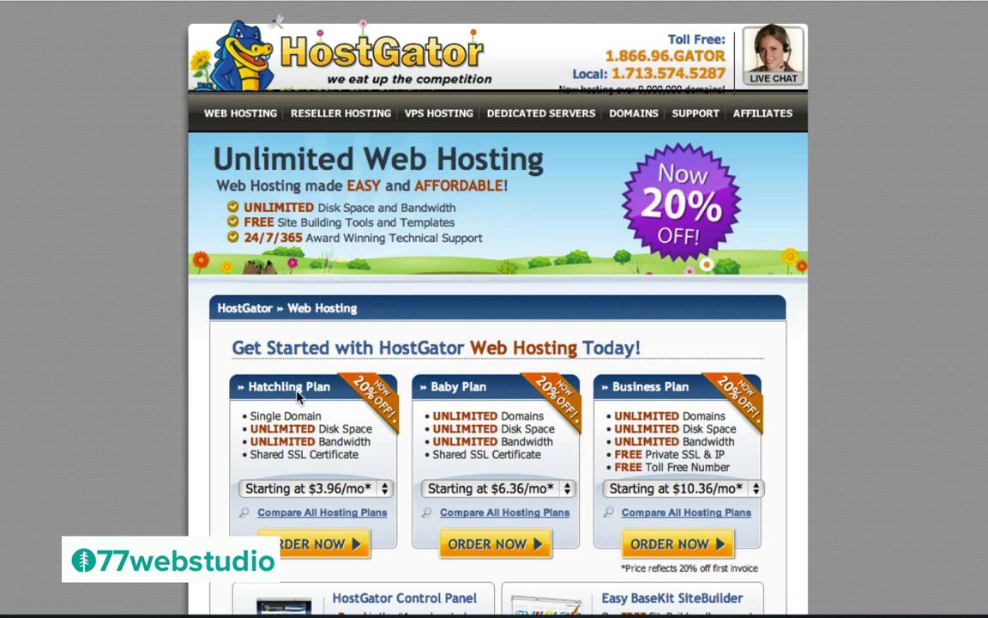
Order the HostGator Baby Plan to reach Step 1: Choose a Domain
{"action": "left_click", "coordinate": [481, 546]}
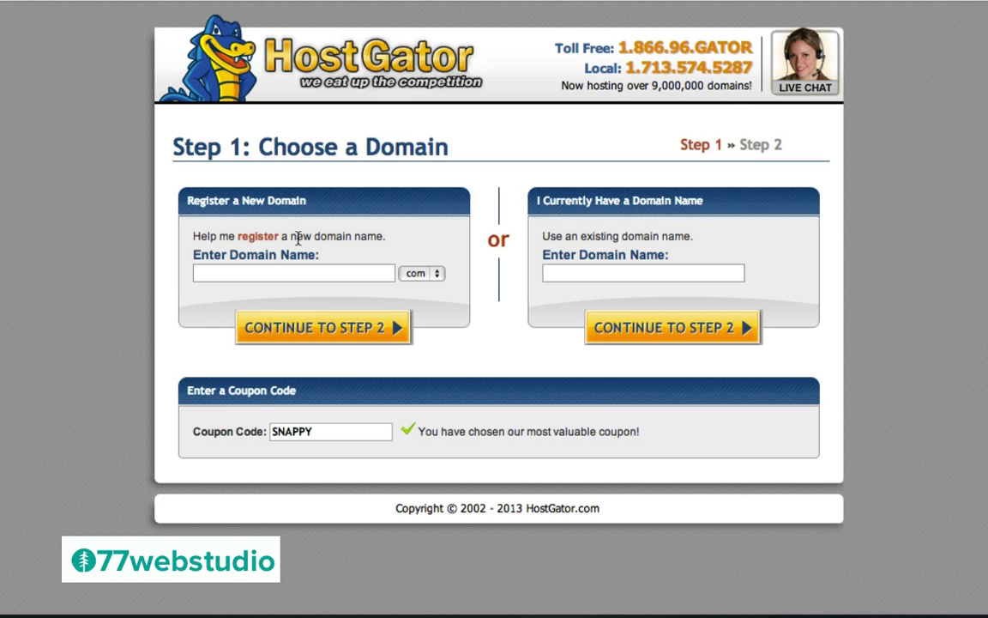
Replace the SNAPPY coupon with wpcoupon25 and enter dhjfuigpog as the new .com domain
{"action": "left_click", "coordinate": [236, 272]}
{"action": "left_click", "coordinate": [310, 439]}
{"action": "key", "text": "super+a"}
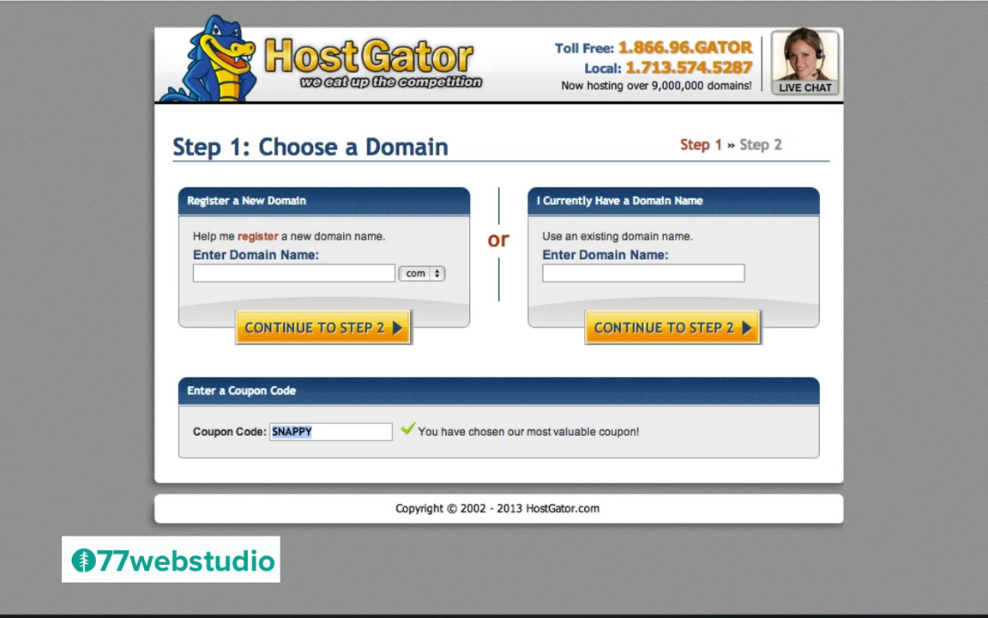
{"action": "type", "text": "wp"}
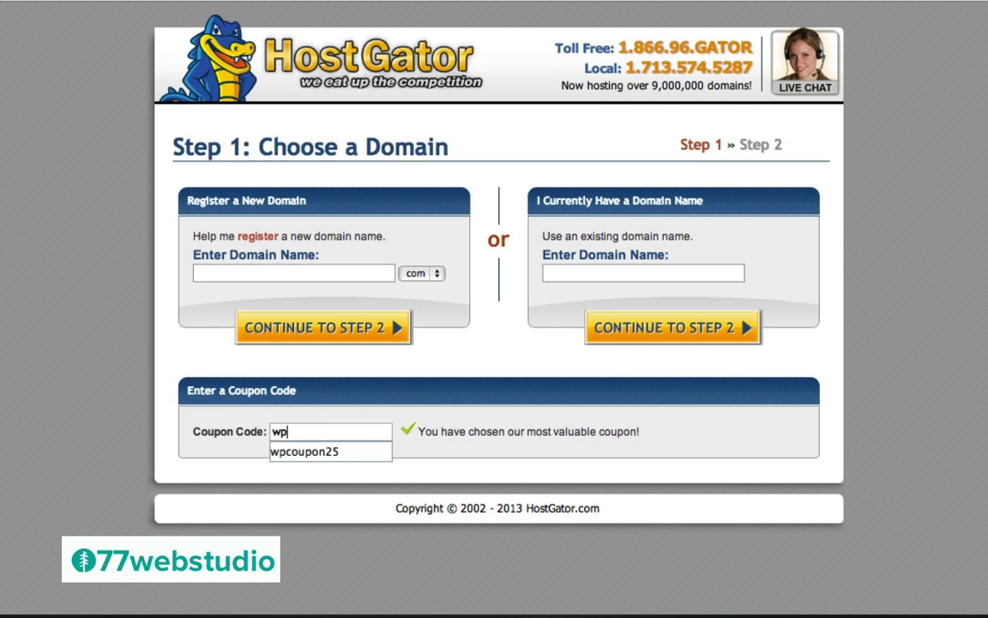
{"action": "key", "text": "Down"}
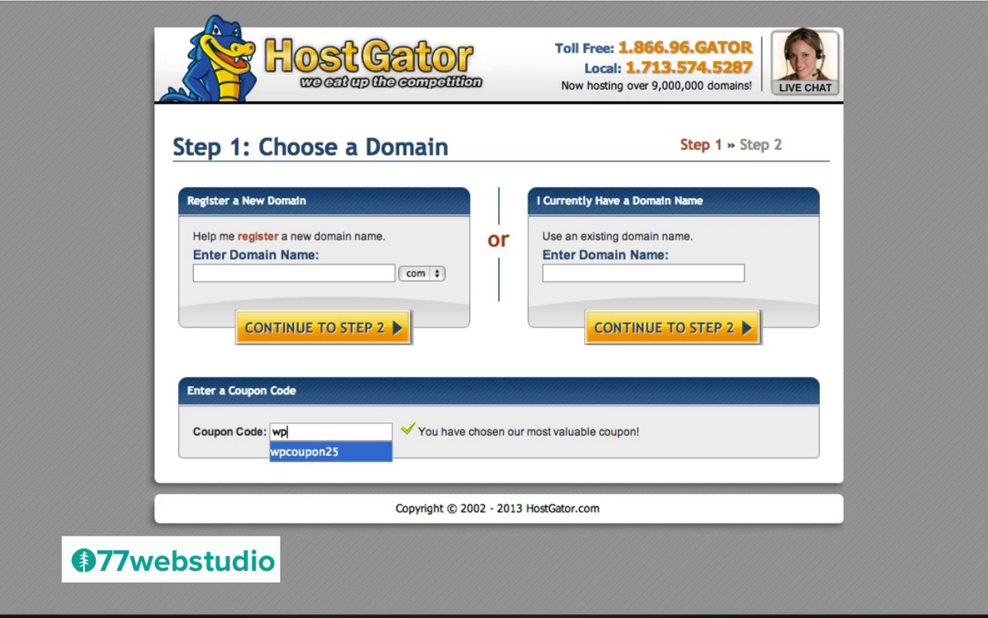
{"action": "left_click", "coordinate": [299, 453]}
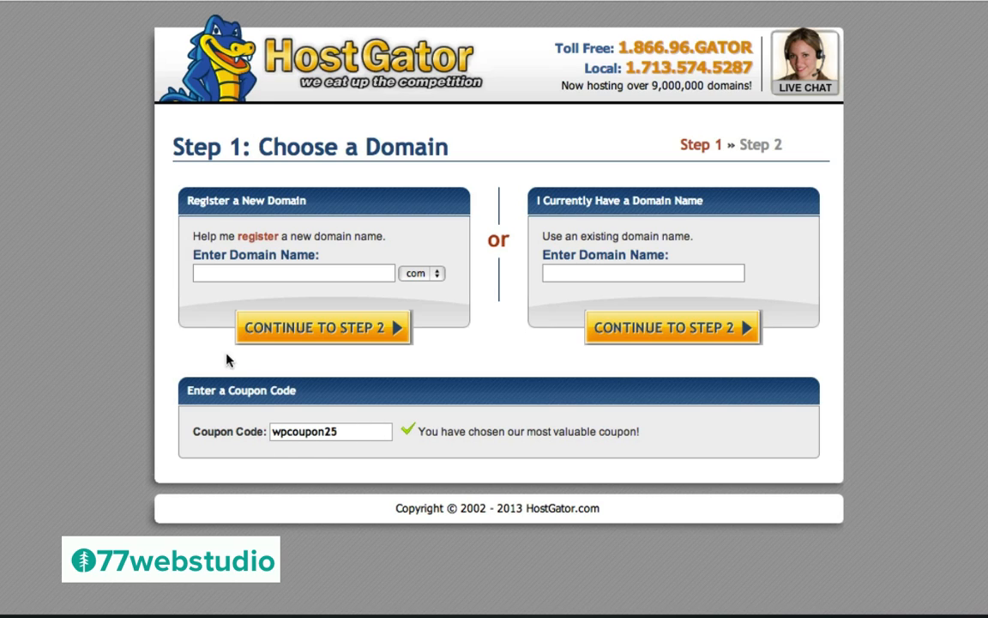
{"action": "left_click", "coordinate": [212, 274]}
{"action": "type", "text": "dhjfuigpog"}
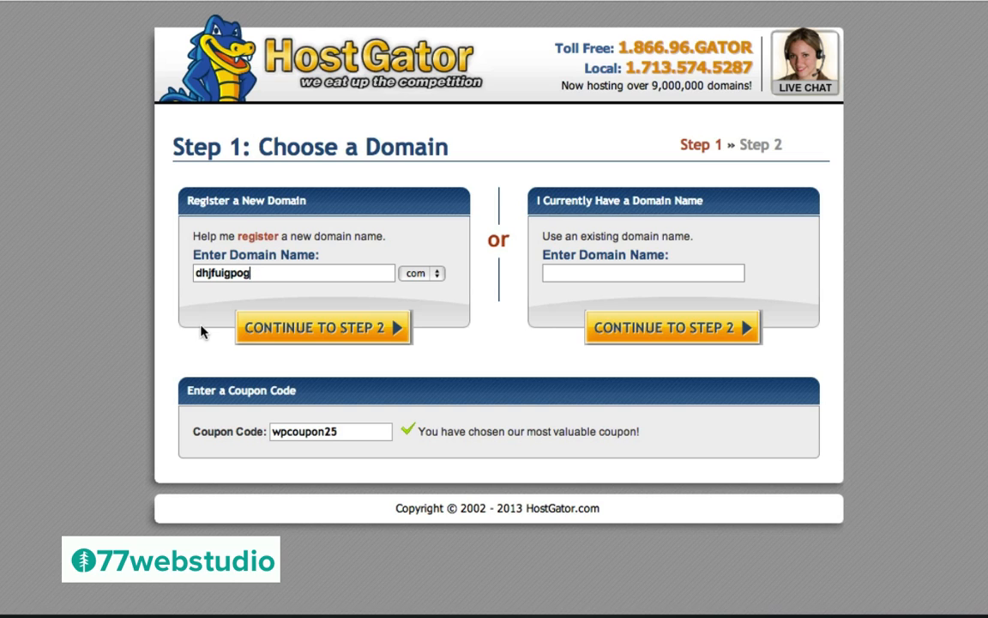
Continue to billing and choose the '1 Month @ 0.00/mo' billing cycle for the Baby plan
{"action": "left_click", "coordinate": [317, 331]}
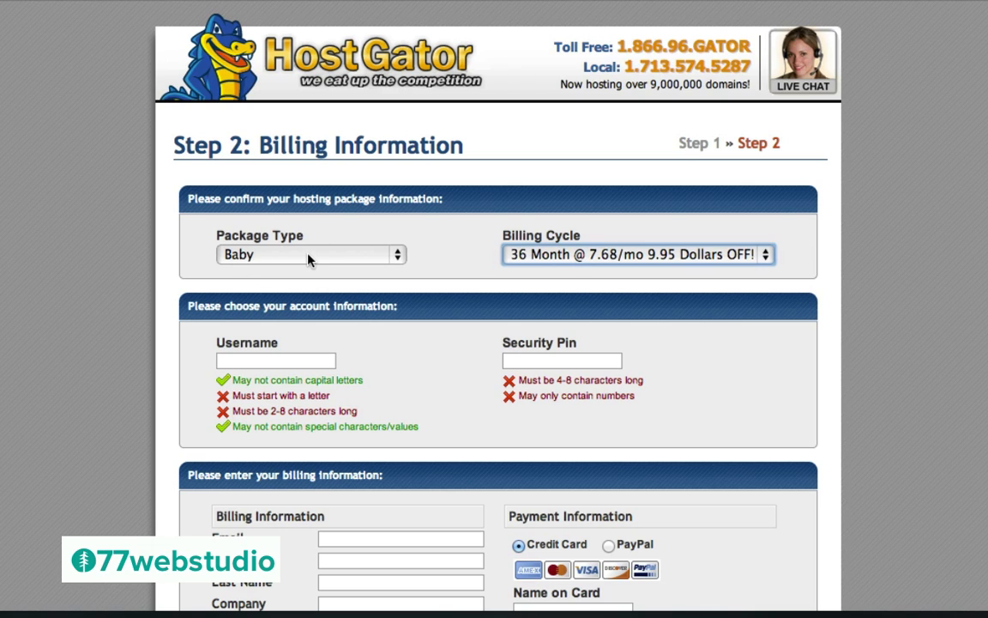
{"action": "left_click", "coordinate": [551, 256]}
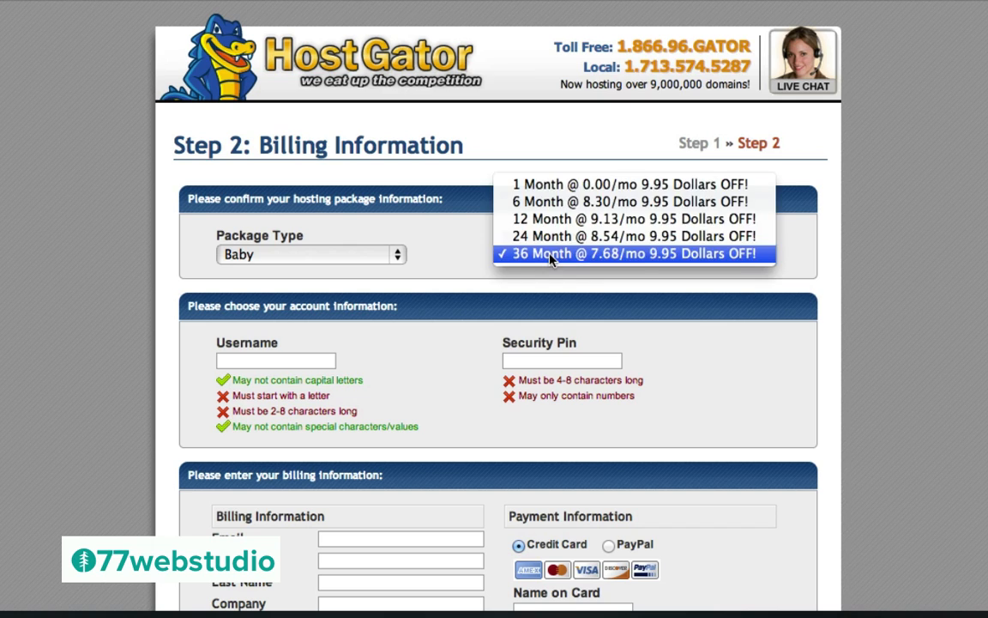
{"action": "left_click", "coordinate": [535, 185]}
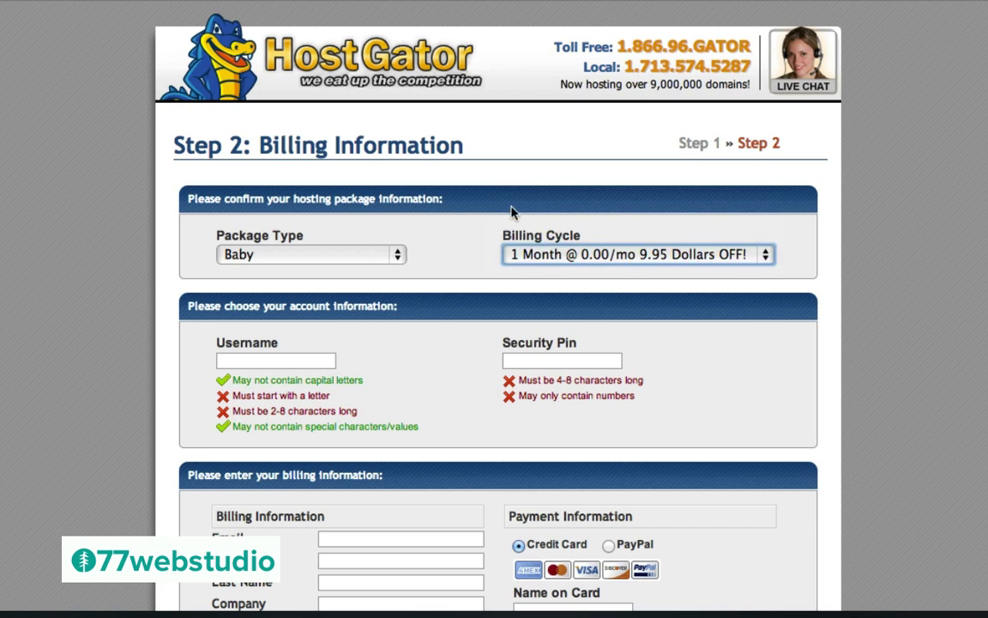
Remove the SiteLock add-on from the order under Hosting Addons
{"action": "scroll", "coordinate": [433, 322], "scroll_direction": "down", "scroll_amount": 3}
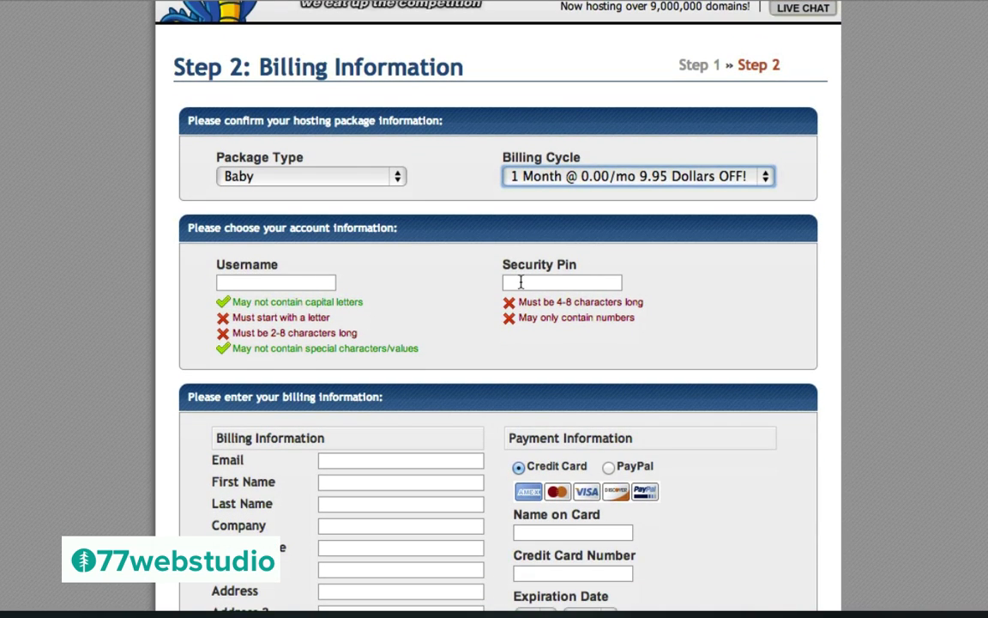
{"action": "scroll", "coordinate": [399, 301], "scroll_direction": "down", "scroll_amount": 5}
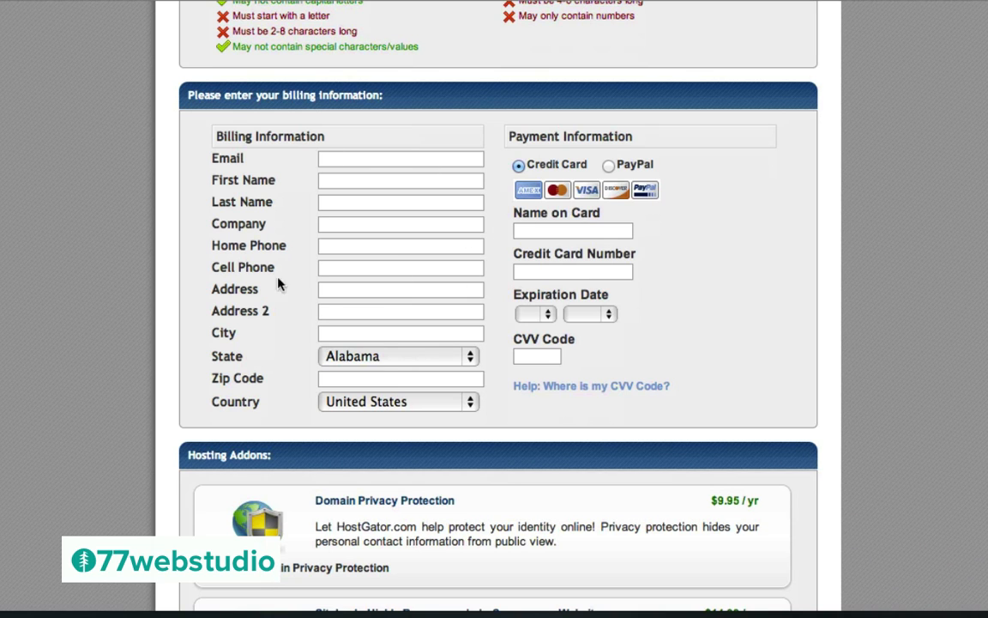
{"action": "scroll", "coordinate": [495, 334], "scroll_direction": "down", "scroll_amount": 7}
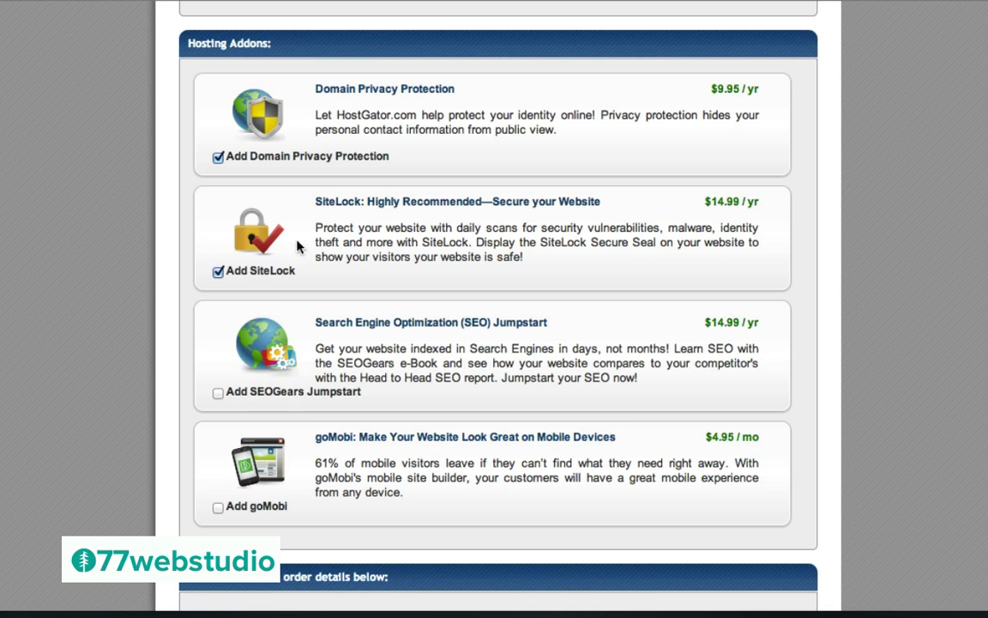
{"action": "left_click", "coordinate": [218, 272]}
Re-add Domain Privacy Protection and create the HostGator account to place the order
{"action": "scroll", "coordinate": [343, 369], "scroll_direction": "down", "scroll_amount": 5}
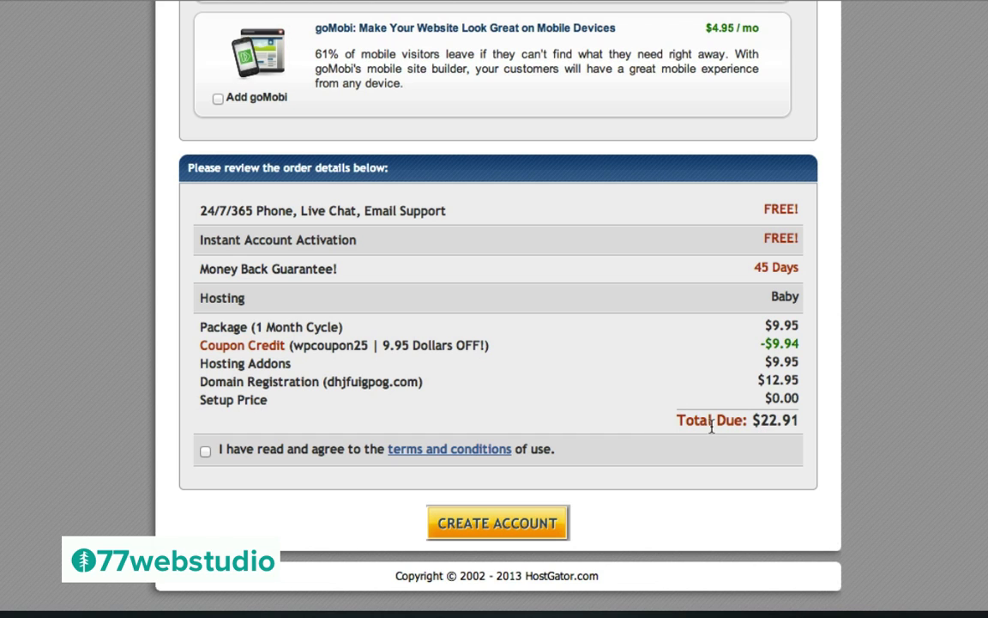
{"action": "scroll", "coordinate": [554, 198], "scroll_direction": "up", "scroll_amount": 7}
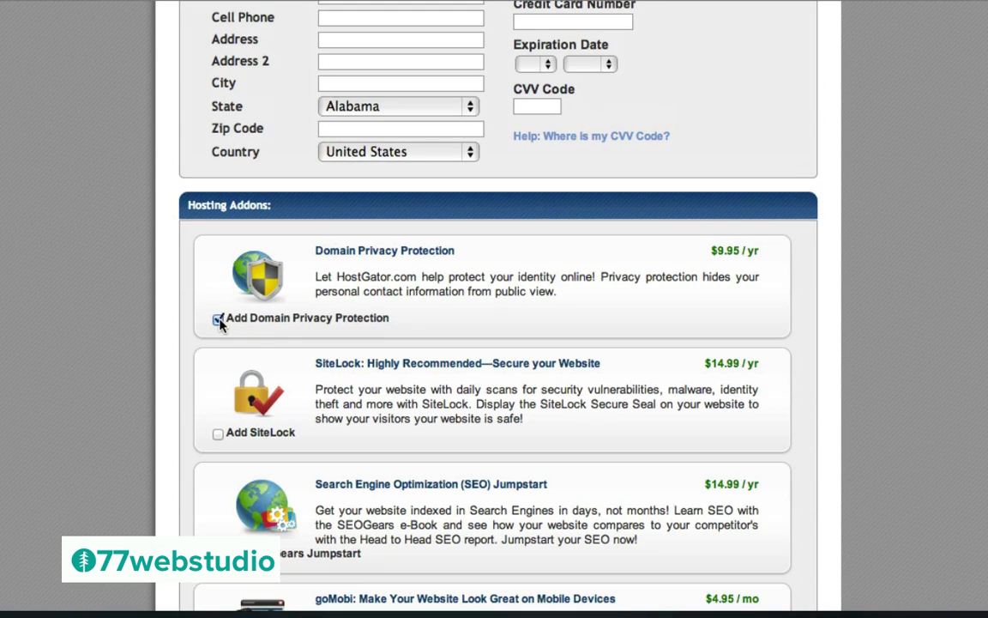
{"action": "scroll", "coordinate": [589, 441], "scroll_direction": "down", "scroll_amount": 7}
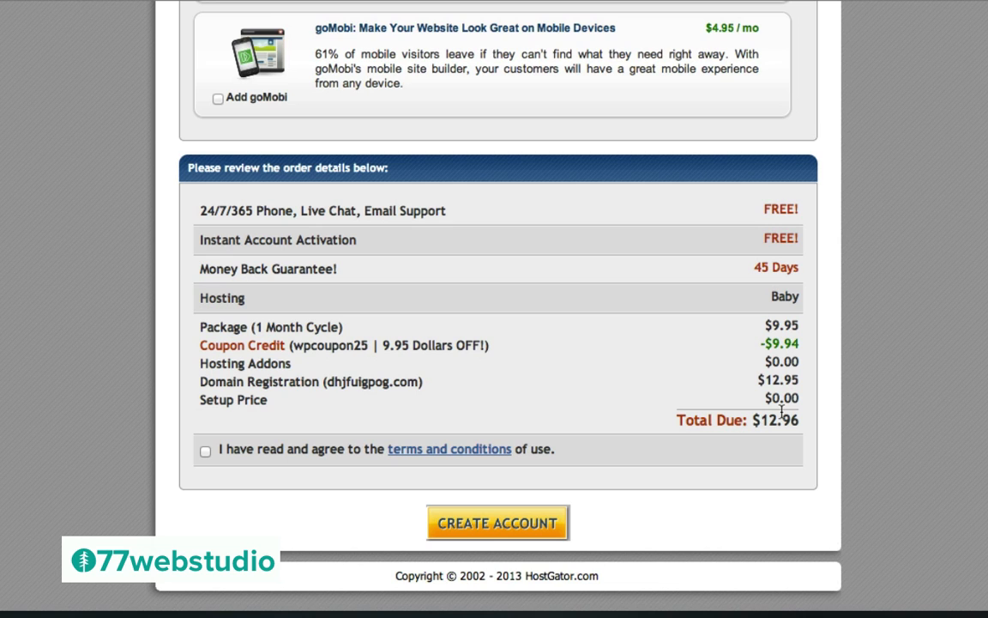
{"action": "scroll", "coordinate": [510, 258], "scroll_direction": "up", "scroll_amount": 6}
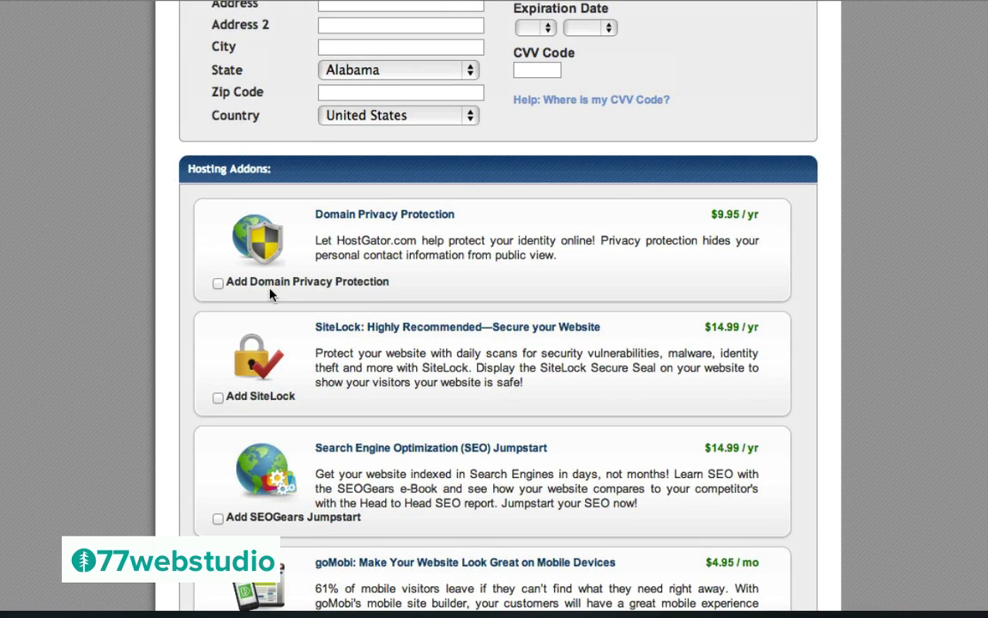
{"action": "left_click", "coordinate": [218, 284]}
{"action": "scroll", "coordinate": [634, 470], "scroll_direction": "down", "scroll_amount": 6}
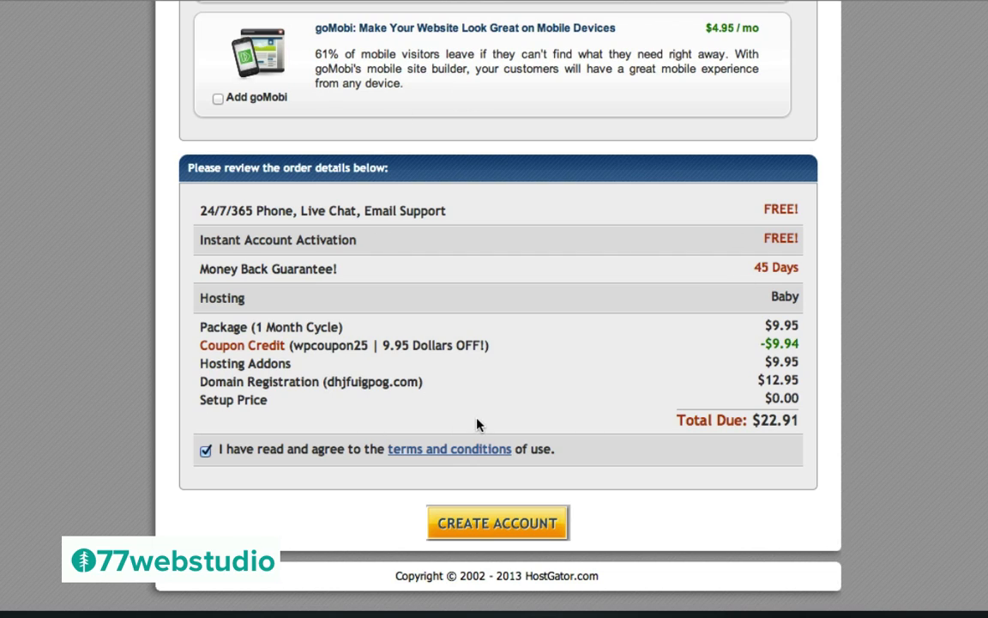
{"action": "left_click", "coordinate": [497, 523]}
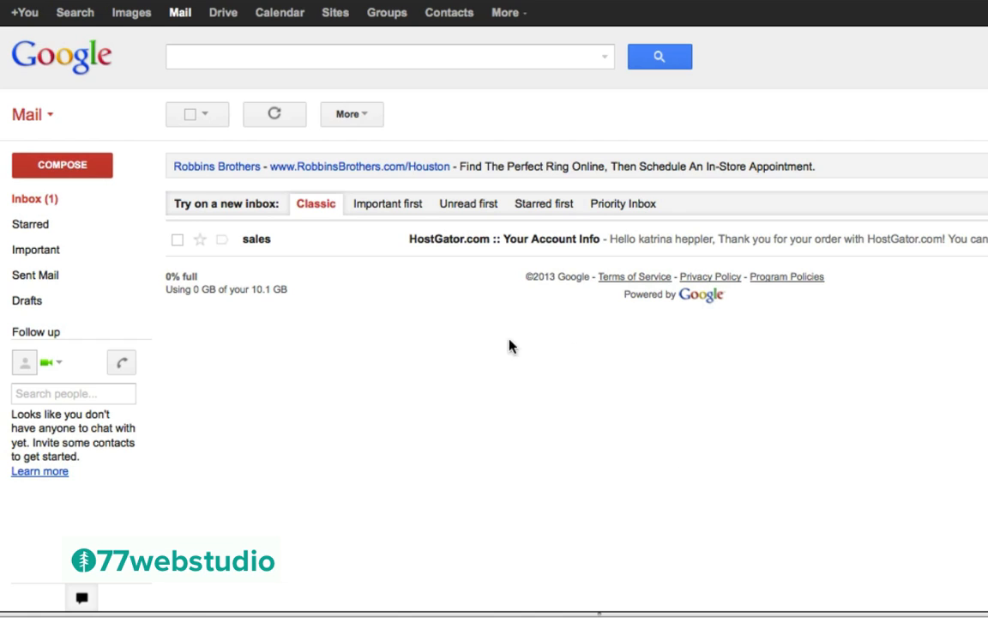
Open the 'Your Account Info' email, select the password, and follow the control panel link
{"action": "left_click", "coordinate": [441, 246]}
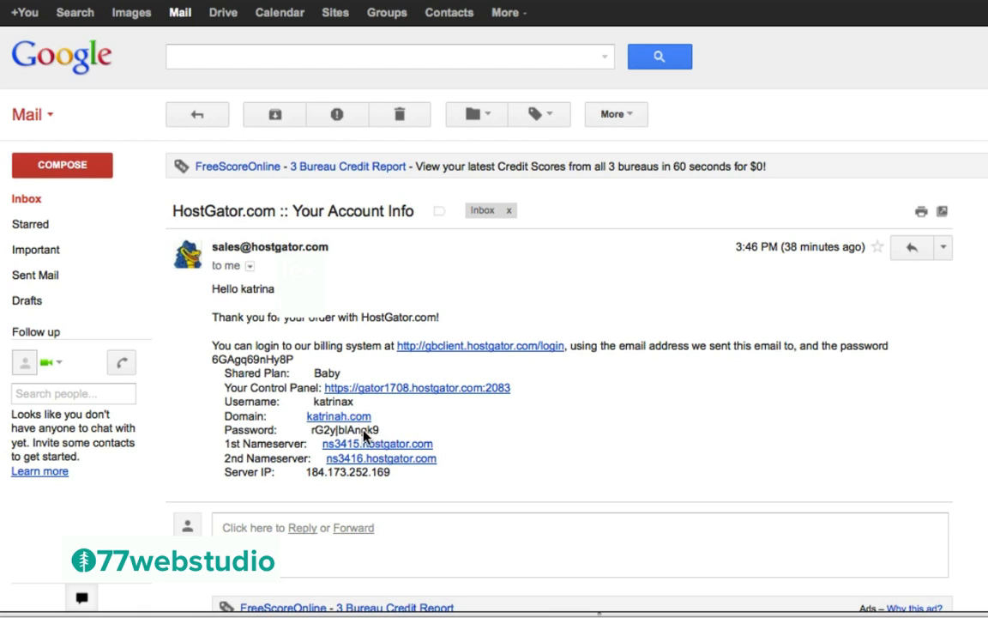
{"action": "left_click_drag", "start_coordinate": [381, 435], "coordinate": [316, 436]}
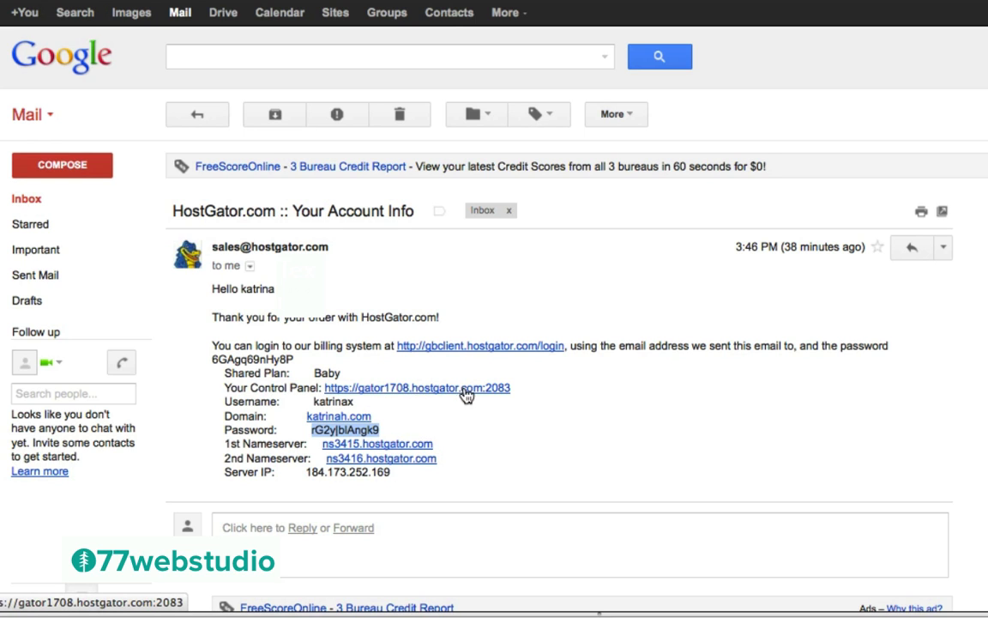
{"action": "left_click", "coordinate": [415, 390]}
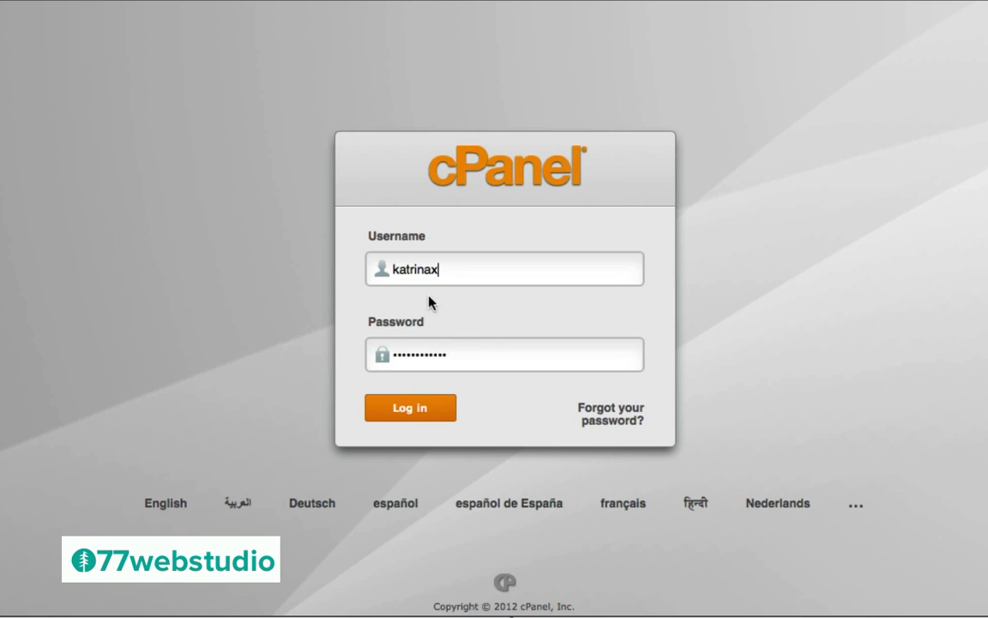
Log in to cPanel with the pre-filled username and password
{"action": "left_click", "coordinate": [409, 410]}
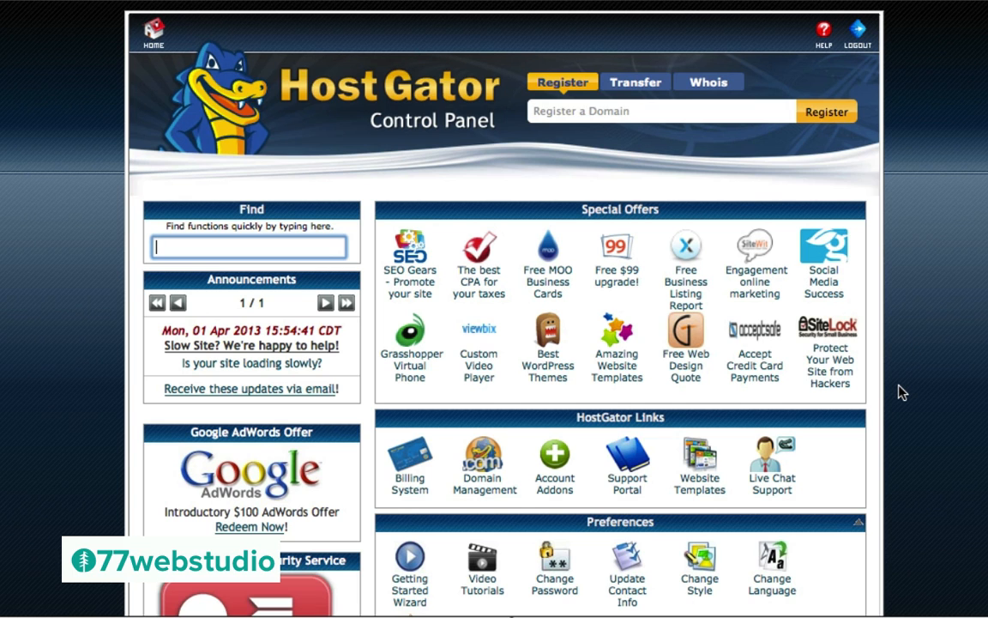
Scroll the cPanel home page down to Software/Services, where QuickInstall is listed
{"action": "scroll", "coordinate": [901, 392], "scroll_direction": "down", "scroll_amount": 5}
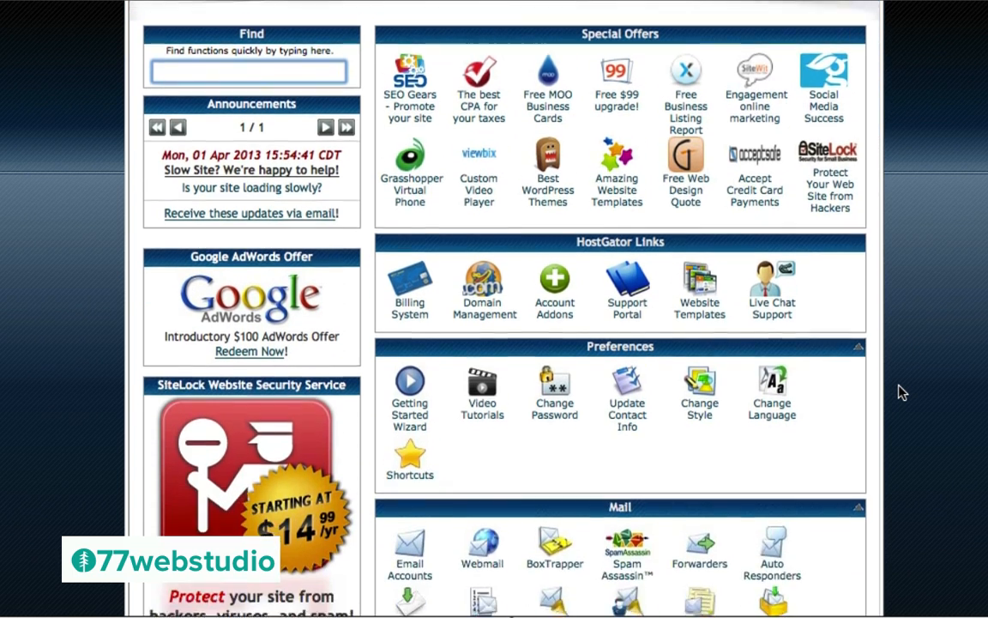
{"action": "scroll", "coordinate": [901, 392], "scroll_direction": "down", "scroll_amount": 12}
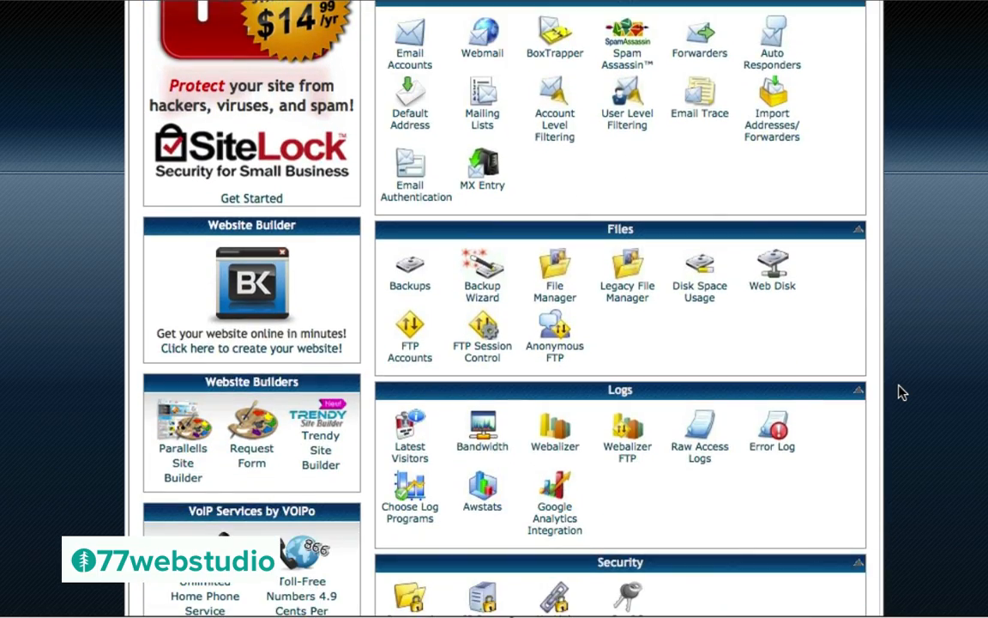
{"action": "scroll", "coordinate": [901, 392], "scroll_direction": "down", "scroll_amount": 11}
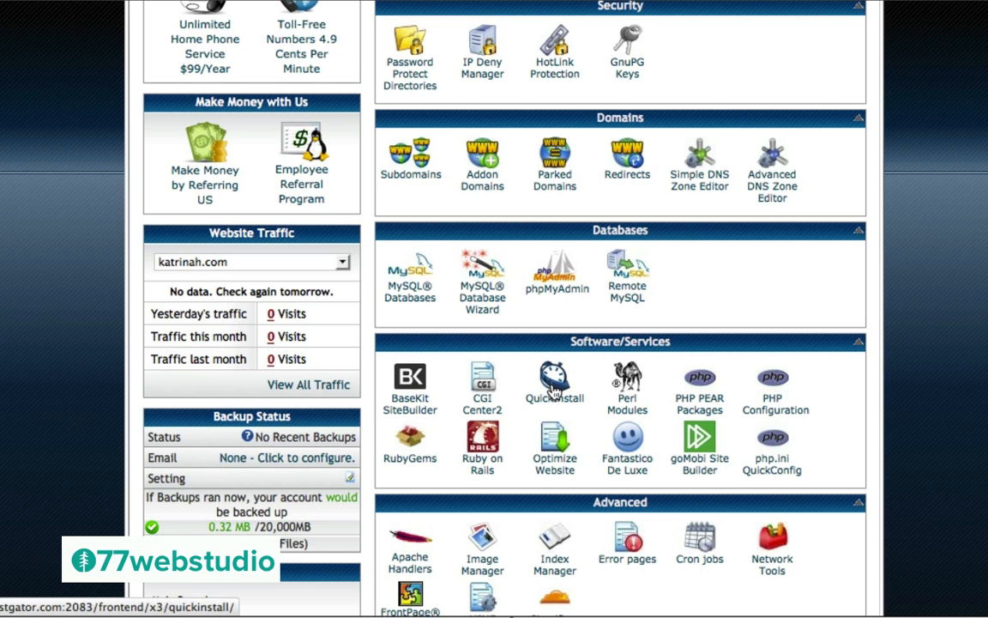
Launch QuickInstall from the cPanel Software/Services section
{"action": "left_click", "coordinate": [553, 387]}
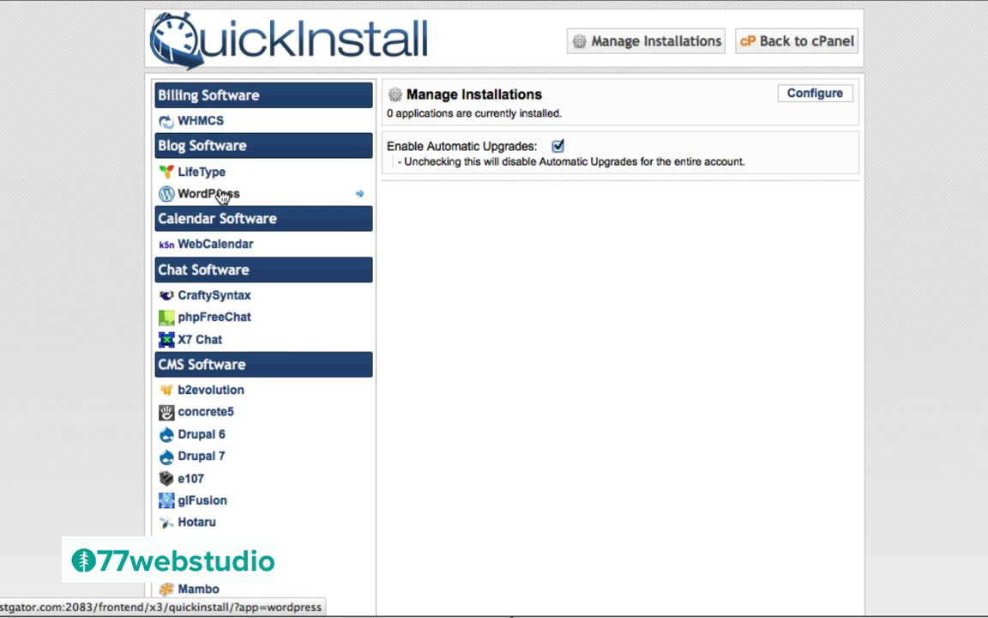
Select WordPress under Blog Software to view version 3.5.2 and its 22.48 MB size
{"action": "left_click", "coordinate": [190, 196]}
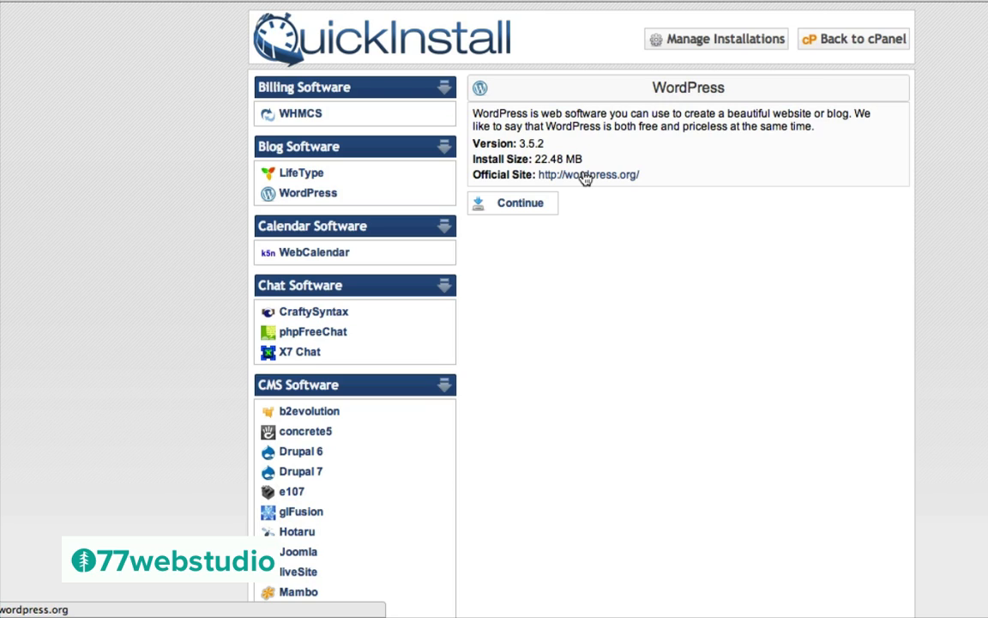
Start the WordPress install form for katrinah.com and enter the admin e-mail address
{"action": "left_click", "coordinate": [521, 208]}
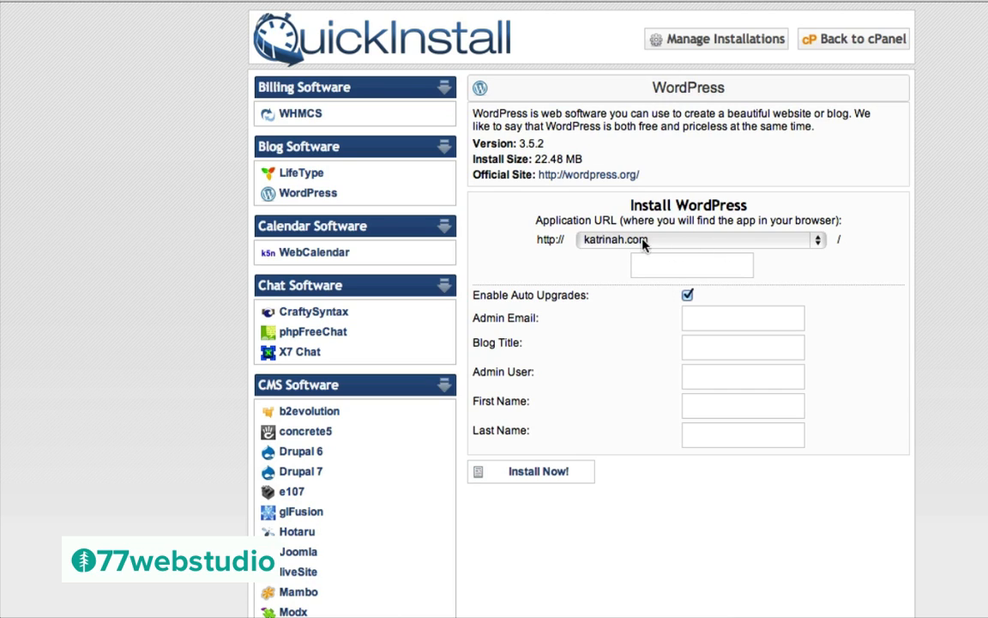
{"action": "left_click", "coordinate": [695, 322]}
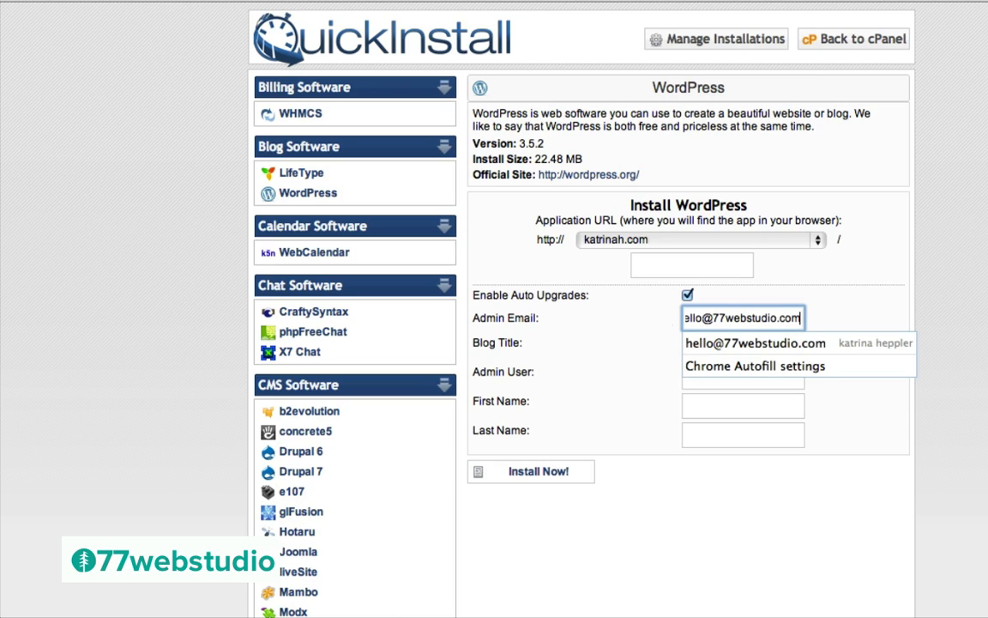
{"action": "left_click", "coordinate": [588, 374]}
Set the blog title to katrinah.com and enter the admin username, correcting a typo
{"action": "left_click", "coordinate": [702, 345]}
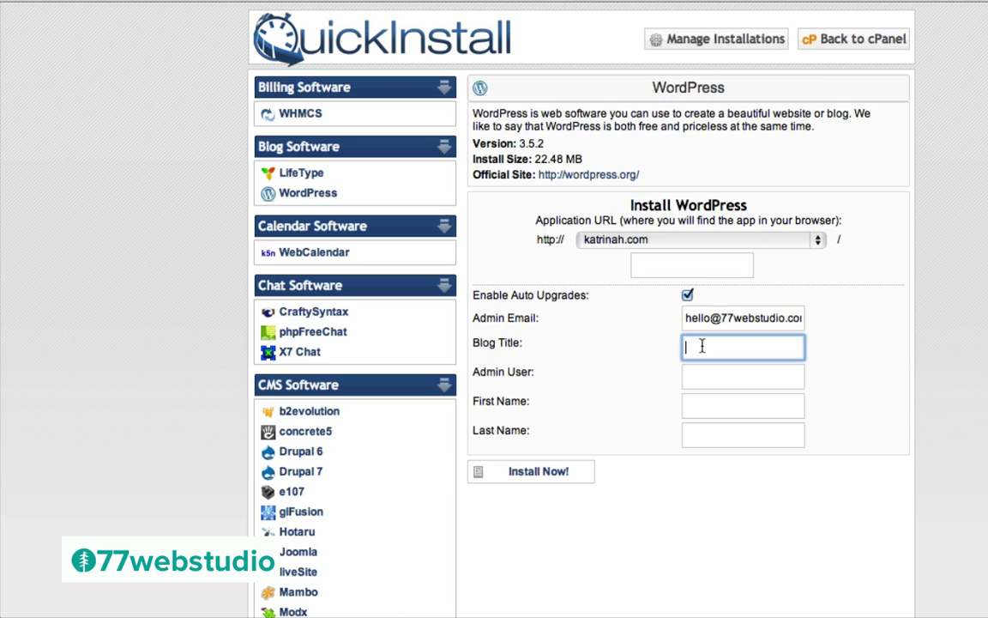
{"action": "type", "text": "katrinah.com"}
{"action": "left_click", "coordinate": [706, 377]}
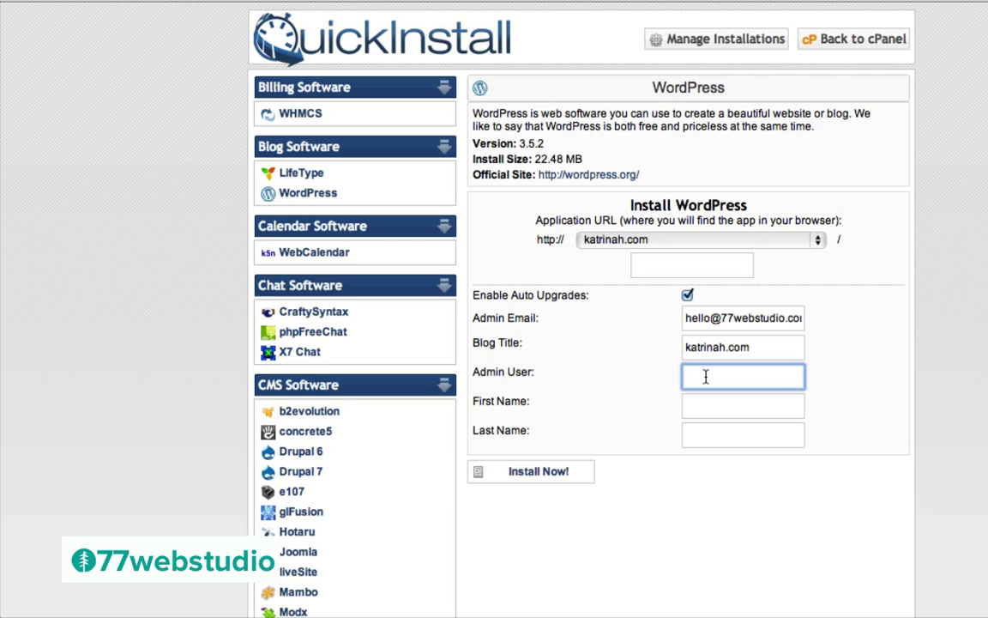
{"action": "type", "text": "katirnah"}
{"action": "key", "text": "super+a"}
{"action": "type", "text": "katrinah"}
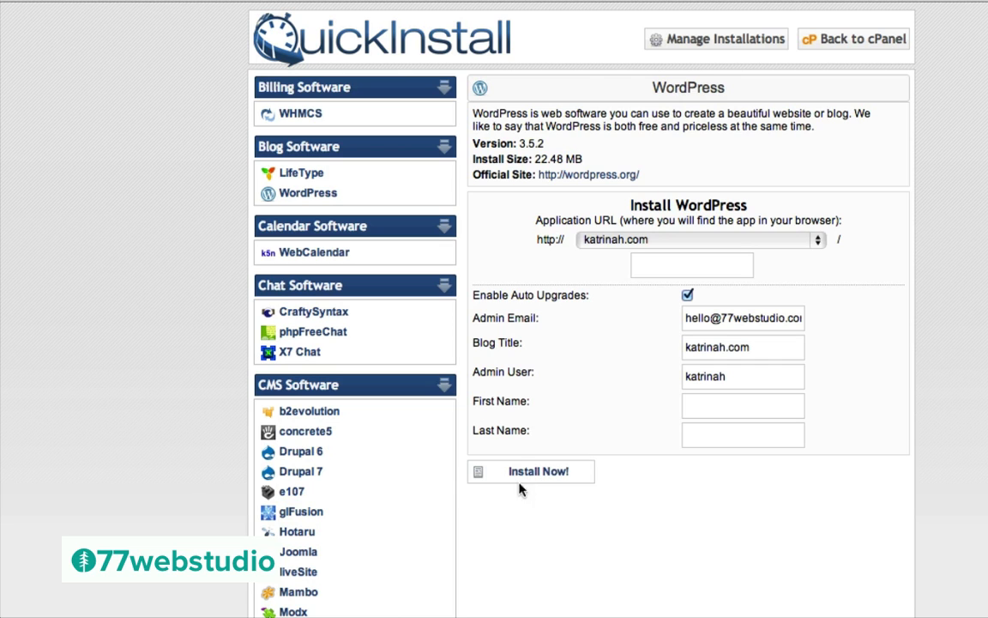
Install WordPress on katrinah.com, copy the generated admin password, and go to the login page
{"action": "left_click", "coordinate": [549, 474]}
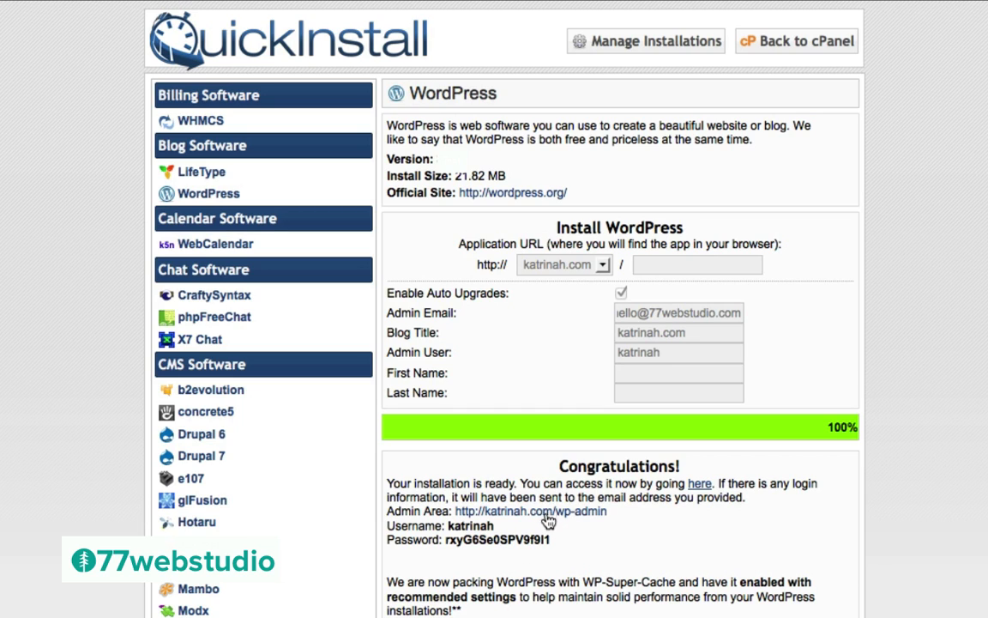
{"action": "left_click_drag", "start_coordinate": [550, 539], "coordinate": [445, 533]}
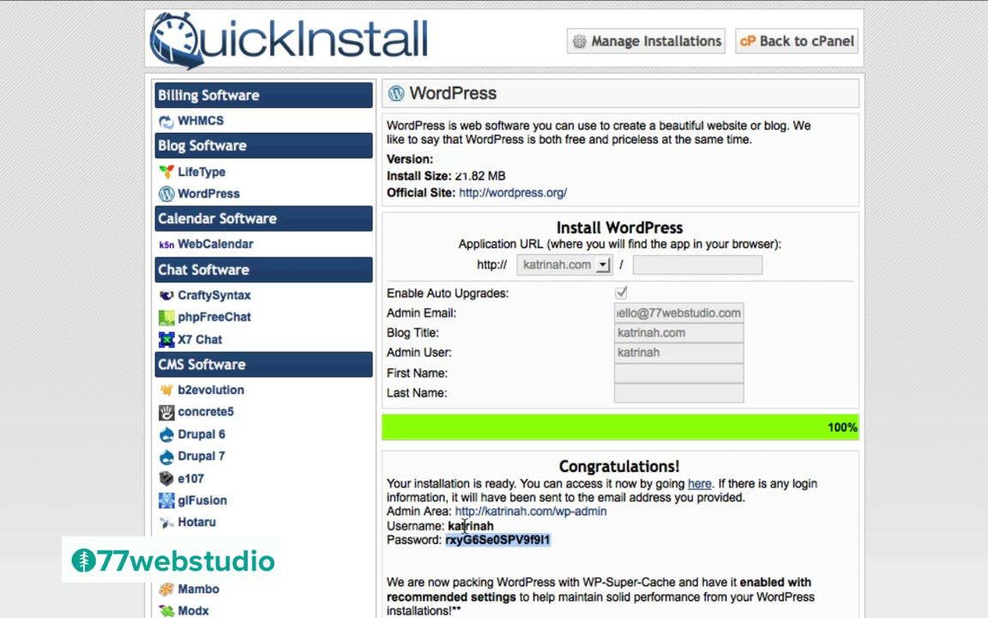
{"action": "left_click", "coordinate": [699, 486]}
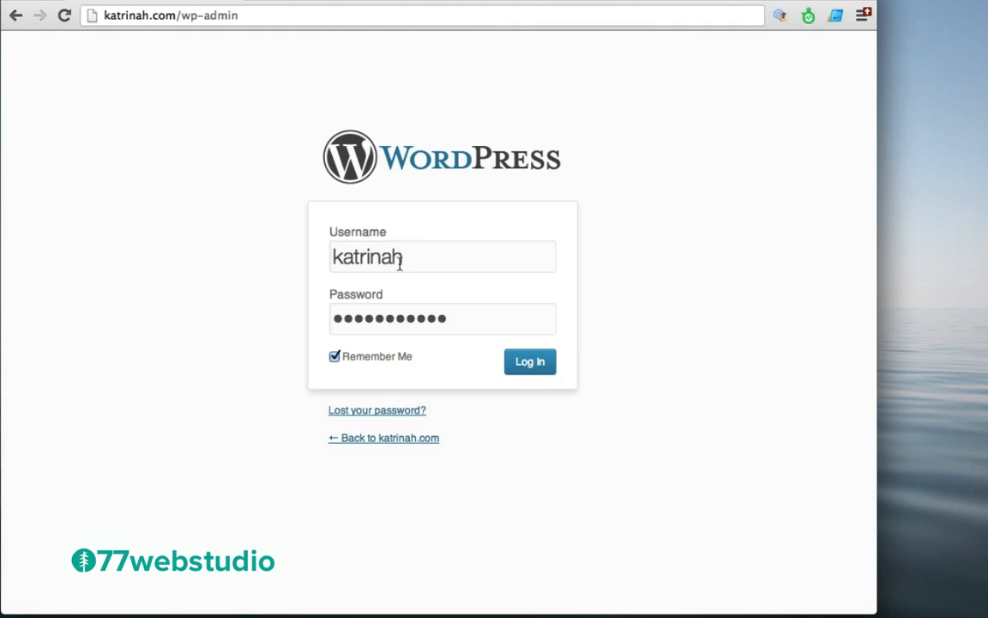
Log in to the katrinah.com WordPress admin with the new credentials
{"action": "left_click", "coordinate": [530, 364]}
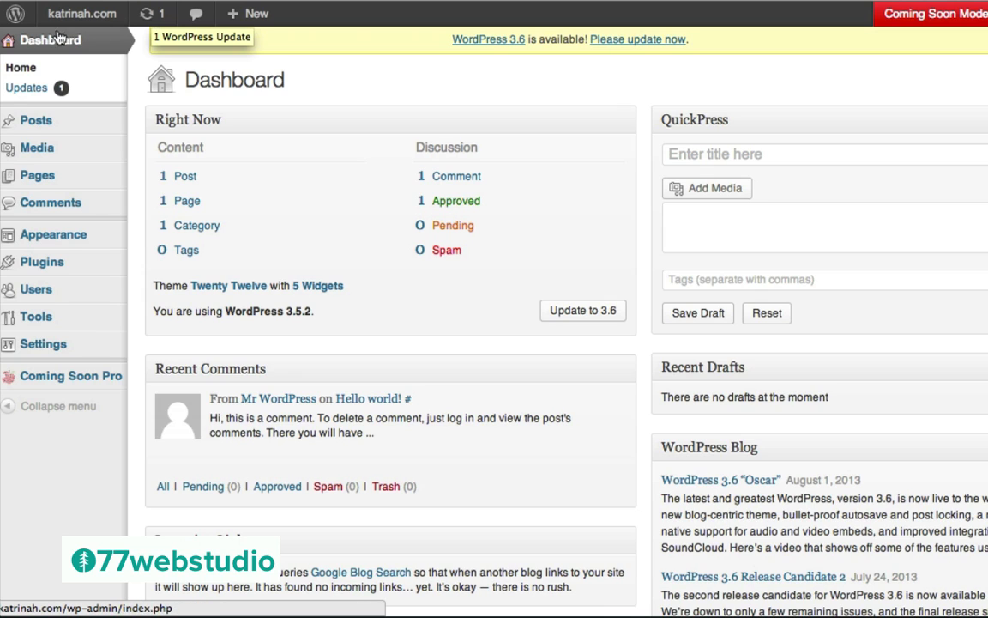
Update WordPress from version 3.5.2 to 3.6 from the Updates page
{"action": "left_click", "coordinate": [30, 91]}
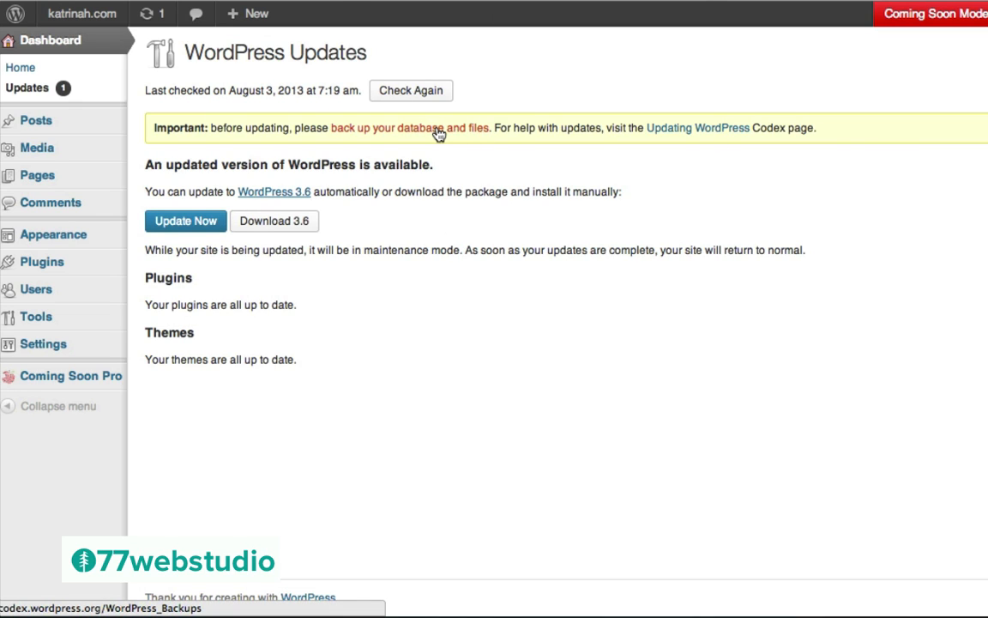
{"action": "left_click", "coordinate": [191, 227]}
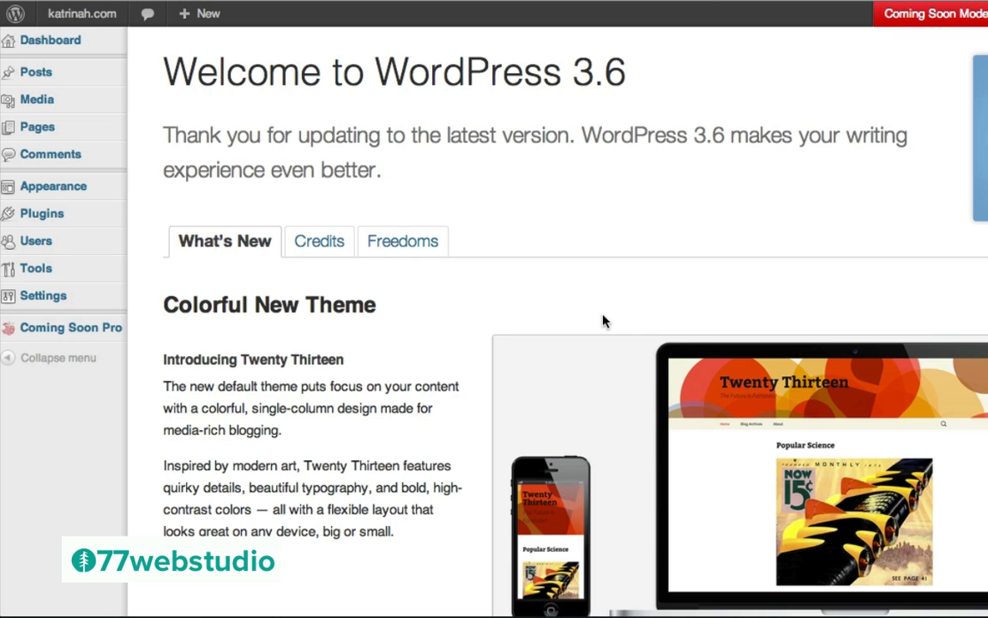
Activate the Twenty Thirteen theme from Appearance > Themes
{"action": "mouse_move", "coordinate": [58, 191]}
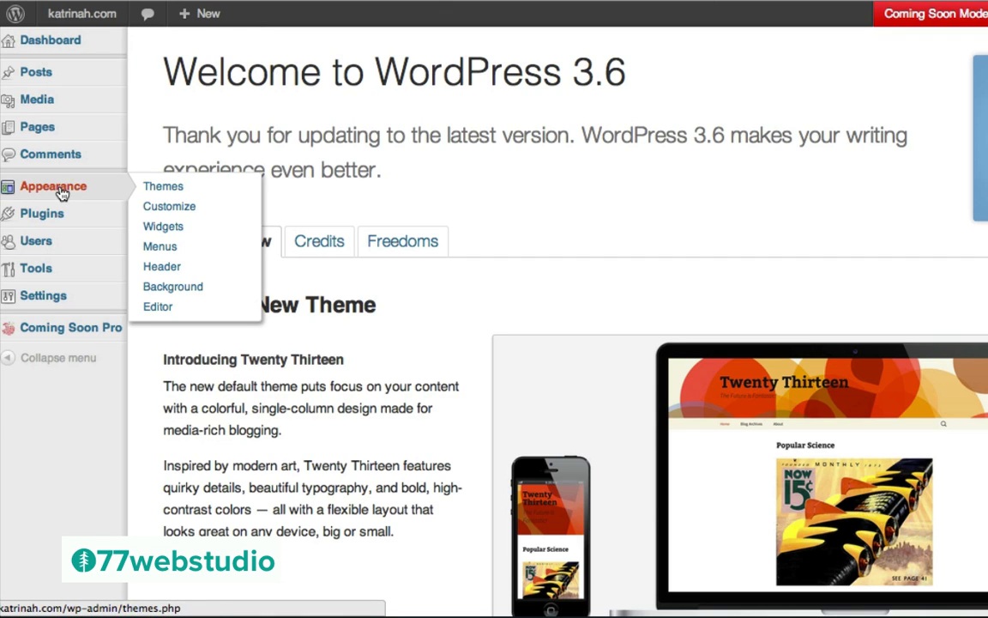
{"action": "left_click", "coordinate": [177, 193]}
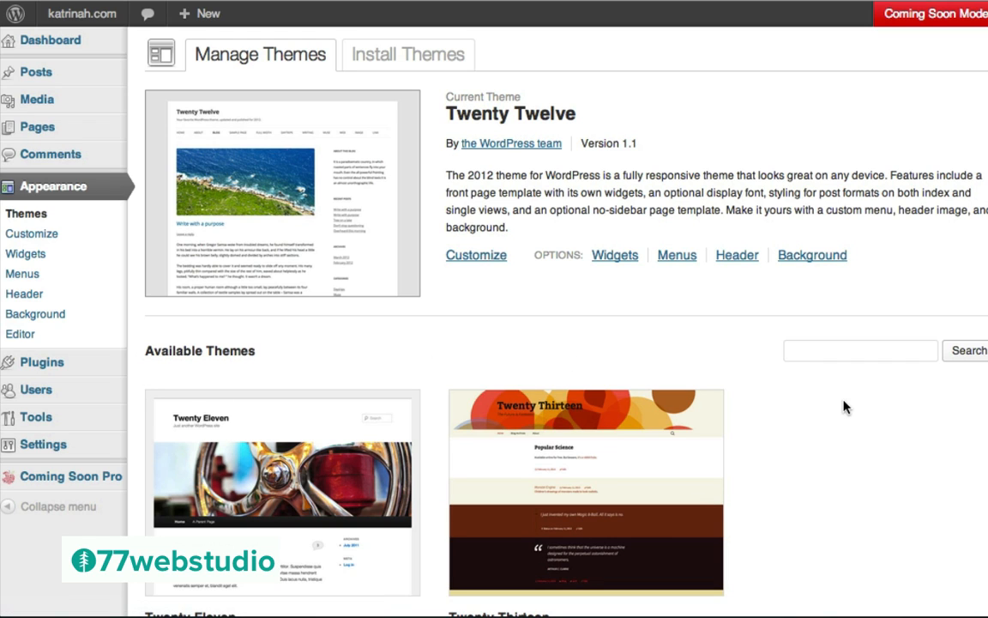
{"action": "scroll", "coordinate": [715, 413], "scroll_direction": "down", "scroll_amount": 3}
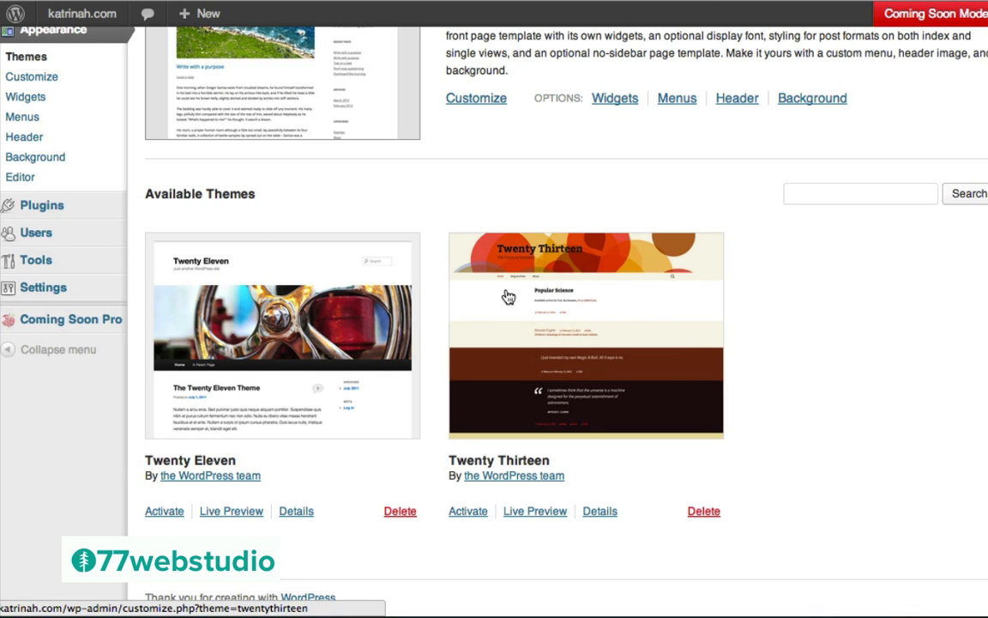
{"action": "left_click", "coordinate": [468, 512]}
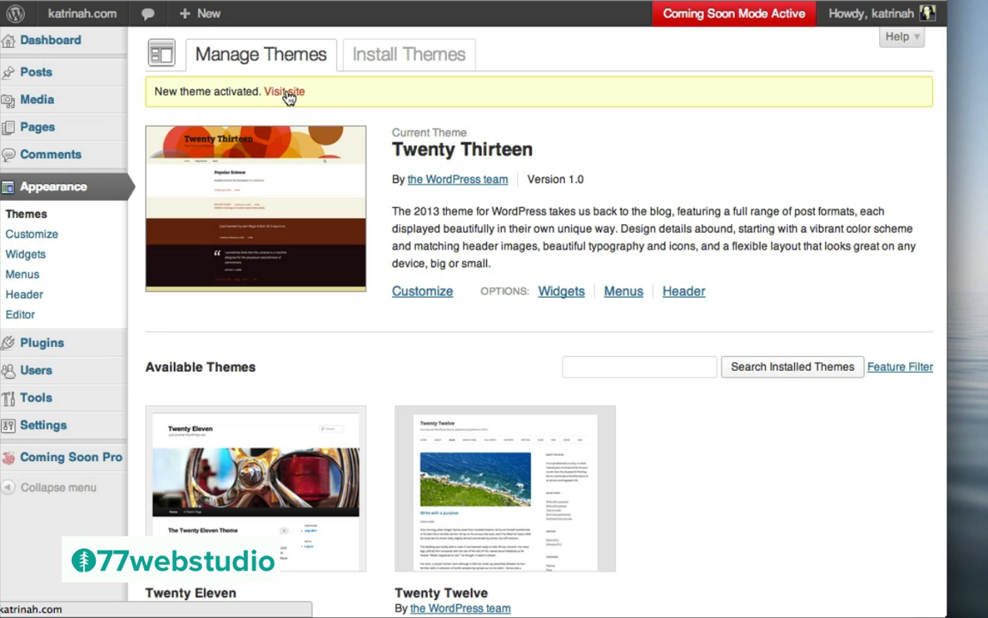
Visit the live katrinah.com front page and scroll through the Twenty Thirteen Hello world! post
{"action": "mouse_move", "coordinate": [69, 21]}
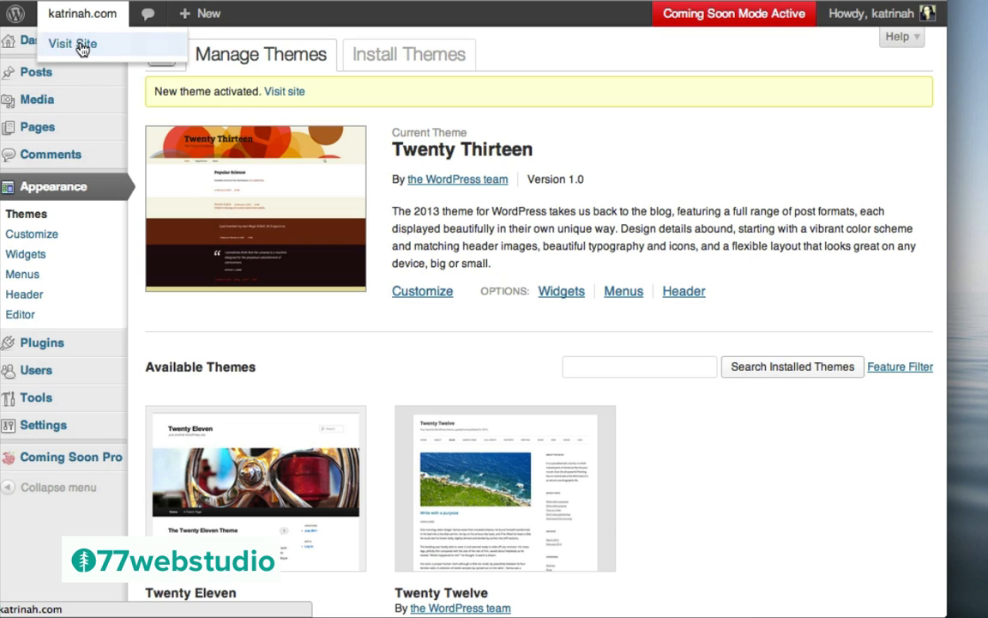
{"action": "left_click", "coordinate": [81, 46]}
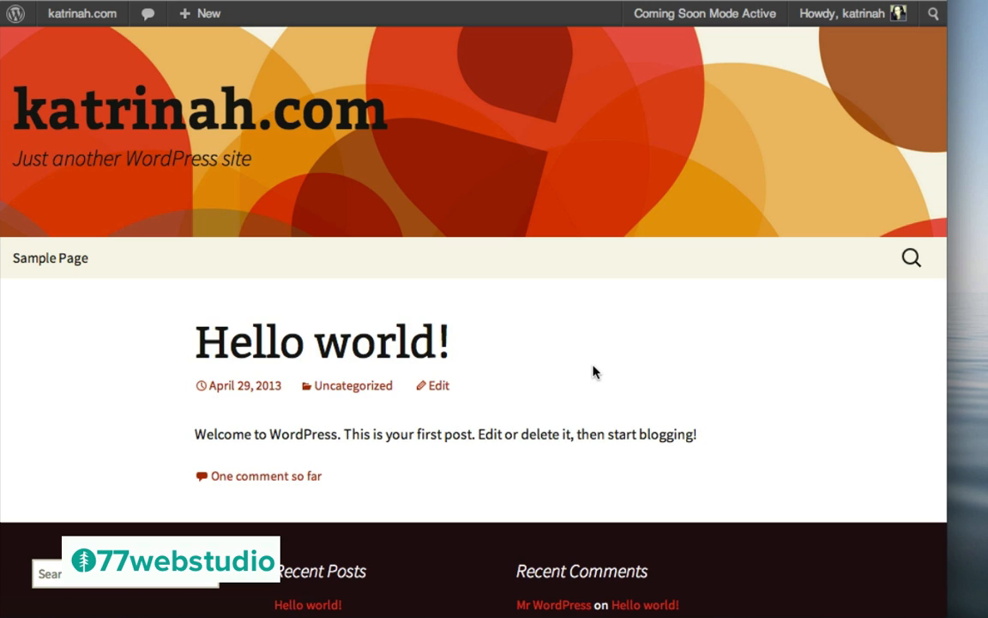
{"action": "scroll", "coordinate": [728, 414], "scroll_direction": "down", "scroll_amount": 5}
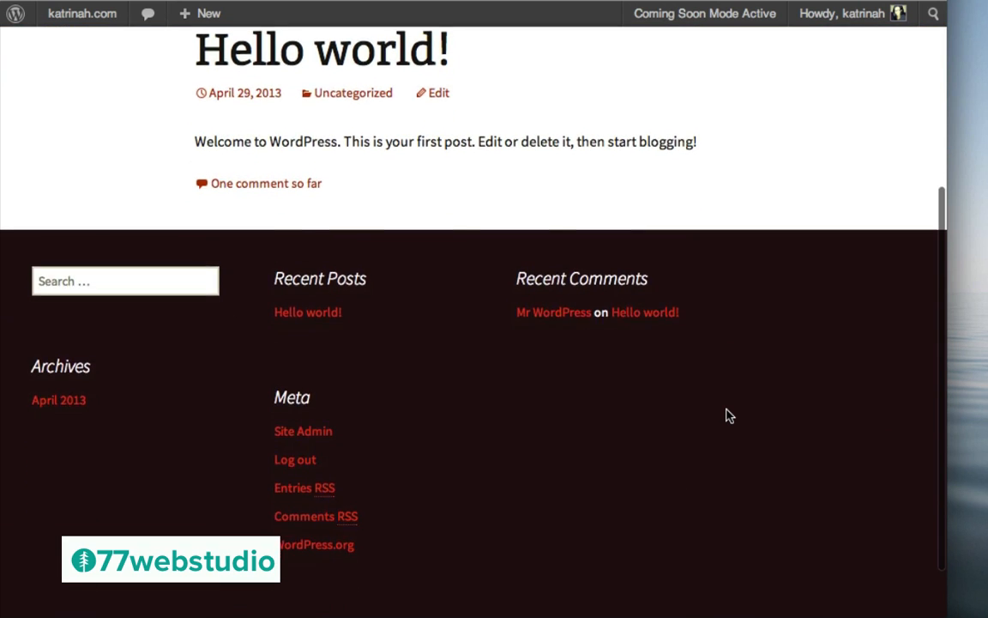
{"action": "scroll", "coordinate": [728, 414], "scroll_direction": "up", "scroll_amount": 5}
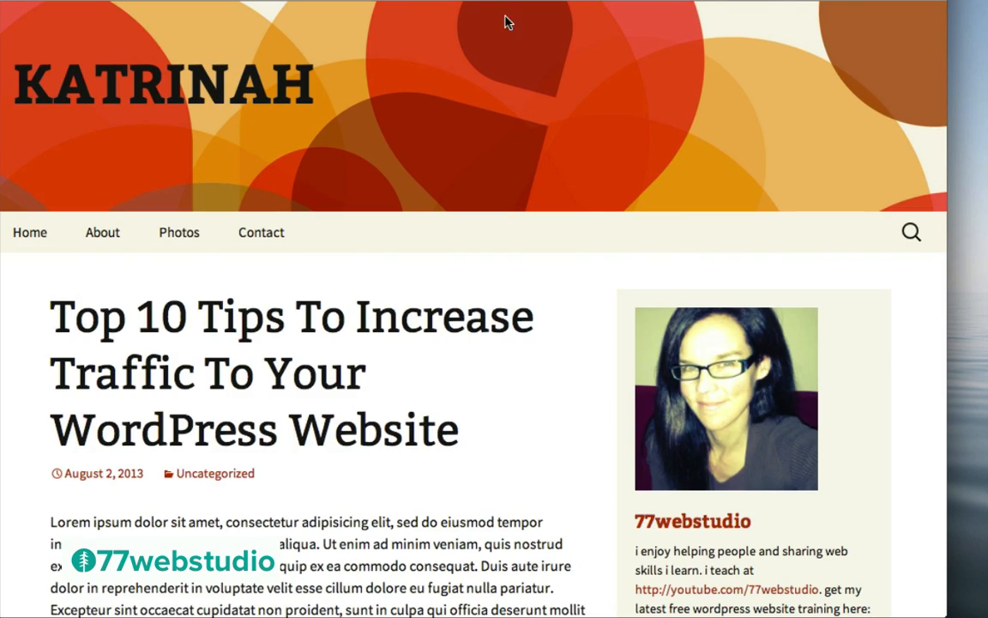
{"action": "scroll", "coordinate": [494, 326], "scroll_direction": "down", "scroll_amount": 10}
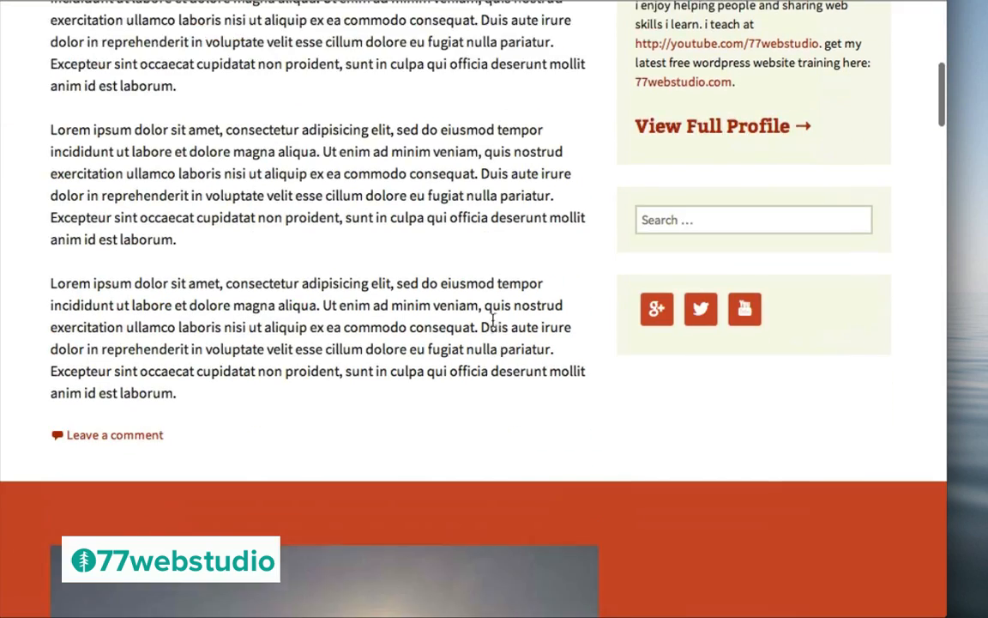
{"action": "scroll", "coordinate": [494, 327], "scroll_direction": "down", "scroll_amount": 15}
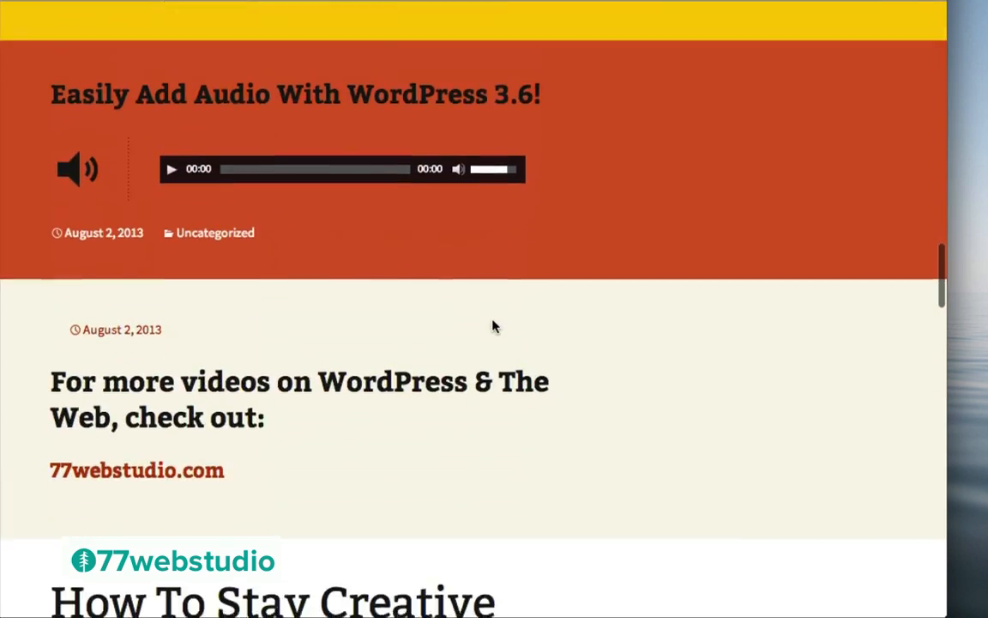
{"action": "scroll", "coordinate": [494, 324], "scroll_direction": "down", "scroll_amount": 5}
{"action": "scroll", "coordinate": [493, 325], "scroll_direction": "up", "scroll_amount": 20}
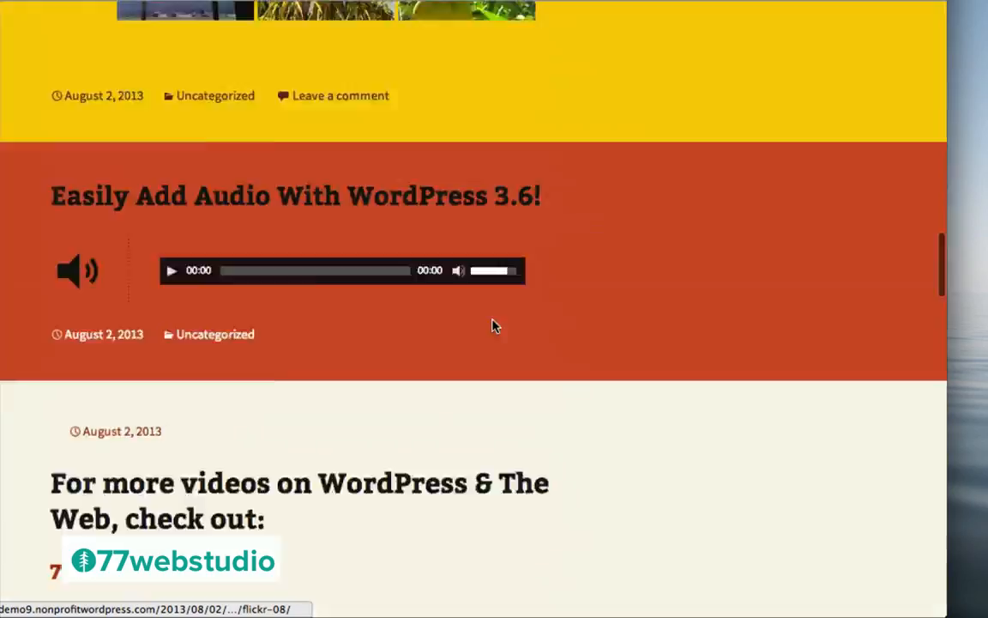
{"action": "scroll", "coordinate": [493, 326], "scroll_direction": "up", "scroll_amount": 3}
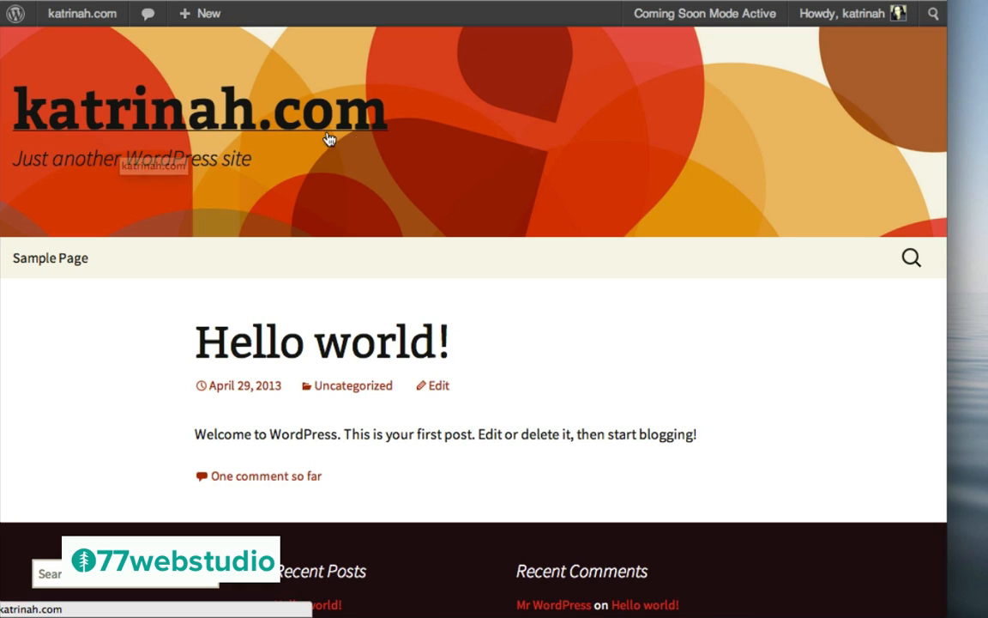
Return to the admin dashboard and go to Appearance > Themes
{"action": "mouse_move", "coordinate": [57, 27]}
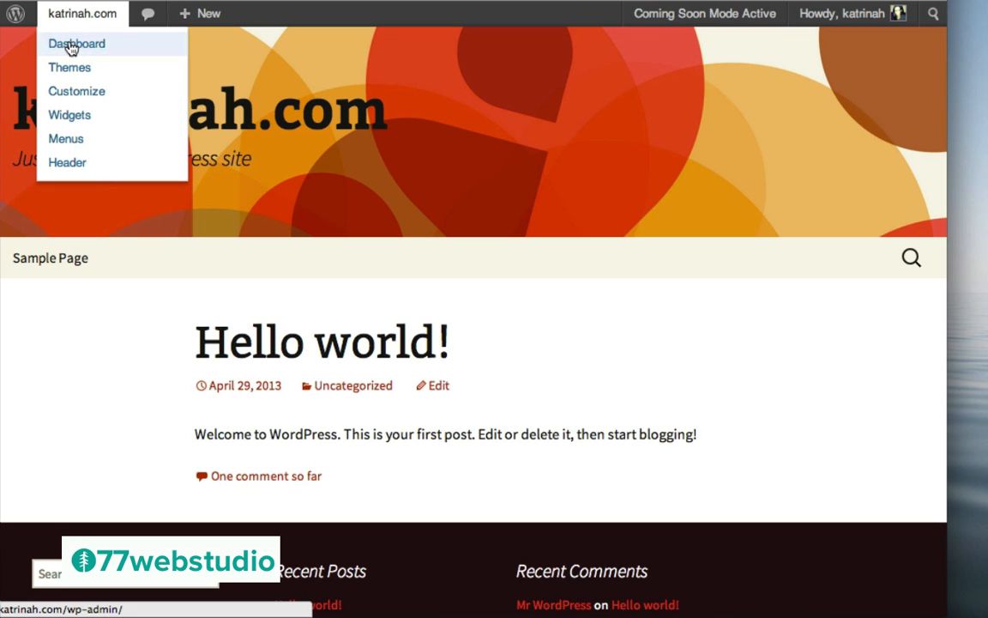
{"action": "left_click", "coordinate": [71, 45]}
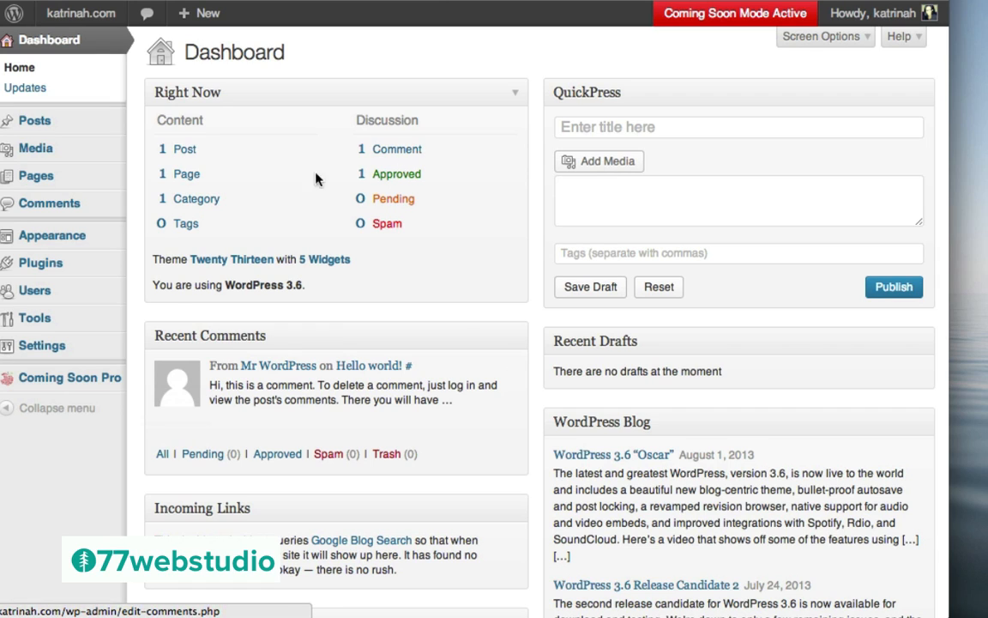
{"action": "mouse_move", "coordinate": [80, 239]}
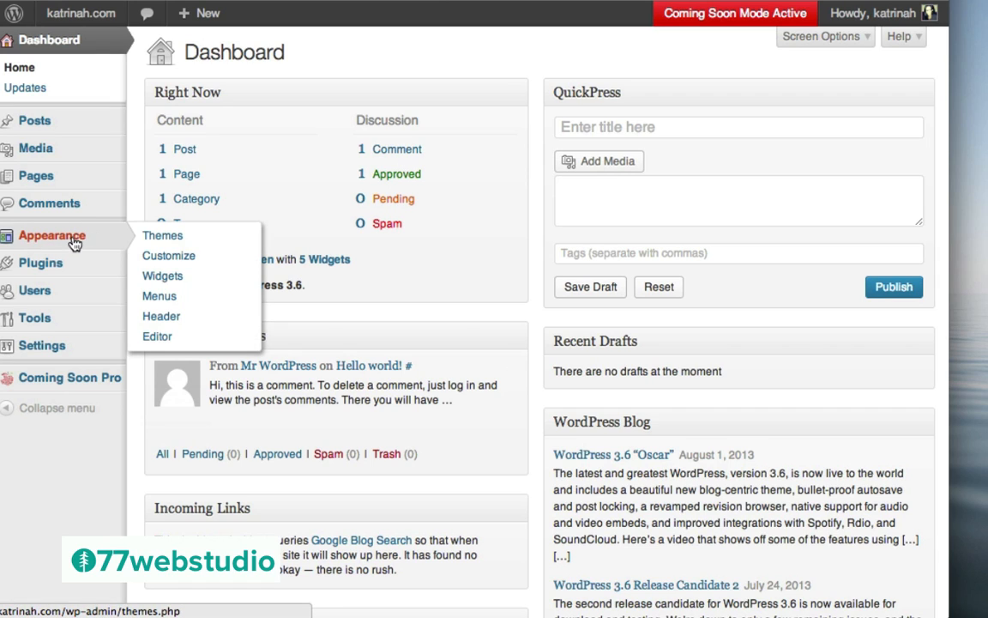
{"action": "left_click", "coordinate": [173, 237]}
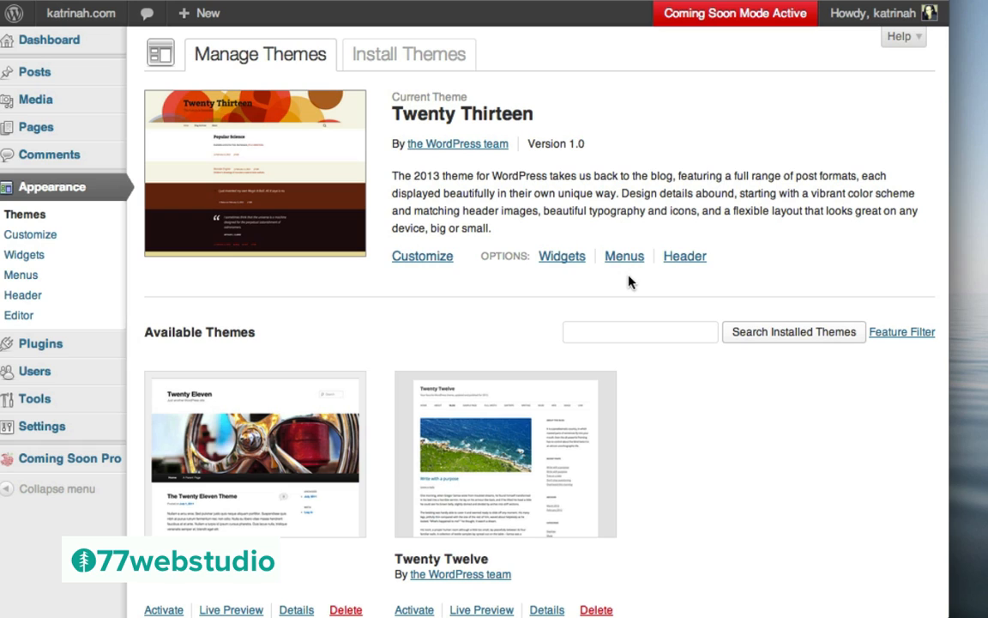
In the theme customizer, clear the site tagline under Site Title & Tagline
{"action": "left_click", "coordinate": [424, 260]}
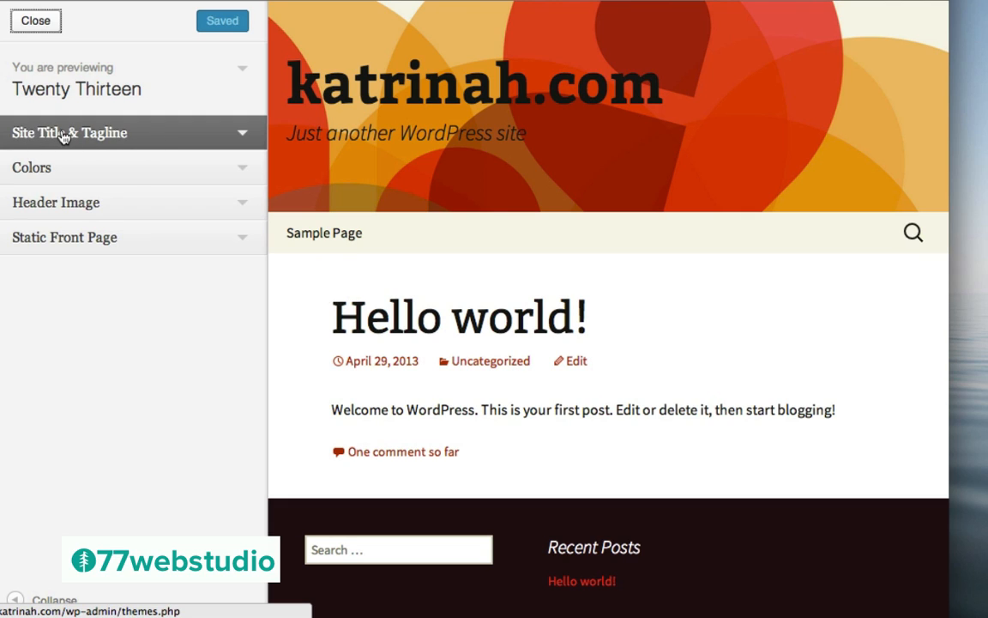
{"action": "left_click", "coordinate": [244, 139]}
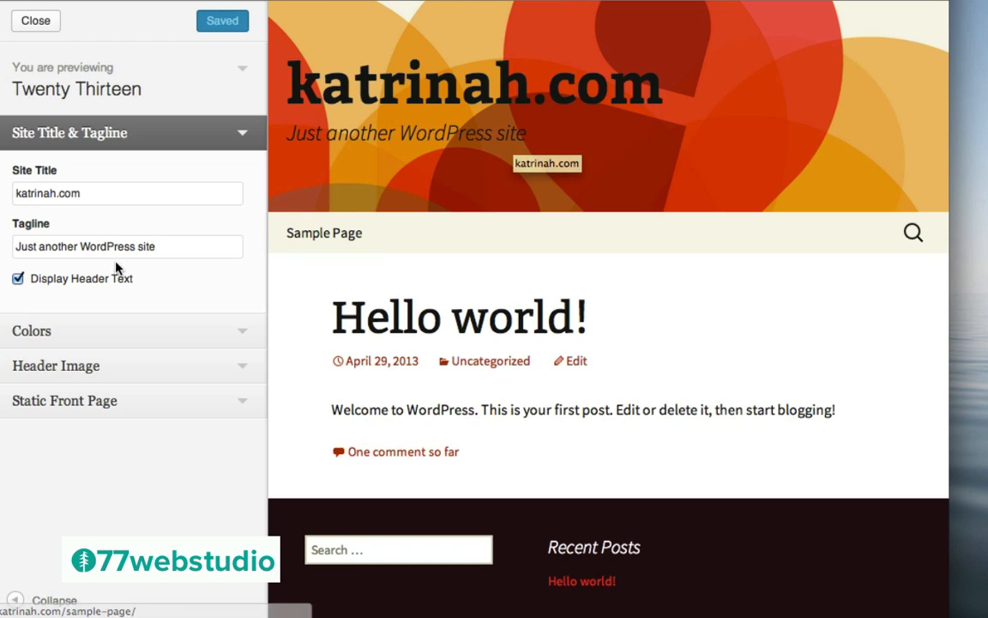
{"action": "left_click_drag", "start_coordinate": [173, 246], "coordinate": [1, 241]}
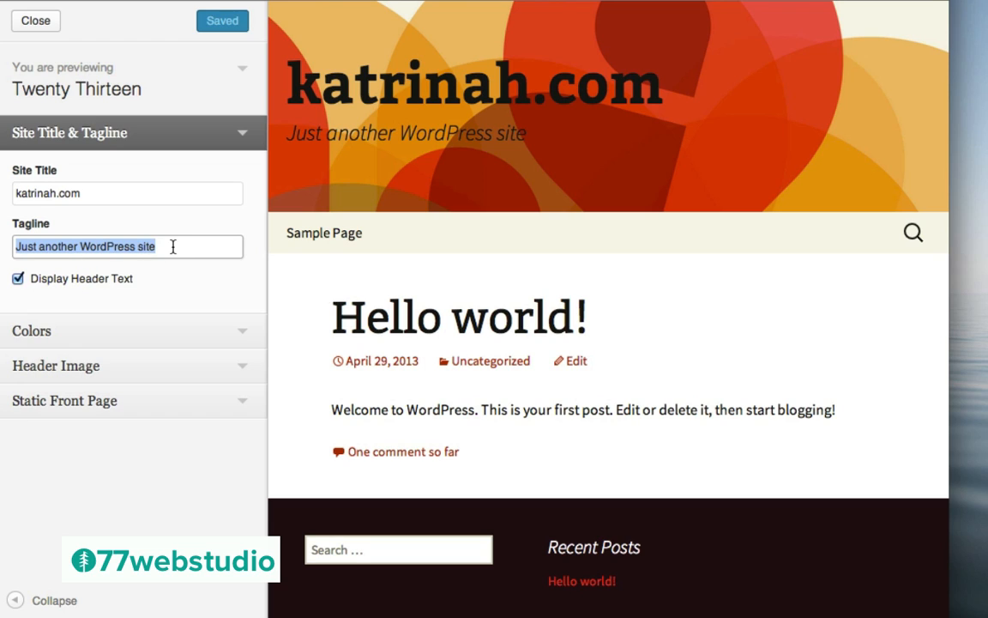
{"action": "key", "text": "BackSpace"}
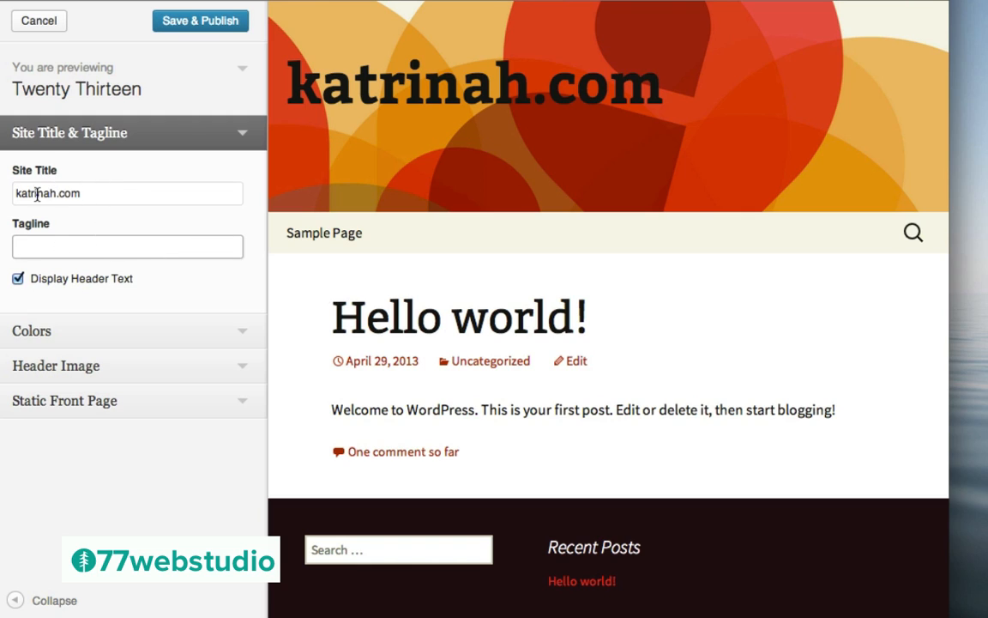
Change the site title to KATRINAH
{"action": "left_click", "coordinate": [83, 193]}
{"action": "double_click", "coordinate": [83, 193]}
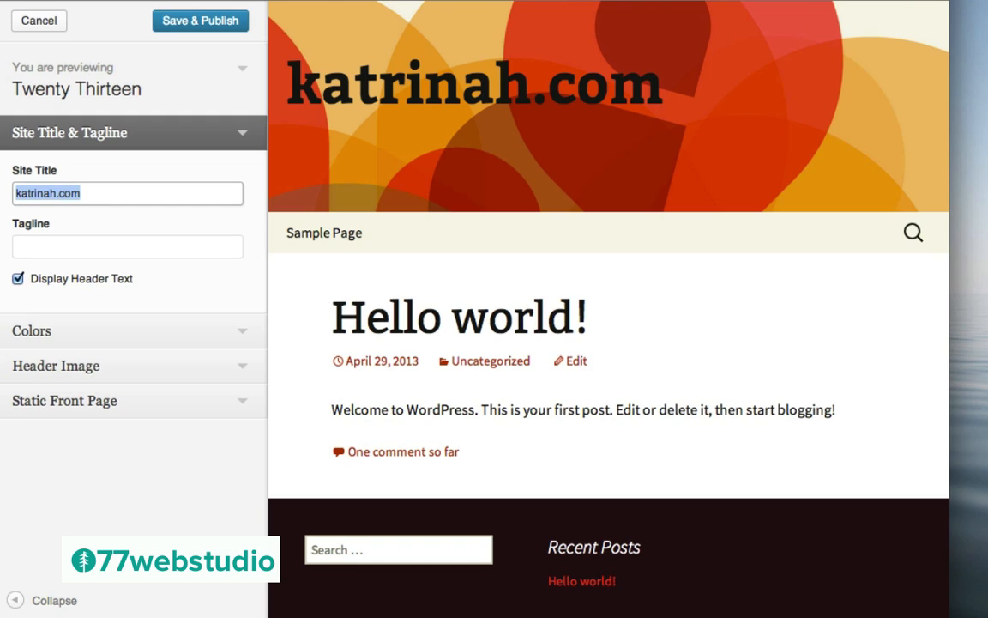
{"action": "type", "text": "KATRINE"}
{"action": "key", "text": "BackSpace"}
{"action": "key", "text": "BackSpace"}
{"action": "key", "text": "BackSpace"}
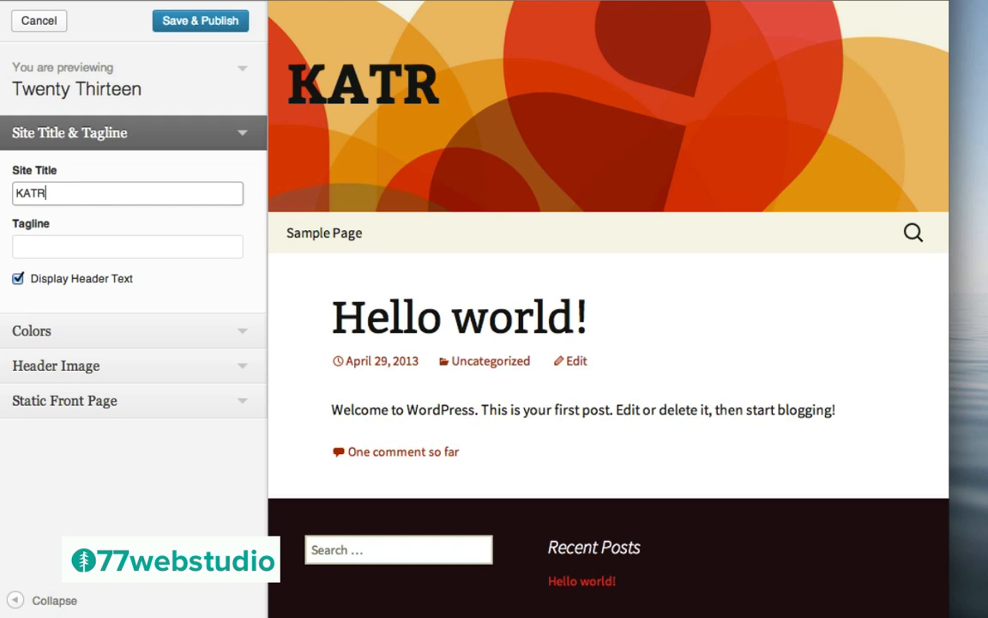
{"action": "type", "text": "IN"}
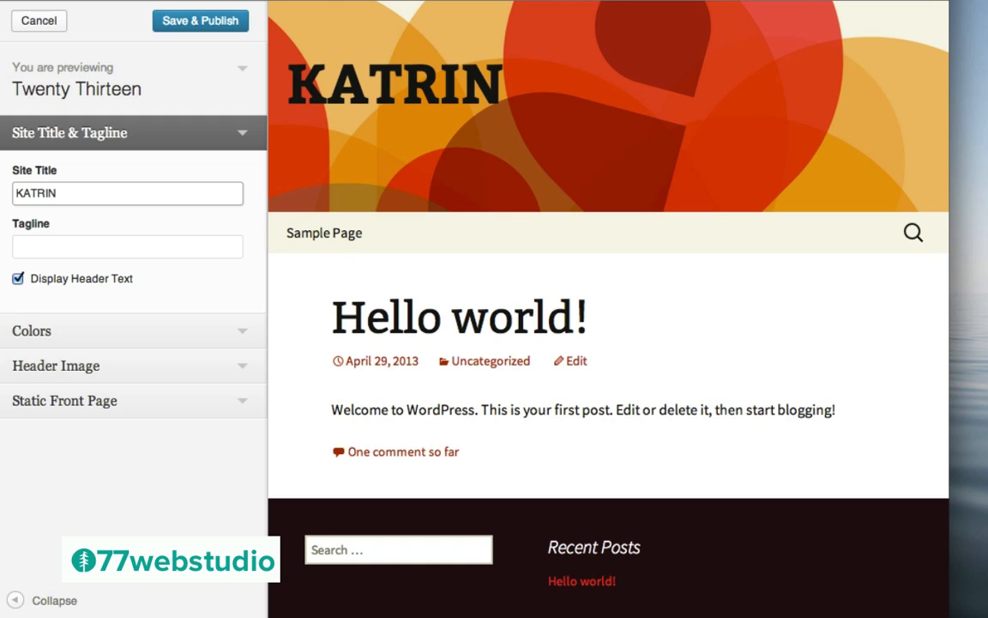
{"action": "type", "text": "AH"}
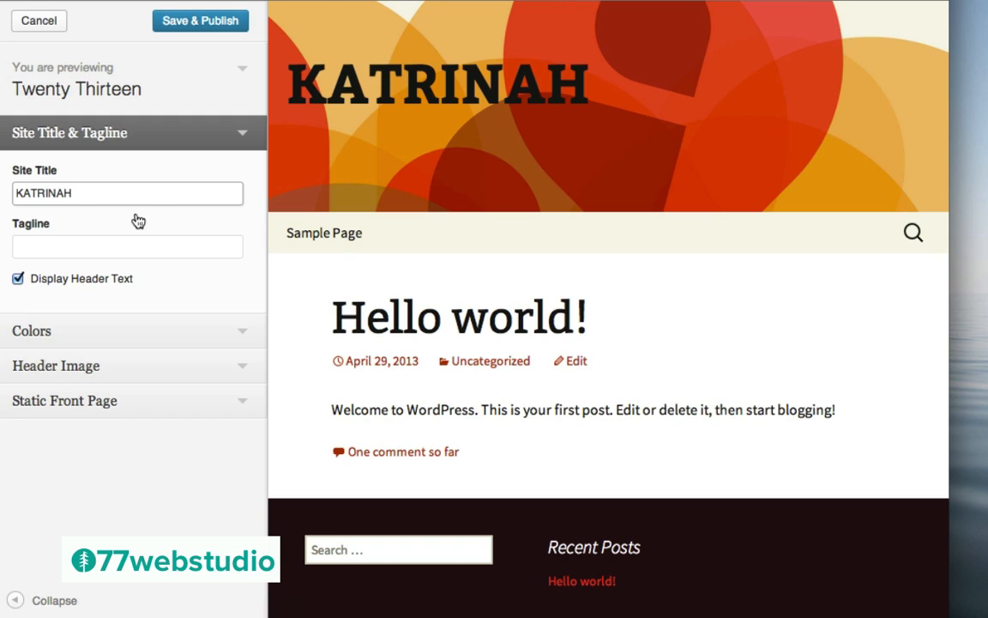
{"action": "left_click", "coordinate": [243, 137]}
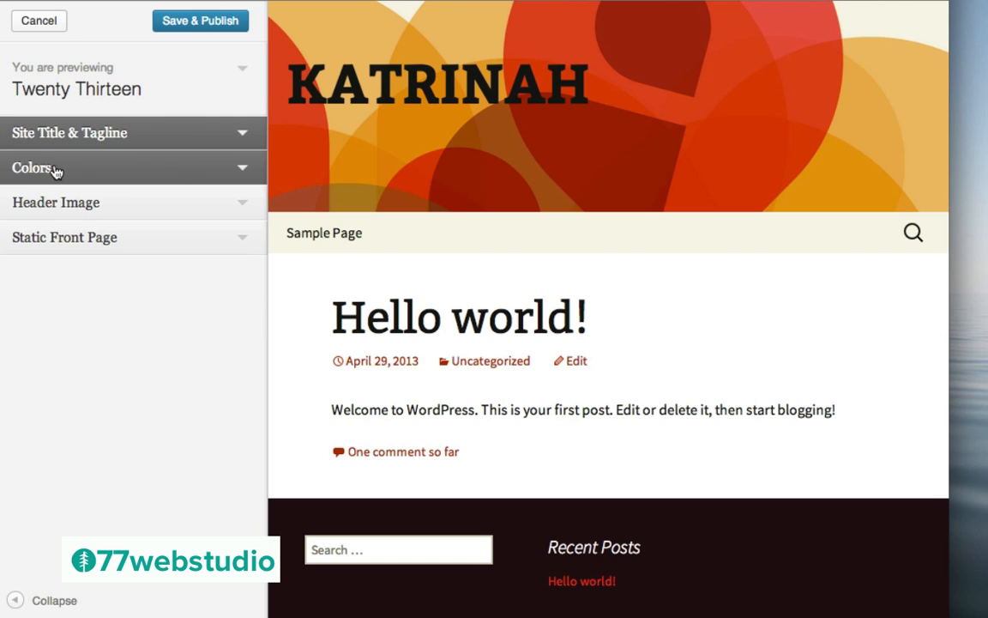
{"action": "left_click", "coordinate": [242, 172]}
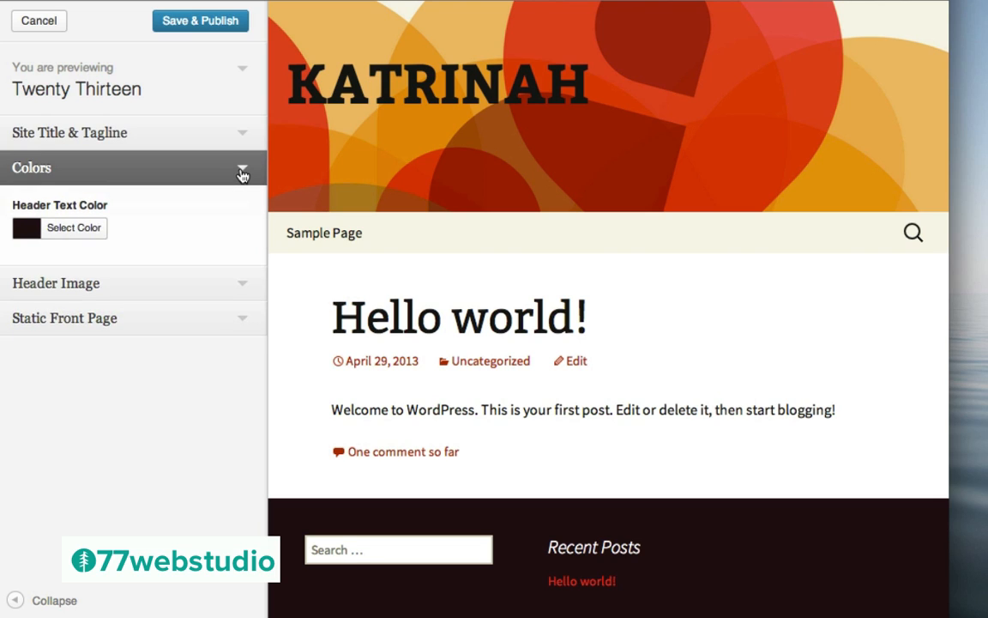
{"action": "left_click", "coordinate": [83, 228]}
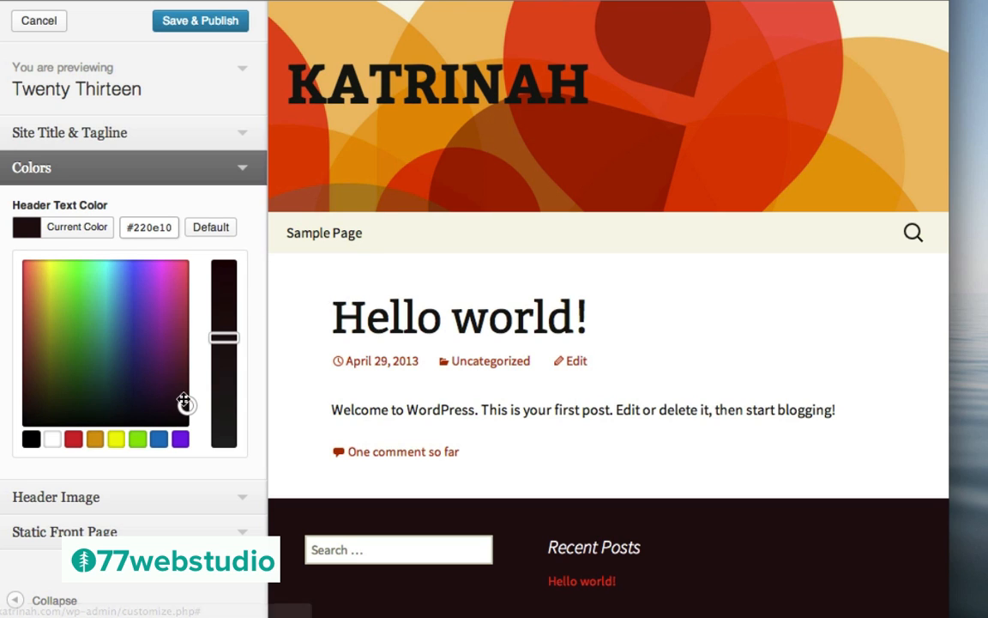
{"action": "left_click_drag", "start_coordinate": [184, 404], "coordinate": [20, 266]}
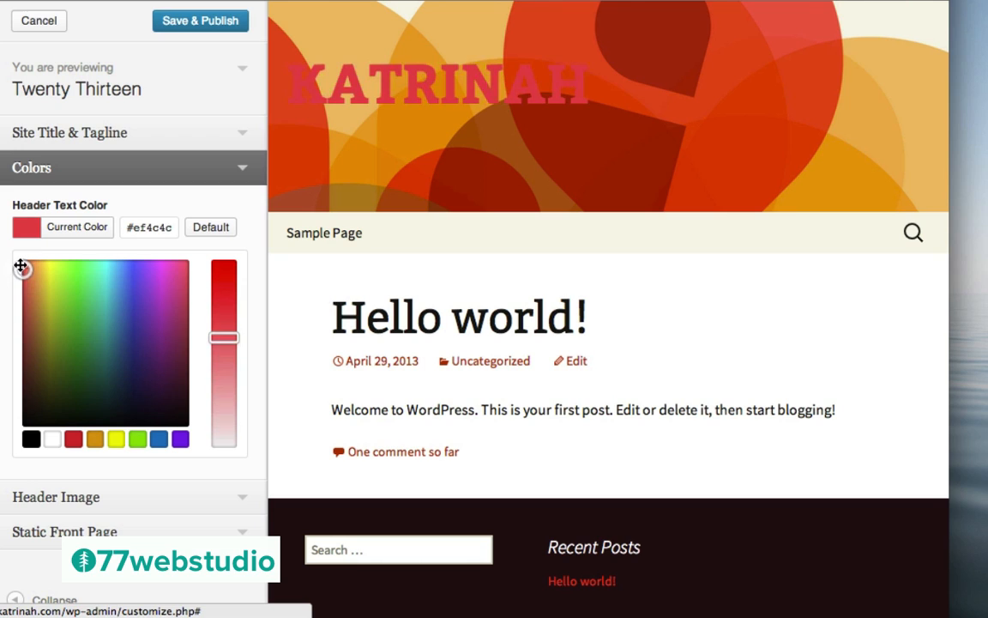
{"action": "left_click", "coordinate": [245, 169]}
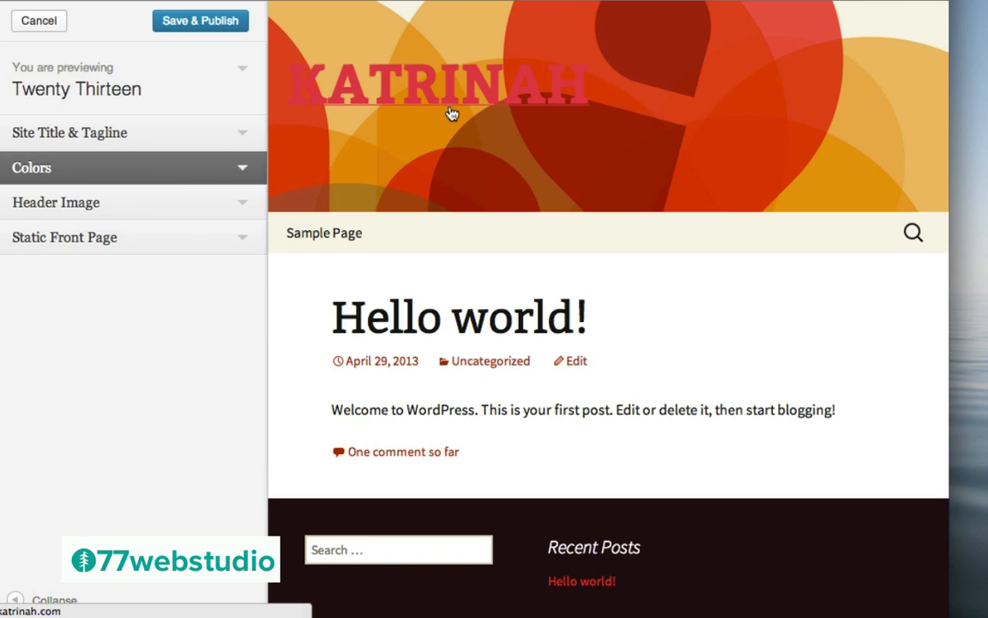
{"action": "left_click", "coordinate": [237, 168]}
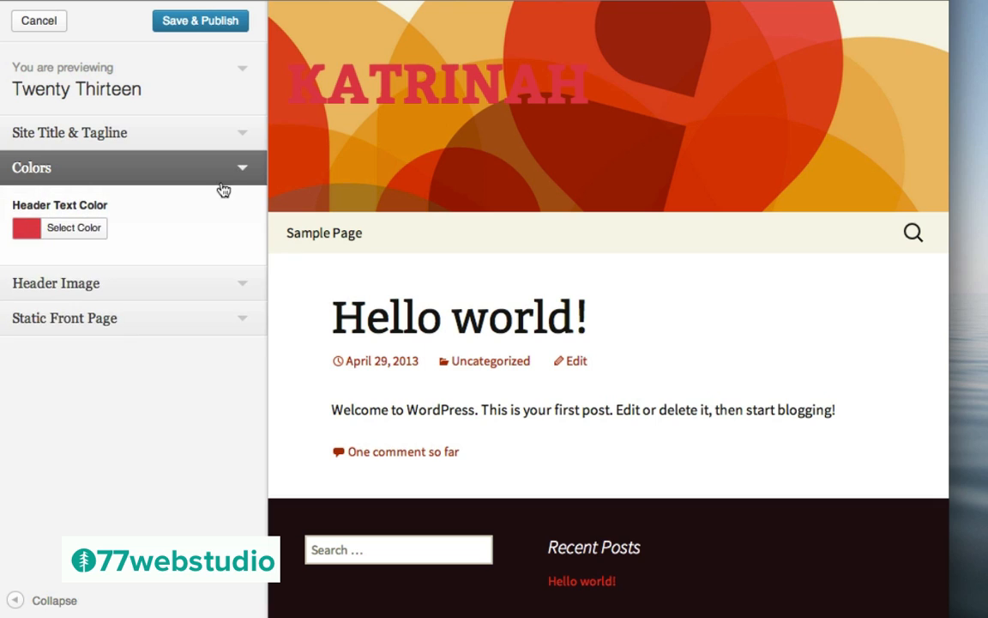
{"action": "left_click", "coordinate": [70, 228]}
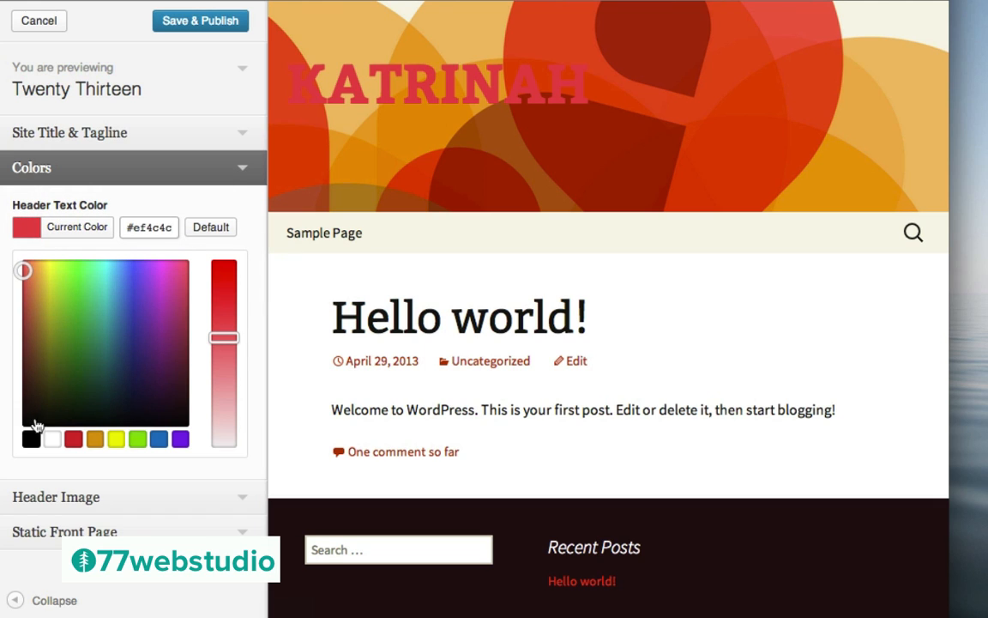
{"action": "left_click", "coordinate": [211, 229]}
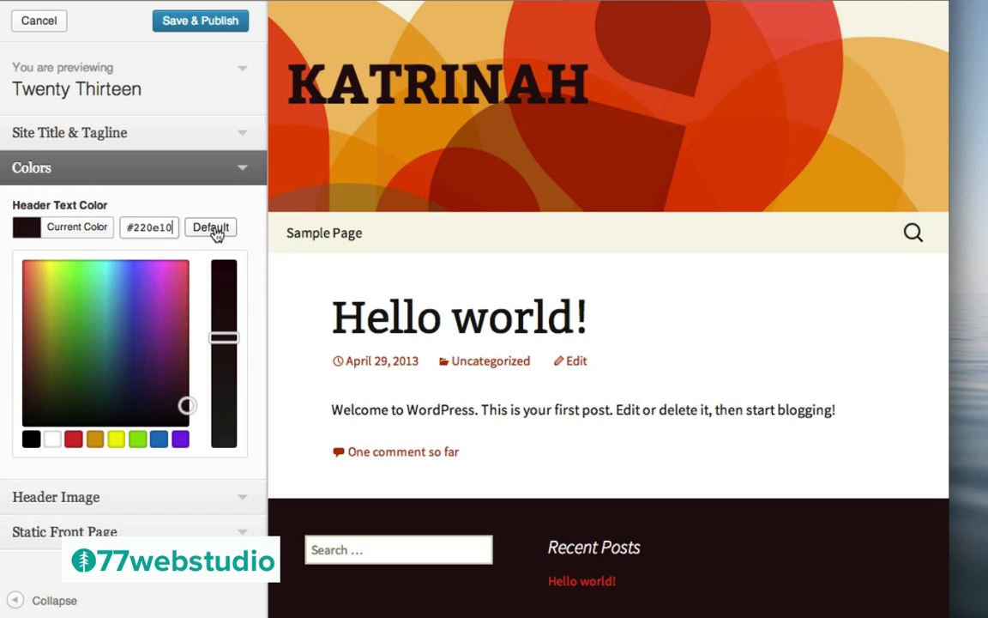
{"action": "left_click", "coordinate": [243, 172]}
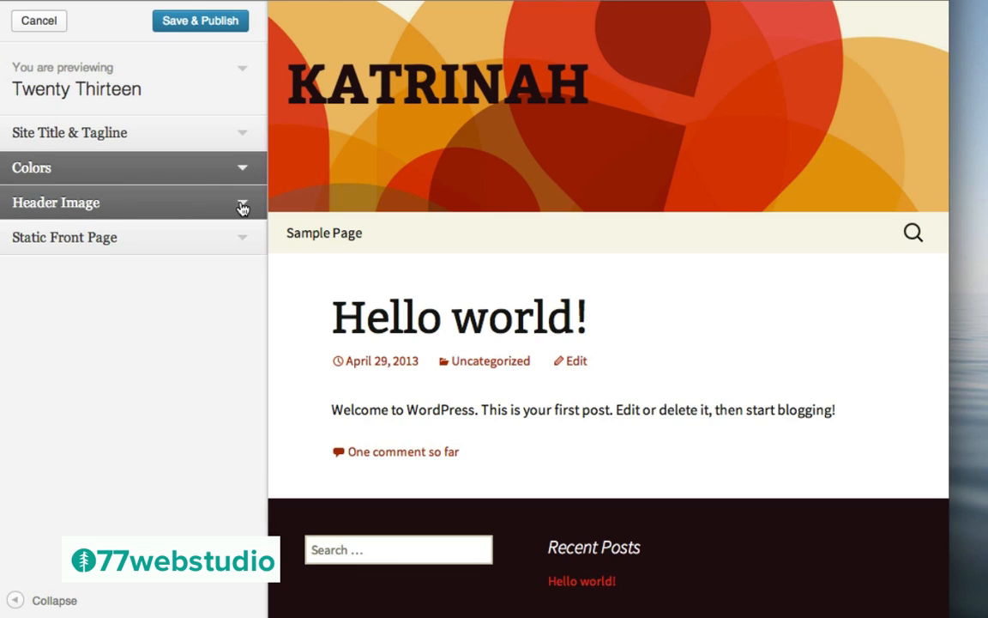
{"action": "left_click", "coordinate": [242, 206]}
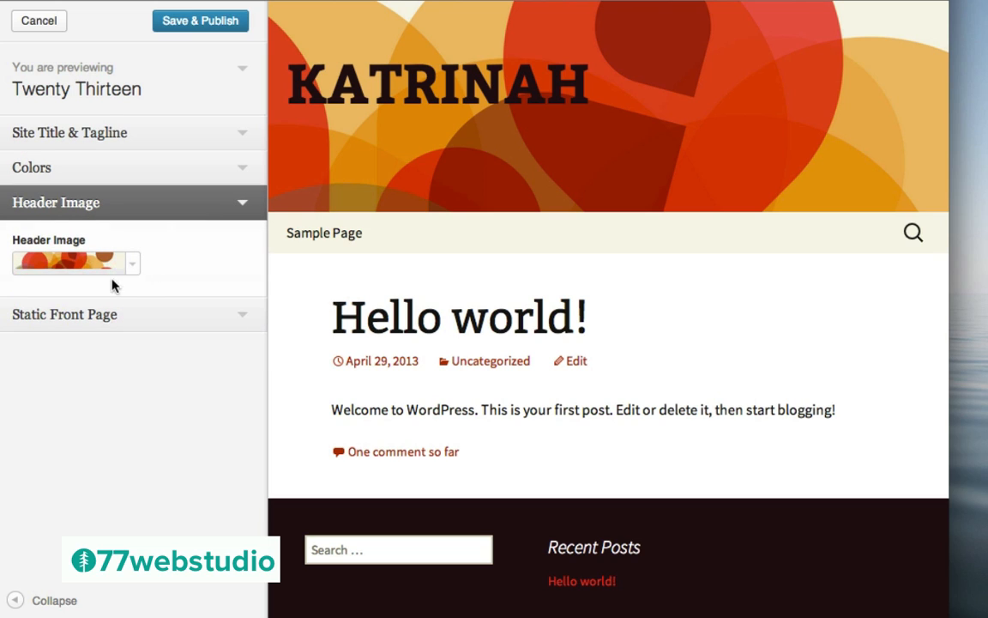
{"action": "left_click", "coordinate": [66, 265]}
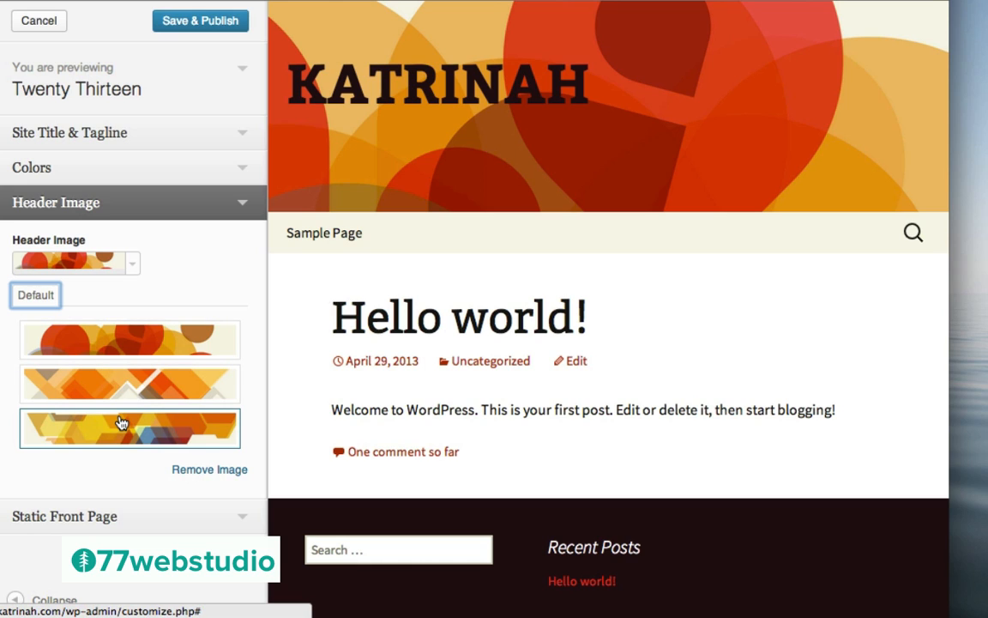
{"action": "left_click", "coordinate": [196, 474]}
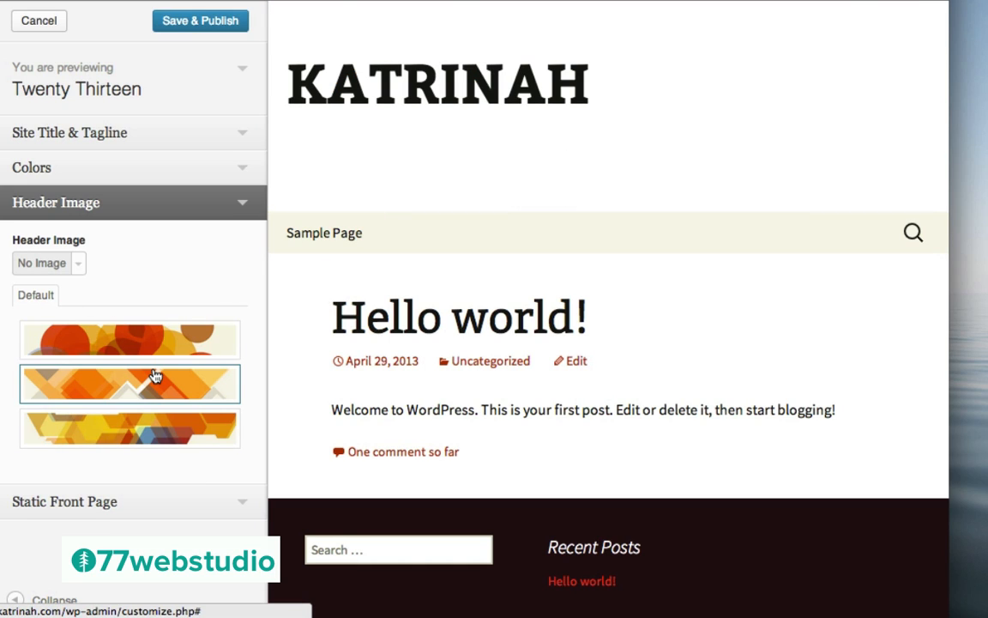
{"action": "left_click", "coordinate": [67, 268]}
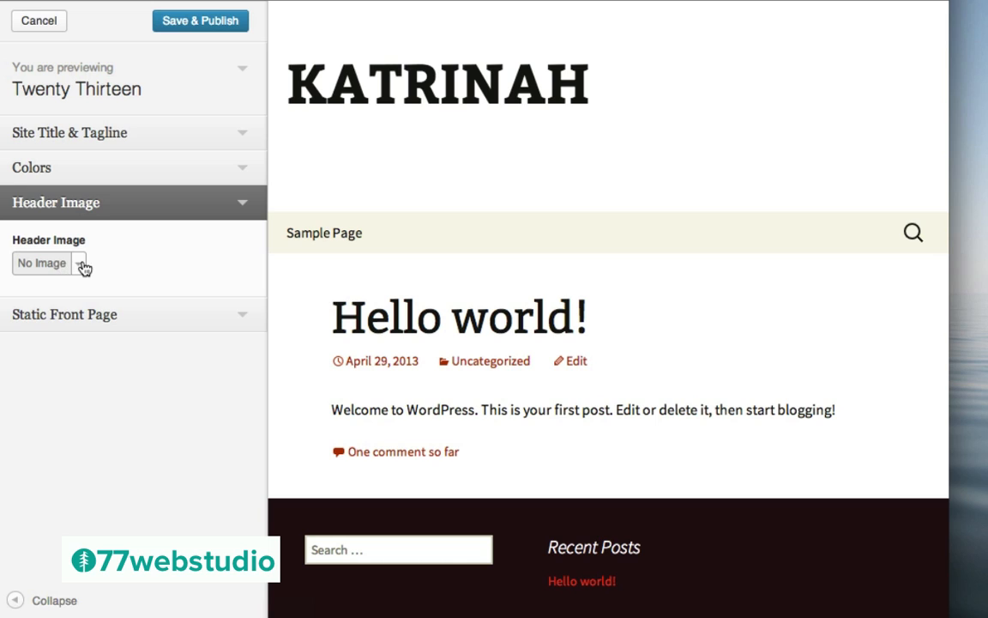
{"action": "left_click", "coordinate": [67, 268]}
{"action": "left_click", "coordinate": [121, 350]}
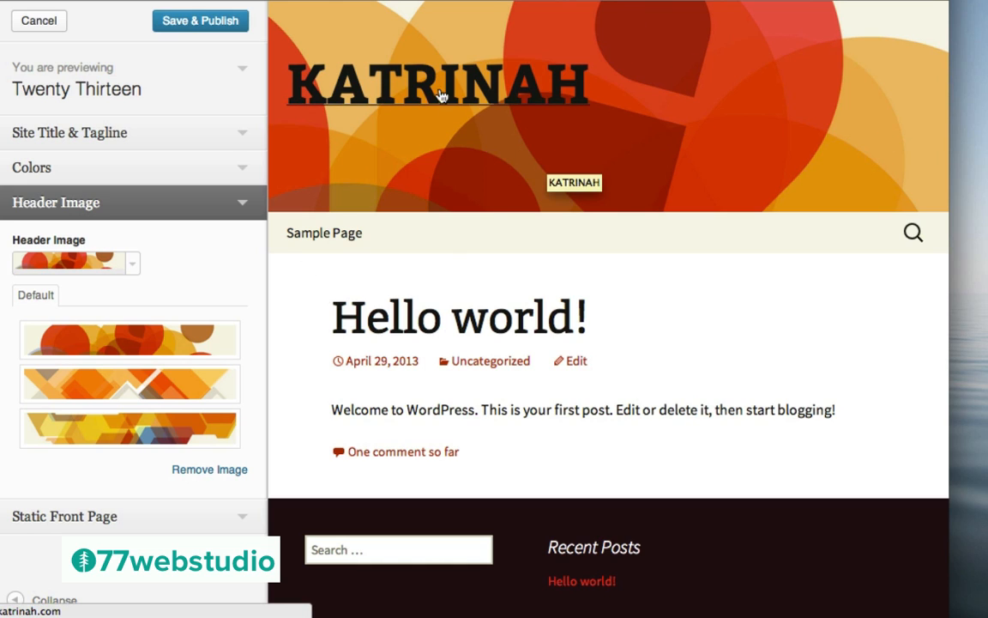
{"action": "left_click", "coordinate": [243, 207]}
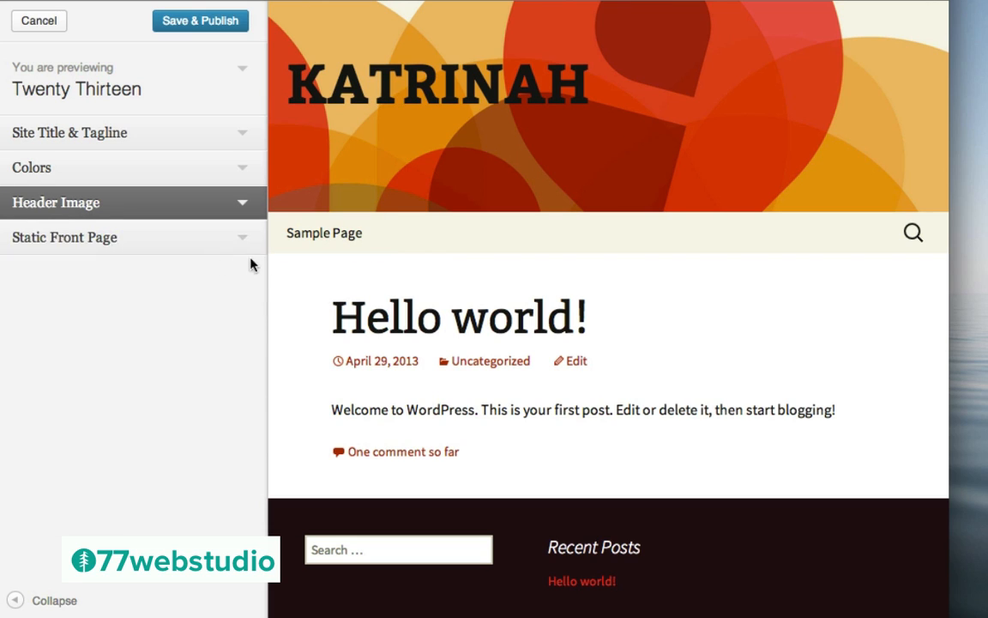
Preview Sample Page as a static front page, then revert to Your latest posts
{"action": "left_click", "coordinate": [242, 242]}
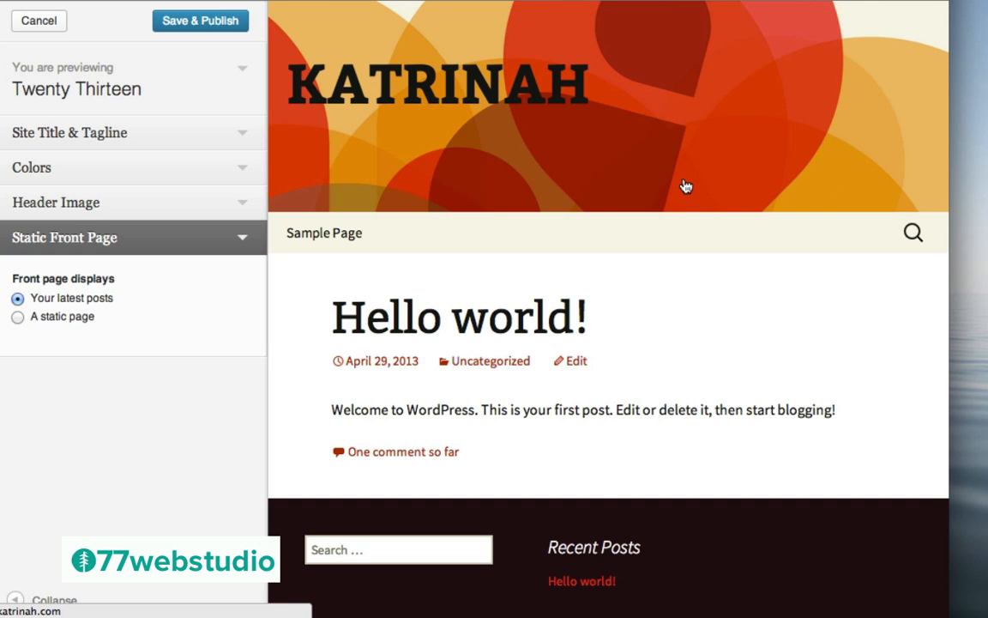
{"action": "left_click", "coordinate": [39, 319]}
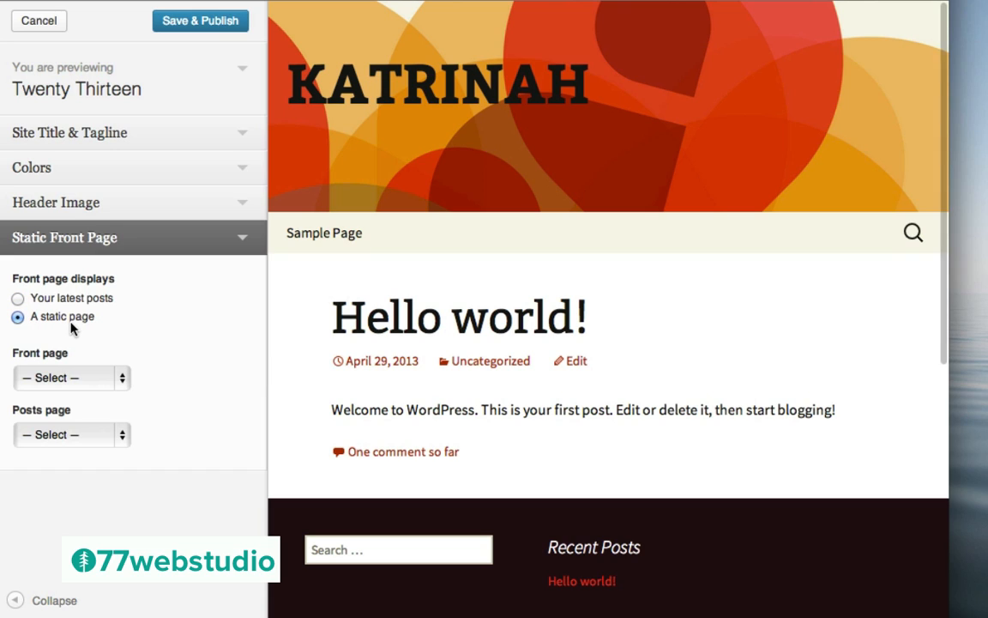
{"action": "left_click", "coordinate": [75, 378]}
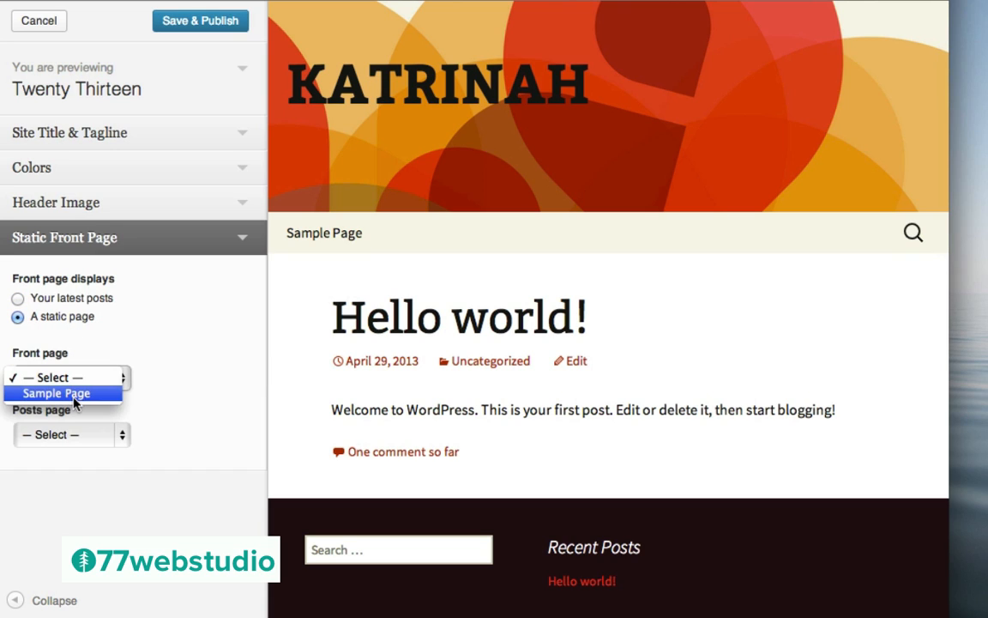
{"action": "left_click", "coordinate": [75, 396]}
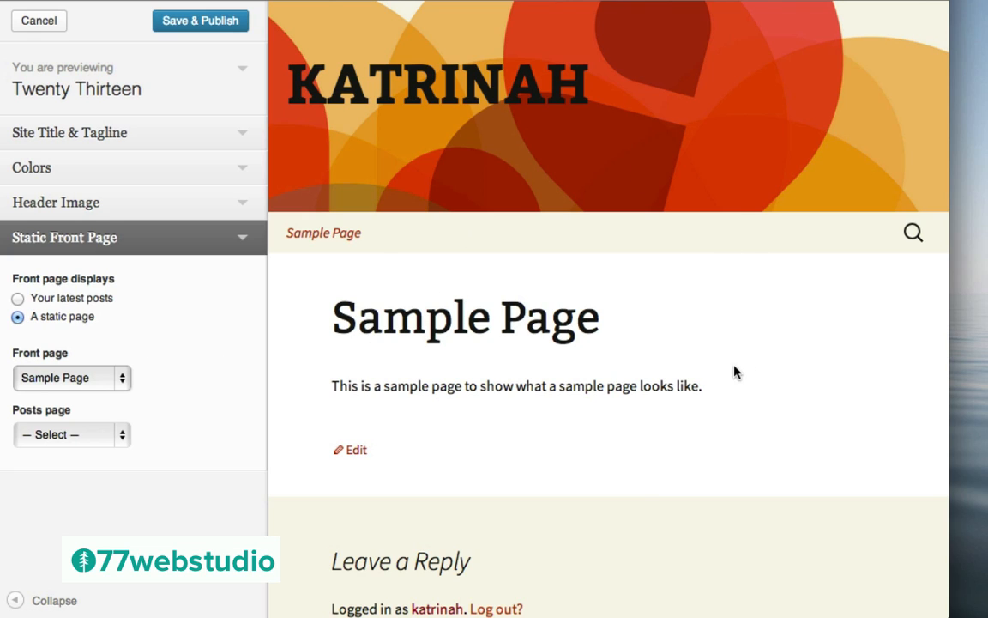
{"action": "left_click", "coordinate": [26, 300]}
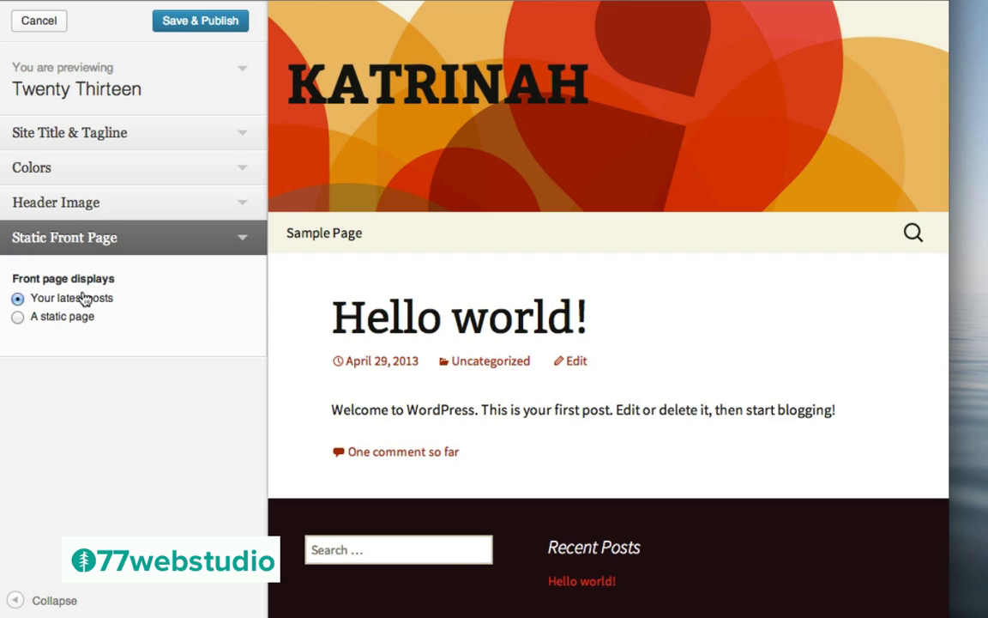
{"action": "left_click", "coordinate": [242, 237]}
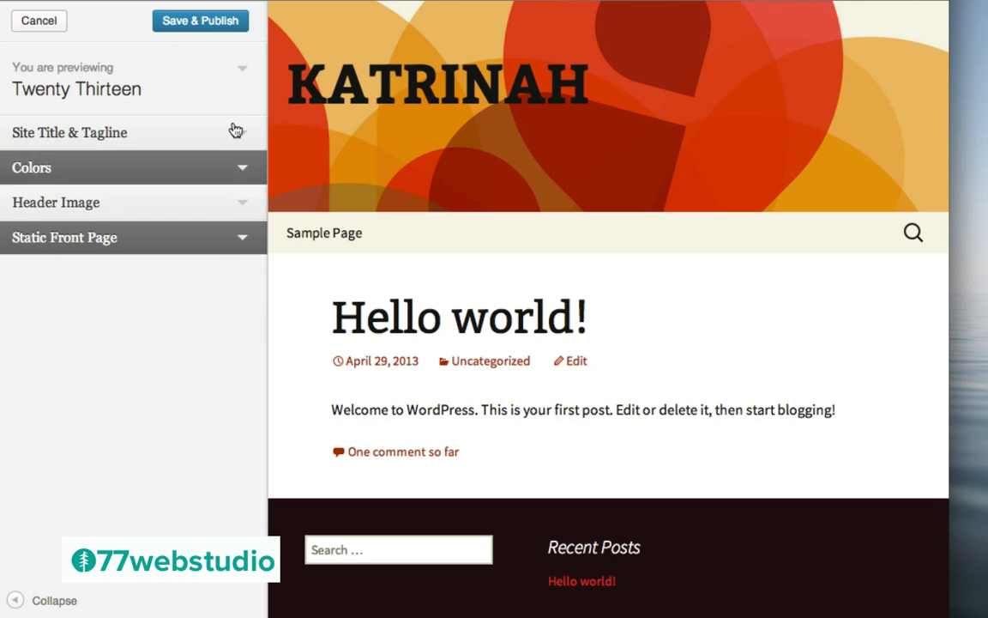
Save and publish the customizer changes and close back to the Themes page
{"action": "left_click", "coordinate": [206, 22]}
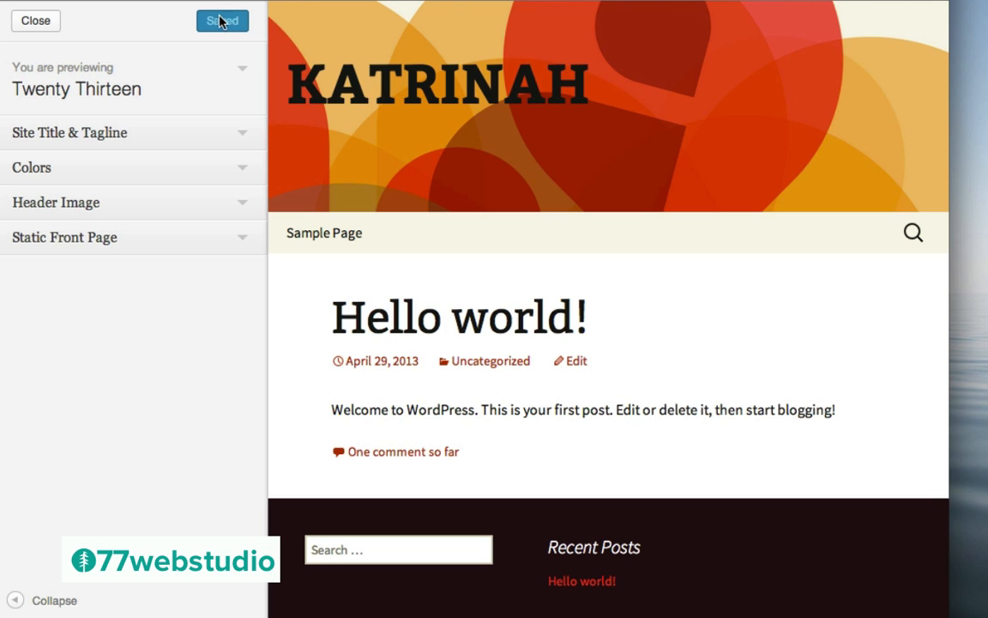
{"action": "left_click", "coordinate": [43, 24]}
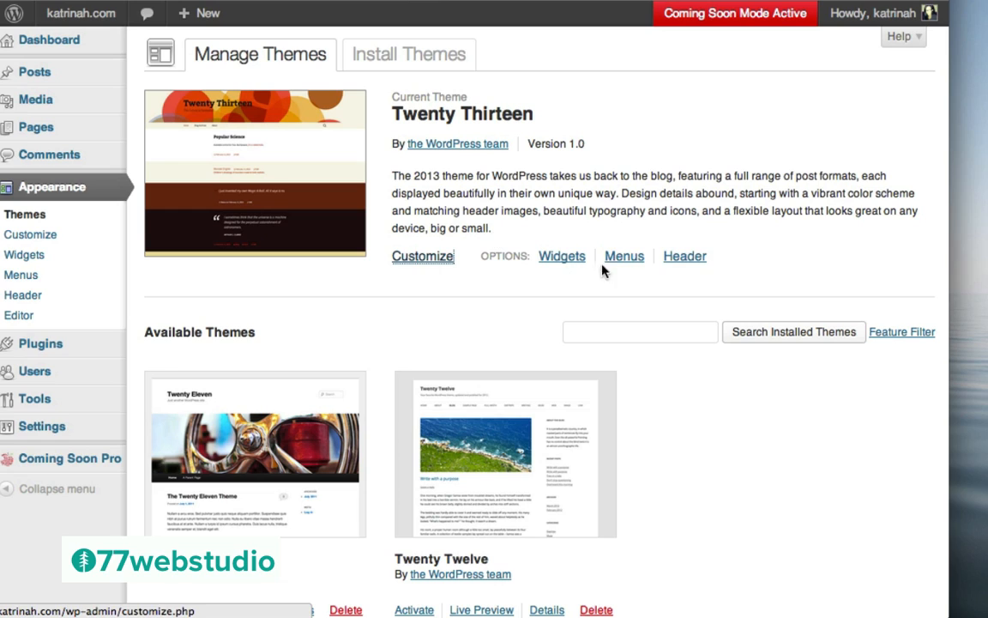
Open the Custom Header settings and highlight the '1600 × 230 pixels' size note
{"action": "left_click", "coordinate": [685, 257]}
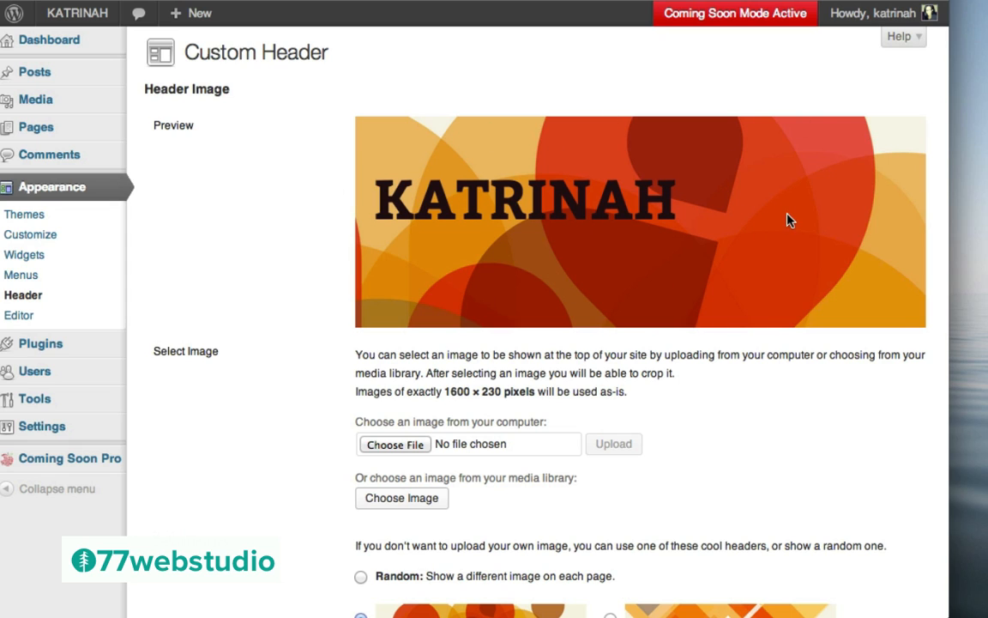
{"action": "scroll", "coordinate": [286, 347], "scroll_direction": "down", "scroll_amount": 3}
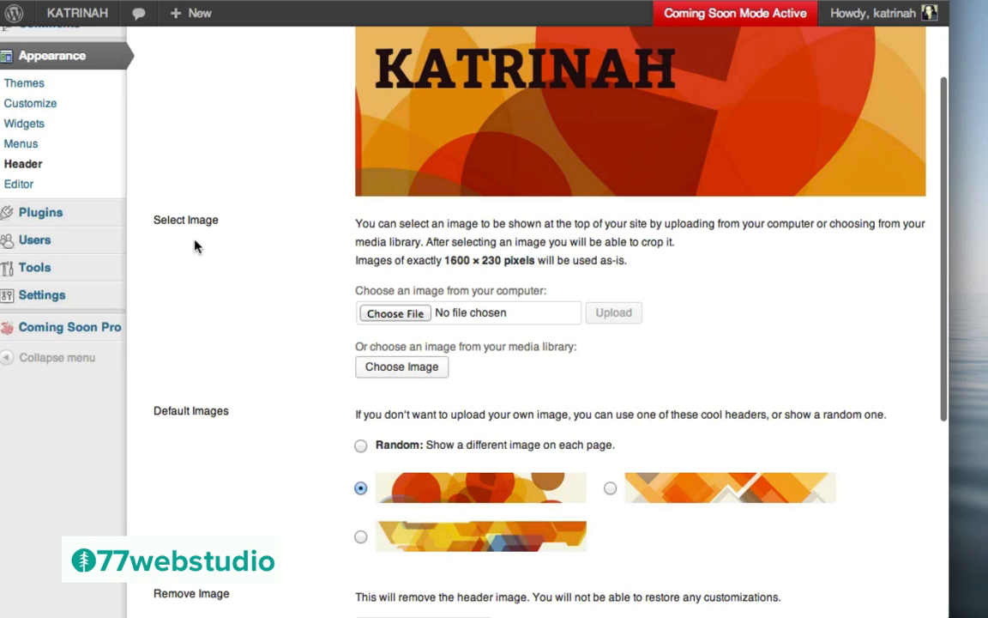
{"action": "scroll", "coordinate": [222, 230], "scroll_direction": "up", "scroll_amount": 3}
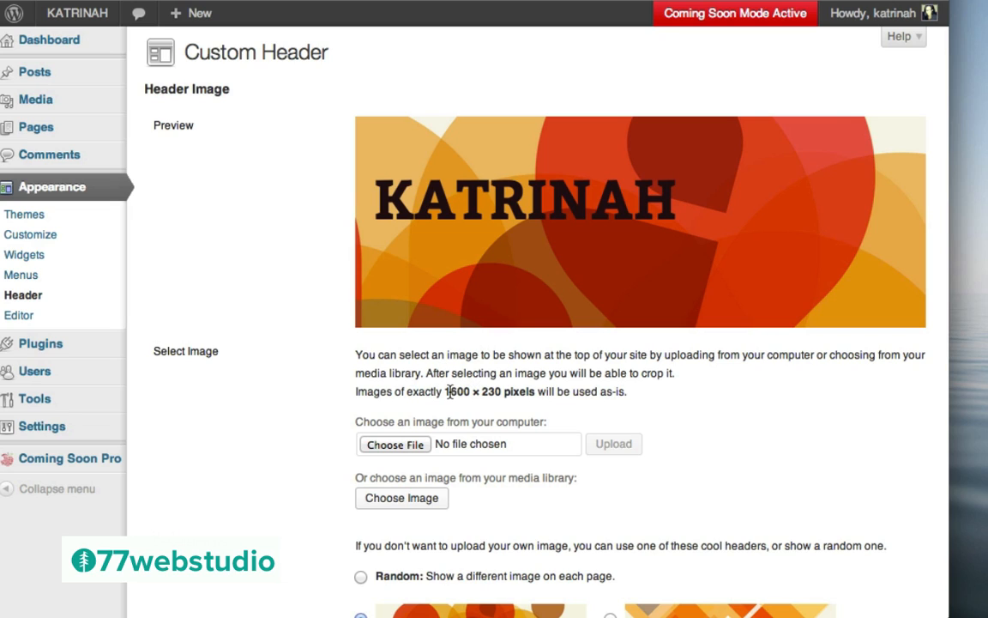
{"action": "left_click_drag", "start_coordinate": [445, 391], "coordinate": [510, 387]}
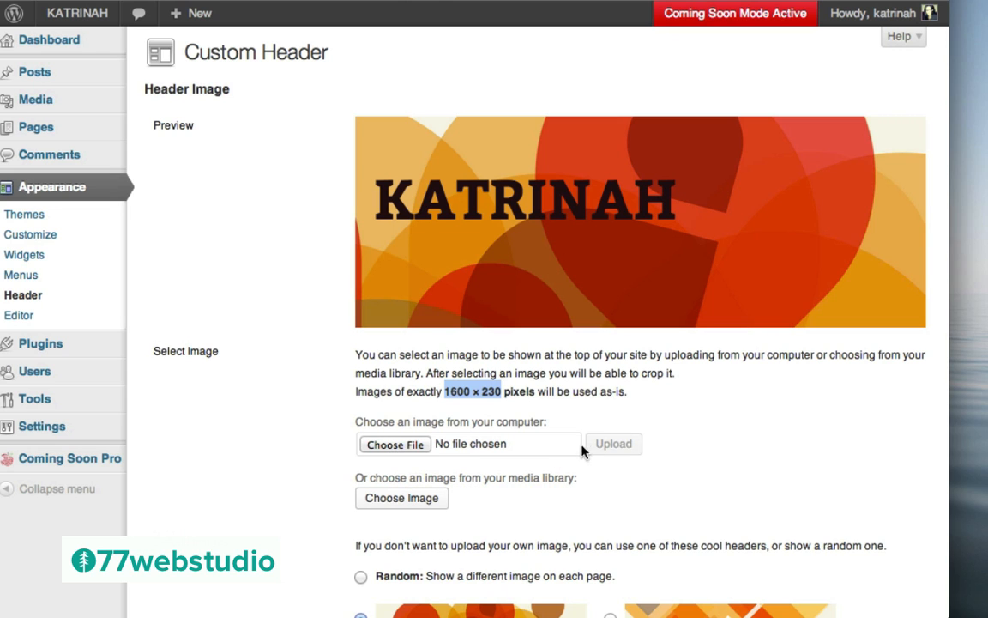
Try the second default image and Random, then reselect the first orange circles header
{"action": "scroll", "coordinate": [309, 422], "scroll_direction": "down", "scroll_amount": 5}
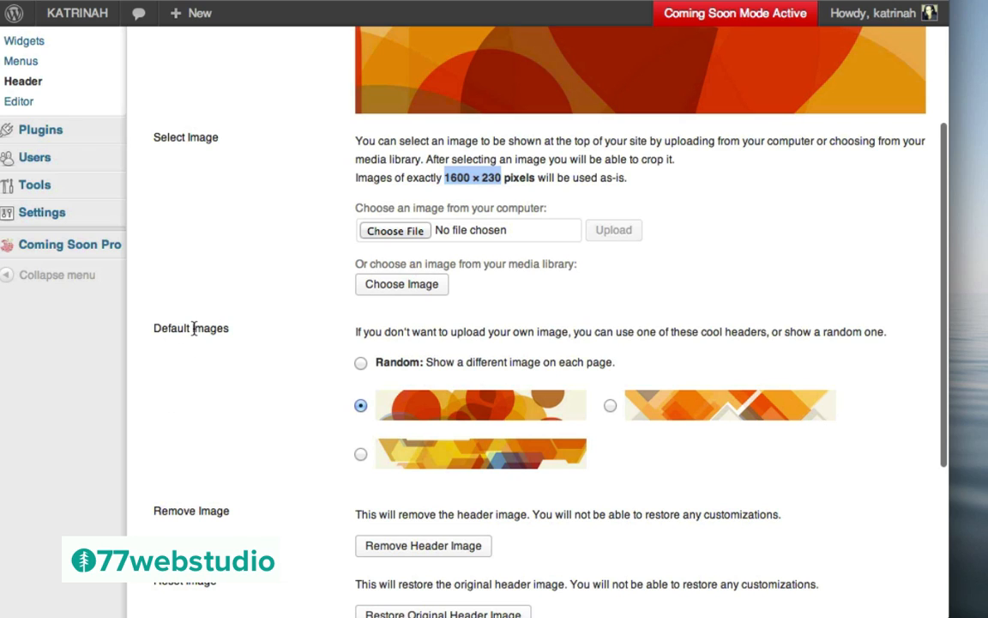
{"action": "left_click", "coordinate": [610, 406]}
{"action": "left_click", "coordinate": [360, 407]}
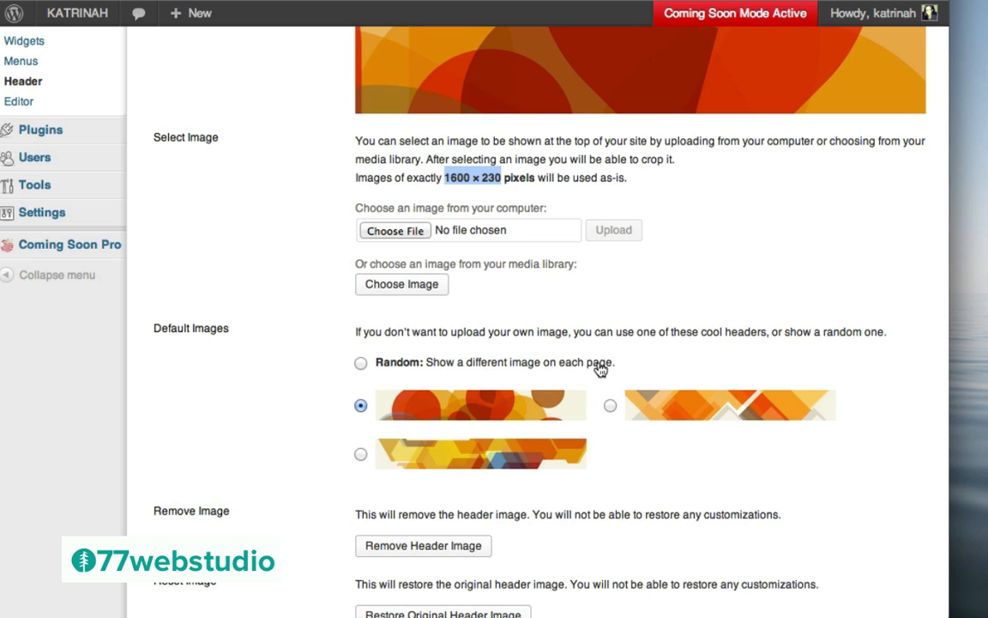
{"action": "left_click", "coordinate": [361, 363]}
{"action": "left_click", "coordinate": [360, 407]}
Hide the KATRINAH header text, then show it over the image again
{"action": "scroll", "coordinate": [324, 404], "scroll_direction": "down", "scroll_amount": 5}
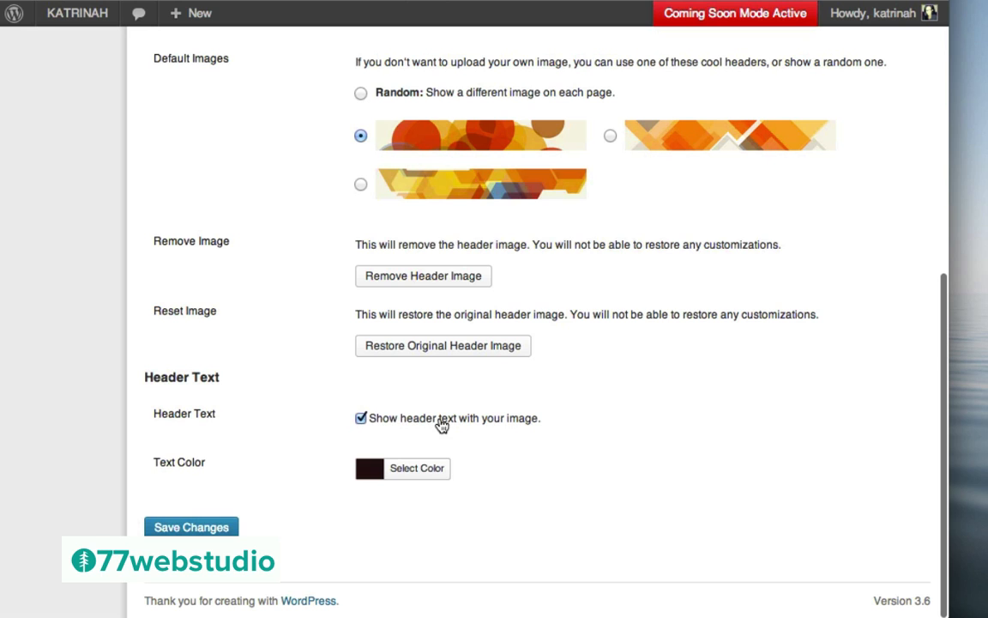
{"action": "left_click", "coordinate": [360, 418]}
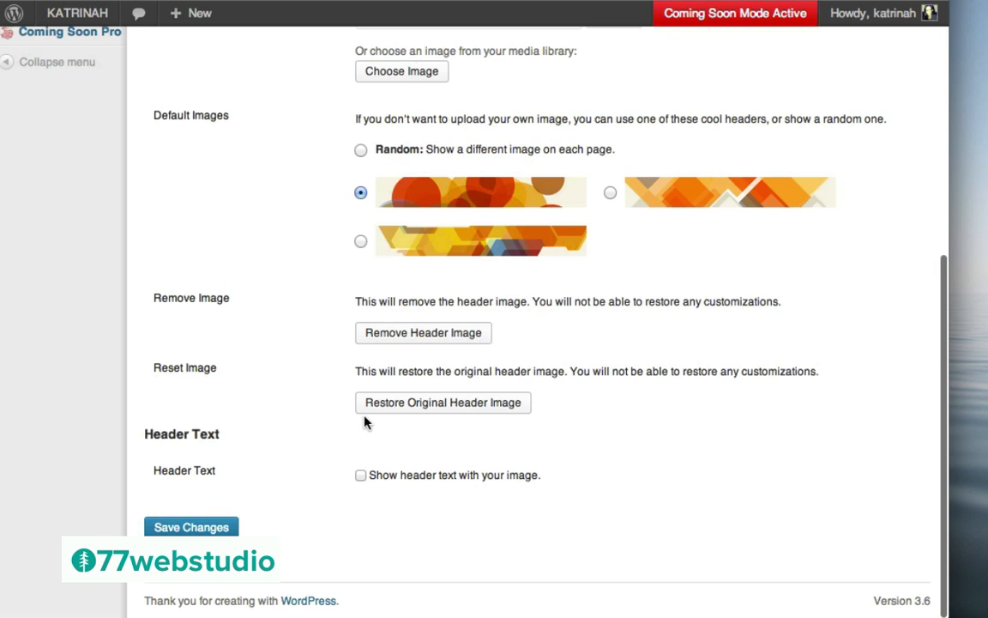
{"action": "scroll", "coordinate": [312, 281], "scroll_direction": "up", "scroll_amount": 5}
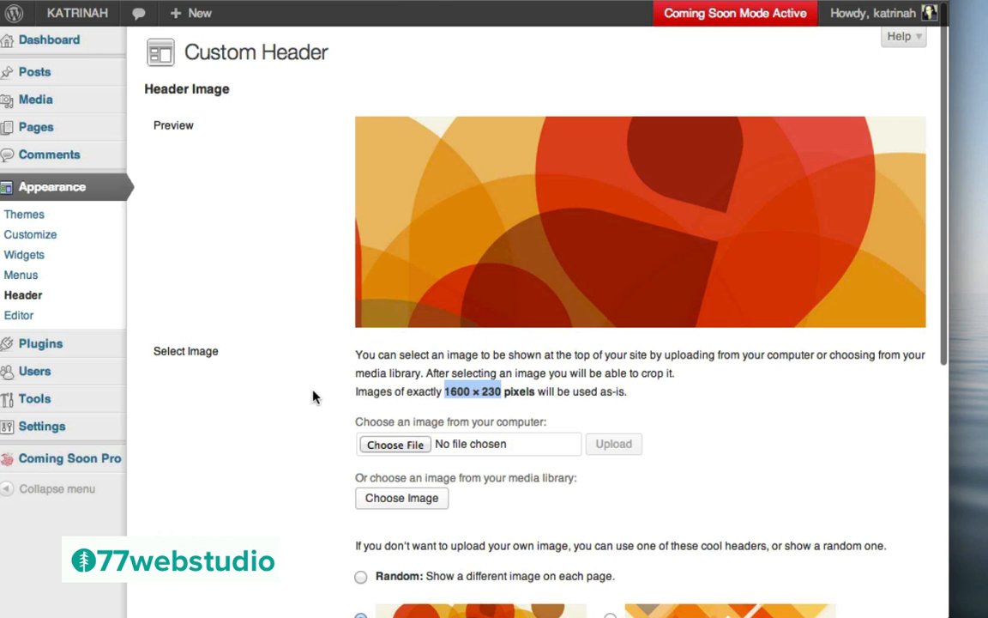
{"action": "scroll", "coordinate": [313, 394], "scroll_direction": "down", "scroll_amount": 5}
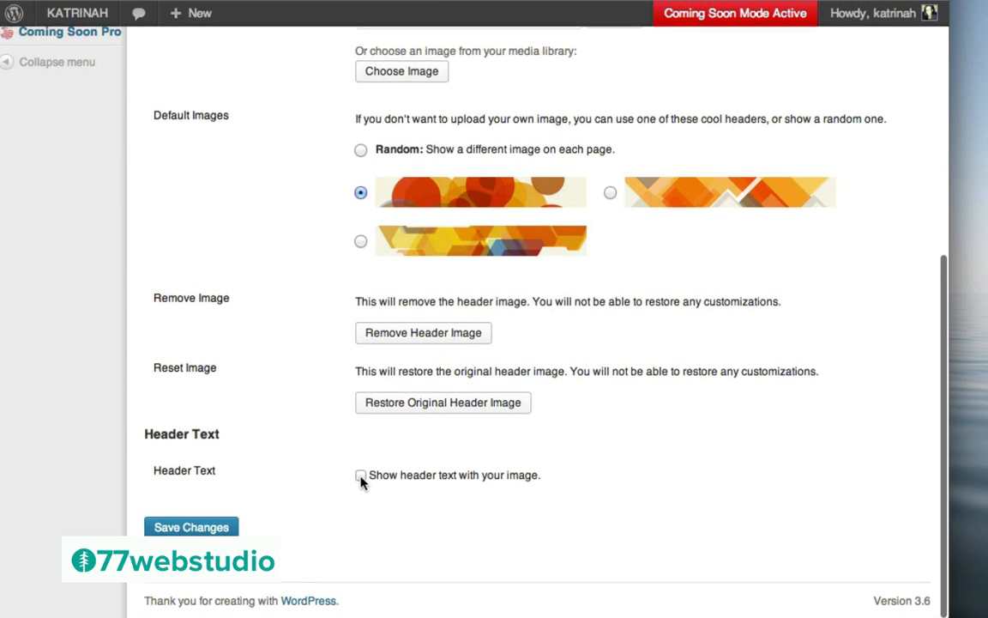
{"action": "left_click", "coordinate": [361, 477]}
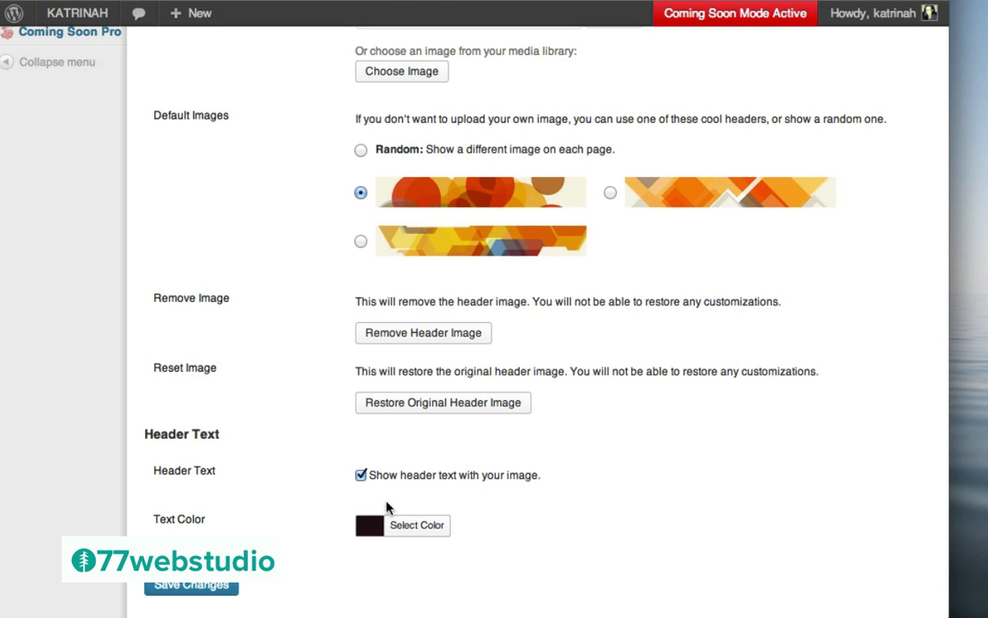
Check the header text colour #220e10 and save the header changes
{"action": "left_click", "coordinate": [366, 529]}
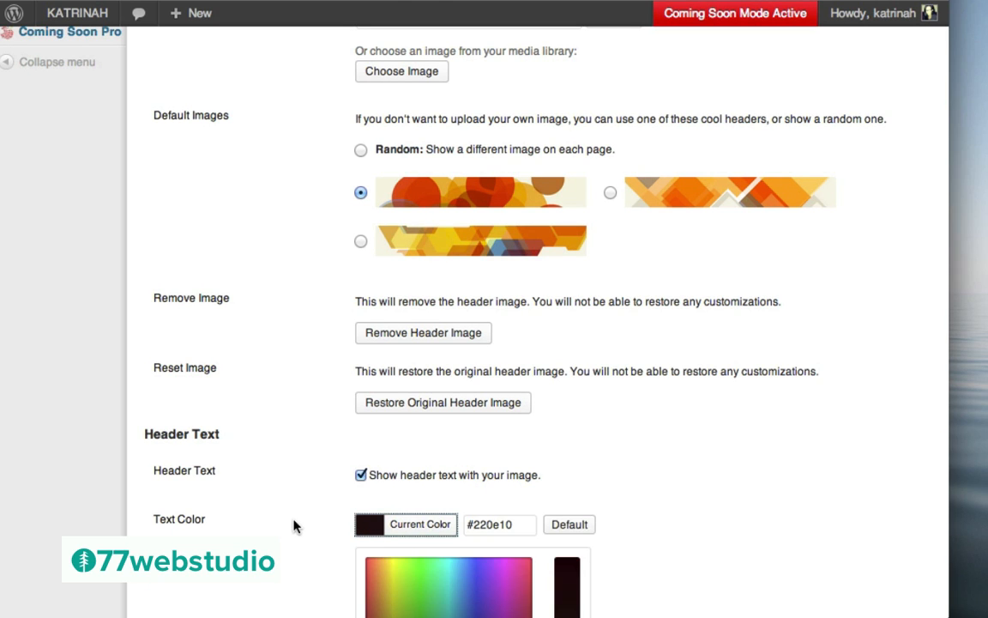
{"action": "scroll", "coordinate": [293, 526], "scroll_direction": "down", "scroll_amount": 3}
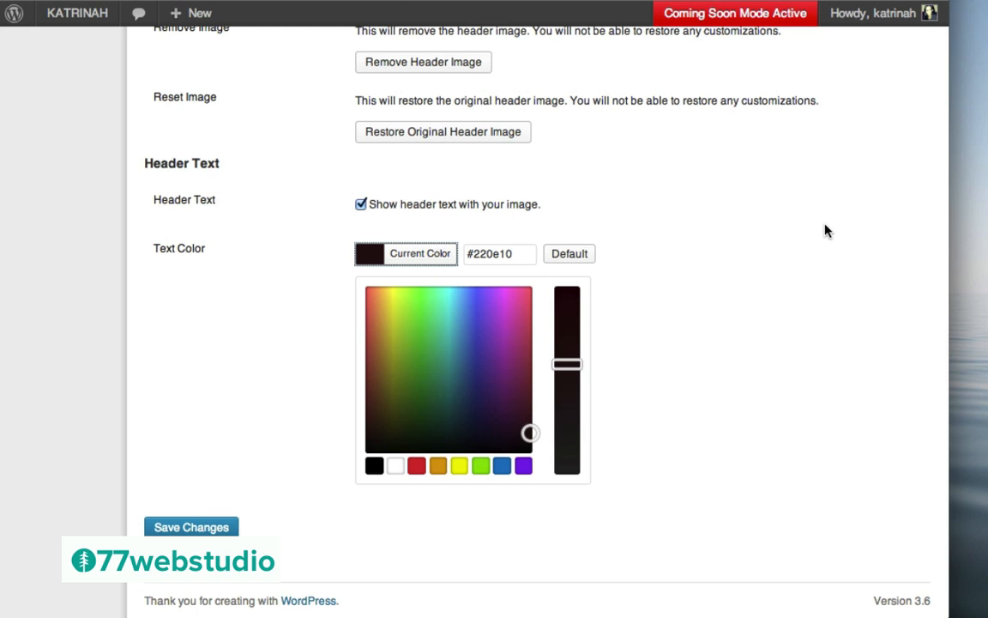
{"action": "scroll", "coordinate": [722, 260], "scroll_direction": "up", "scroll_amount": 7}
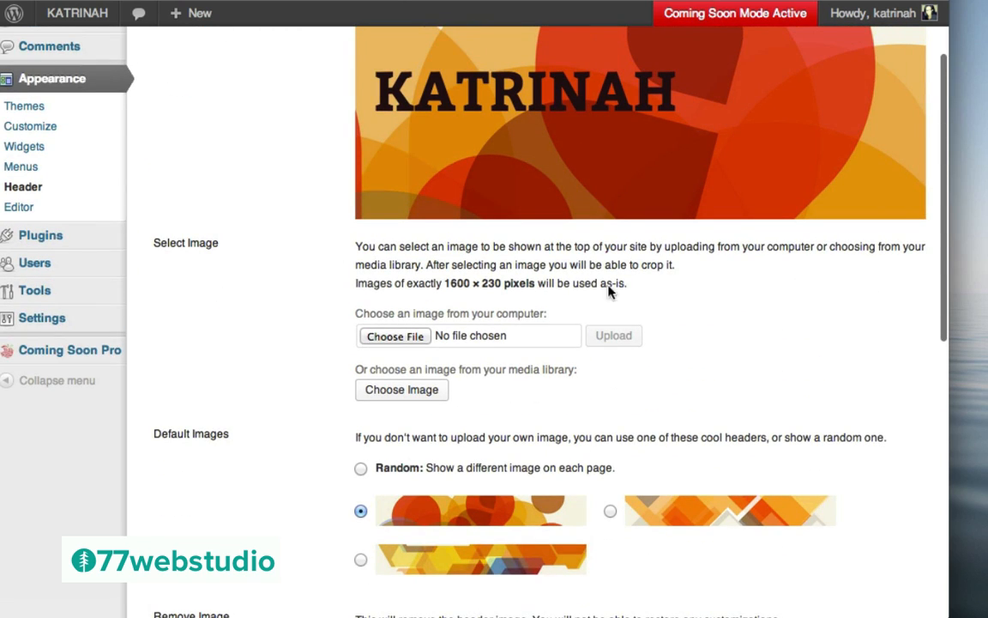
{"action": "scroll", "coordinate": [476, 198], "scroll_direction": "up", "scroll_amount": 2}
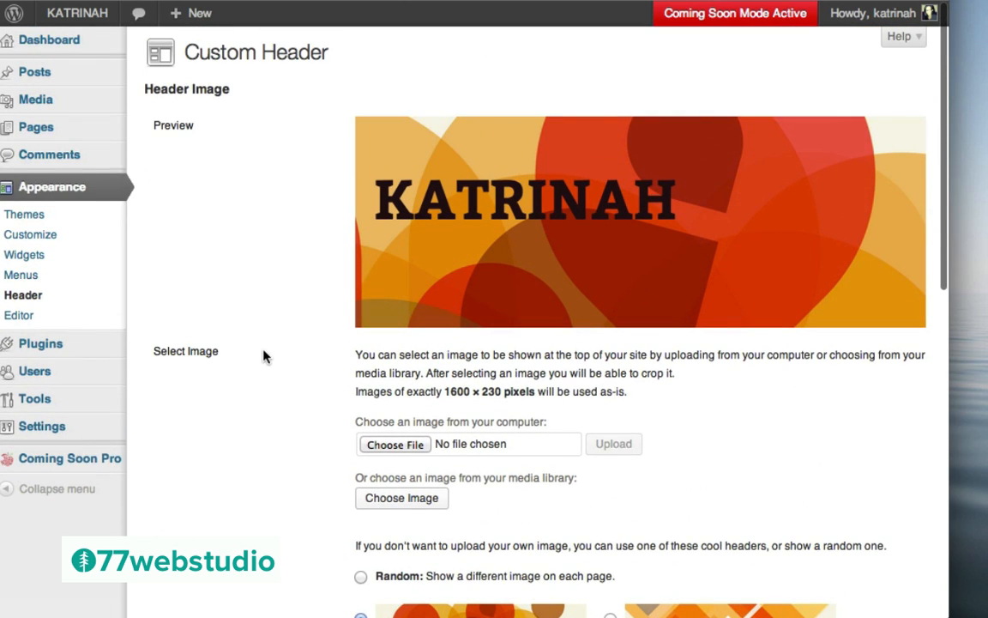
{"action": "scroll", "coordinate": [265, 353], "scroll_direction": "down", "scroll_amount": 10}
{"action": "left_click", "coordinate": [167, 528]}
{"action": "left_click", "coordinate": [196, 528]}
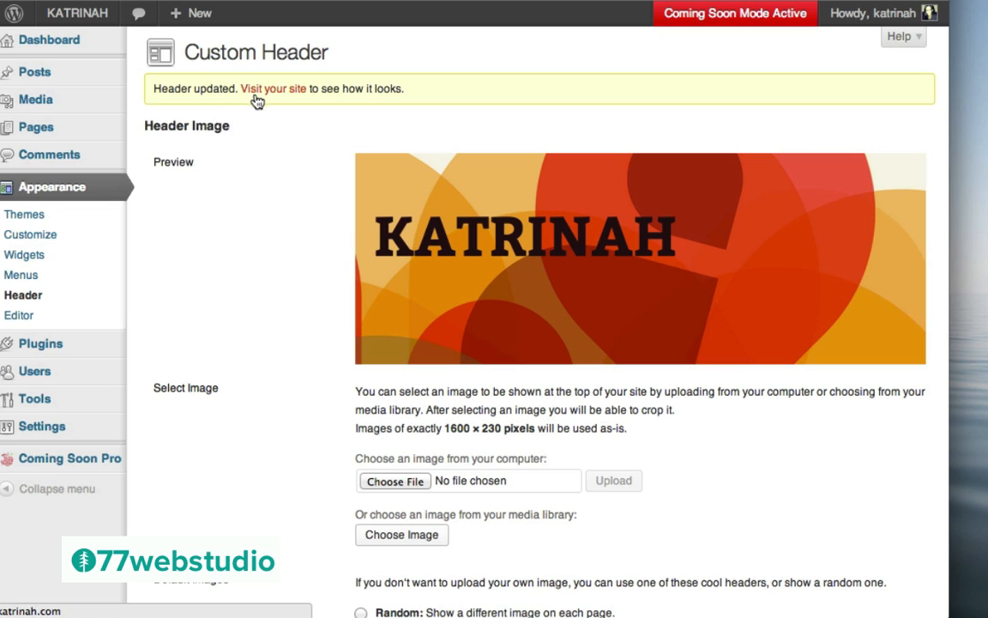
View the live site's KATRINAH header, then return to the Dashboard from the admin bar
{"action": "left_click", "coordinate": [287, 94]}
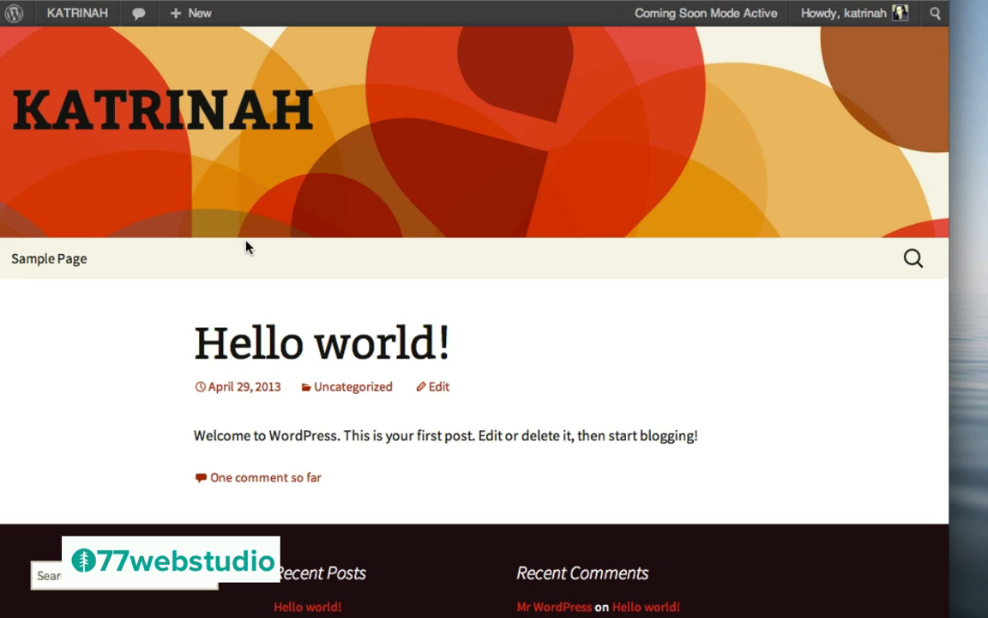
{"action": "mouse_move", "coordinate": [66, 21]}
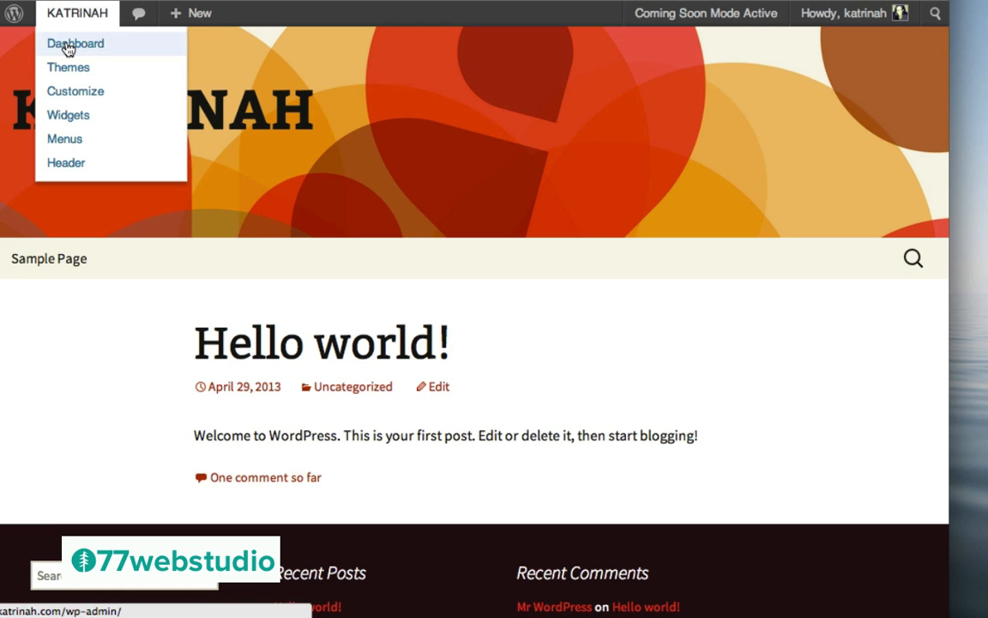
{"action": "left_click", "coordinate": [68, 48]}
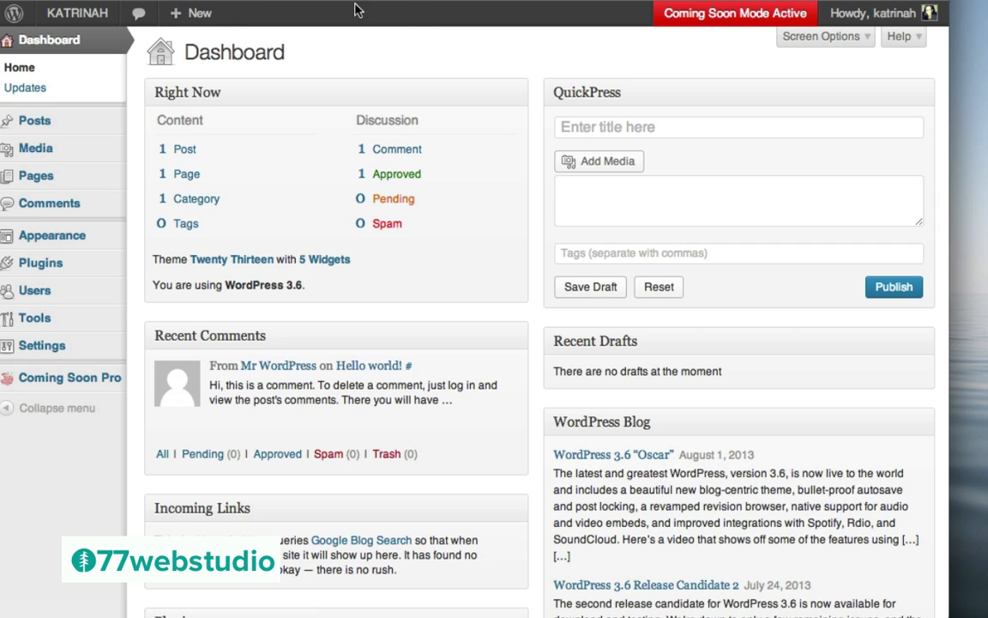
Go to the Pages list, which holds only Sample Page, and start a new page
{"action": "mouse_move", "coordinate": [194, 21]}
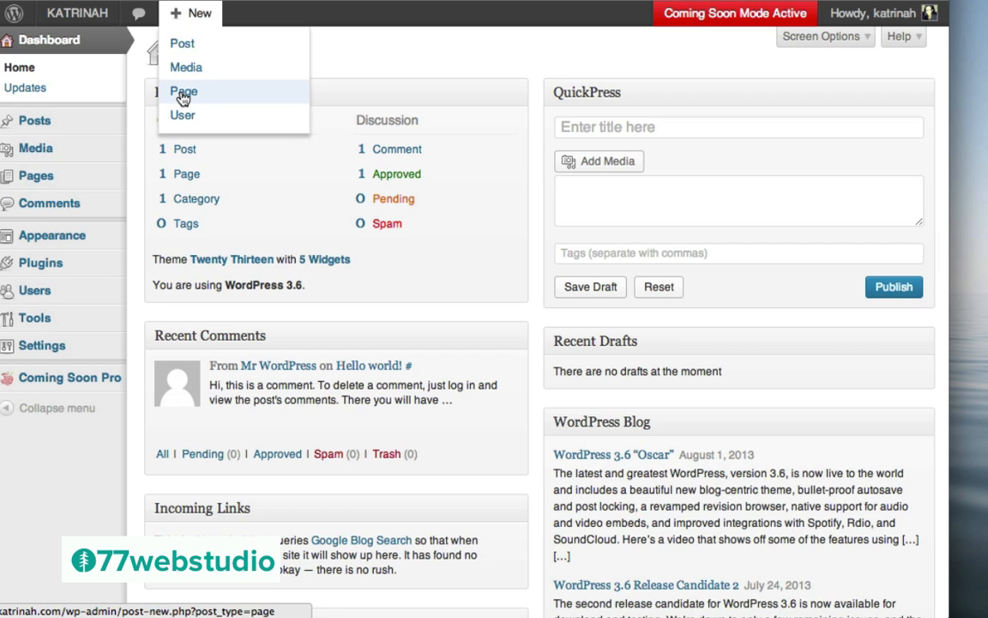
{"action": "left_click", "coordinate": [47, 182]}
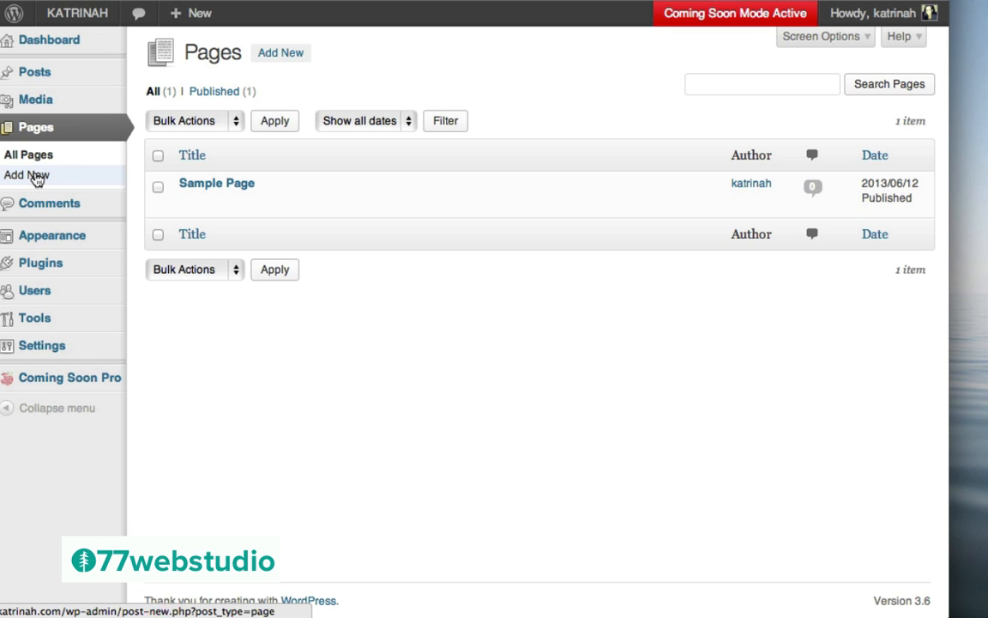
{"action": "left_click", "coordinate": [22, 178]}
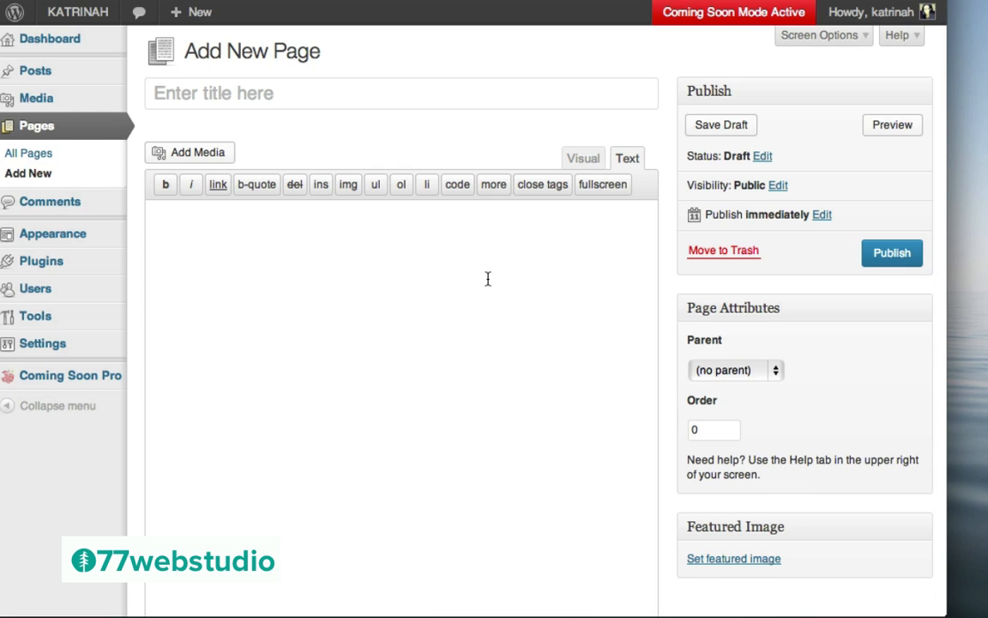
Enter the title 'About' and switch the editor between Visual and Text modes
{"action": "left_click", "coordinate": [272, 93]}
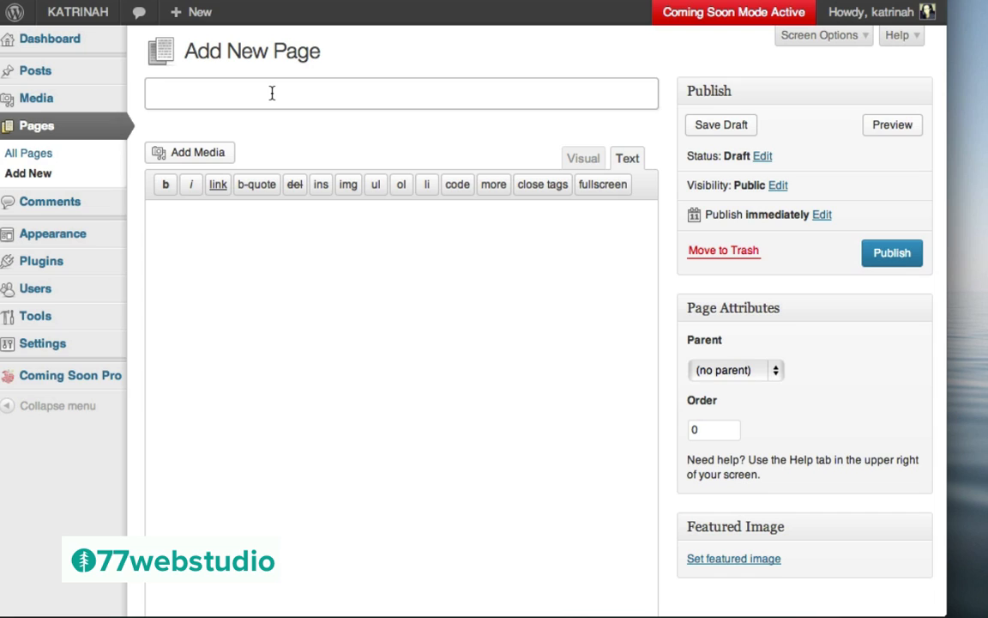
{"action": "type", "text": "About"}
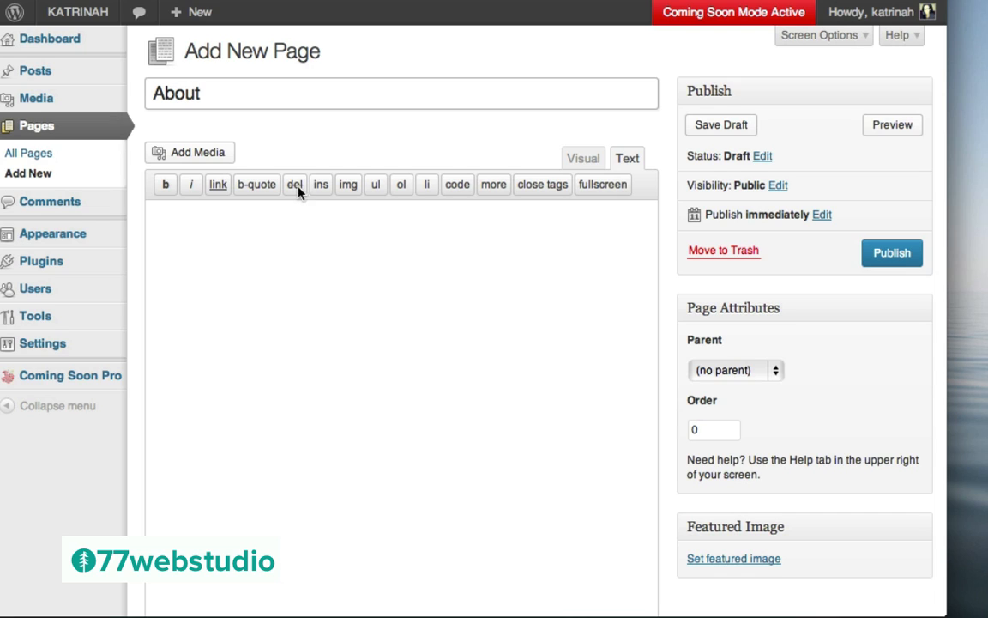
{"action": "left_click", "coordinate": [365, 319]}
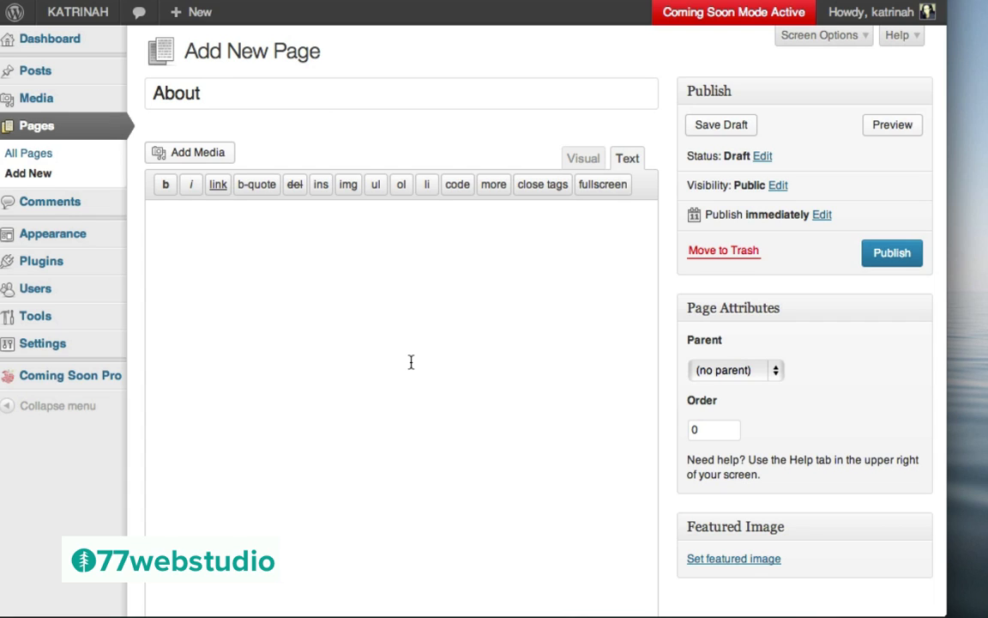
{"action": "left_click", "coordinate": [575, 162]}
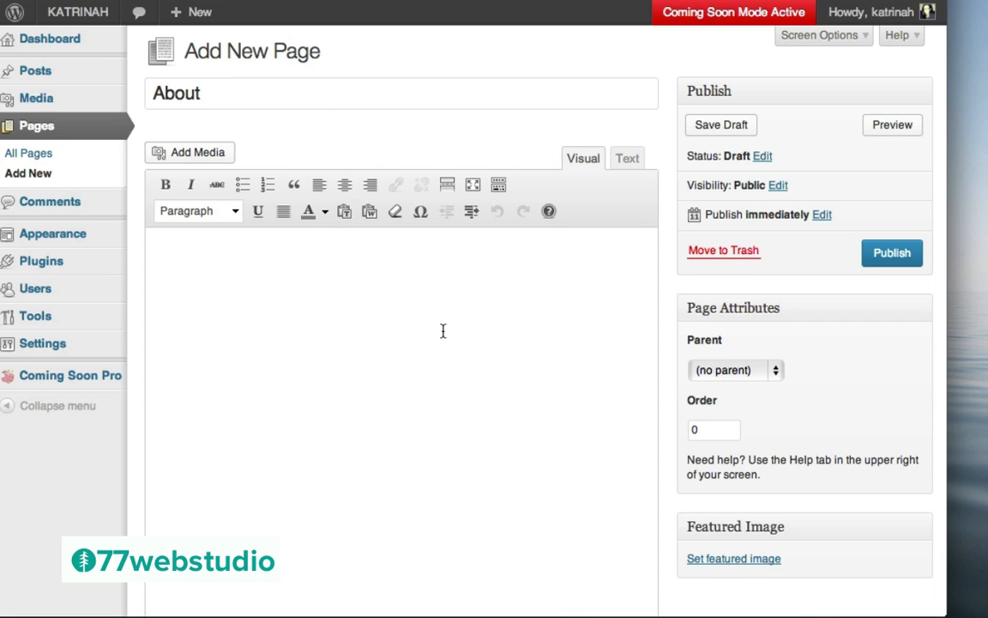
{"action": "left_click", "coordinate": [625, 163]}
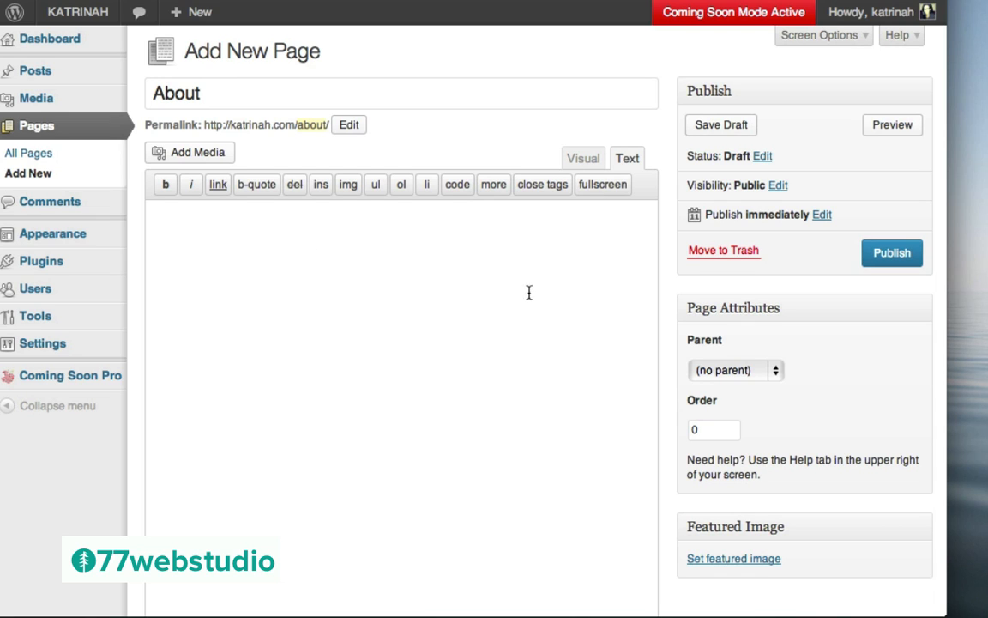
Show the full Kitchen Sink toolbar in Visual mode and paste Lorem ipsum into the body
{"action": "left_click", "coordinate": [580, 163]}
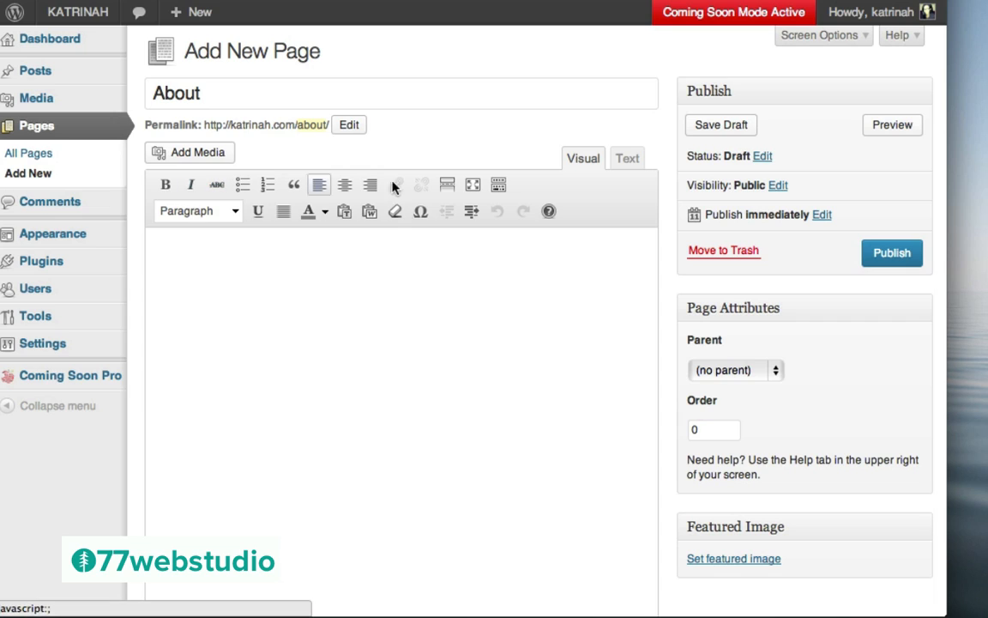
{"action": "left_click", "coordinate": [498, 187]}
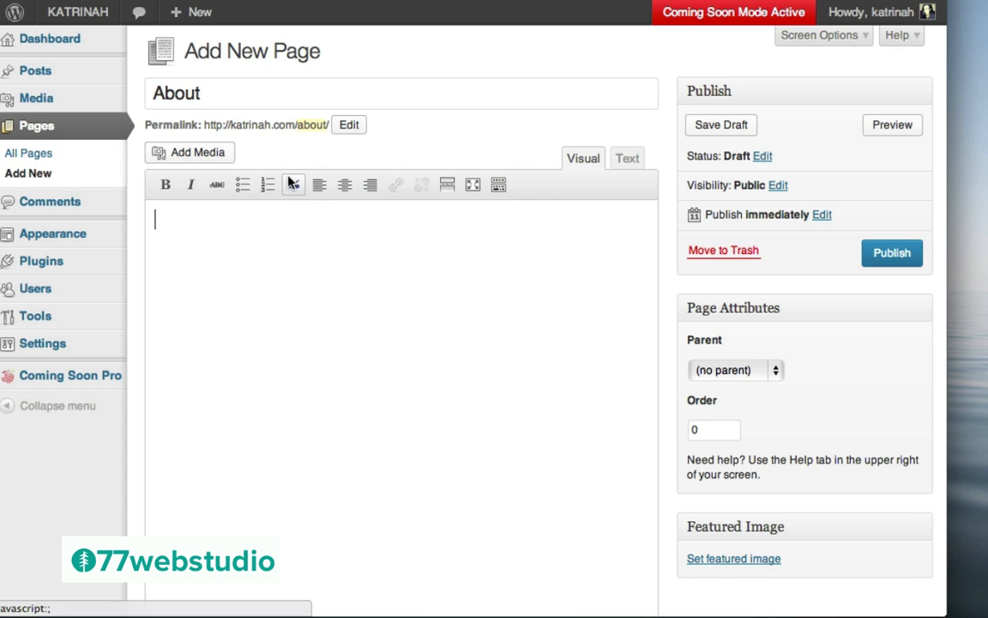
{"action": "left_click", "coordinate": [499, 185]}
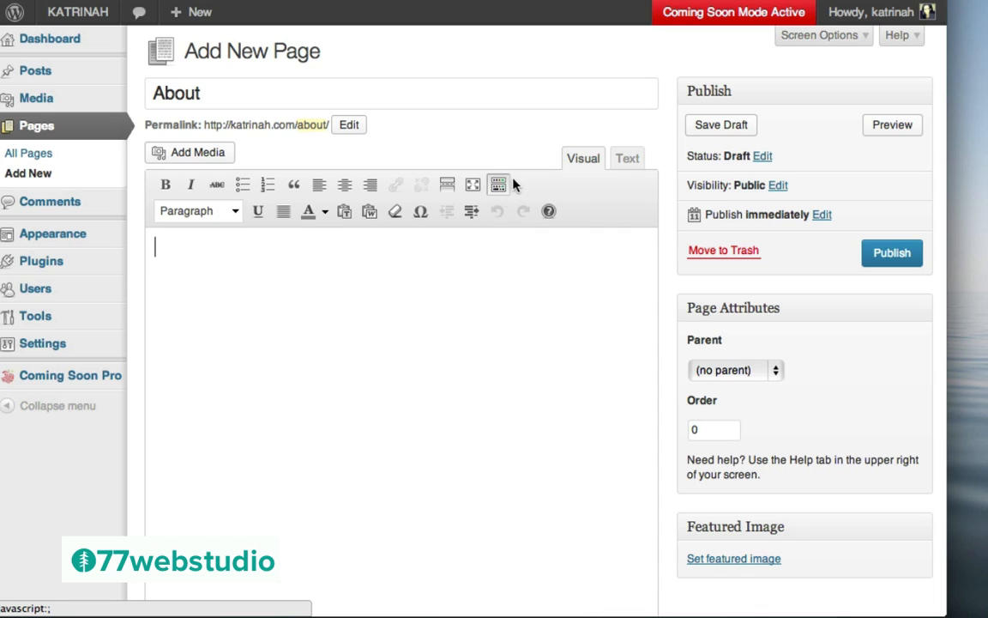
{"action": "left_click", "coordinate": [497, 187]}
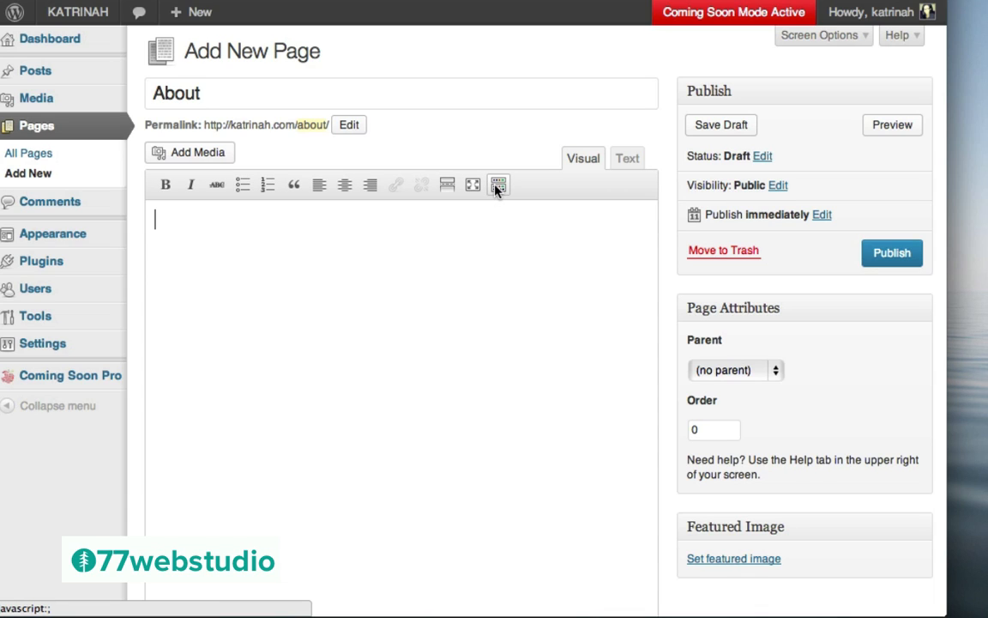
{"action": "left_click", "coordinate": [499, 187]}
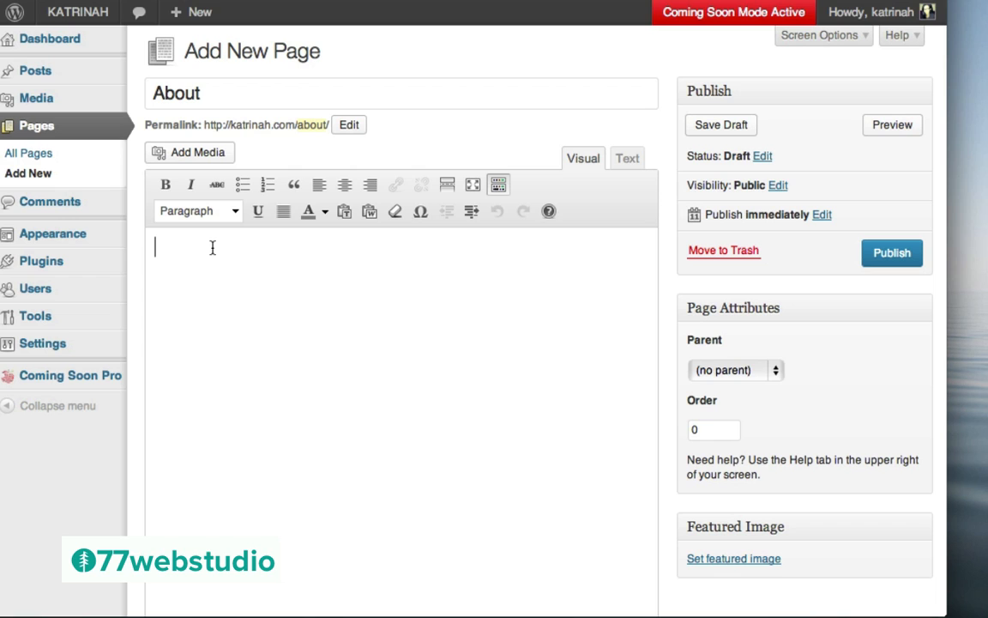
{"action": "type", "text": "Lorem ipsum dolor sit amet, consectetur adipisicing elit, sed do eiusmod tempor incididunt ut labore et dolore magna aliqua. Ut enim ad minim veniam, quis nostrud exercitation ullamco laboris nisi ut aliquip ex ea commodo consequat. Duis aute irure dolor in reprehenderit in voluptate velit esse cillum dolore eu fugiat nulla pariatur. Excepteur sint occaecat cupidatat non proident, sunt in culpa qui officia deserunt mollit anim id est laborum. Lorem ipsum dolor sit amet, consectetur adipisicing elit, sed do eiusmod tempor incididunt ut labore et dolore magna aliqua. Ut enim ad minim veniam, quis nostrud exercitation ullamco laboris nisi ut aliquip ex ea commodo consequat. Duis aute irure dolor in reprehenderit in voluptate velit esse cillum dolore eu fugiat nulla pariatur. Excepteur sint occaecat cupidatat non proident, sunt in culpa qui officia deserunt mollit anim id est laborum."}
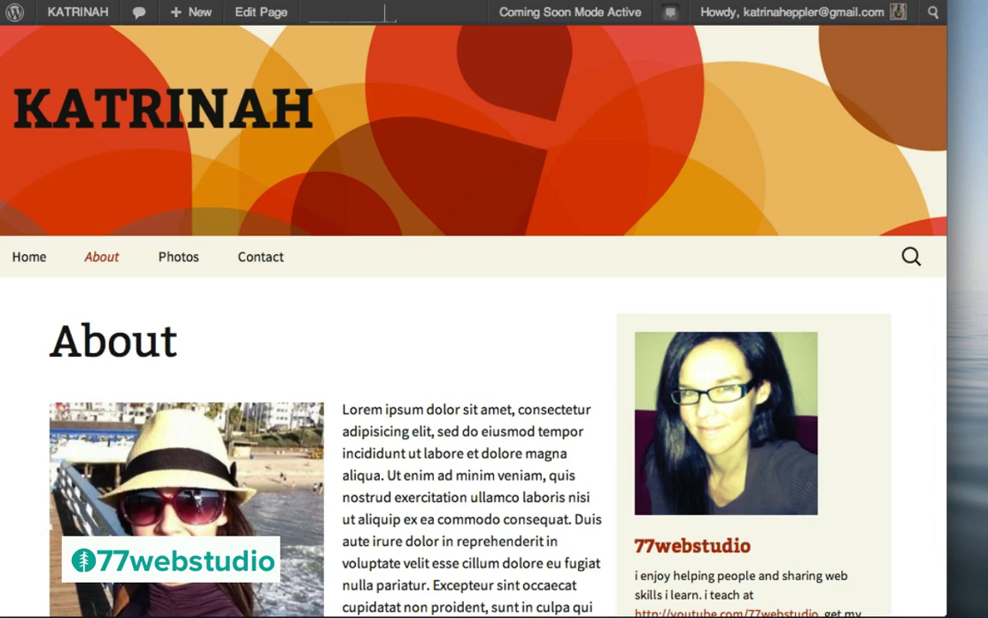
{"action": "scroll", "coordinate": [485, 403], "scroll_direction": "down", "scroll_amount": 2}
{"action": "scroll", "coordinate": [486, 403], "scroll_direction": "down", "scroll_amount": 2}
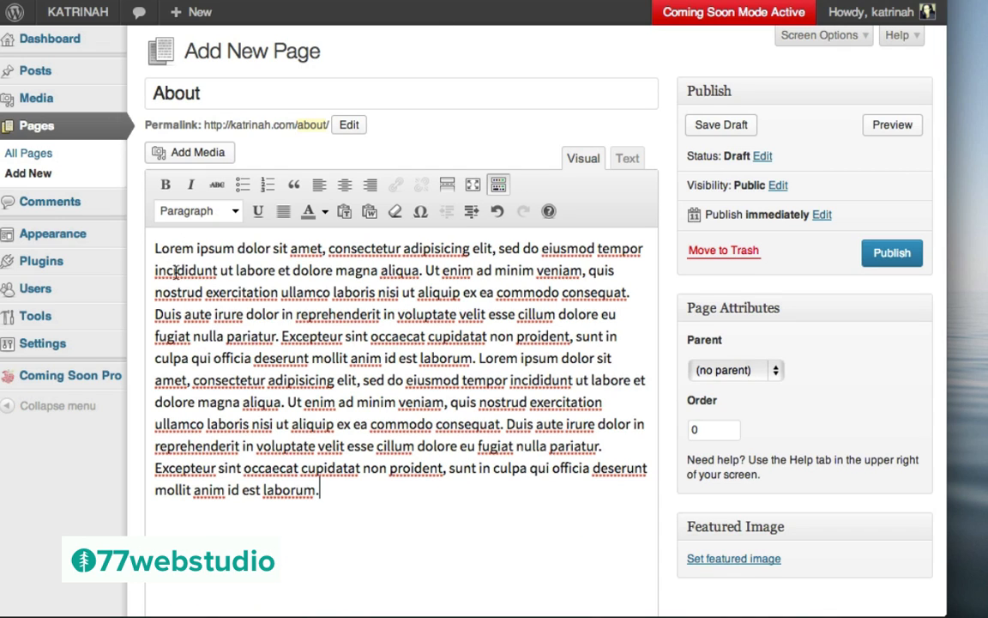
{"action": "left_click", "coordinate": [155, 249]}
Insert a blank line, then upload pic.jpg from the photos folder through Add Media
{"action": "key", "text": "Return"}
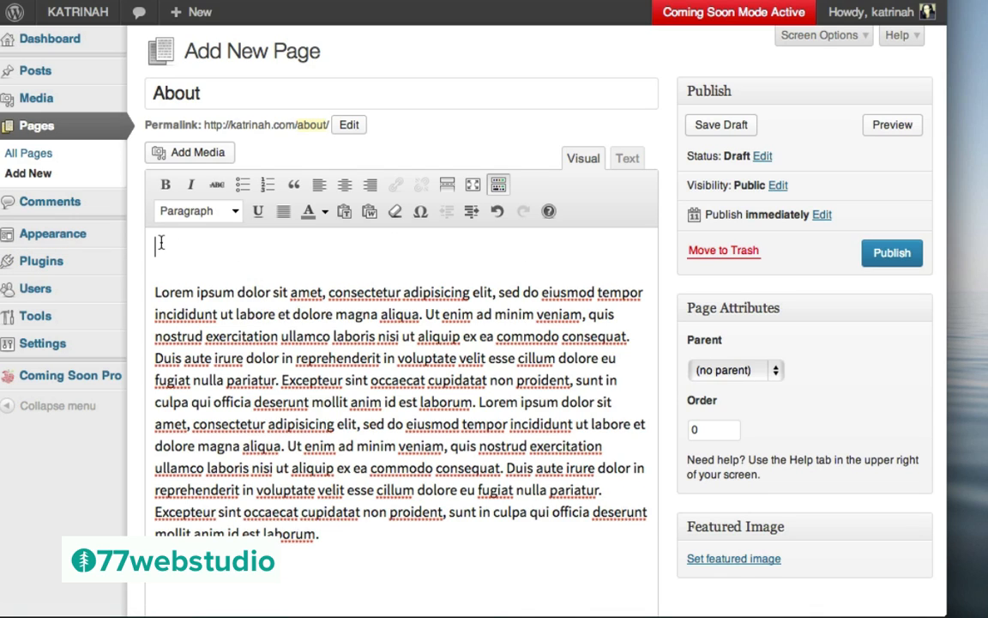
{"action": "left_click", "coordinate": [192, 155]}
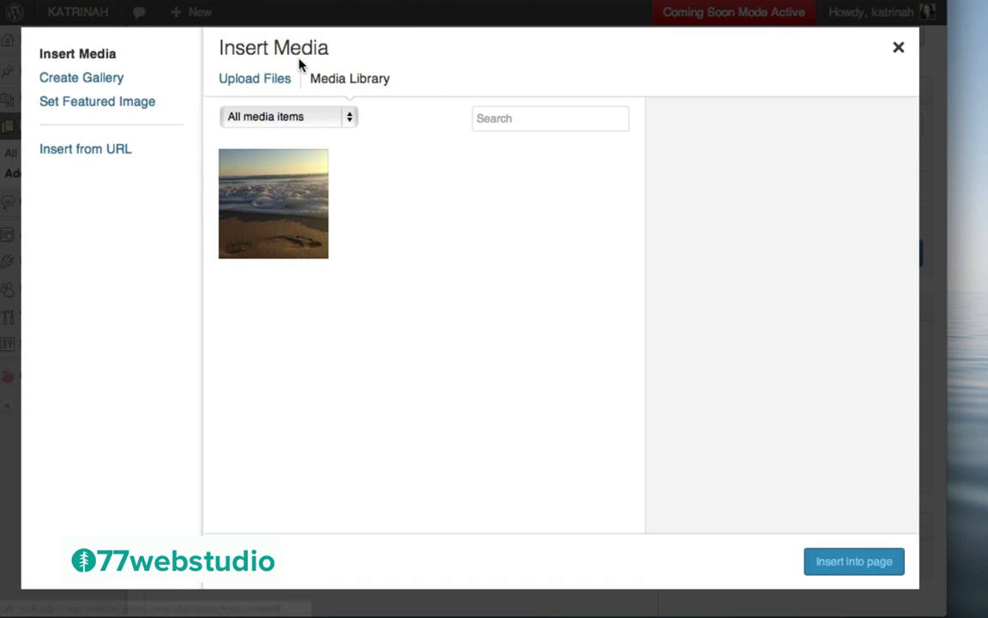
{"action": "left_click", "coordinate": [242, 82]}
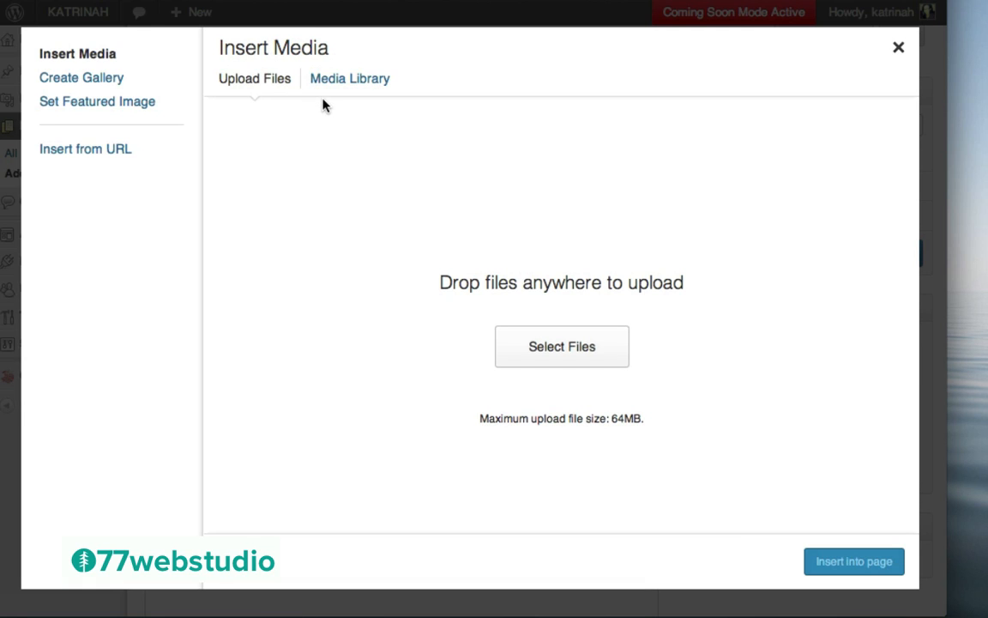
{"action": "left_click", "coordinate": [562, 351]}
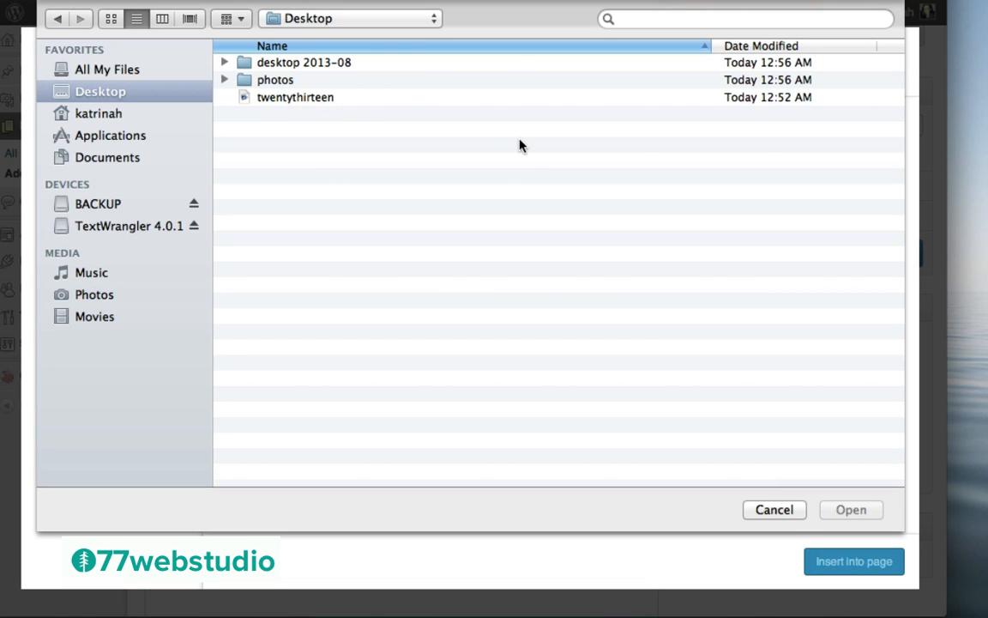
{"action": "double_click", "coordinate": [270, 80]}
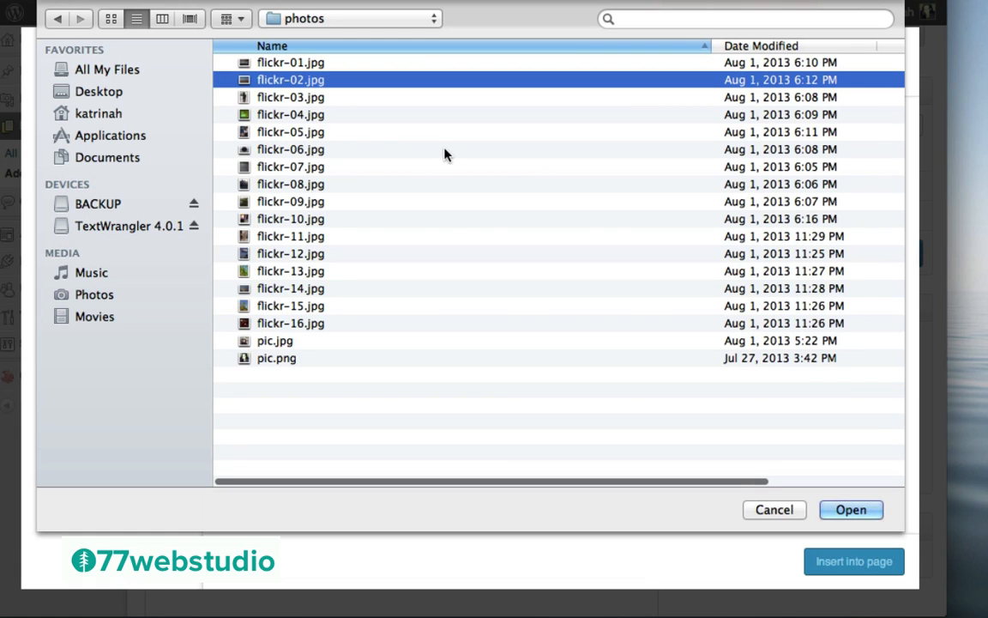
{"action": "left_click", "coordinate": [268, 341]}
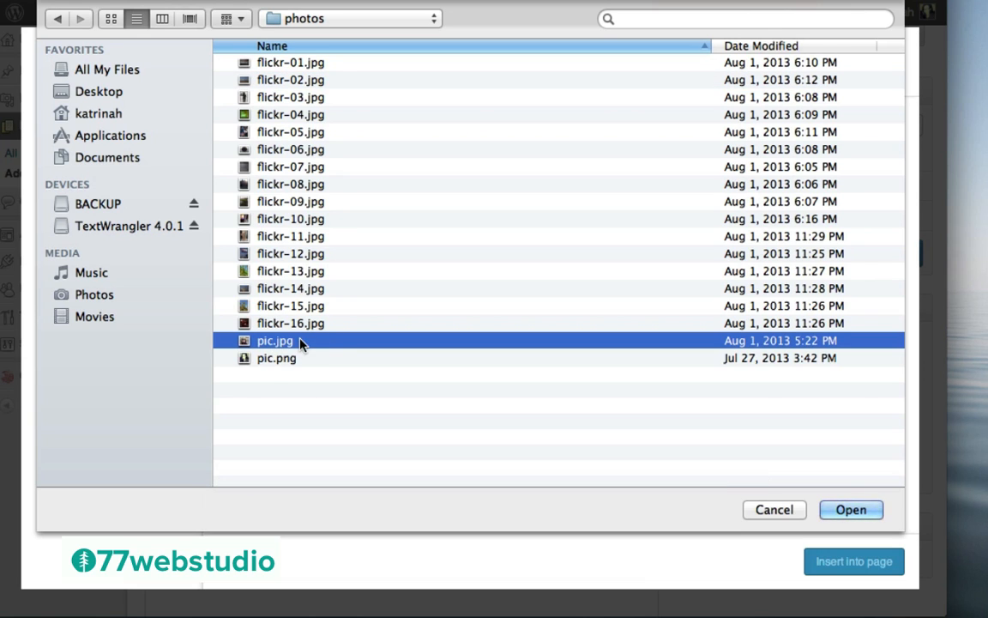
{"action": "left_click", "coordinate": [851, 510]}
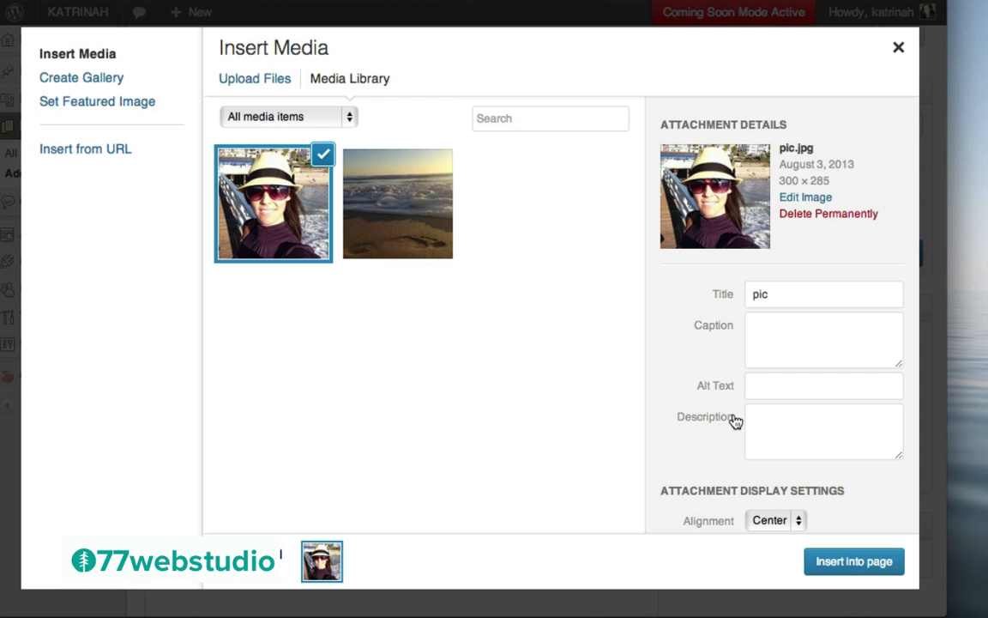
Replace the image title 'pic' with katrinah.com and paste it as the alt text
{"action": "left_click", "coordinate": [777, 293]}
{"action": "double_click", "coordinate": [813, 293]}
{"action": "type", "text": "katrin"}
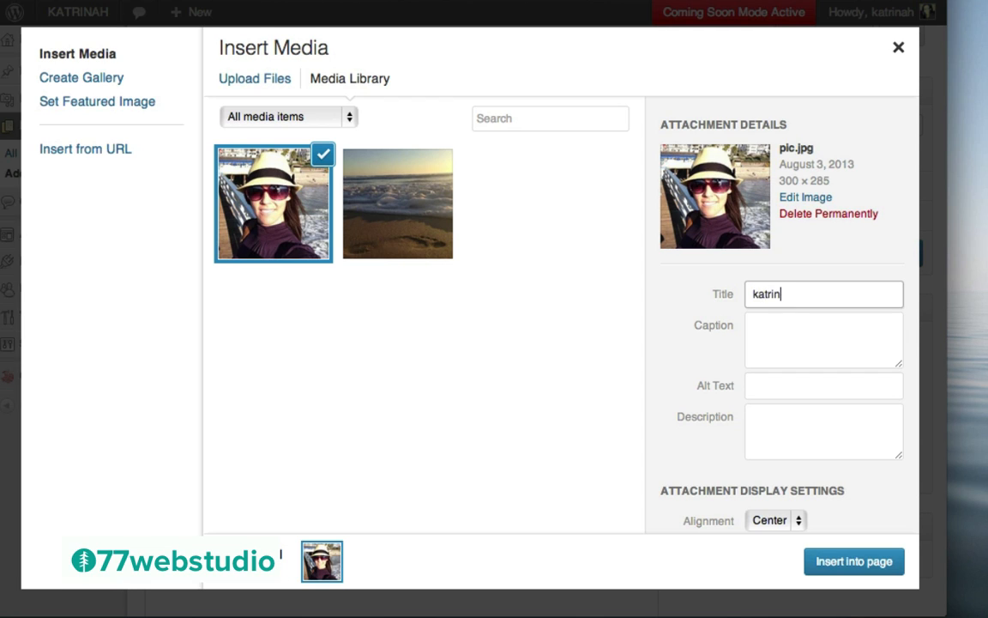
{"action": "type", "text": "ah.com"}
{"action": "key", "text": "super+a"}
{"action": "key", "text": "super+c"}
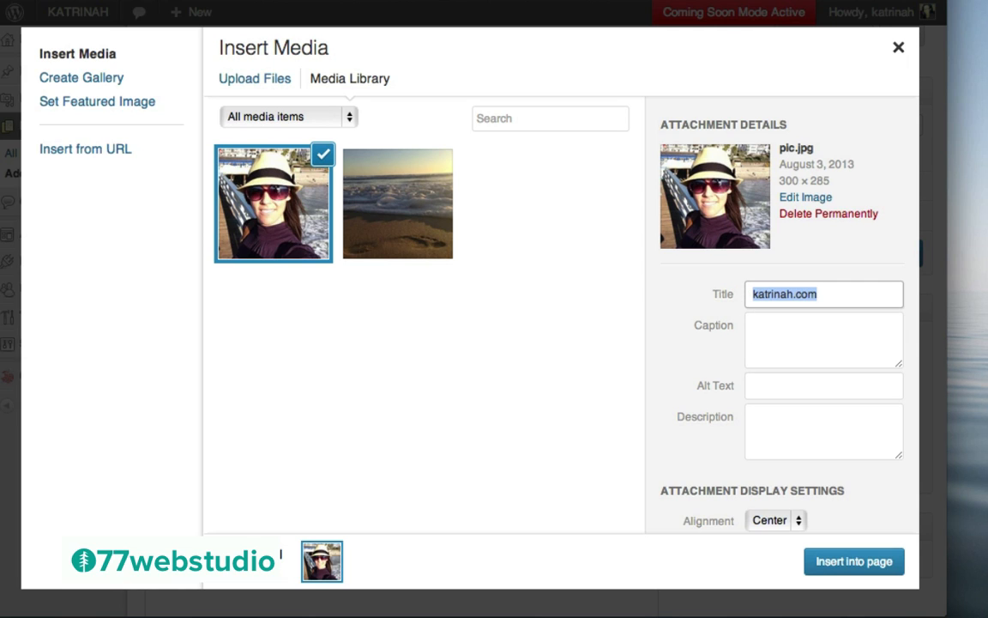
{"action": "left_click", "coordinate": [764, 387]}
{"action": "key", "text": "super+v"}
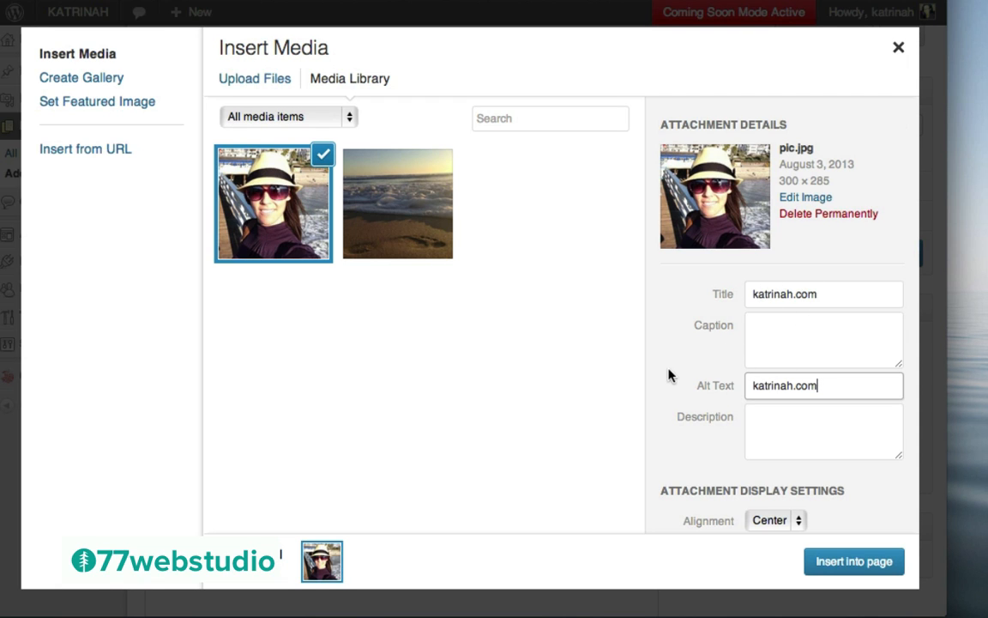
{"action": "scroll", "coordinate": [671, 377], "scroll_direction": "down", "scroll_amount": 2}
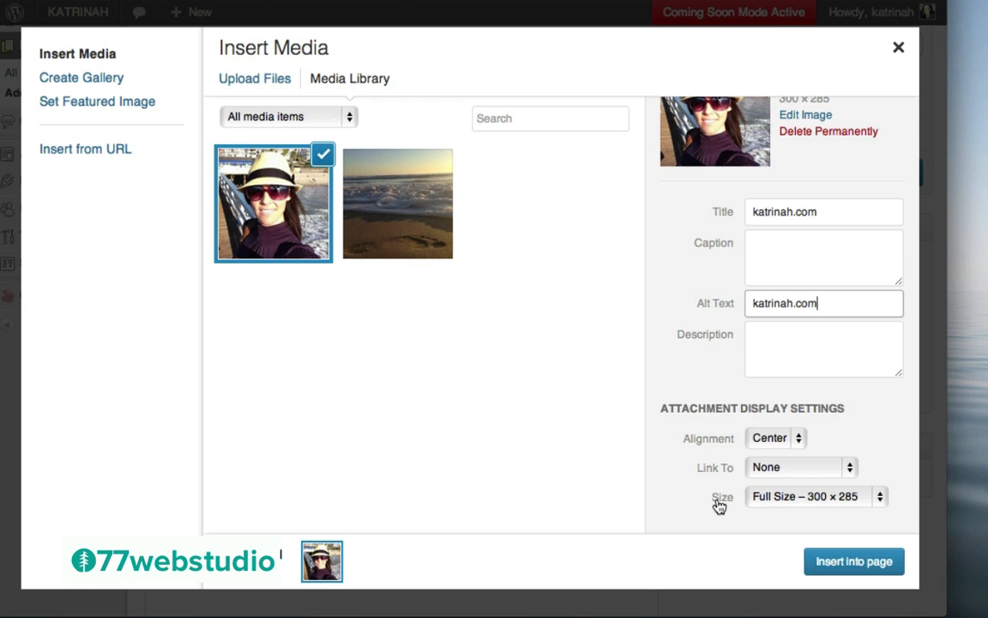
Insert the photo with Left alignment, Link To None, and Full Size 300 × 285
{"action": "left_click", "coordinate": [769, 440]}
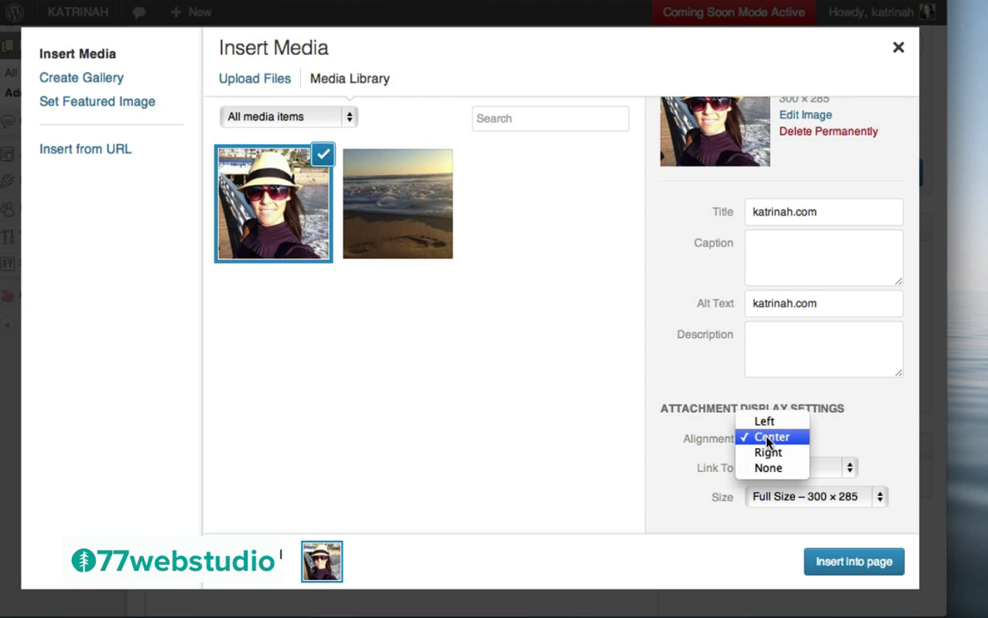
{"action": "left_click", "coordinate": [768, 426]}
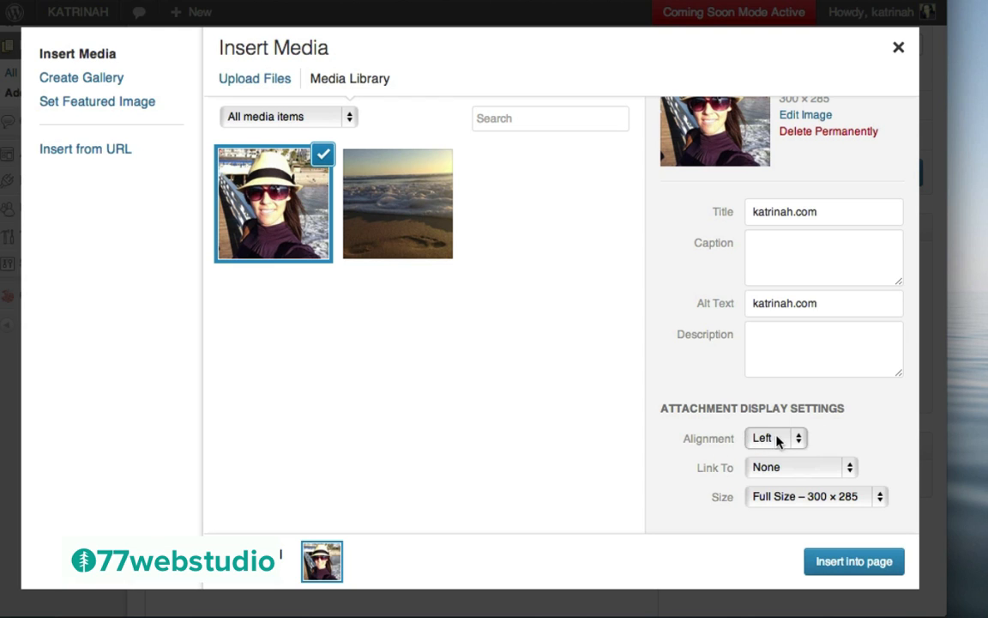
{"action": "left_click", "coordinate": [763, 468]}
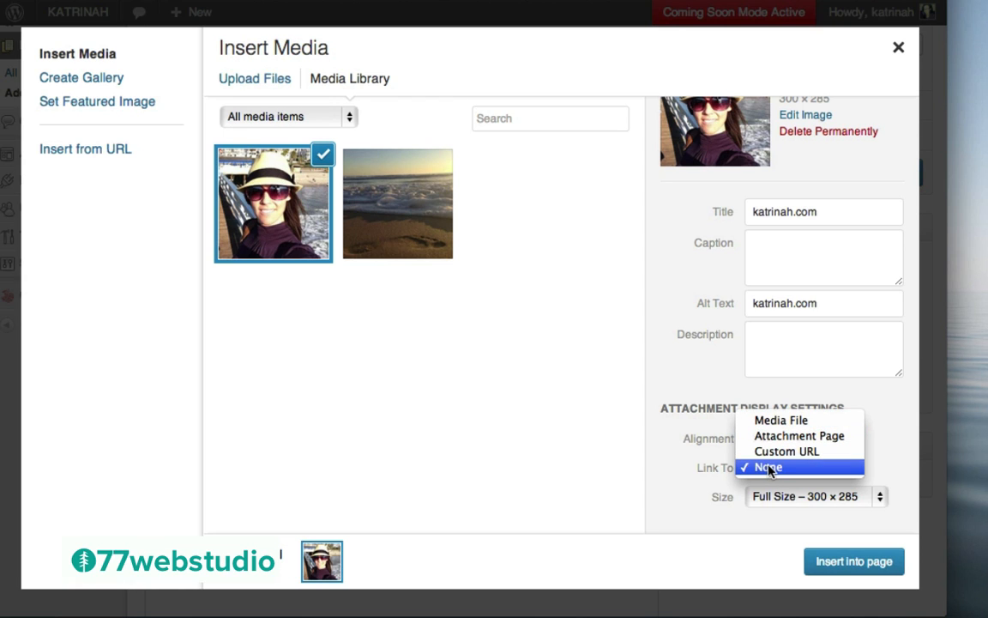
{"action": "left_click", "coordinate": [766, 469]}
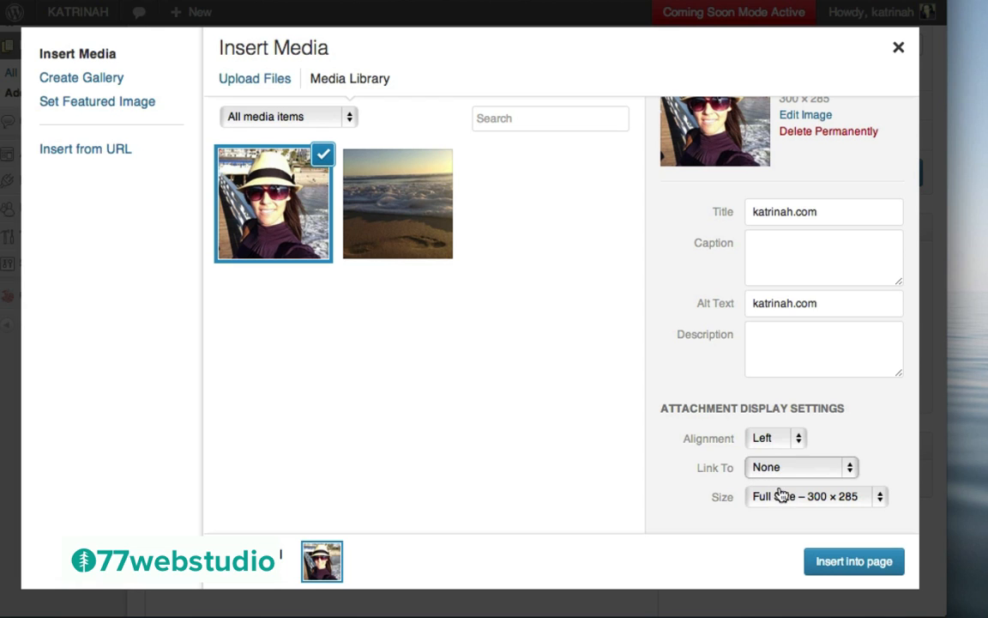
{"action": "left_click", "coordinate": [791, 498]}
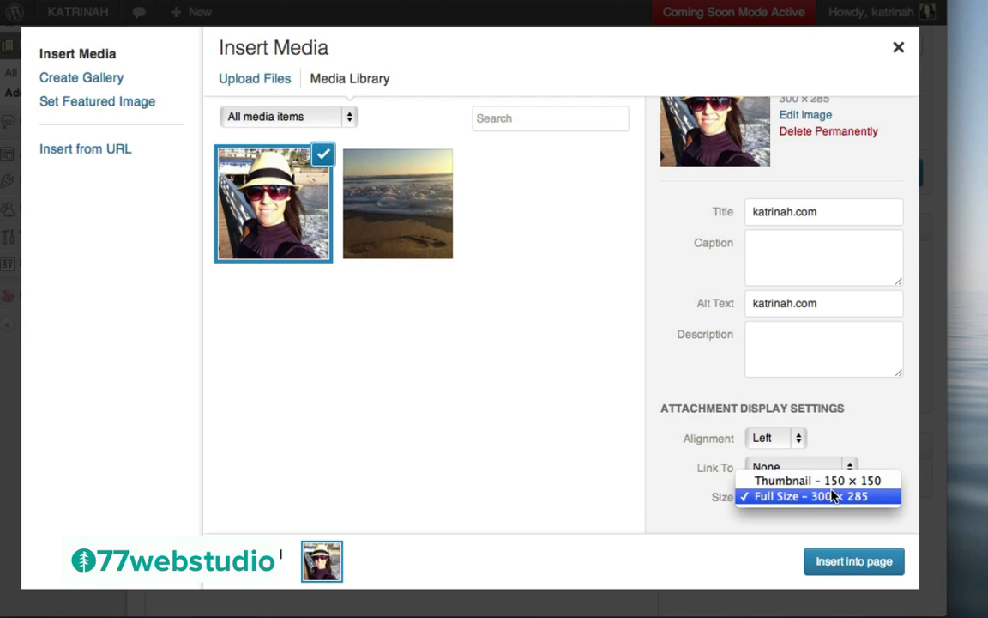
{"action": "left_click", "coordinate": [761, 498]}
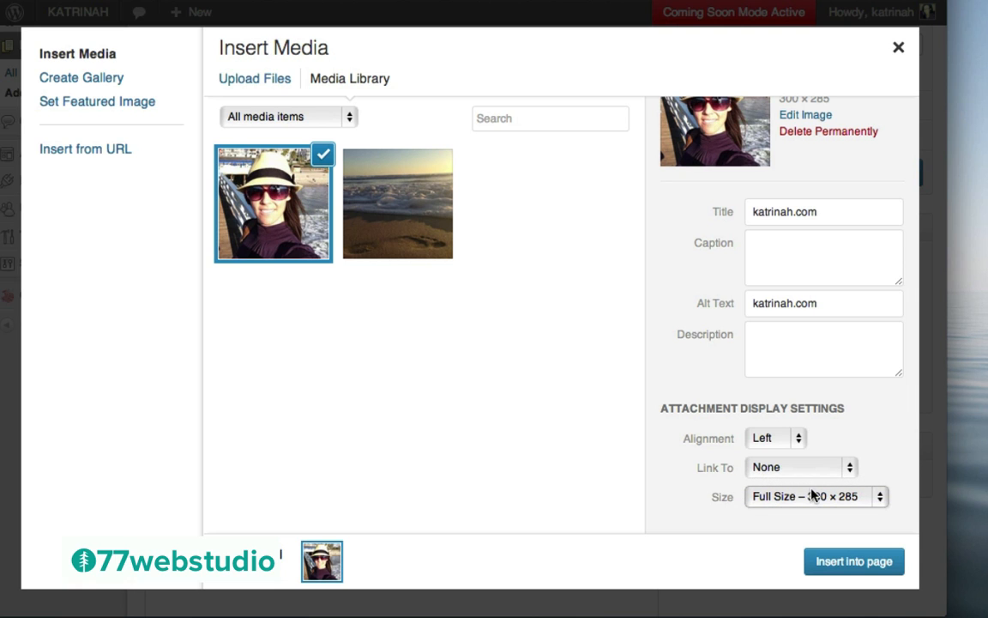
{"action": "left_click", "coordinate": [852, 562]}
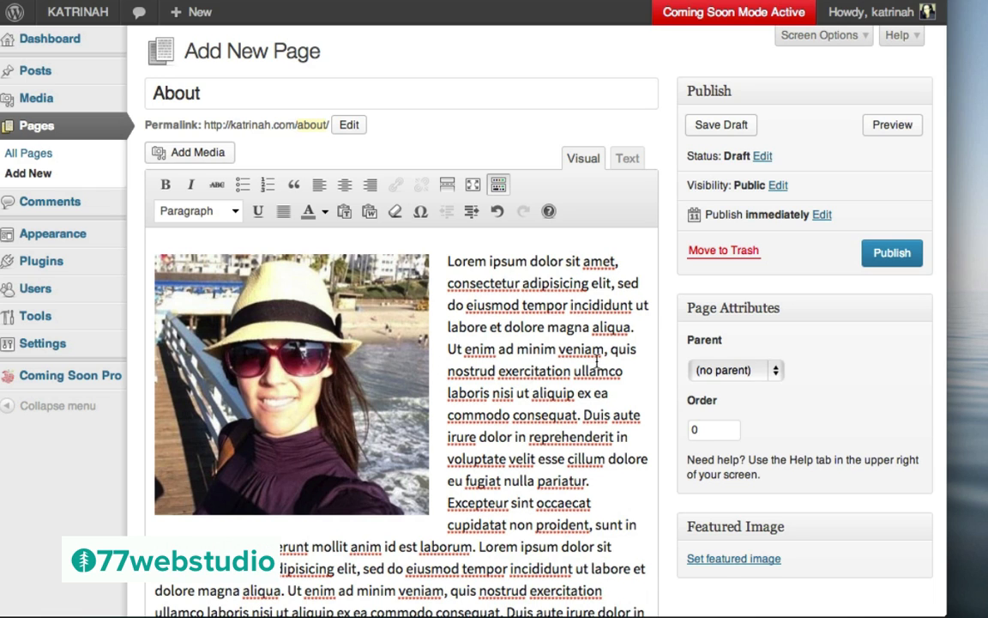
Uncheck Allow comments in the About page's Discussion box
{"action": "scroll", "coordinate": [604, 357], "scroll_direction": "down", "scroll_amount": 5}
{"action": "scroll", "coordinate": [605, 359], "scroll_direction": "down", "scroll_amount": 5}
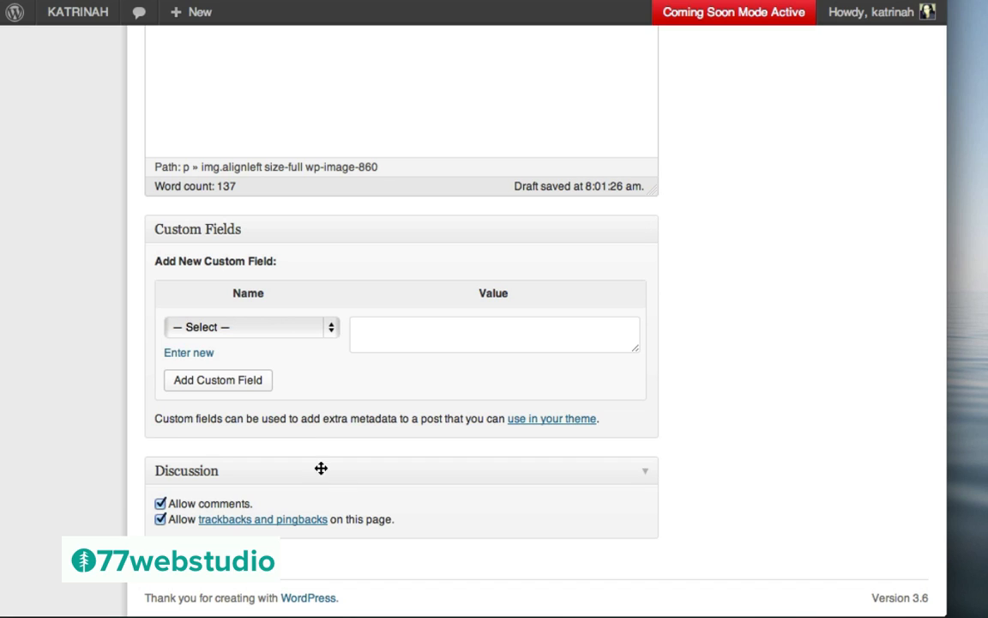
{"action": "left_click", "coordinate": [159, 503]}
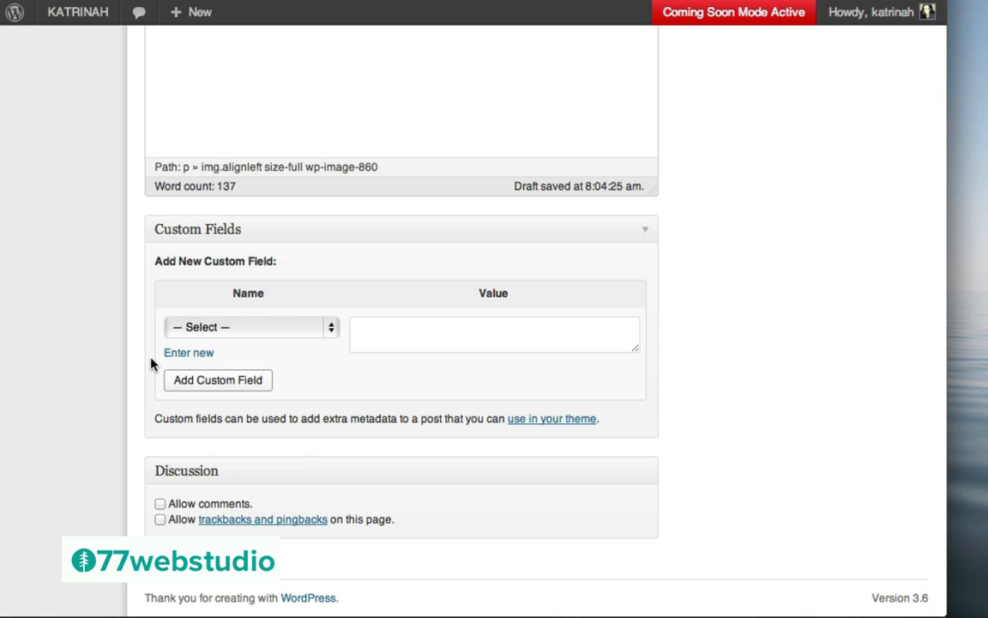
{"action": "scroll", "coordinate": [635, 346], "scroll_direction": "up", "scroll_amount": 15}
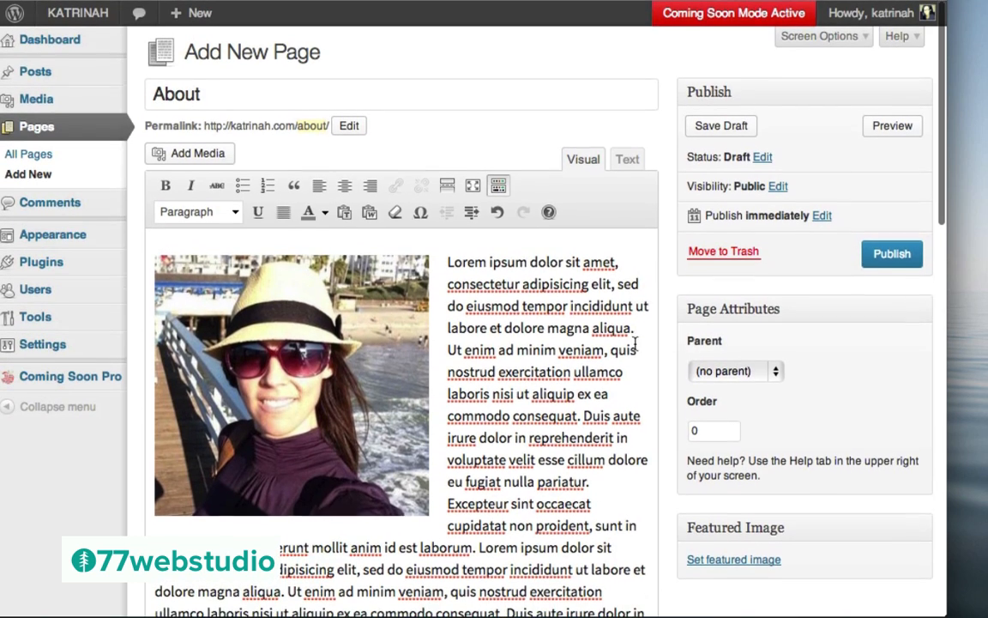
Publish the About page and check its live version with the photo left of the Lorem ipsum text
{"action": "left_click", "coordinate": [891, 254]}
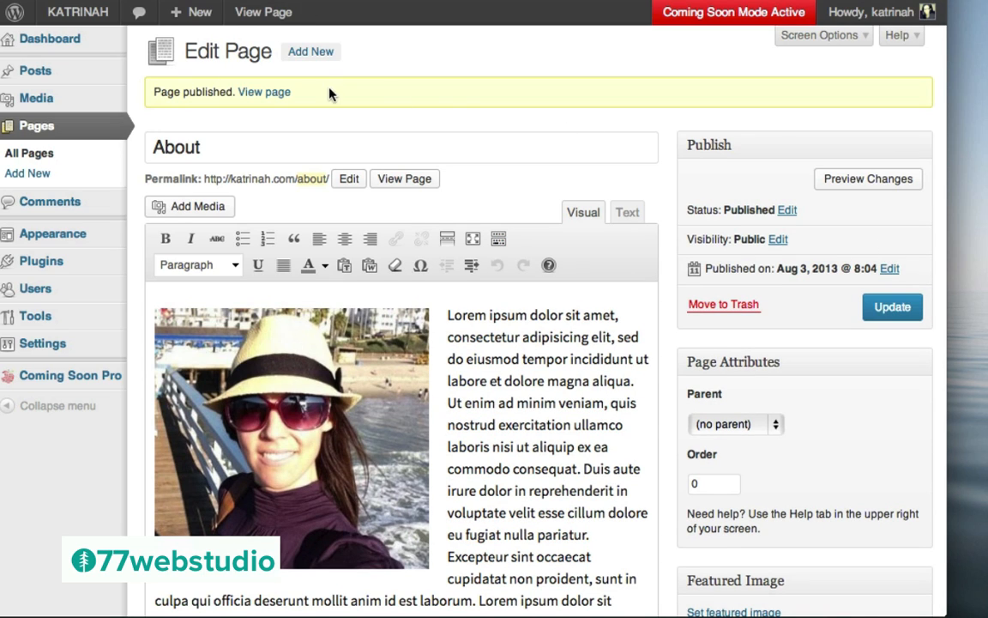
{"action": "left_click", "coordinate": [268, 94]}
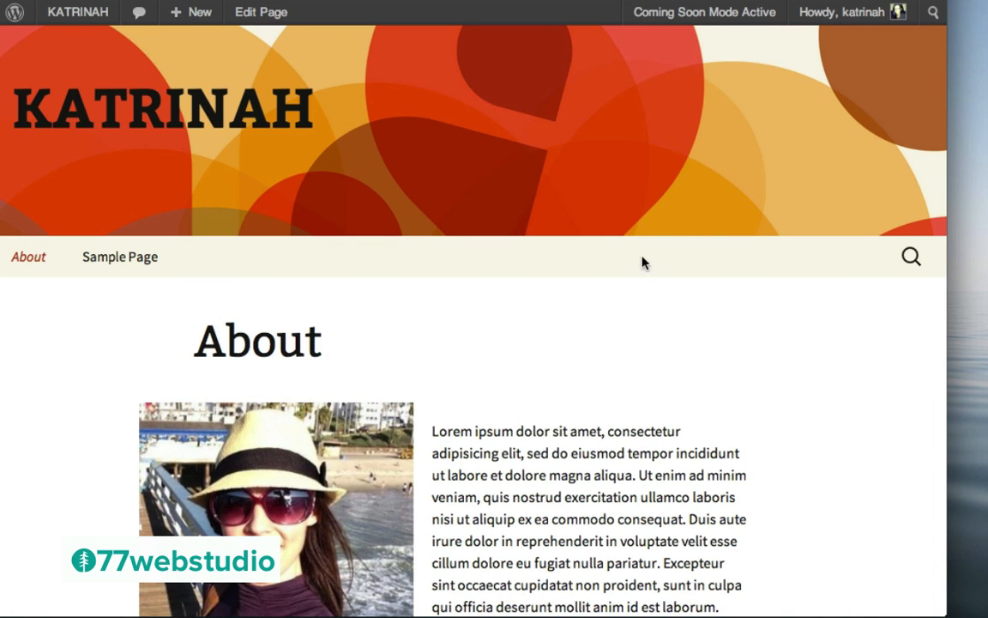
{"action": "scroll", "coordinate": [652, 389], "scroll_direction": "down", "scroll_amount": 10}
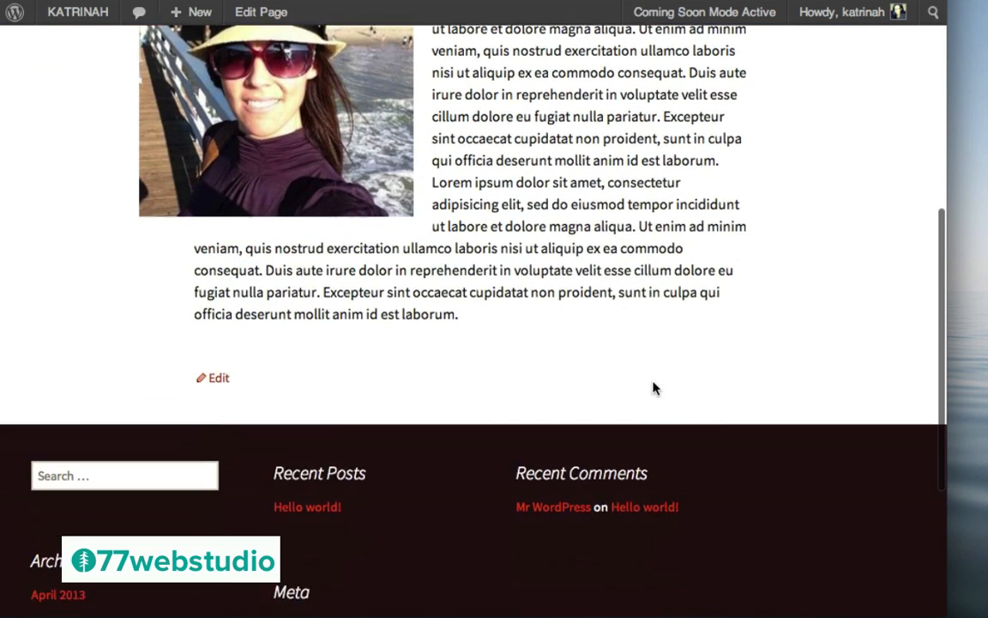
{"action": "scroll", "coordinate": [653, 388], "scroll_direction": "up", "scroll_amount": 8}
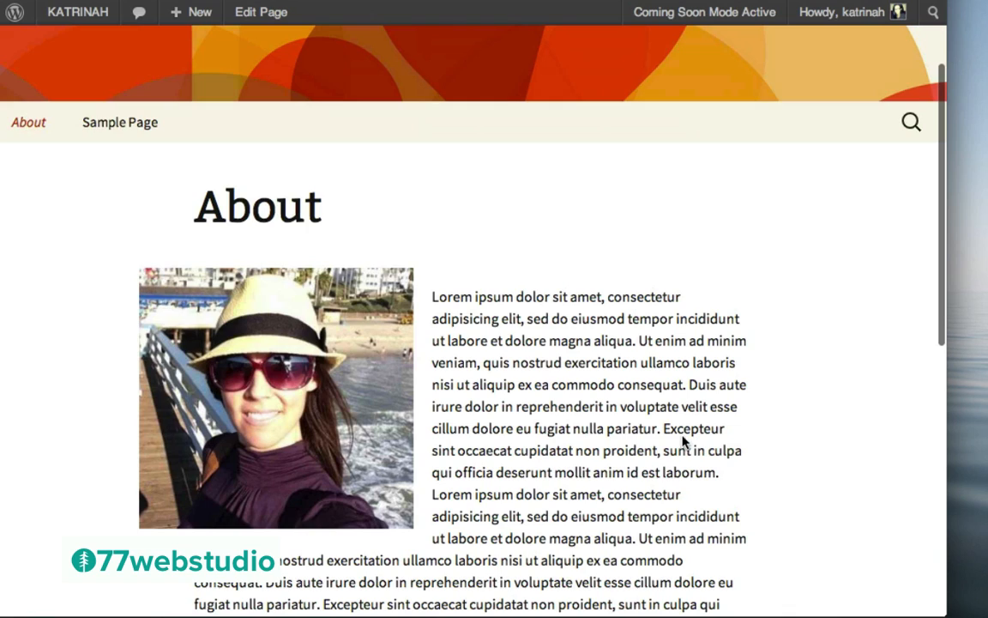
{"action": "scroll", "coordinate": [683, 439], "scroll_direction": "up", "scroll_amount": 3}
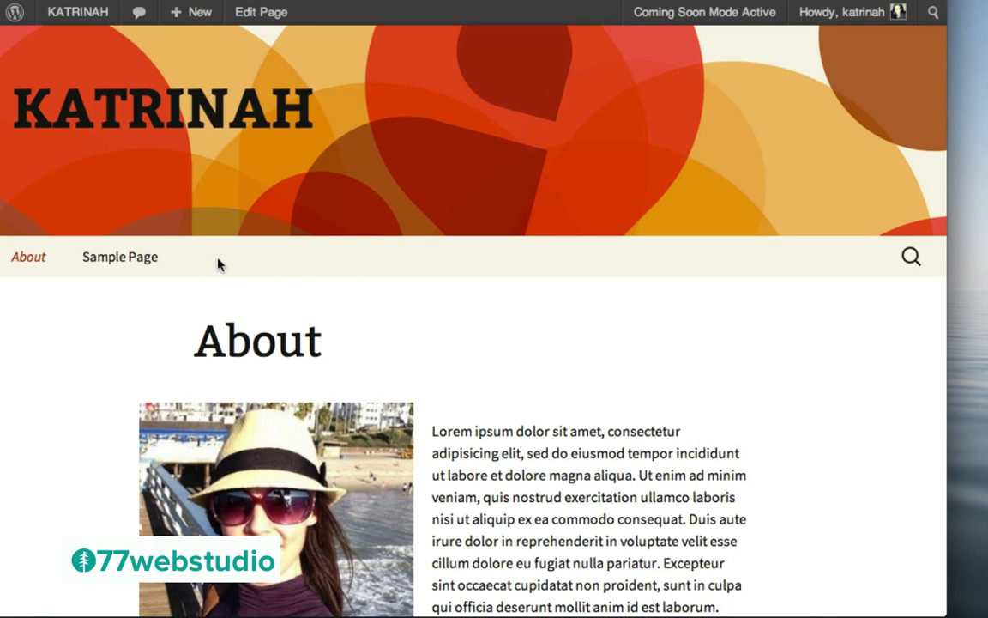
Go to the admin Dashboard and list installed plugins, showing only SeedProd Coming Soon Pro 3.0.7
{"action": "mouse_move", "coordinate": [62, 17]}
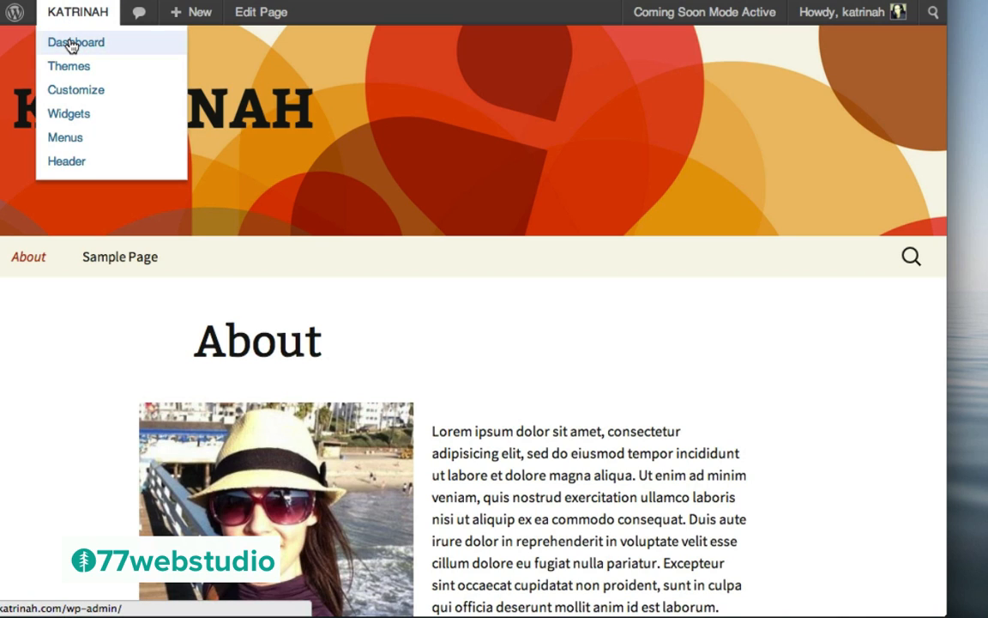
{"action": "left_click", "coordinate": [73, 47]}
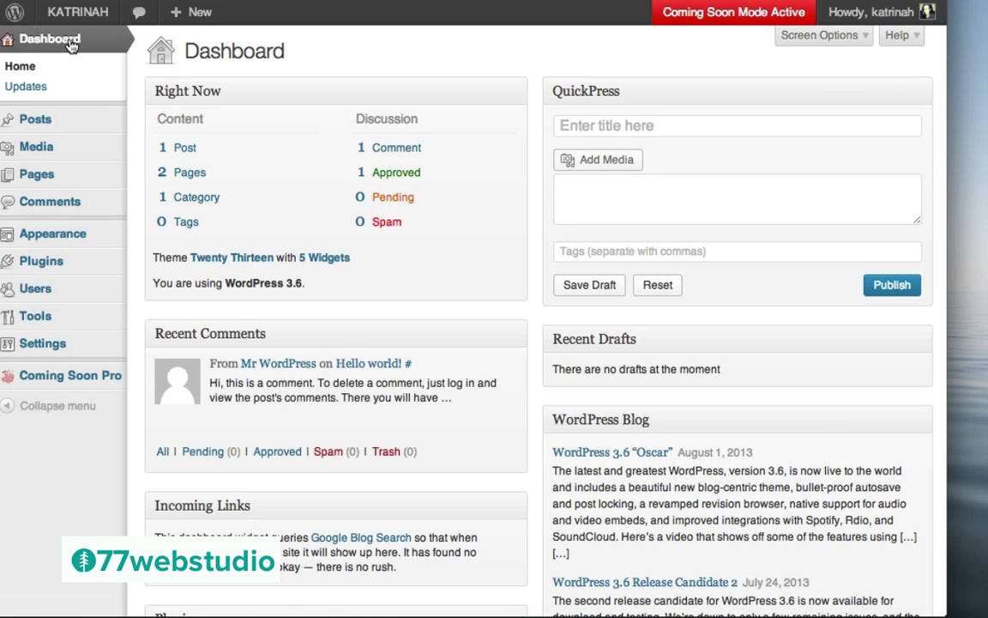
{"action": "mouse_move", "coordinate": [28, 268]}
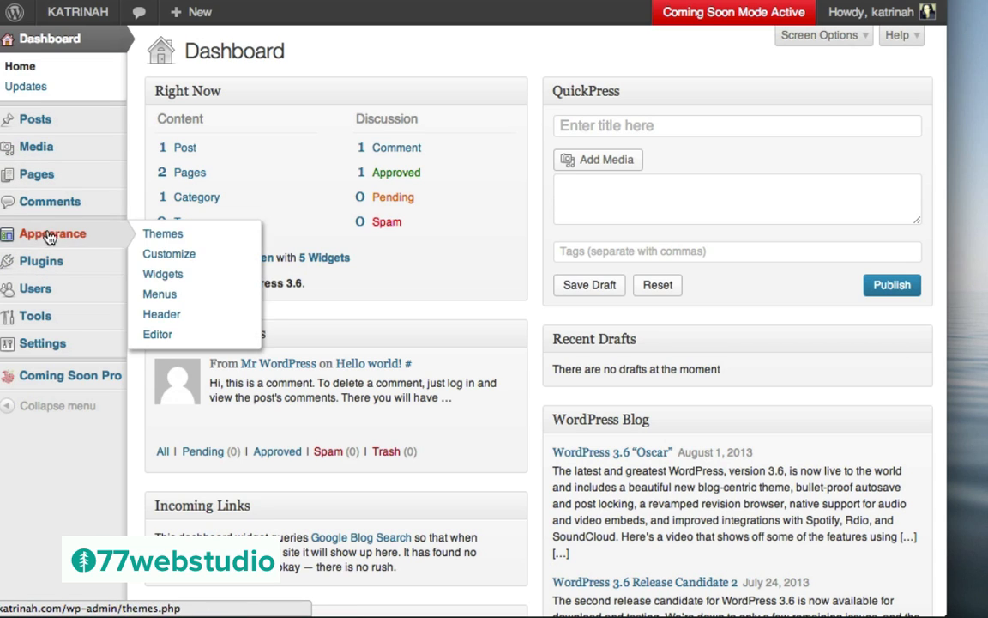
{"action": "left_click", "coordinate": [43, 260]}
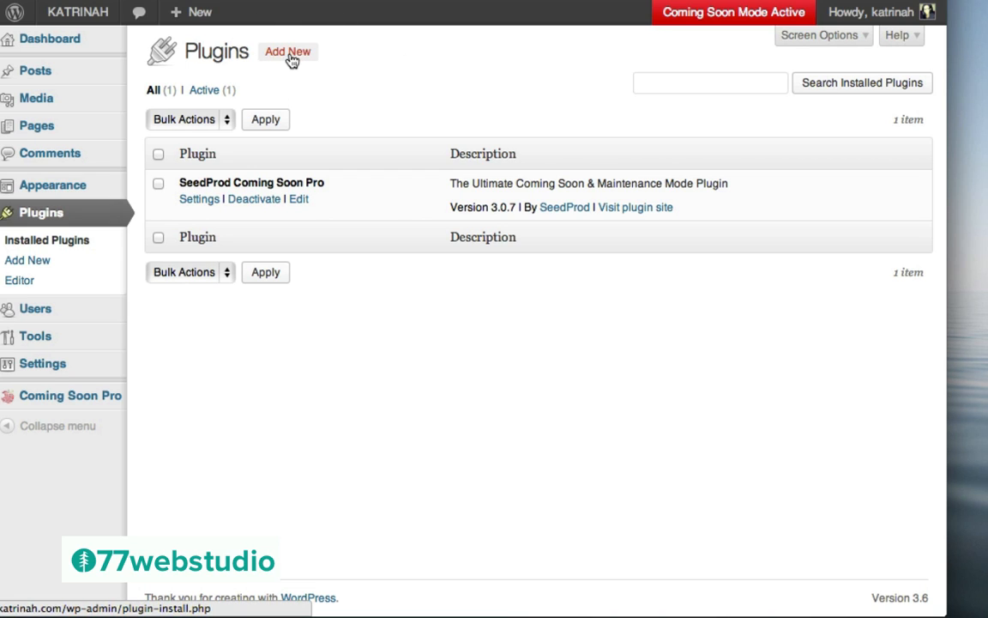
Search Add New plugins for 'contact form 7' and view the Contact Form 7 3.4.2 details
{"action": "left_click", "coordinate": [35, 262]}
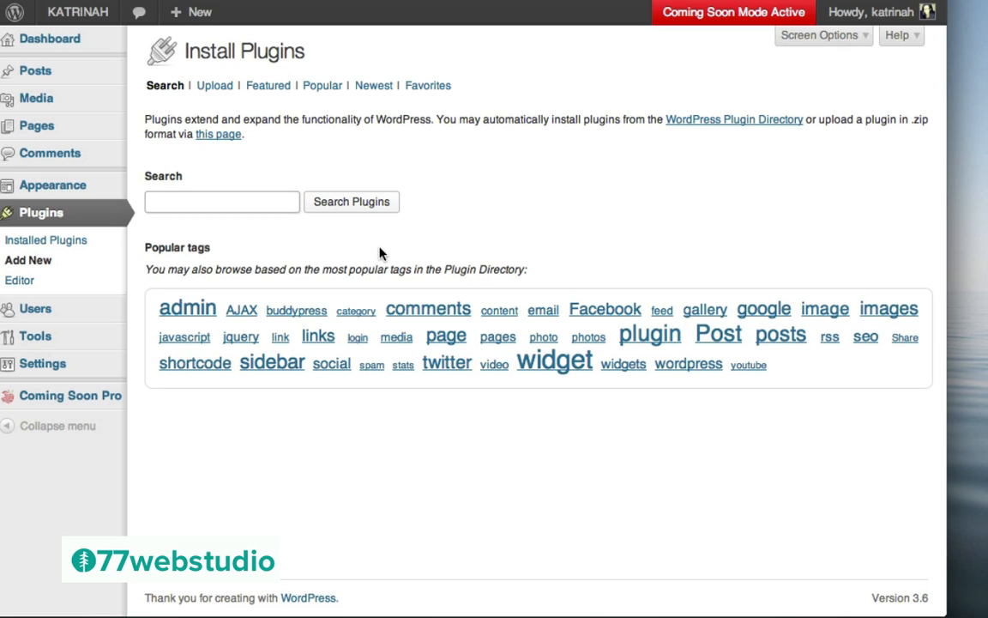
{"action": "type", "text": "con"}
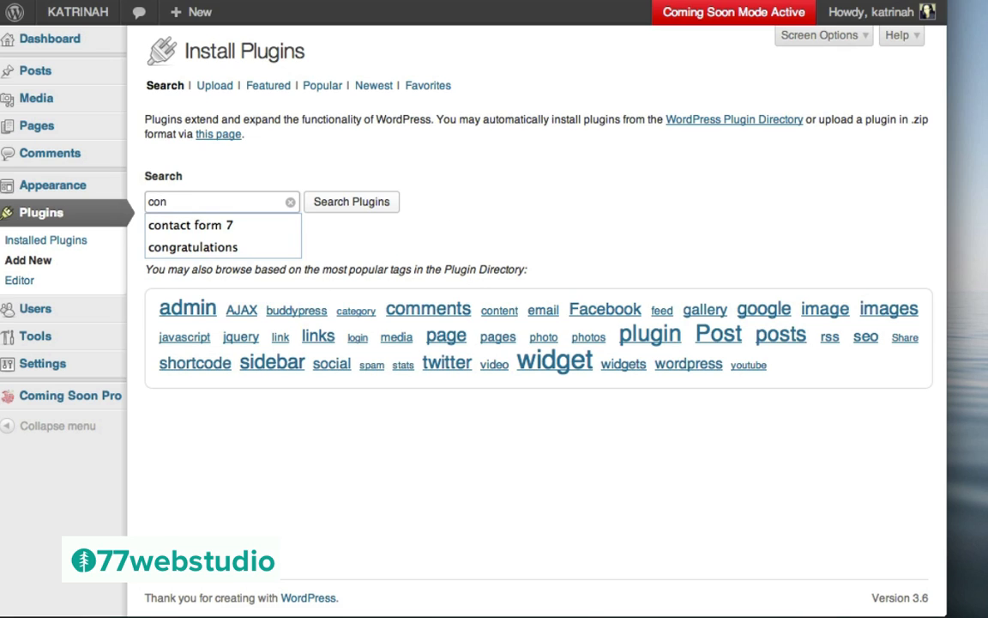
{"action": "left_click", "coordinate": [193, 225]}
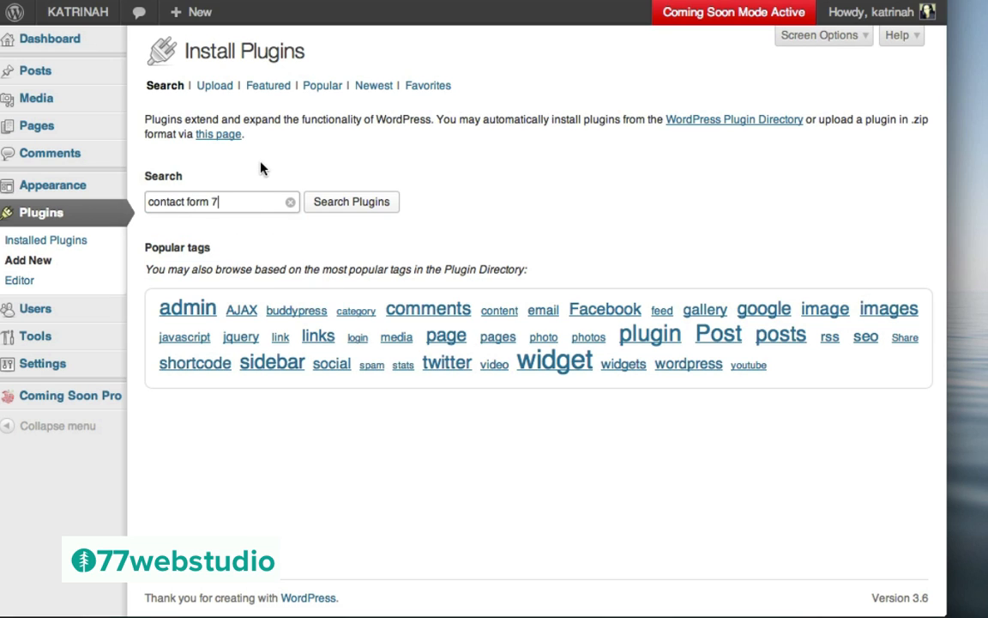
{"action": "left_click", "coordinate": [359, 206]}
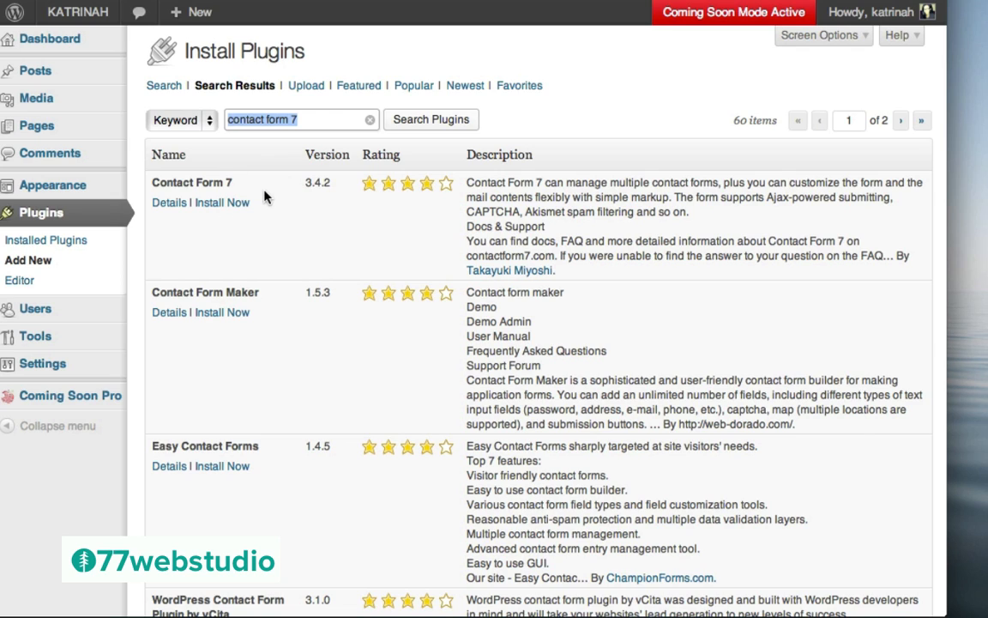
{"action": "left_click", "coordinate": [168, 206]}
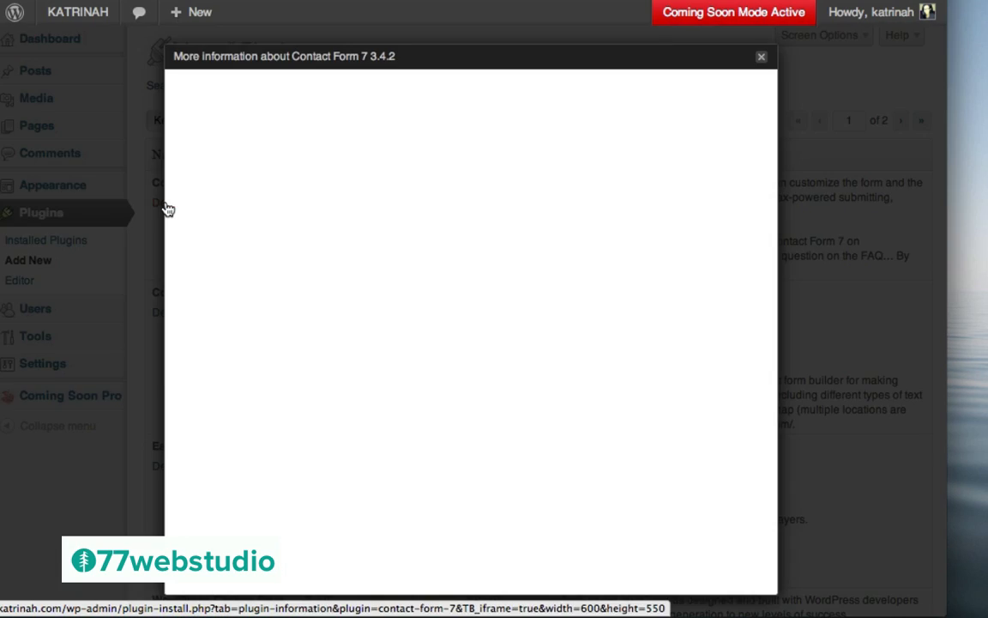
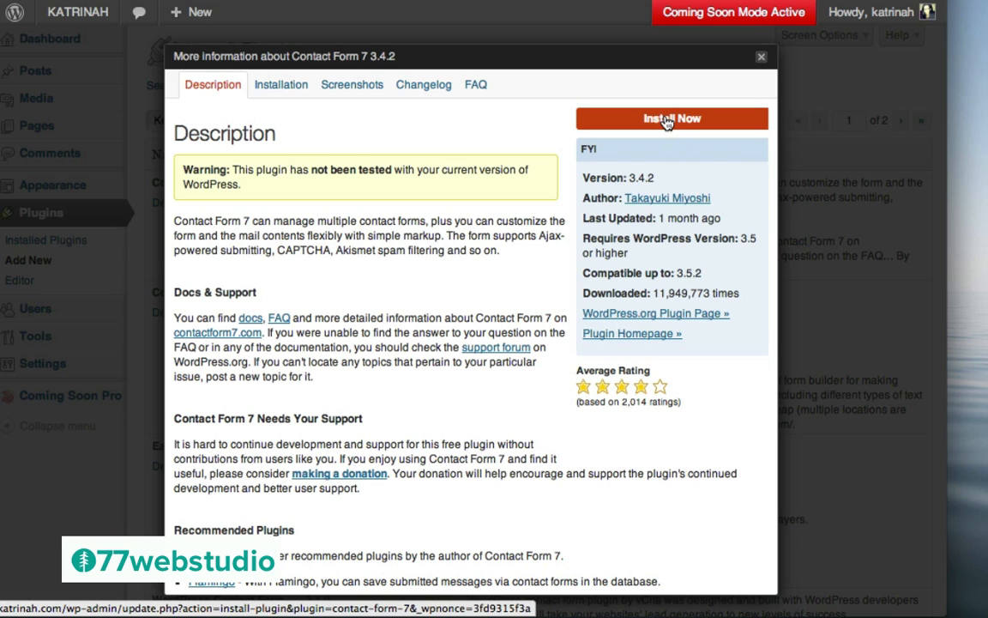
Install and activate Contact Form 7, then open its forms list showing Contact form 1
{"action": "left_click", "coordinate": [669, 119]}
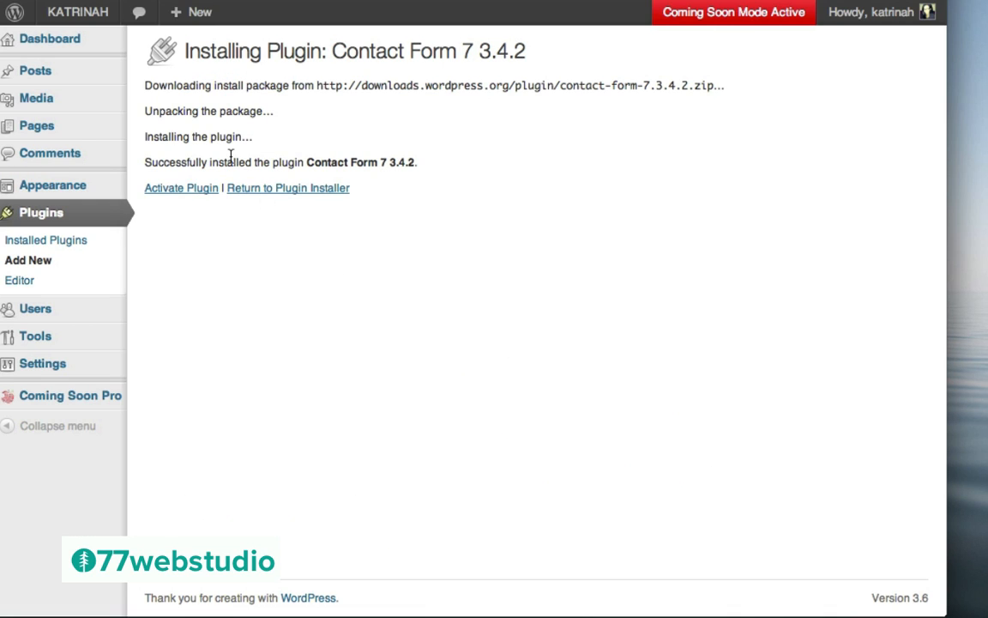
{"action": "left_click", "coordinate": [180, 191]}
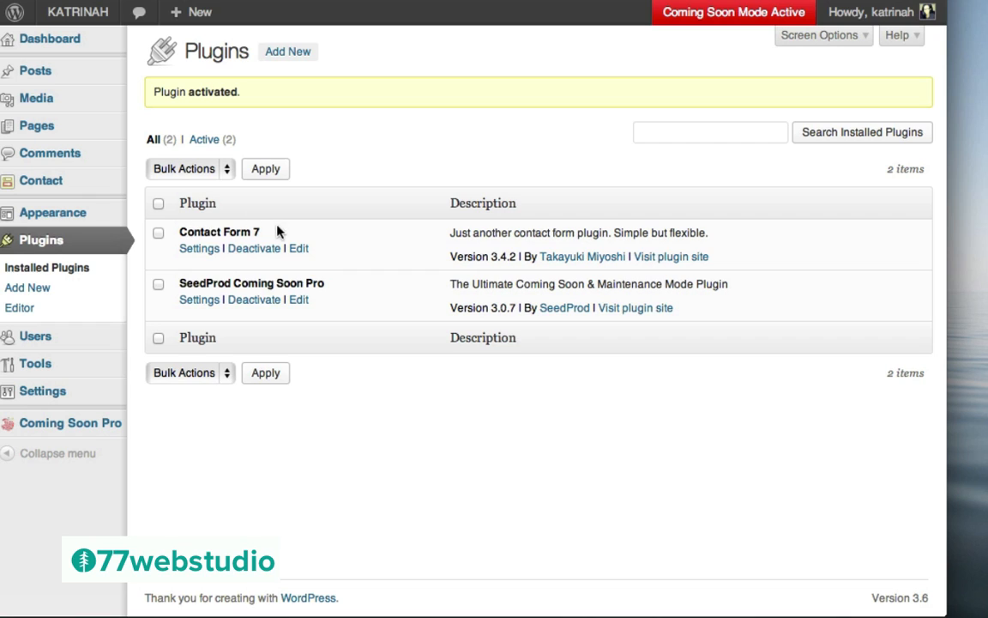
{"action": "left_click", "coordinate": [196, 251]}
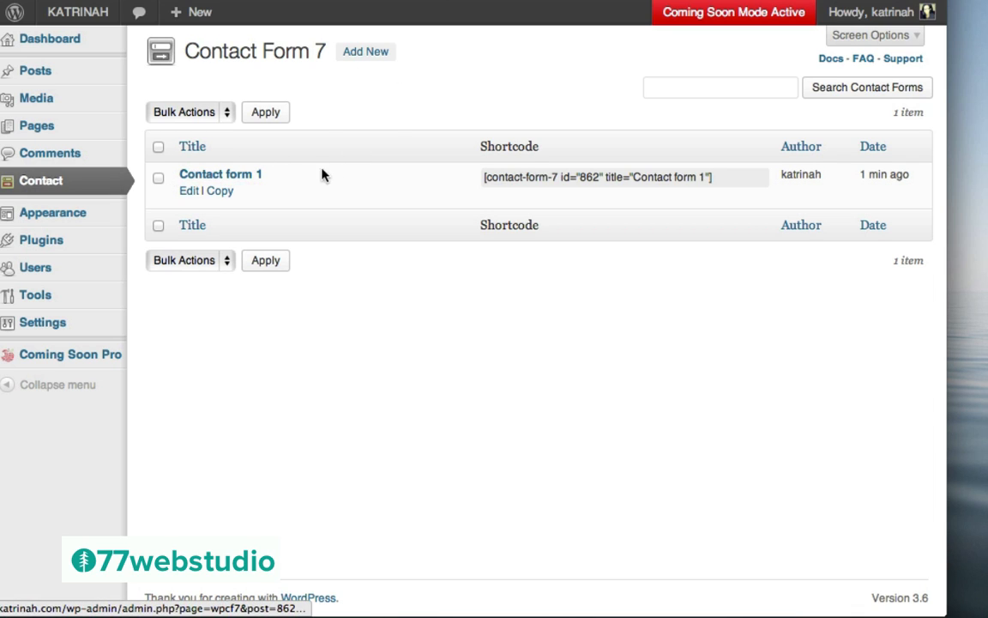
Copy the Contact form 1 shortcode from its edit screen, then go to All Pages
{"action": "left_click", "coordinate": [186, 193]}
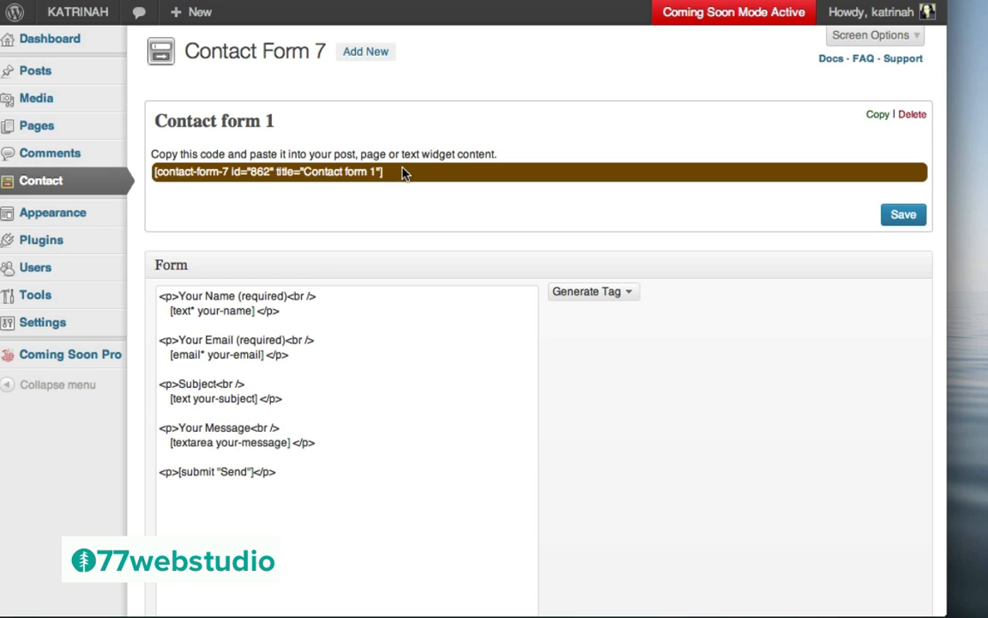
{"action": "left_click_drag", "start_coordinate": [384, 174], "coordinate": [151, 172]}
{"action": "key", "text": "super+c"}
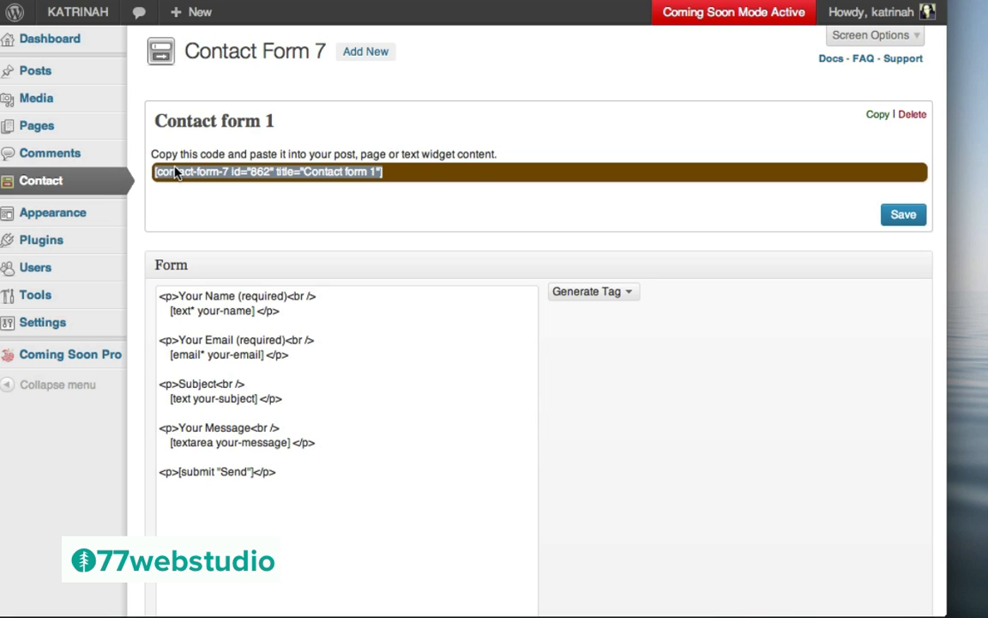
{"action": "mouse_move", "coordinate": [66, 130]}
{"action": "left_click", "coordinate": [40, 131]}
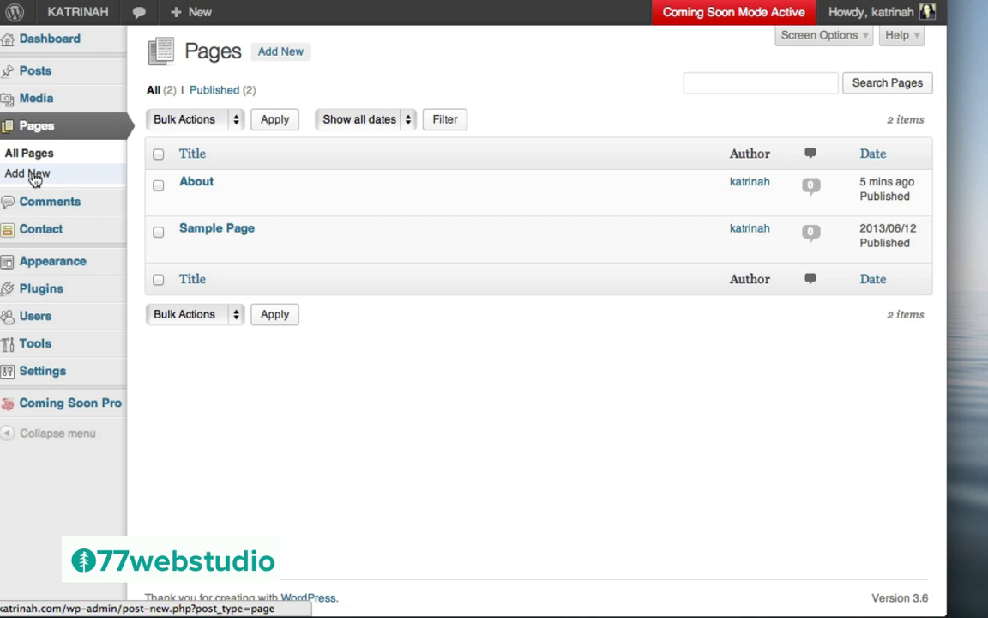
Add a new page titled 'Contact' with the contact form shortcode pasted in the Text tab
{"action": "left_click", "coordinate": [36, 176]}
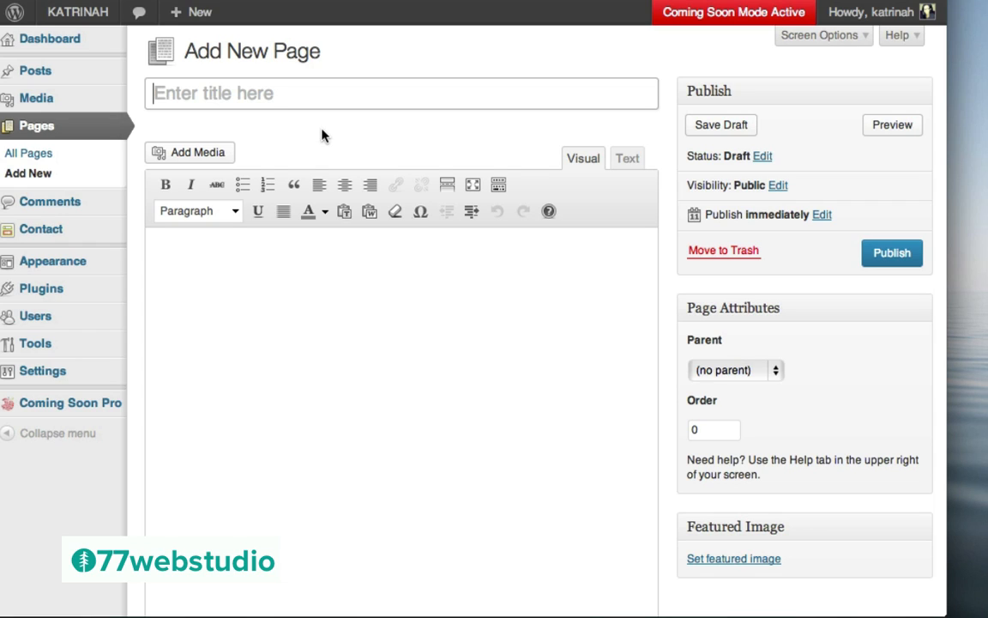
{"action": "type", "text": "Contact"}
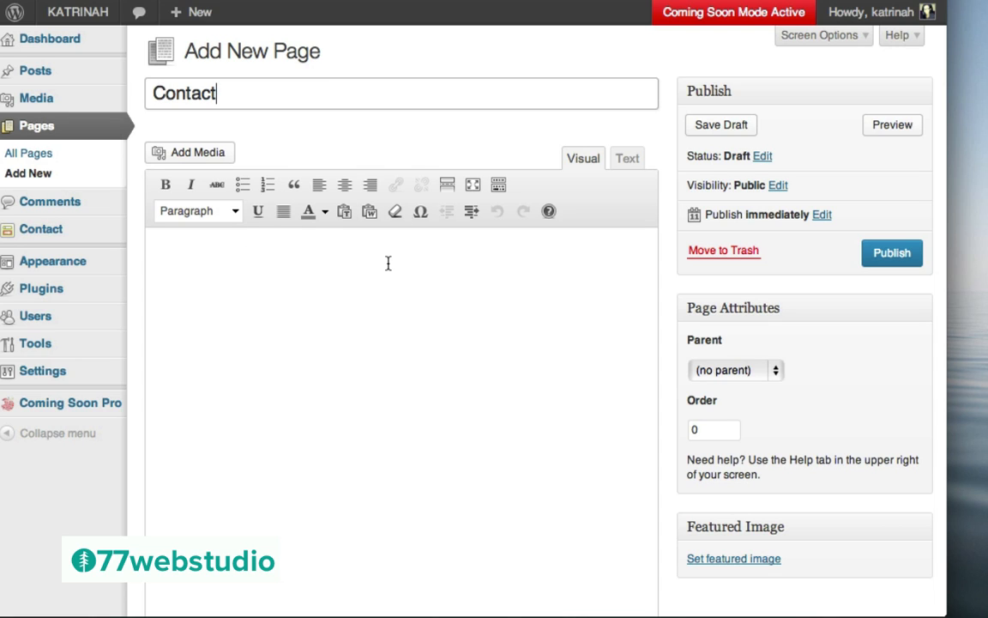
{"action": "left_click", "coordinate": [627, 160]}
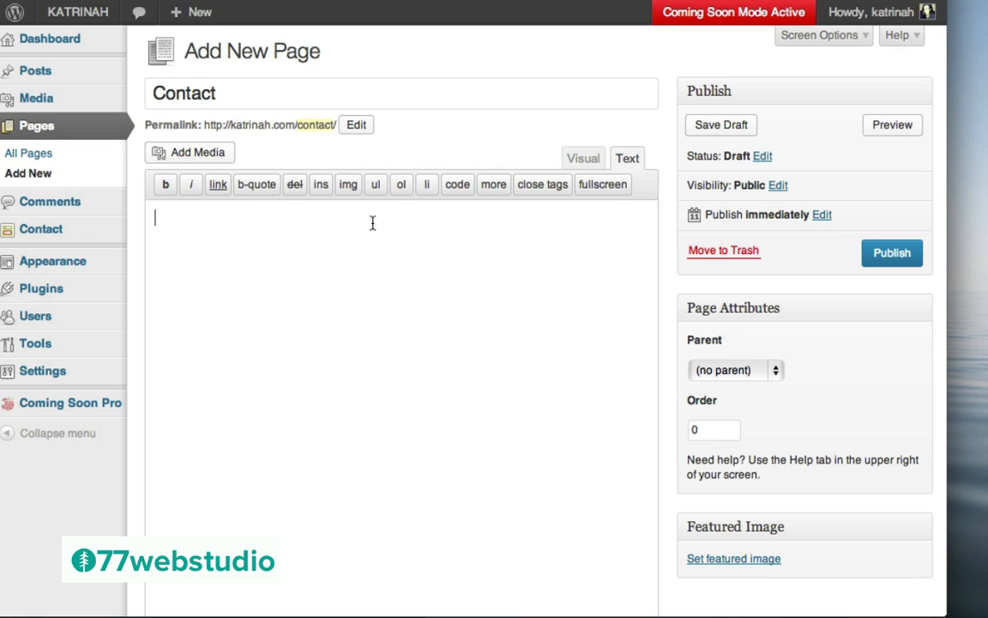
{"action": "key", "text": "super+v"}
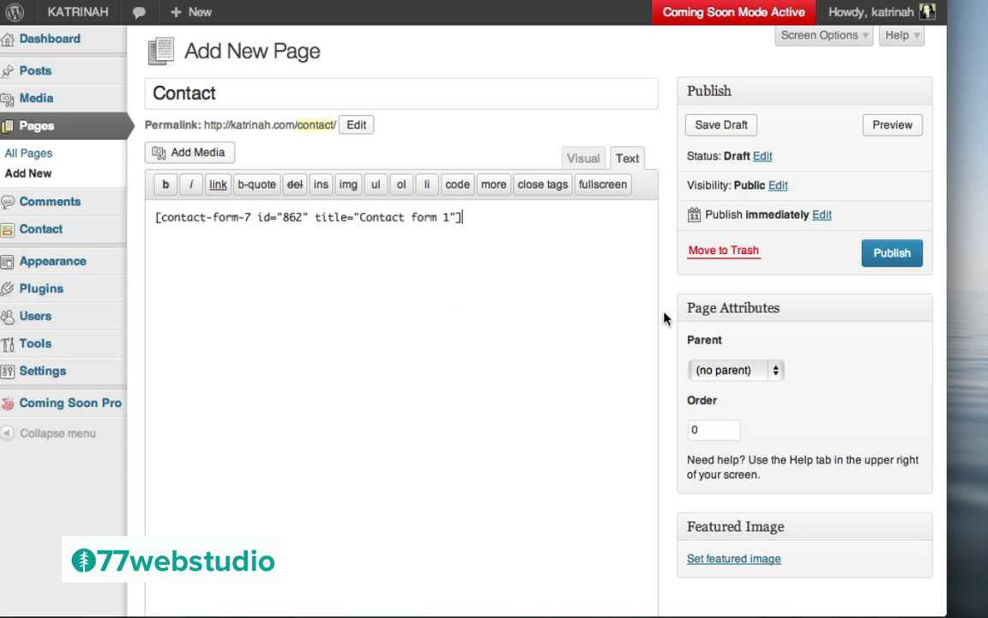
Disable comments and trackbacks/pingbacks, publish the Contact page and view it live
{"action": "scroll", "coordinate": [664, 318], "scroll_direction": "down", "scroll_amount": 10}
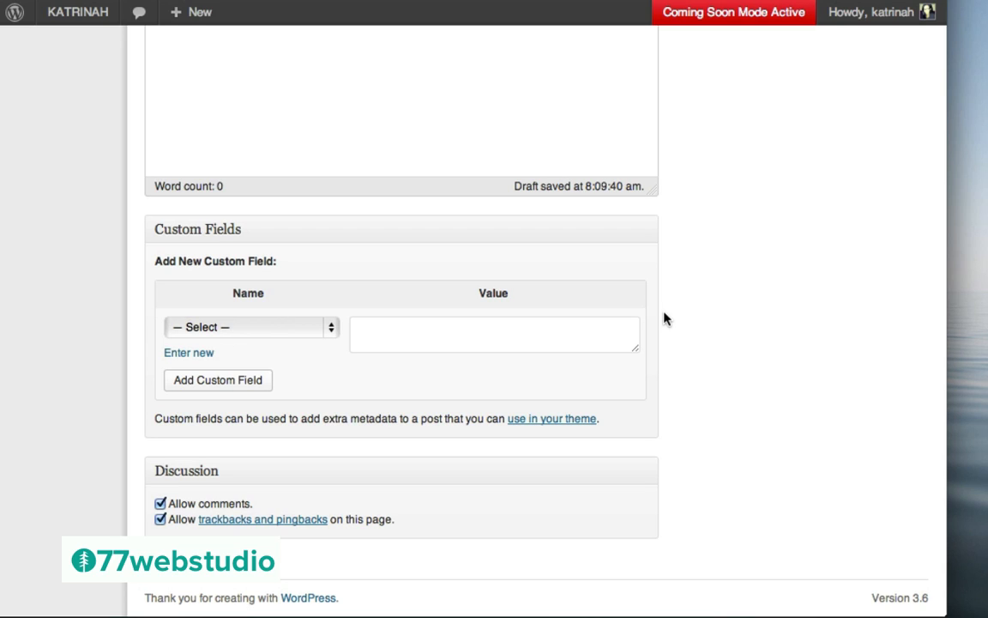
{"action": "left_click", "coordinate": [160, 504]}
{"action": "left_click", "coordinate": [160, 520]}
{"action": "scroll", "coordinate": [845, 250], "scroll_direction": "up", "scroll_amount": 10}
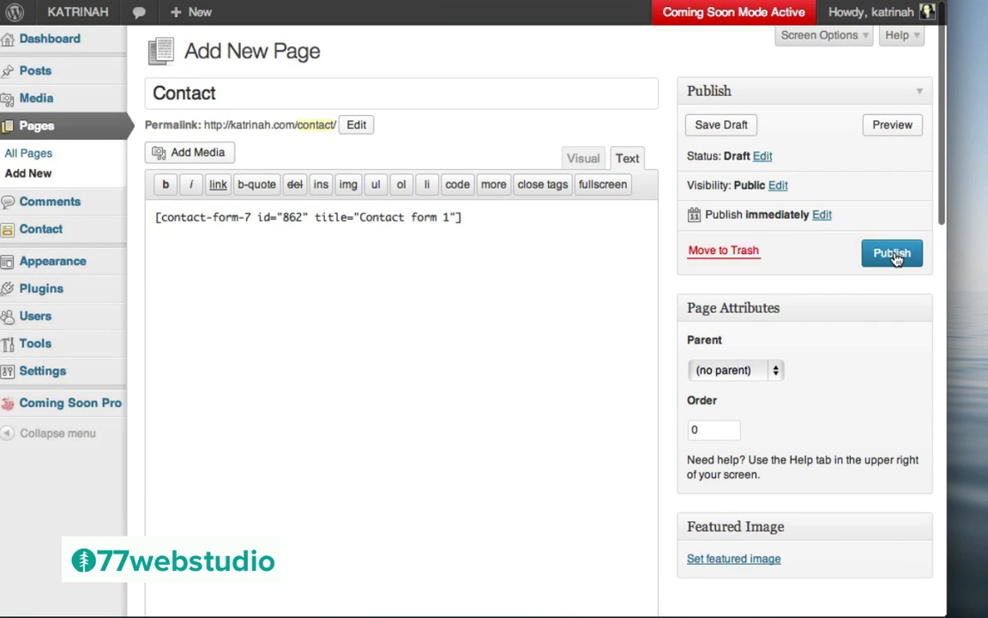
{"action": "left_click", "coordinate": [893, 255]}
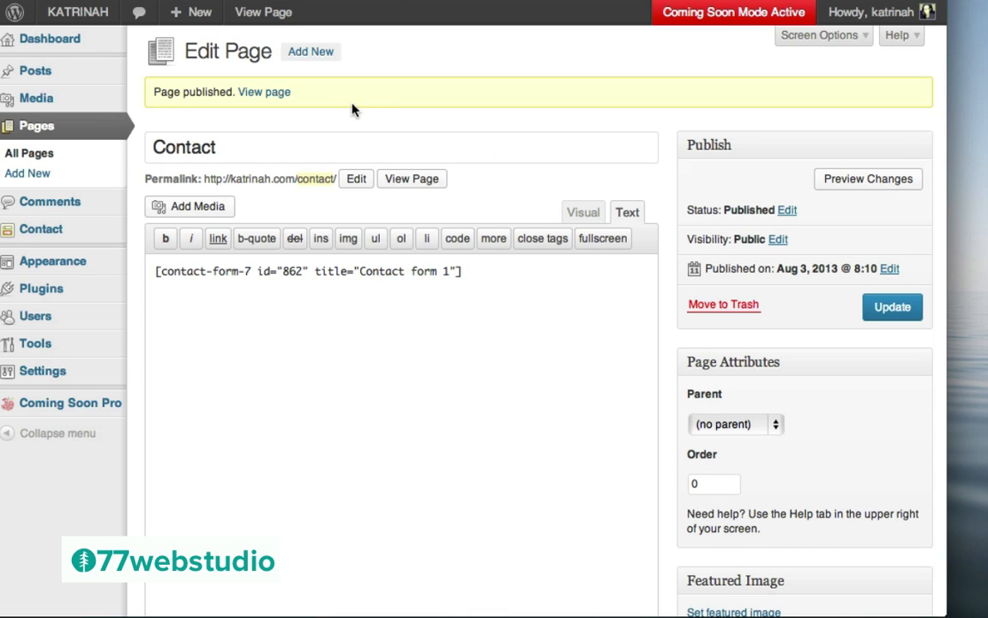
{"action": "left_click", "coordinate": [266, 96]}
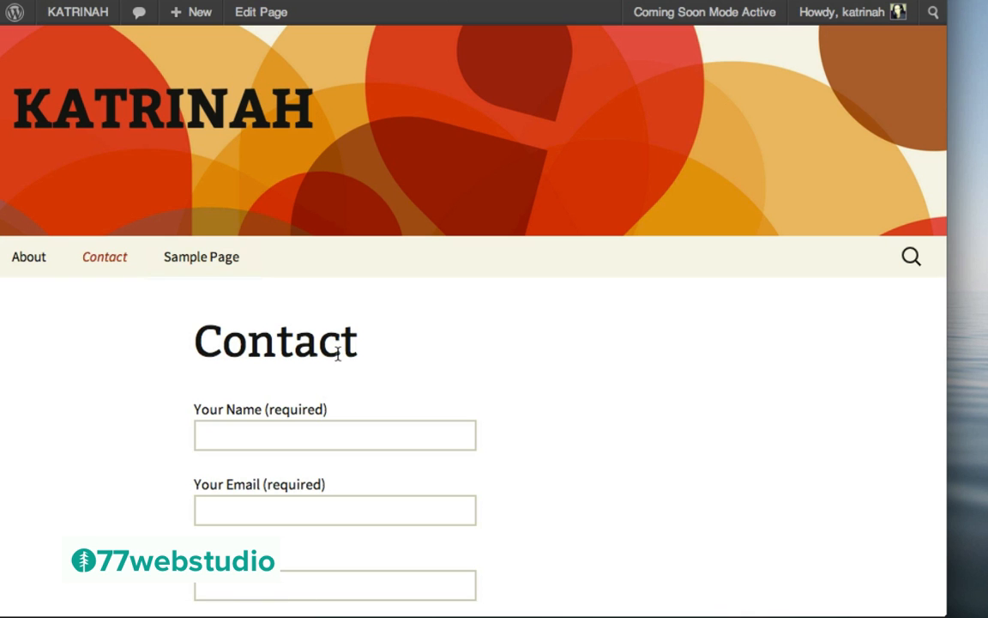
Scroll through the live Contact page's name and email form, then return to the Dashboard
{"action": "scroll", "coordinate": [615, 370], "scroll_direction": "down", "scroll_amount": 5}
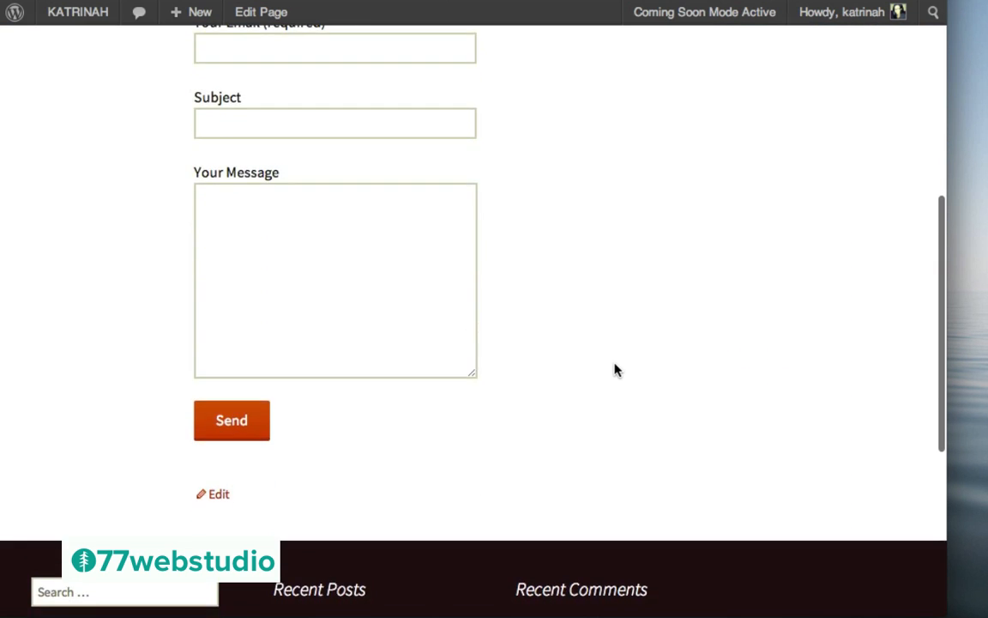
{"action": "scroll", "coordinate": [615, 369], "scroll_direction": "up", "scroll_amount": 5}
{"action": "scroll", "coordinate": [615, 370], "scroll_direction": "up", "scroll_amount": 1}
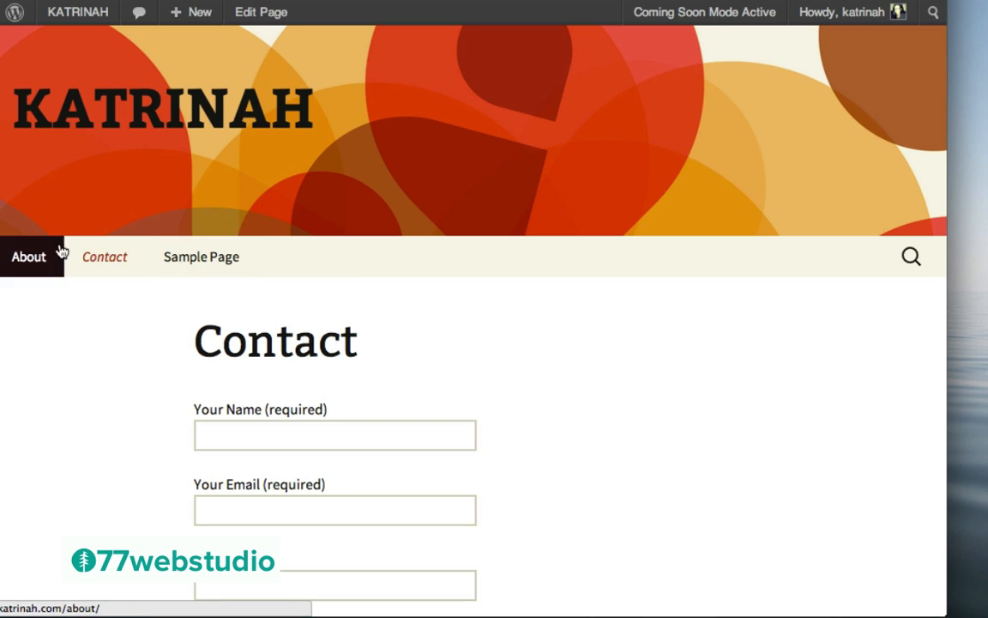
{"action": "mouse_move", "coordinate": [60, 10]}
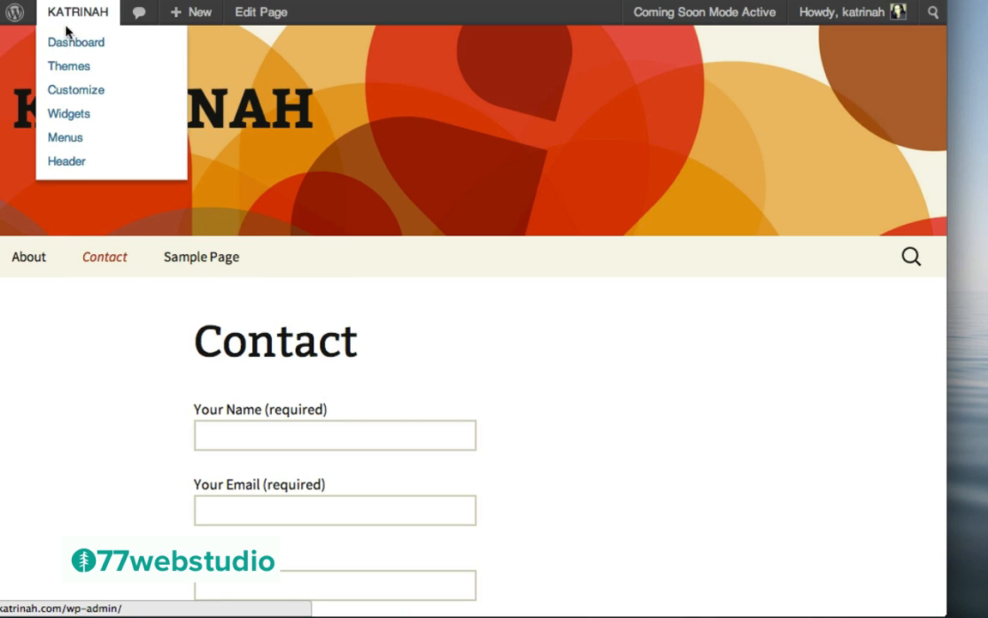
{"action": "left_click", "coordinate": [68, 45]}
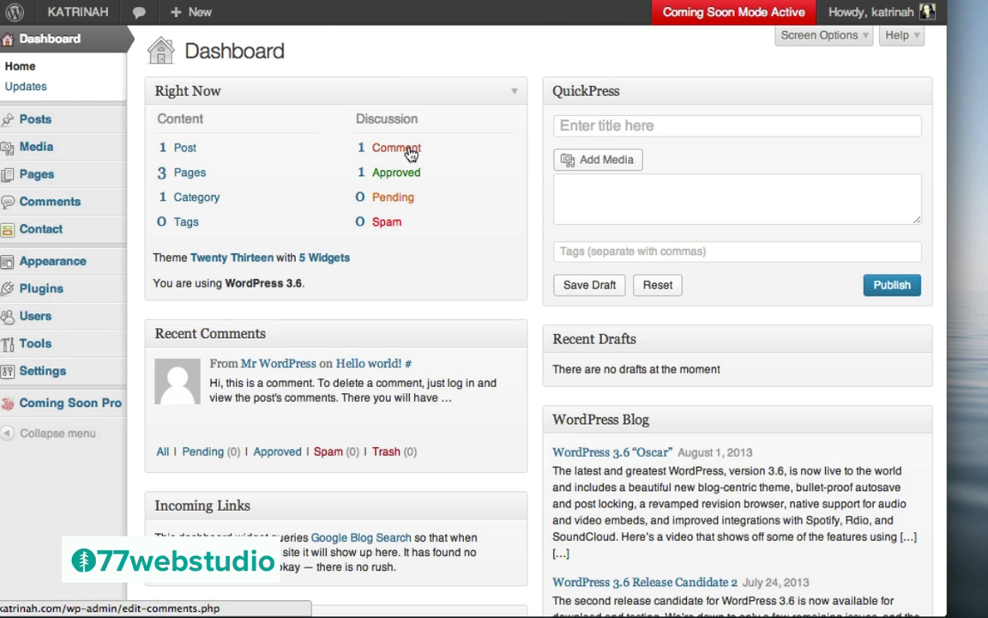
Create Menu 1 under Appearance > Menus with Home, About, Contact and Sample Page
{"action": "mouse_move", "coordinate": [21, 266]}
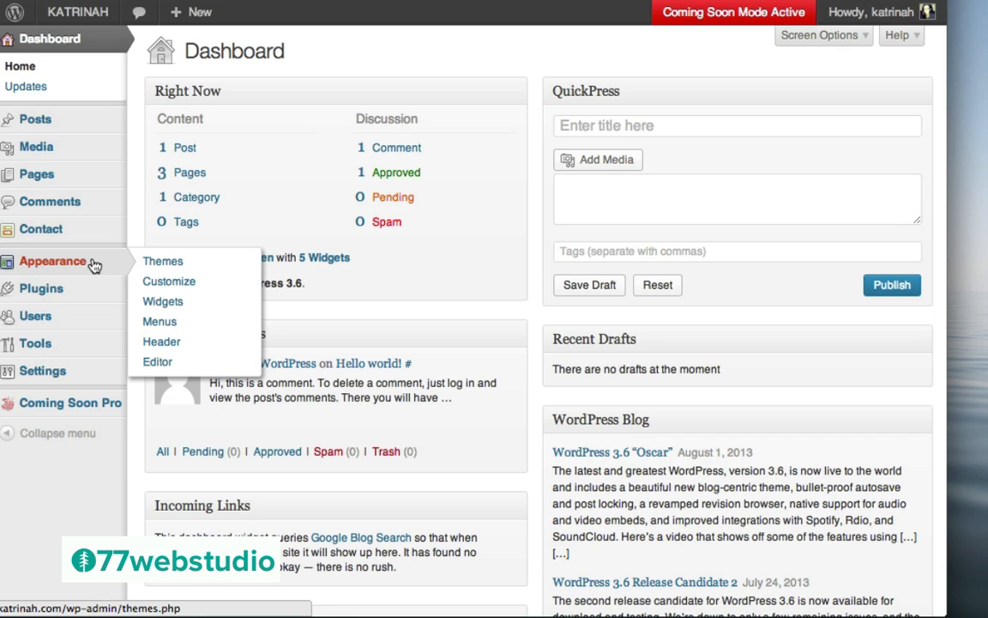
{"action": "left_click", "coordinate": [161, 323]}
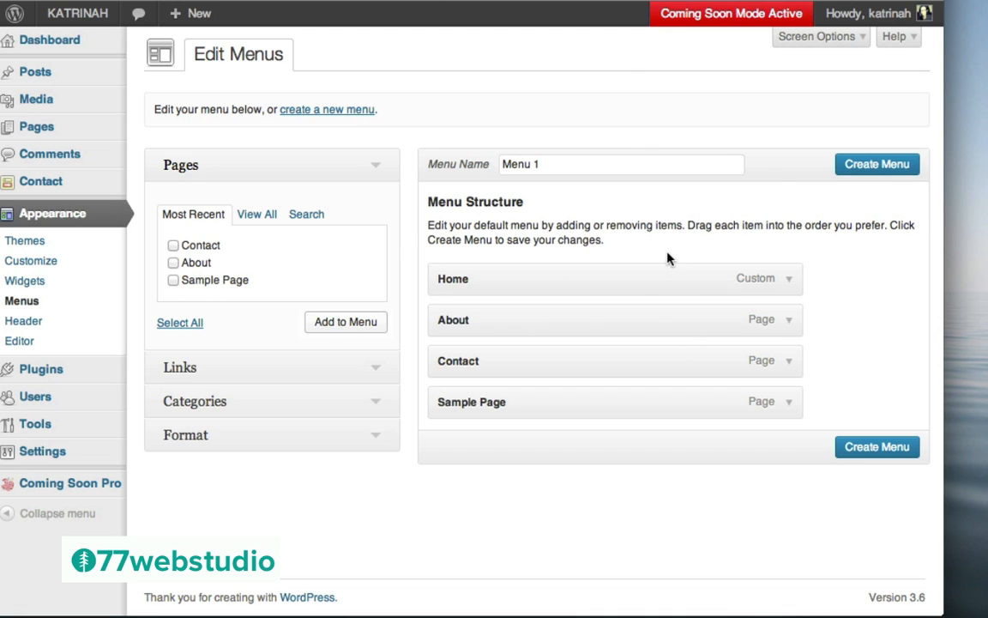
{"action": "left_click", "coordinate": [869, 166]}
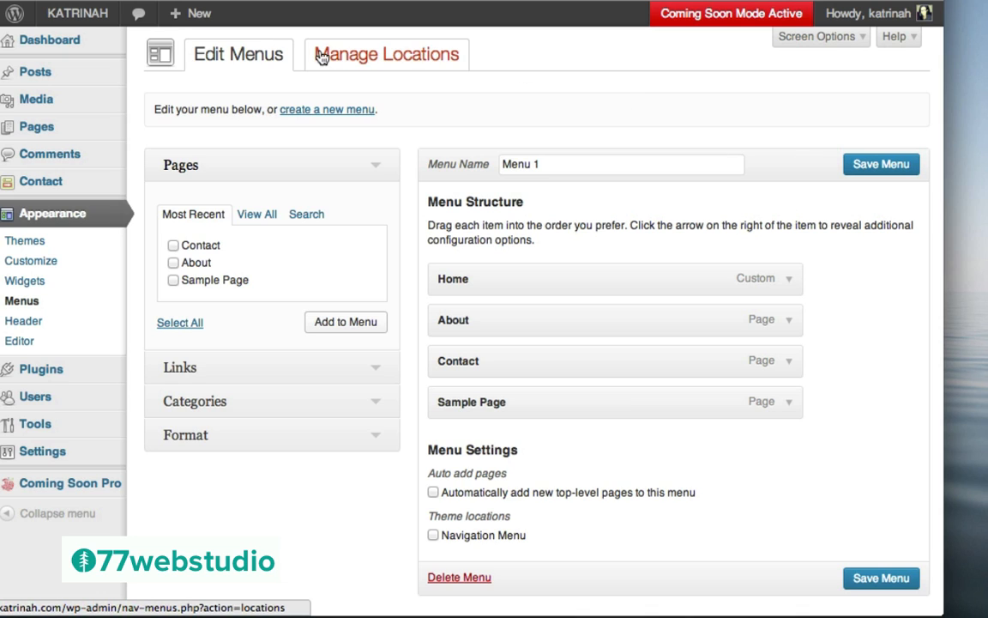
Set Menu 1 as the theme's Navigation Menu location and save
{"action": "left_click", "coordinate": [411, 59]}
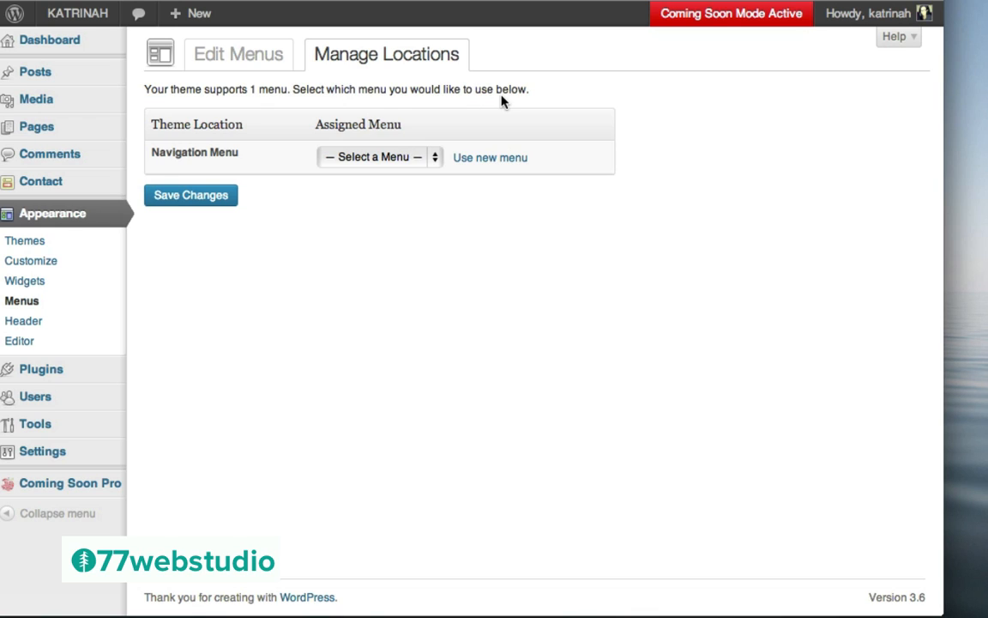
{"action": "left_click", "coordinate": [356, 161]}
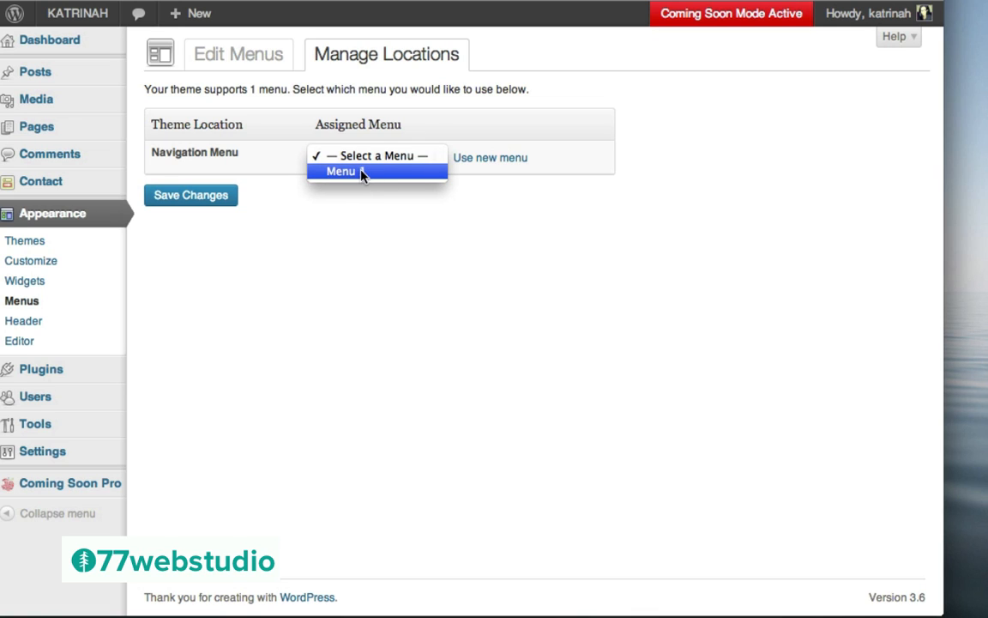
{"action": "left_click", "coordinate": [362, 172]}
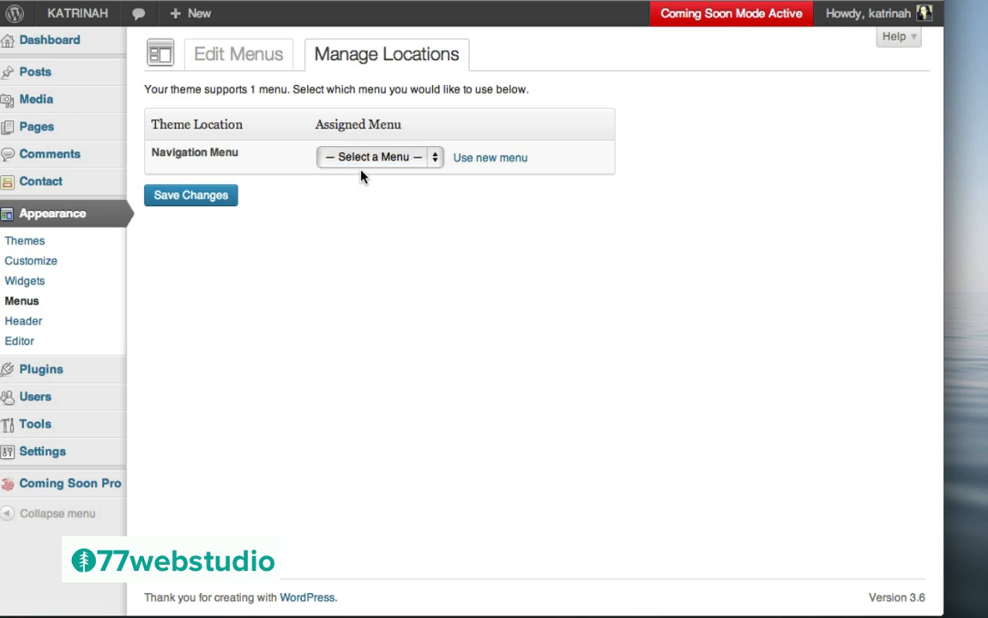
{"action": "left_click", "coordinate": [198, 197]}
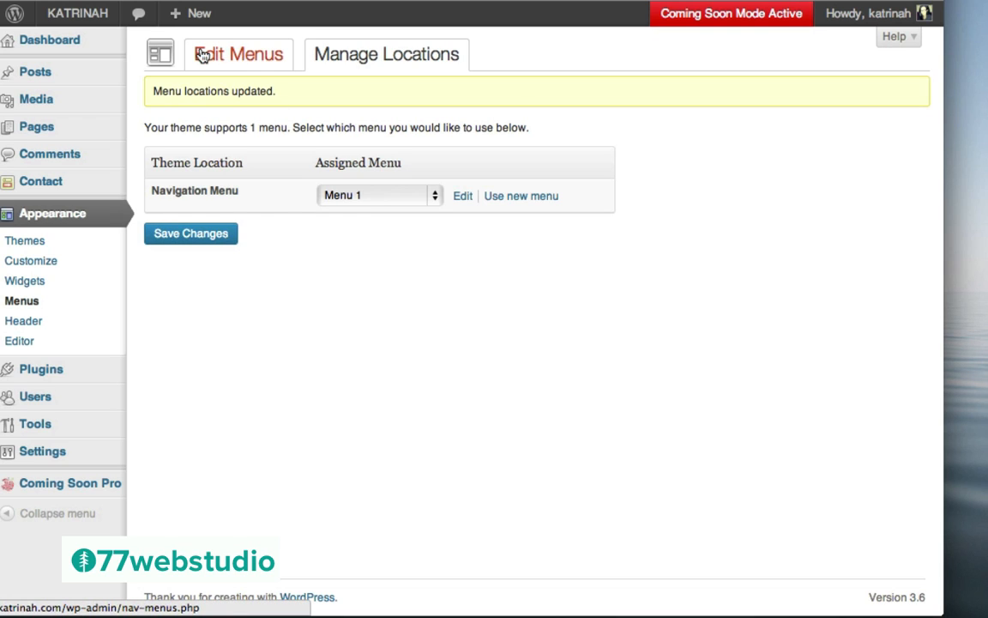
Remove Sample Page from Menu 1 and save it with only Home, About and Contact
{"action": "left_click", "coordinate": [243, 58]}
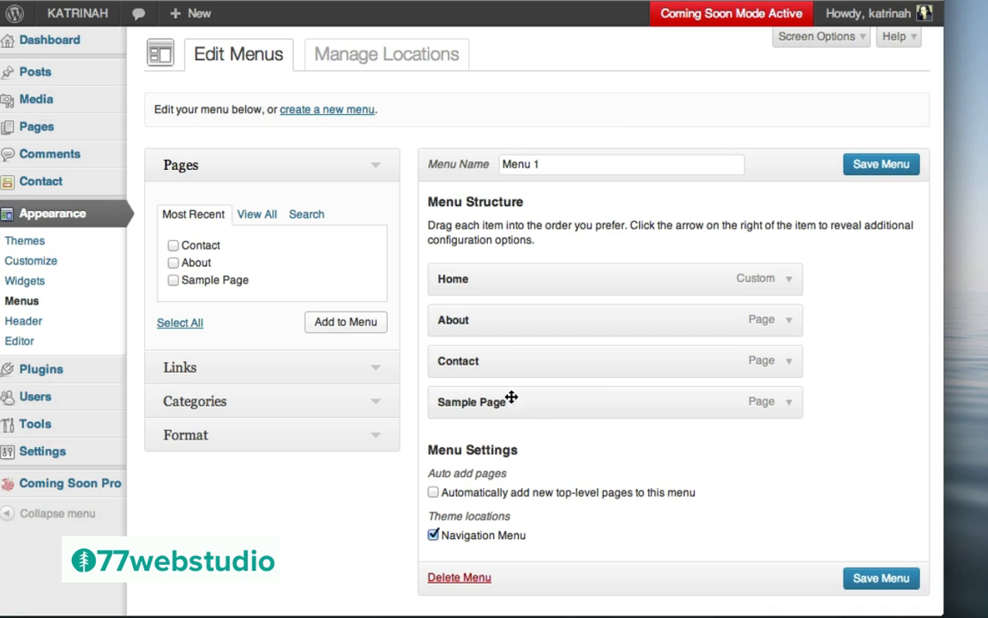
{"action": "left_click", "coordinate": [788, 401]}
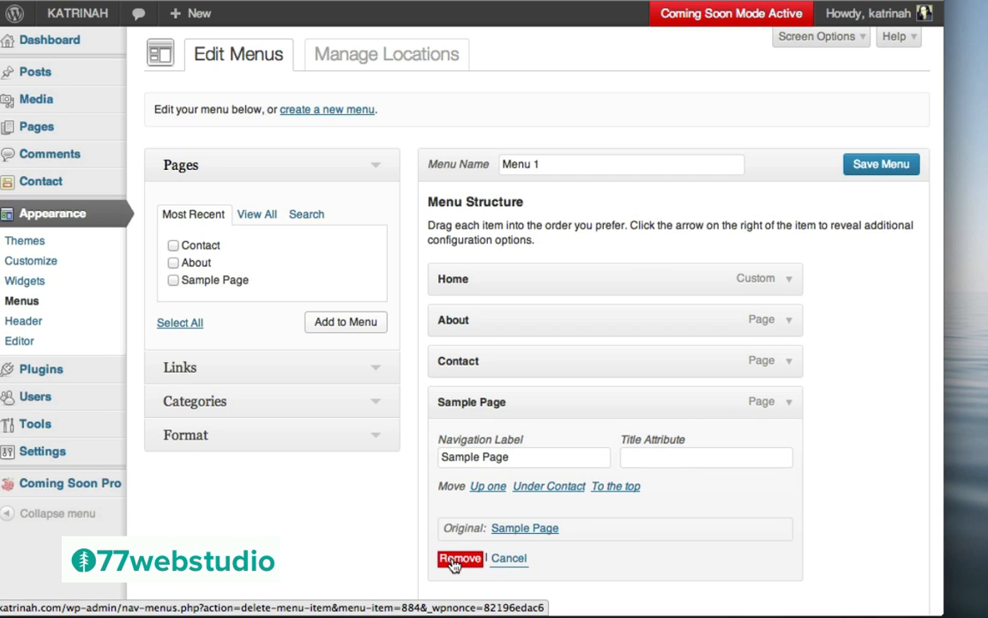
{"action": "left_click", "coordinate": [455, 560]}
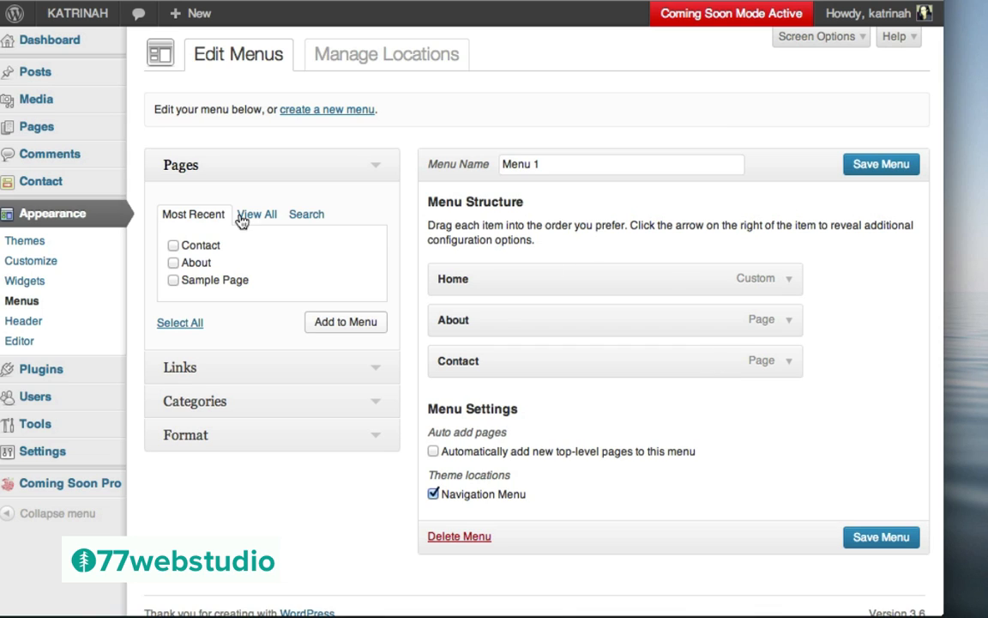
{"action": "left_click", "coordinate": [175, 247]}
{"action": "left_click", "coordinate": [174, 245]}
{"action": "left_click", "coordinate": [880, 538]}
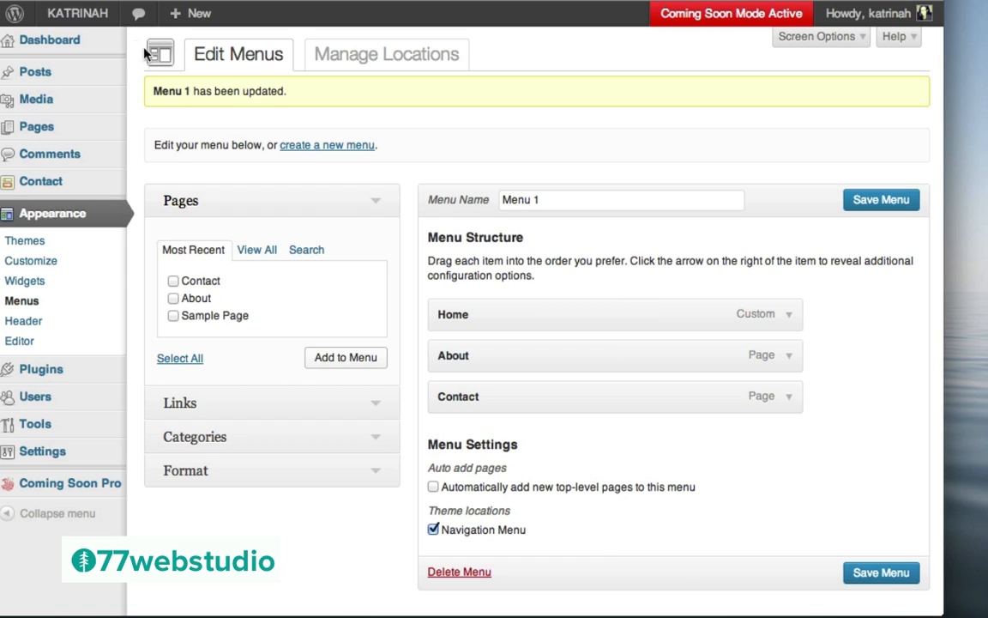
{"action": "mouse_move", "coordinate": [69, 14]}
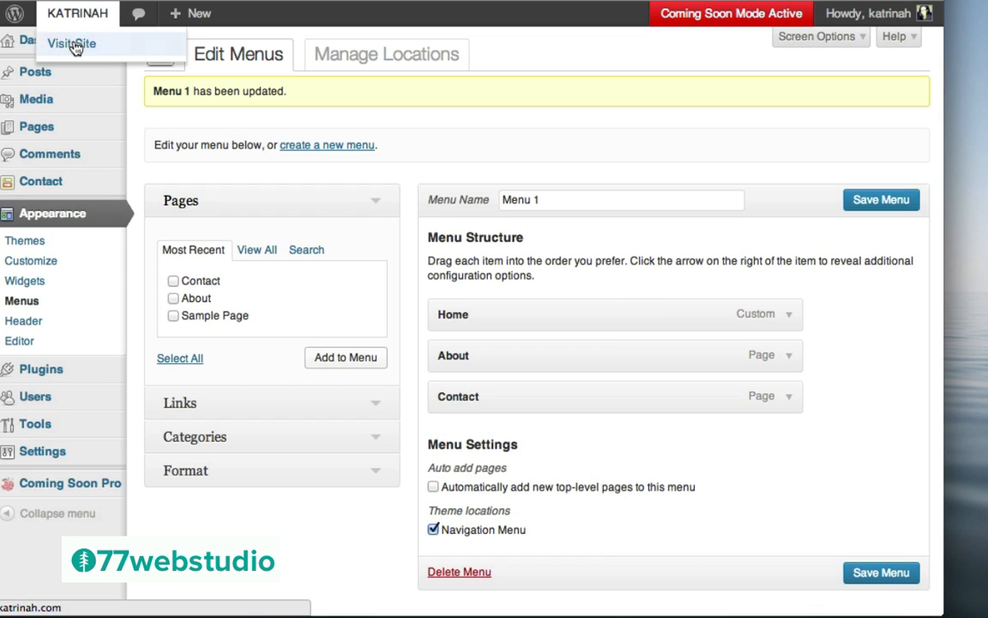
Check the live front page's Home, About, Contact menu, then head to the Dashboard
{"action": "left_click", "coordinate": [74, 44]}
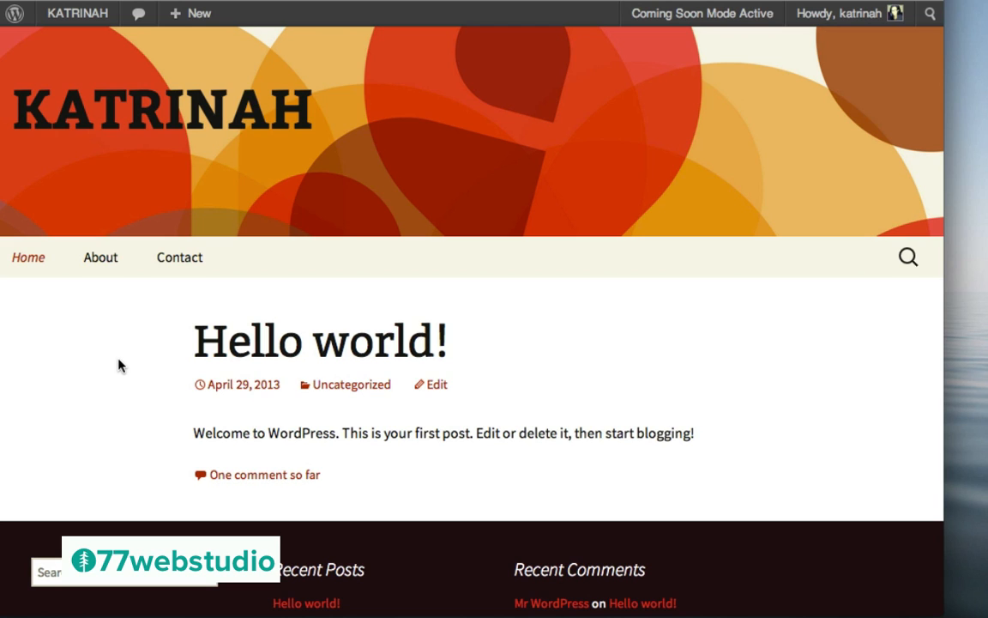
{"action": "mouse_move", "coordinate": [67, 19]}
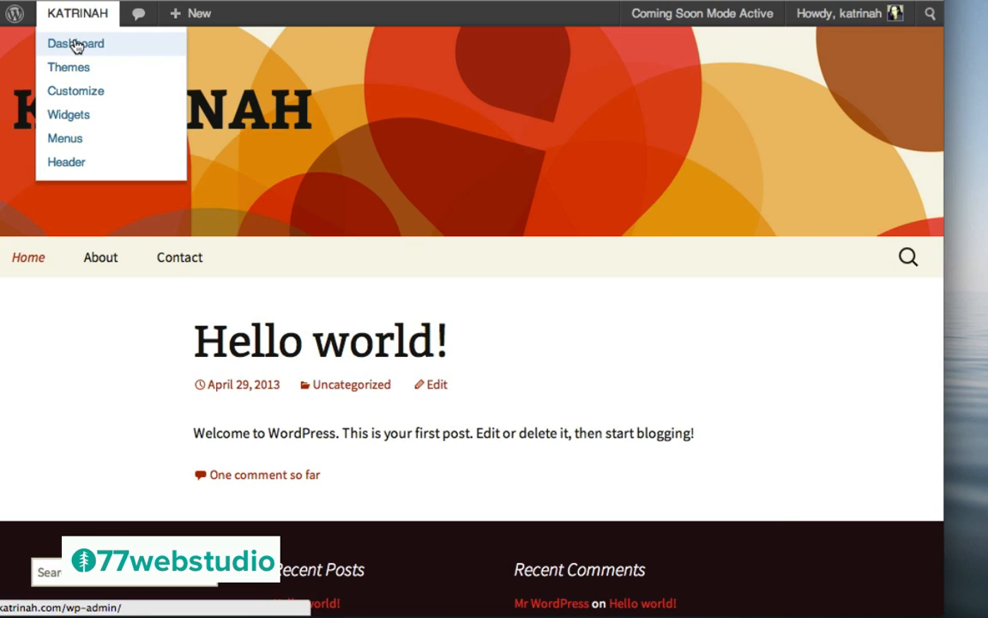
{"action": "left_click", "coordinate": [76, 47]}
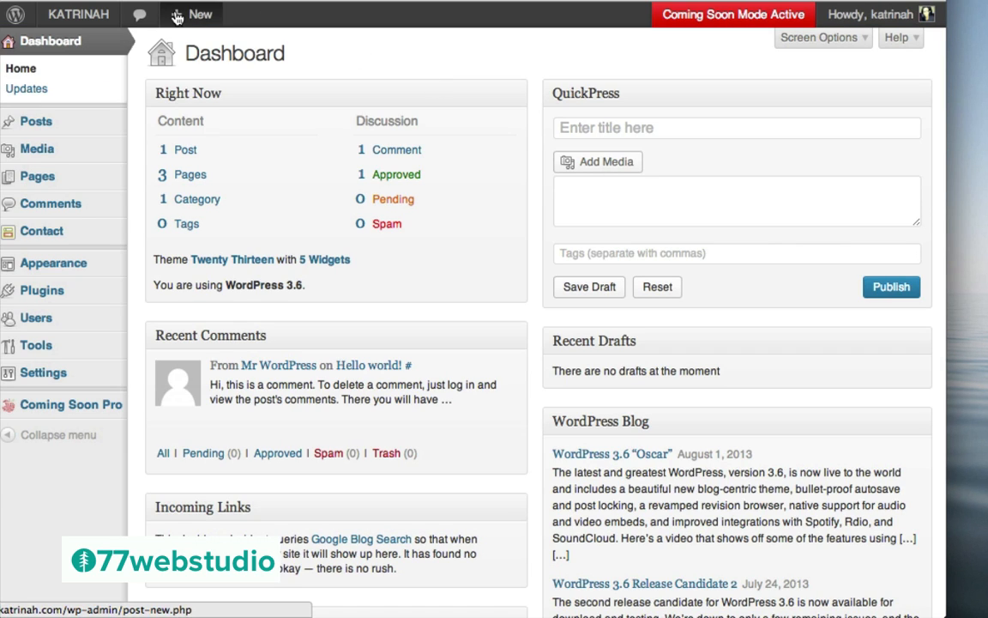
Start a new post from Posts for 'How To Stay Focused On Your Goals'
{"action": "mouse_move", "coordinate": [198, 14]}
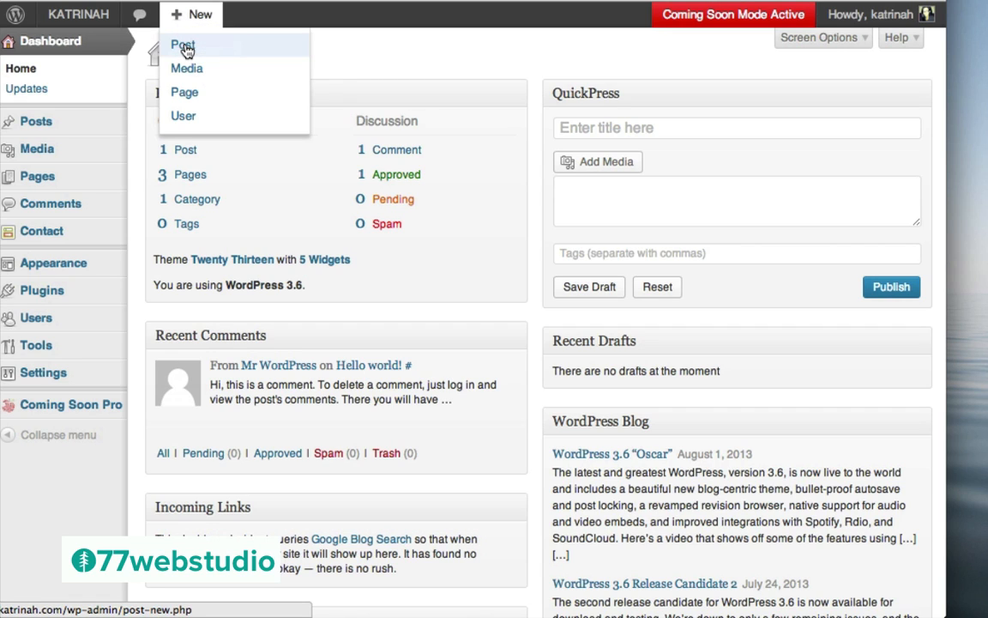
{"action": "mouse_move", "coordinate": [49, 124]}
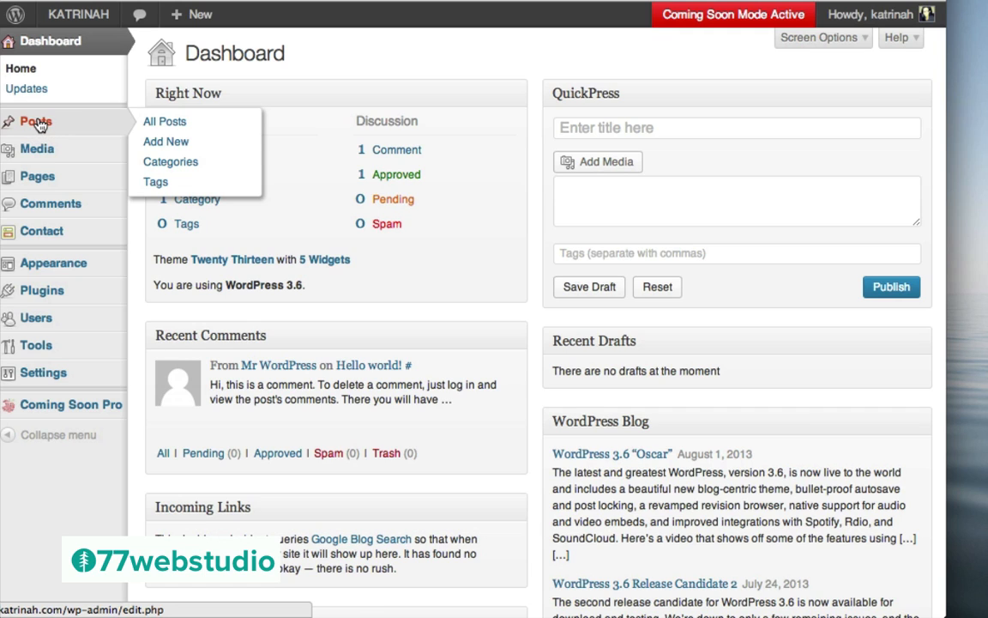
{"action": "left_click", "coordinate": [38, 125]}
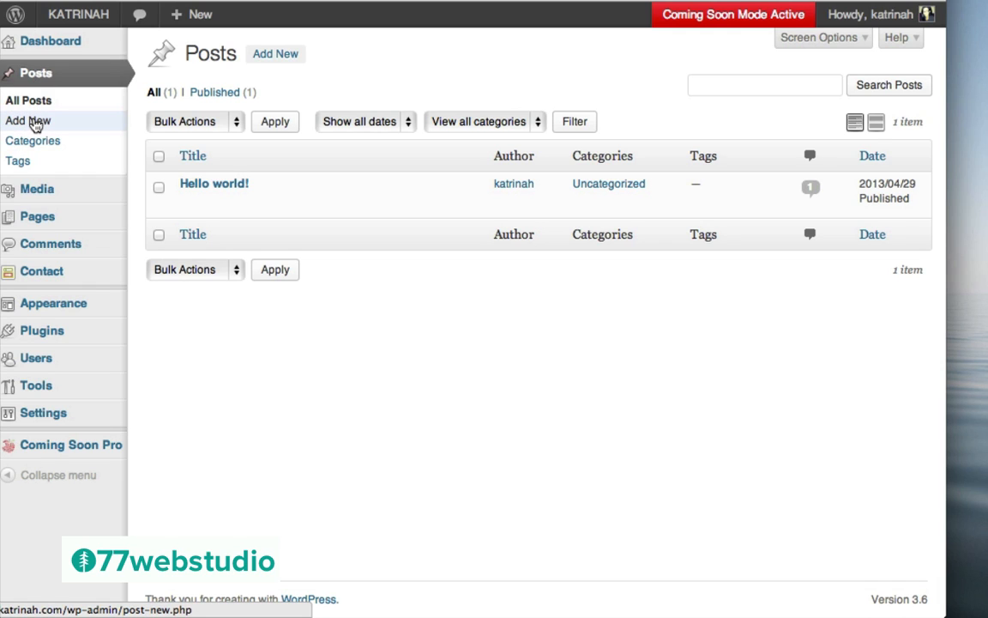
{"action": "left_click", "coordinate": [34, 123]}
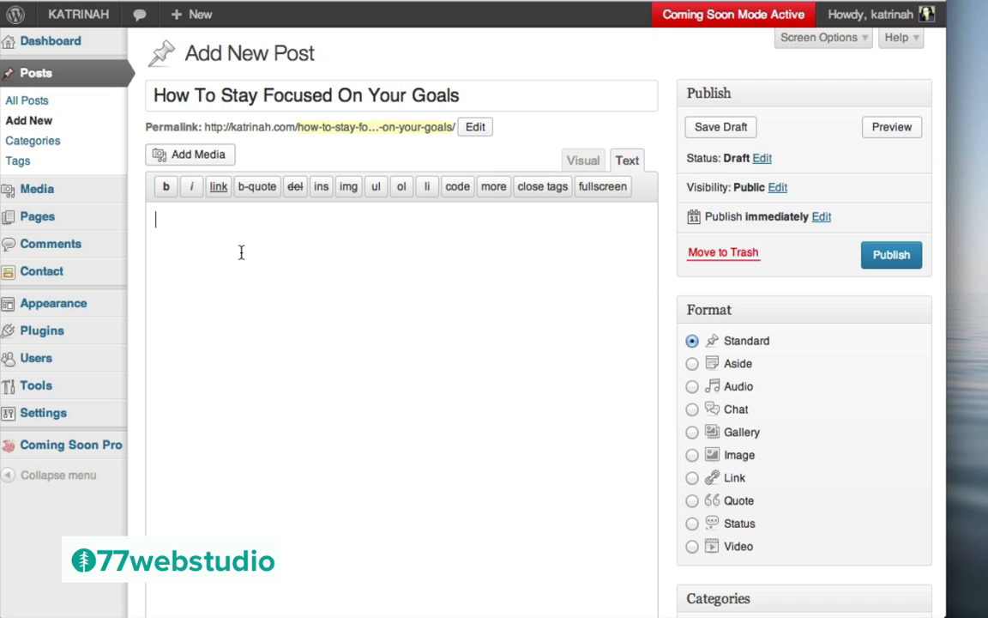
Paste three Lorem ipsum paragraphs into the post body and view them in the Visual editor
{"action": "type", "text": "Lorem ipsum dolor sit amet, consectetur adipisicing elit, sed do eiusmod tempor incididunt ut labore et dolore magna aliqua. Ut enim ad minim veniam, quis nostrud exercitation ullamco laboris nisi ut aliquip ex ea commodo consequat. Duis aute irure dolor in reprehenderit in voluptate velit esse cillum dolore eu fugiat nulla pariatur. Excepteur sint occaecat cupidatat non proident, sunt in culpa qui officia deserunt mollit anim id est laborum.  Lorem ipsum dolor sit amet, consectetur adipisicing elit, sed do eiusmod tempor incididunt ut labore et dolore magna aliqua. Ut enim ad minim veniam, quis nostrud exercitation ullamco laboris nisi ut aliquip ex ea commodo consequat. Duis aute irure dolor in reprehenderit in voluptate velit esse cillum dolore eu fugiat nulla pariatur. Excepteur sint occaecat cupidatat non proident, sunt in culpa qui officia deserunt mollit anim id est laborum.  Lorem ipsum dolor sit amet, consectetur adipisicing elit, sed do eiusmod tempor incididunt ut labore et dolore magna aliqua. Ut enim ad minim veniam, quis nostrud exercitation ullamco laboris nisi ut aliquip ex ea commodo consequat. Duis aute irure dolor in reprehenderit in voluptate velit esse cillum dolore eu fugiat nulla pariatur. Excepteur sint occaecat cupidatat non proident, sunt in culpa qui officia deserunt mollit anim id est laborum."}
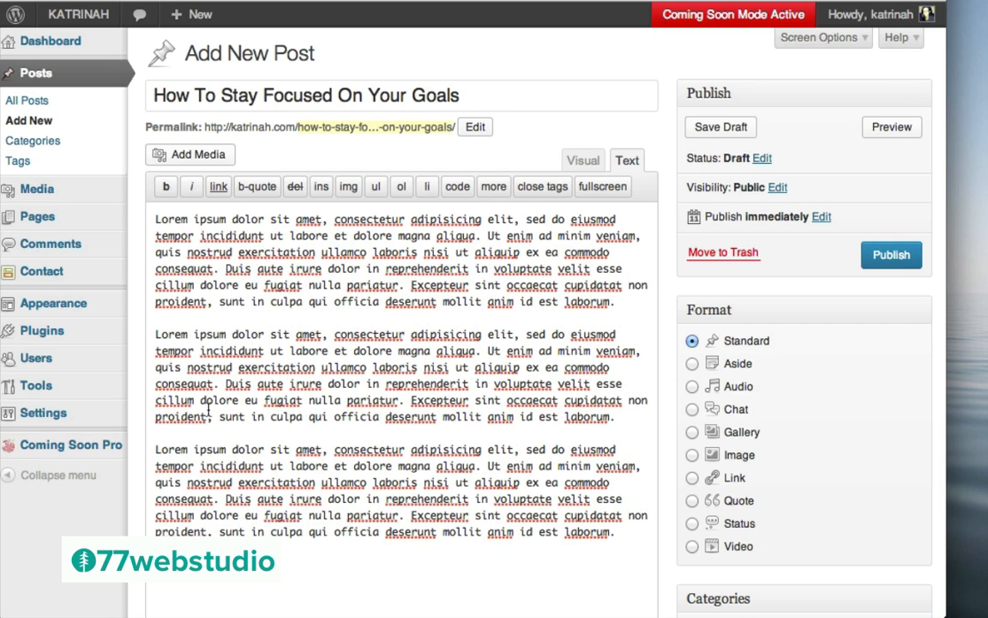
{"action": "left_click", "coordinate": [581, 163]}
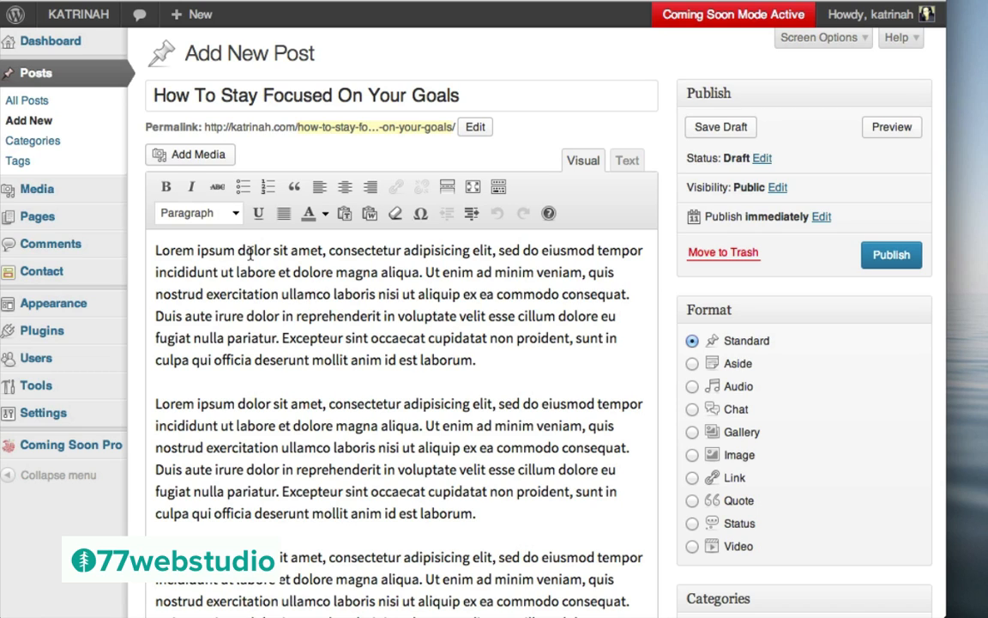
{"action": "left_click_drag", "start_coordinate": [235, 250], "coordinate": [155, 249]}
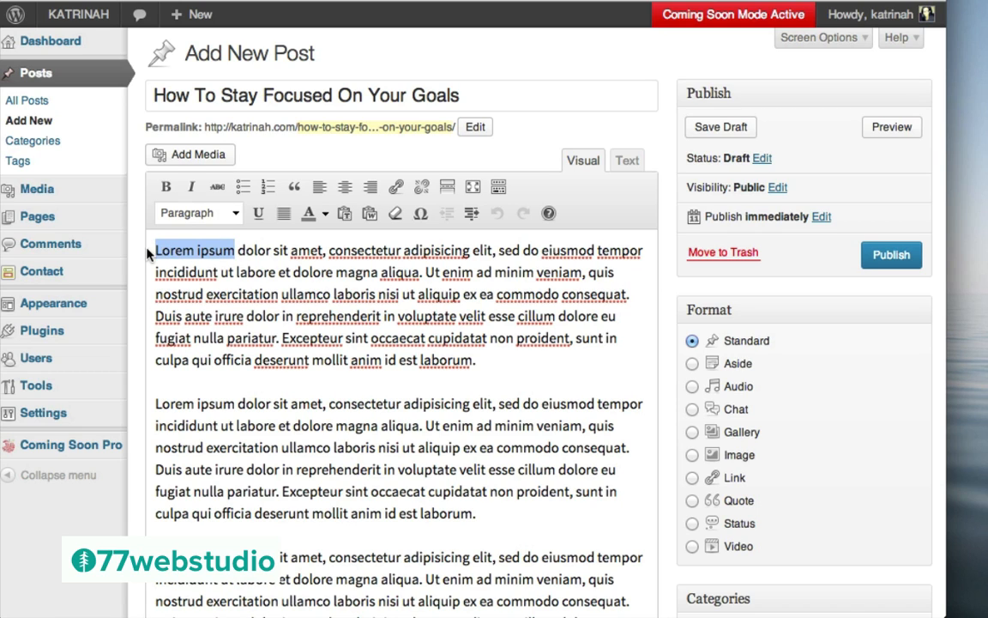
{"action": "left_click", "coordinate": [166, 188]}
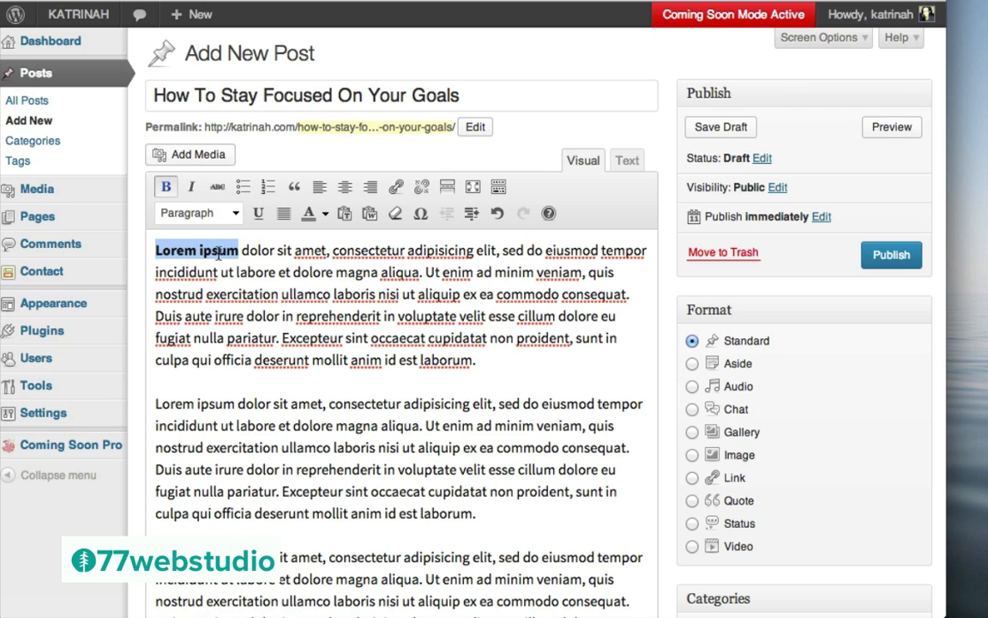
{"action": "left_click", "coordinate": [191, 187]}
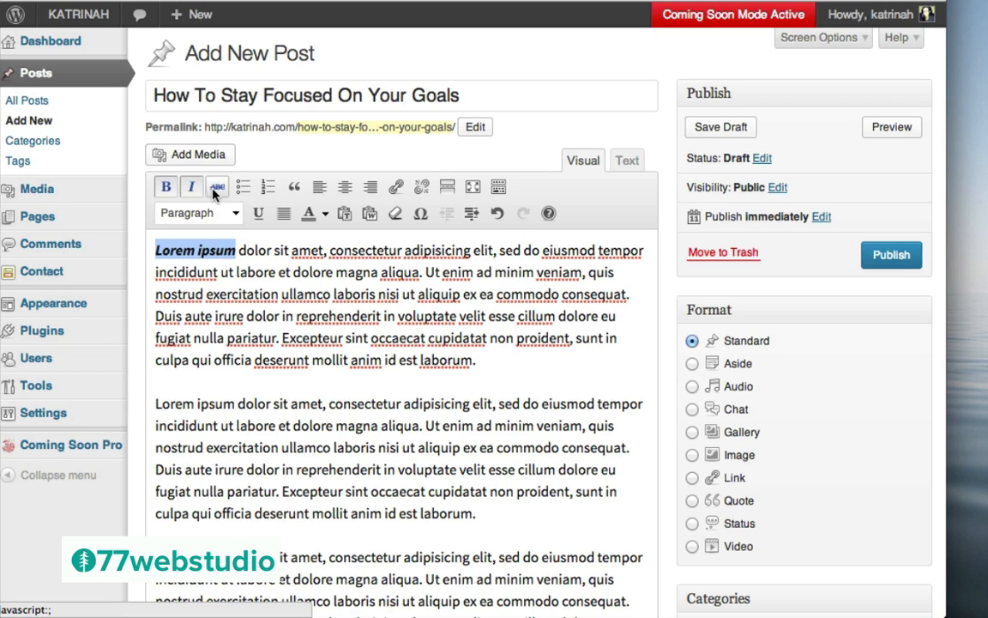
{"action": "left_click", "coordinate": [219, 188]}
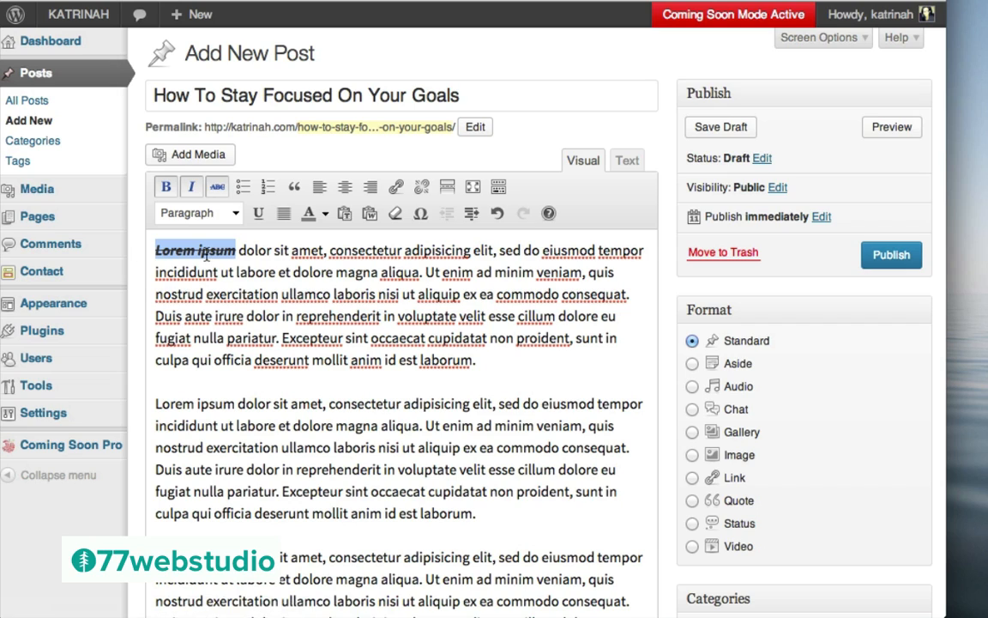
{"action": "left_click", "coordinate": [396, 215]}
{"action": "left_click", "coordinate": [259, 295]}
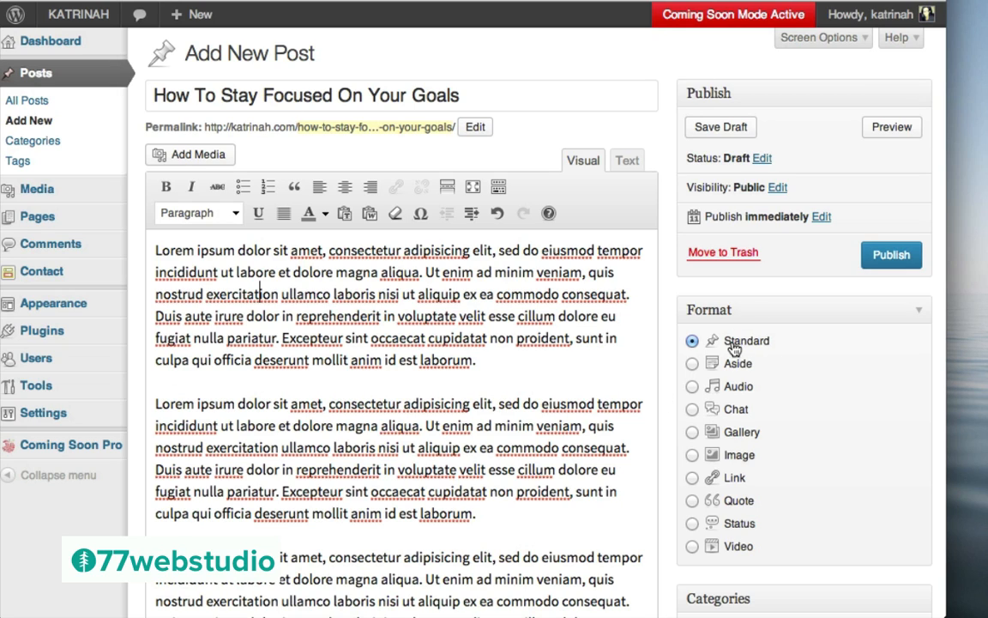
Create a new Personal Development category and file the post under it
{"action": "scroll", "coordinate": [687, 396], "scroll_direction": "down", "scroll_amount": 5}
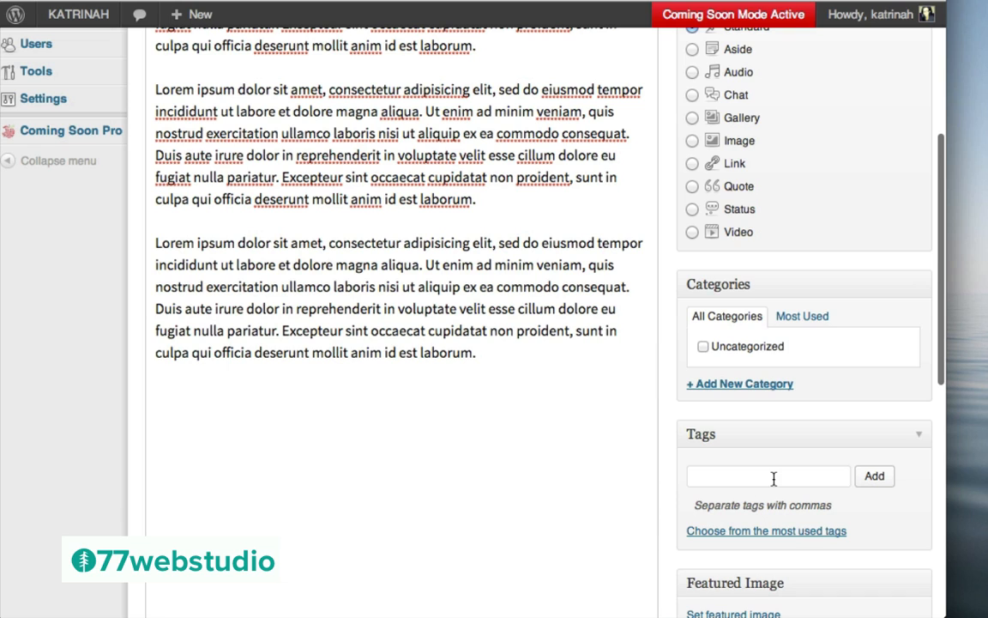
{"action": "scroll", "coordinate": [727, 236], "scroll_direction": "up", "scroll_amount": 5}
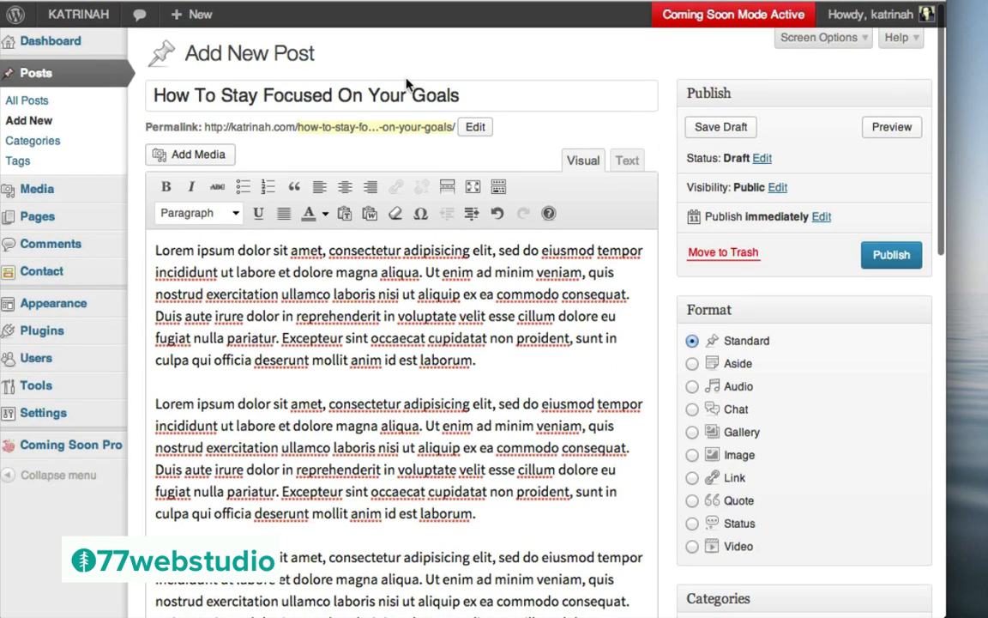
{"action": "scroll", "coordinate": [806, 433], "scroll_direction": "down", "scroll_amount": 5}
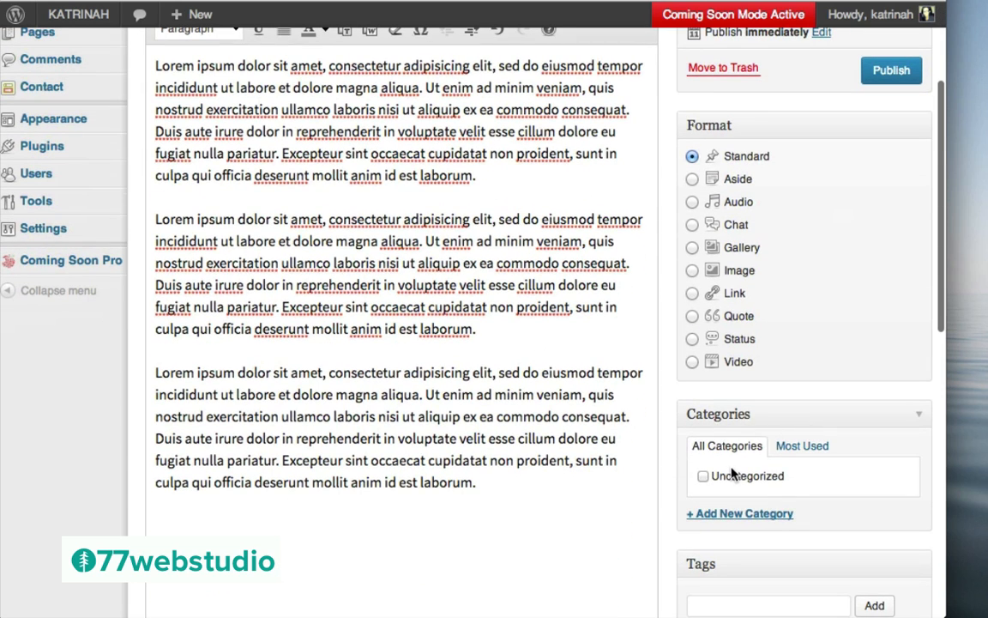
{"action": "left_click", "coordinate": [728, 517]}
{"action": "type", "text": "P"}
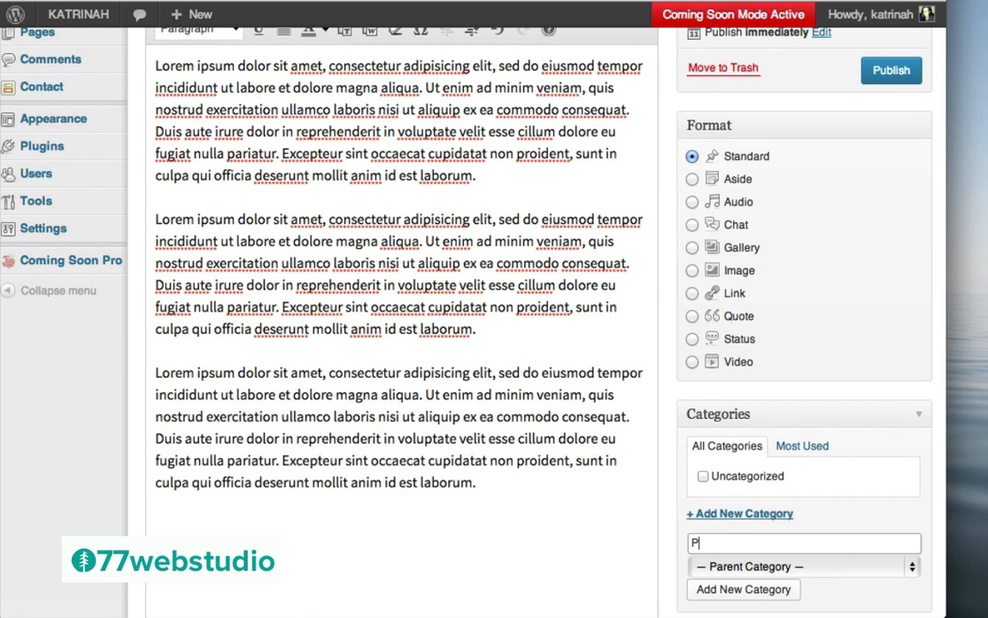
{"action": "type", "text": "ersonal Development"}
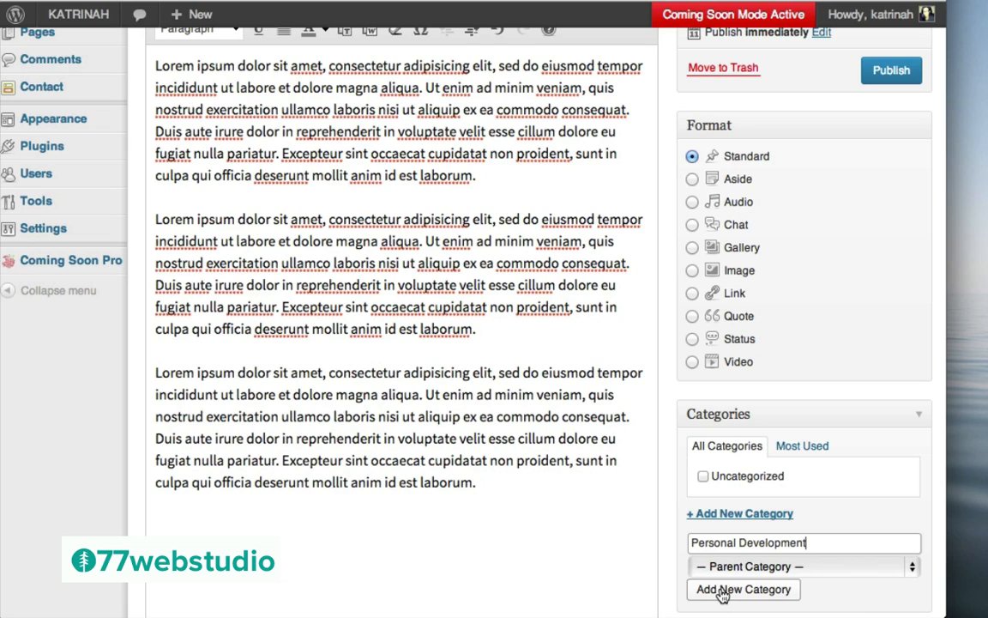
{"action": "left_click", "coordinate": [723, 592]}
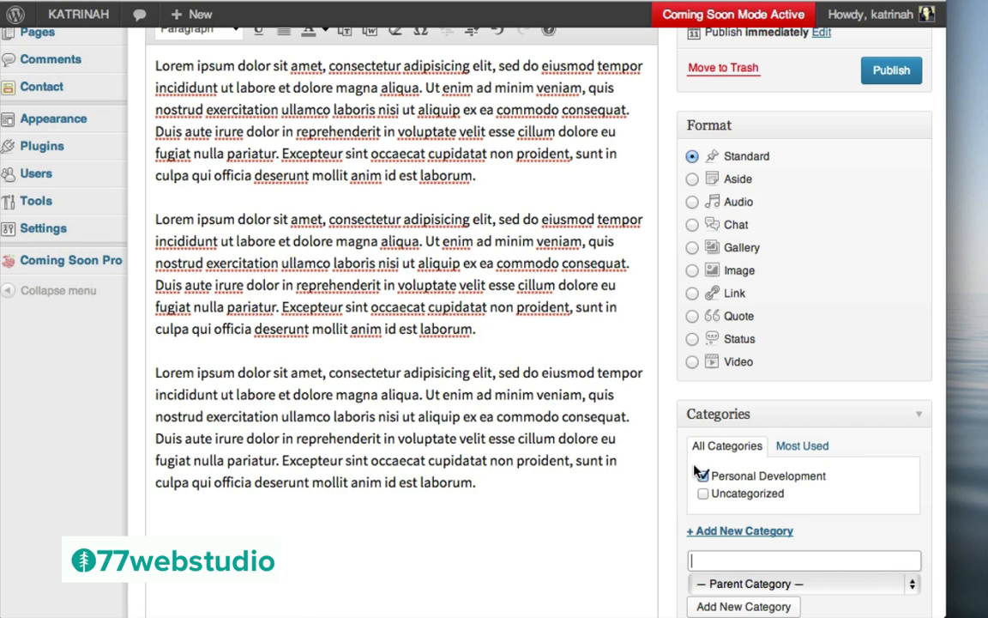
Add the tag Goals to the post
{"action": "scroll", "coordinate": [697, 471], "scroll_direction": "down", "scroll_amount": 2}
{"action": "scroll", "coordinate": [696, 471], "scroll_direction": "down", "scroll_amount": 3}
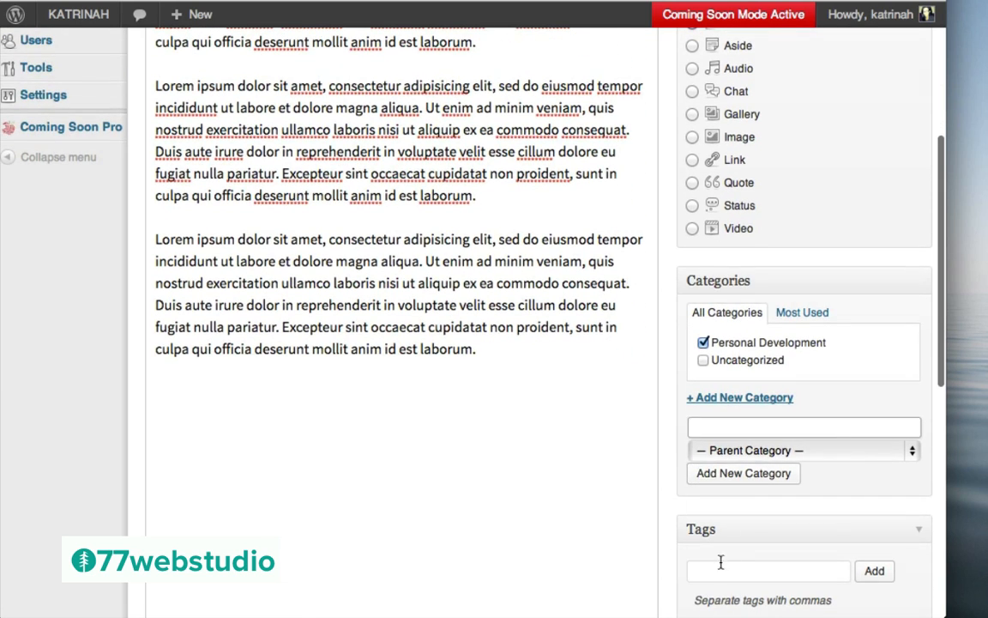
{"action": "scroll", "coordinate": [755, 522], "scroll_direction": "down", "scroll_amount": 5}
{"action": "left_click", "coordinate": [707, 419]}
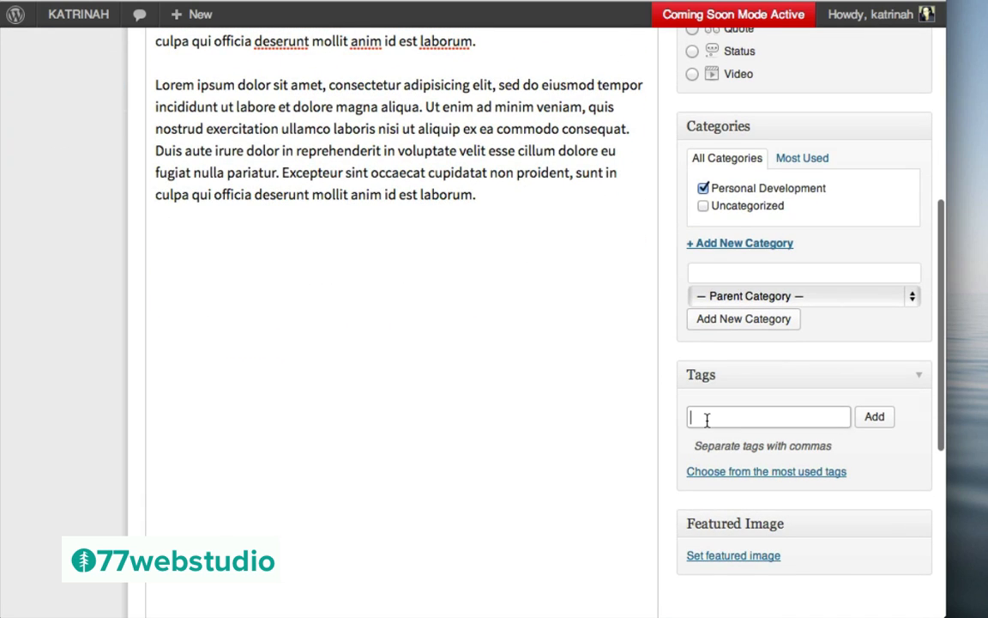
{"action": "type", "text": "Goals"}
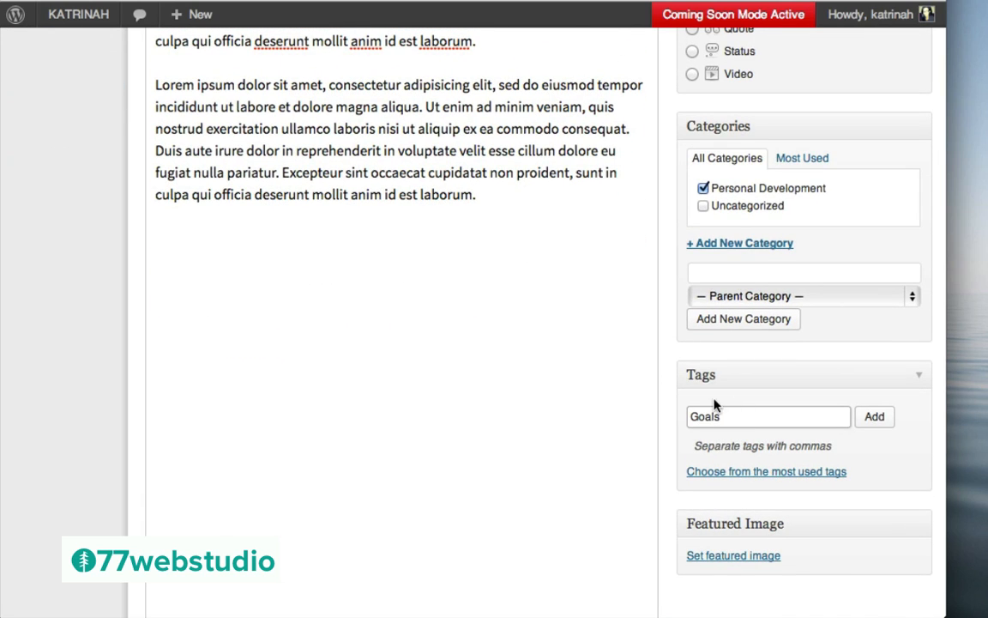
{"action": "left_click", "coordinate": [875, 418]}
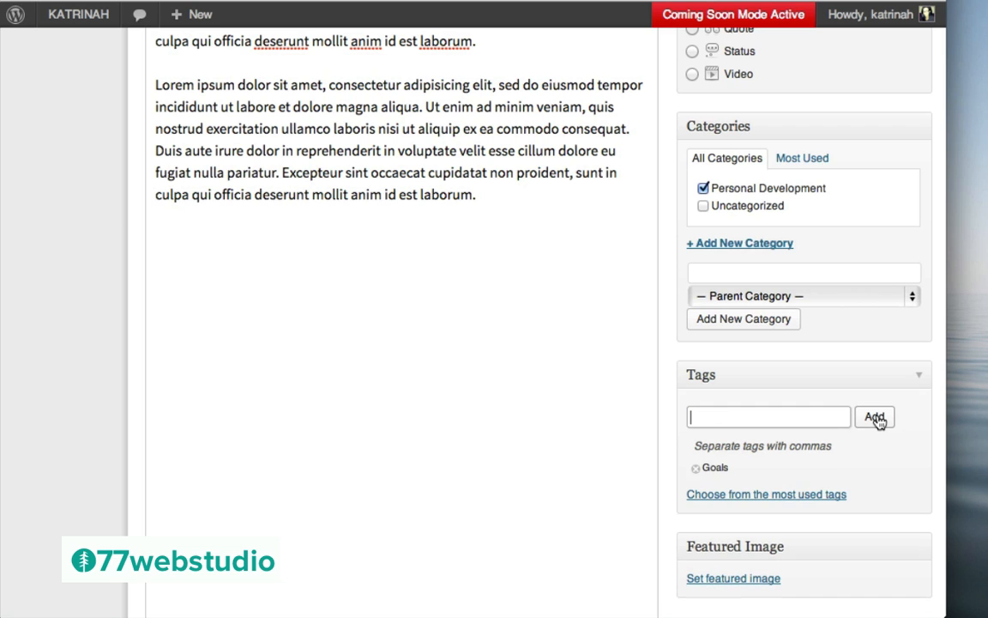
{"action": "scroll", "coordinate": [708, 450], "scroll_direction": "down", "scroll_amount": 5}
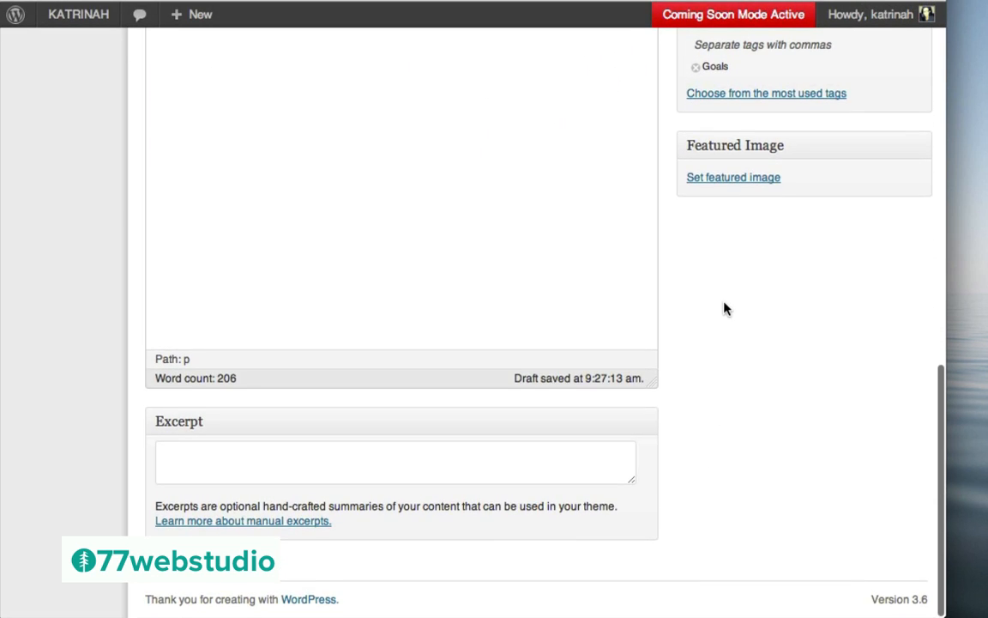
{"action": "scroll", "coordinate": [725, 309], "scroll_direction": "up", "scroll_amount": 3}
{"action": "scroll", "coordinate": [725, 309], "scroll_direction": "up", "scroll_amount": 8}
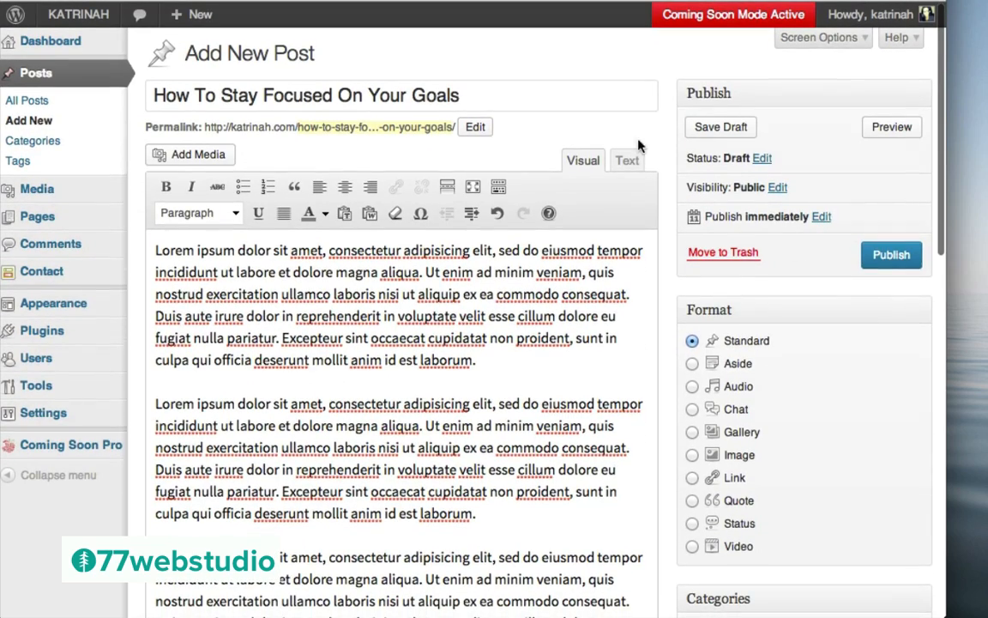
Publish 'How To Stay Focused On Your Goals' and view the live post on the site
{"action": "left_click", "coordinate": [888, 256]}
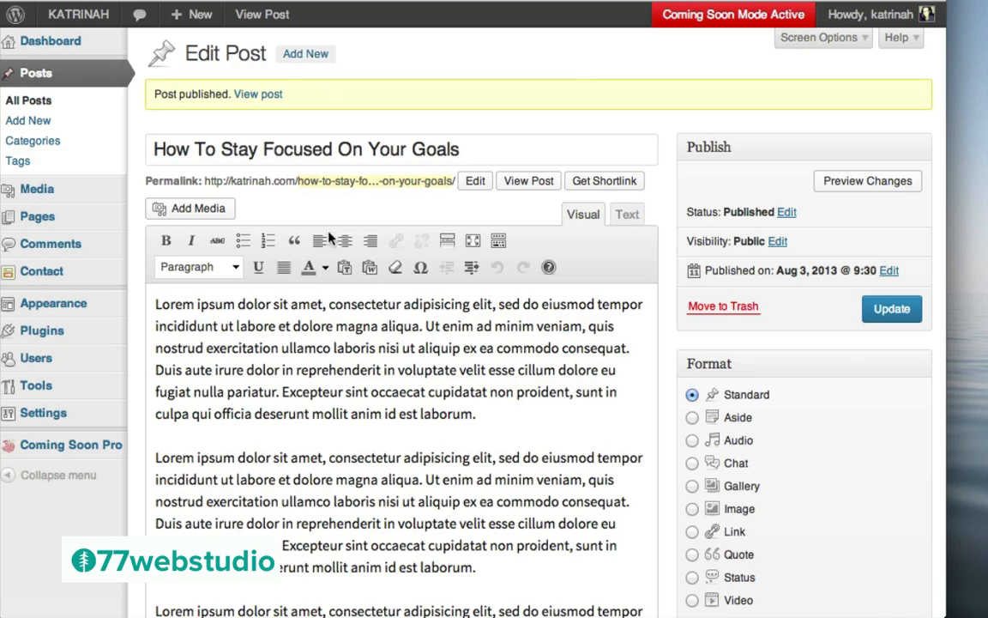
{"action": "left_click", "coordinate": [264, 96]}
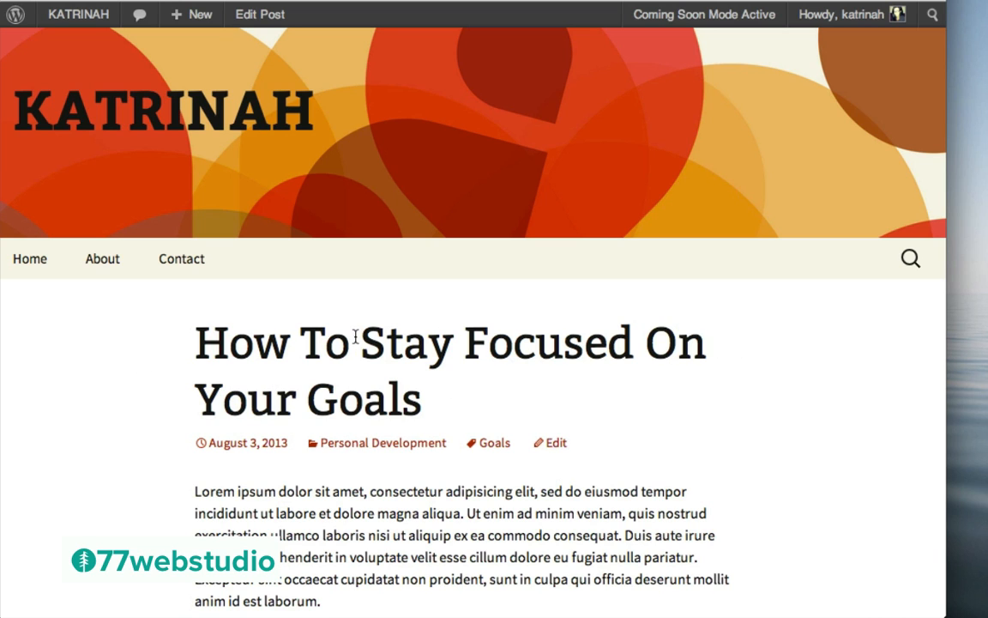
{"action": "scroll", "coordinate": [801, 397], "scroll_direction": "down", "scroll_amount": 10}
{"action": "scroll", "coordinate": [800, 397], "scroll_direction": "down", "scroll_amount": 5}
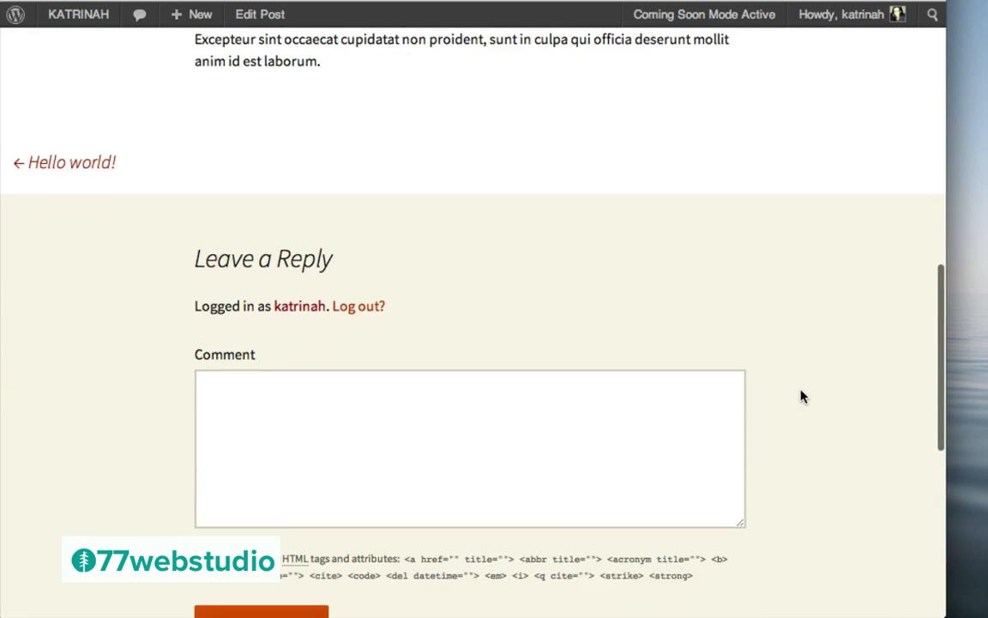
{"action": "scroll", "coordinate": [725, 302], "scroll_direction": "down", "scroll_amount": 4}
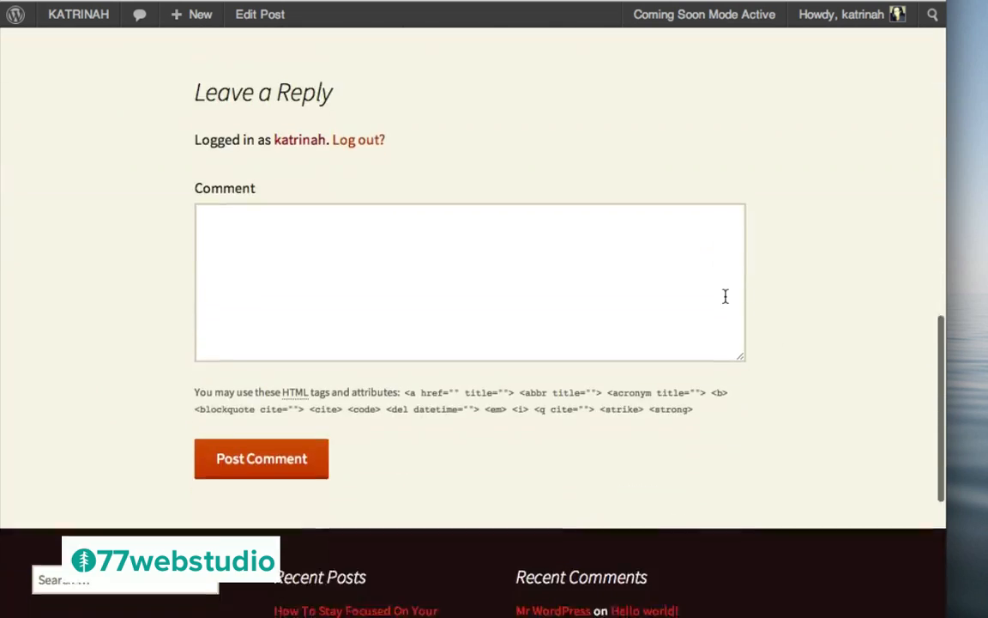
{"action": "scroll", "coordinate": [725, 302], "scroll_direction": "up", "scroll_amount": 15}
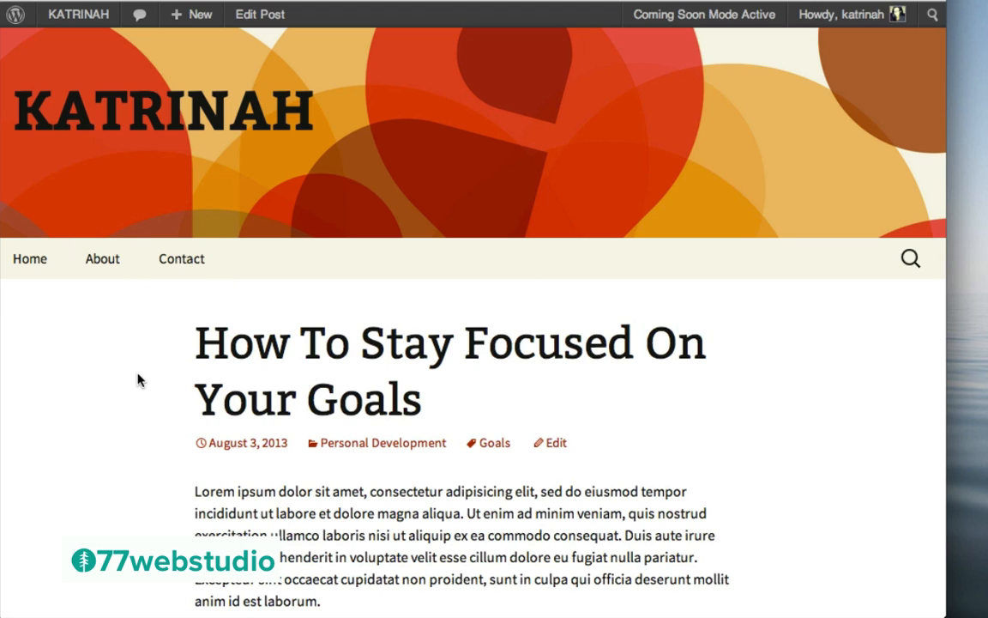
From the Dashboard, add a new post and paste the Michael Franti 'All People' album title
{"action": "mouse_move", "coordinate": [73, 21]}
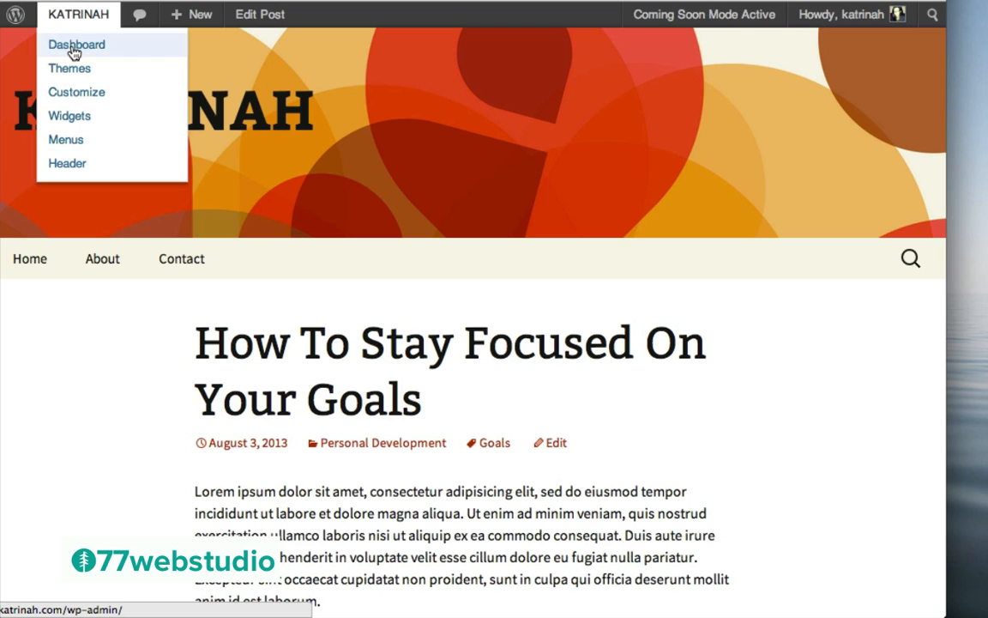
{"action": "left_click", "coordinate": [73, 47]}
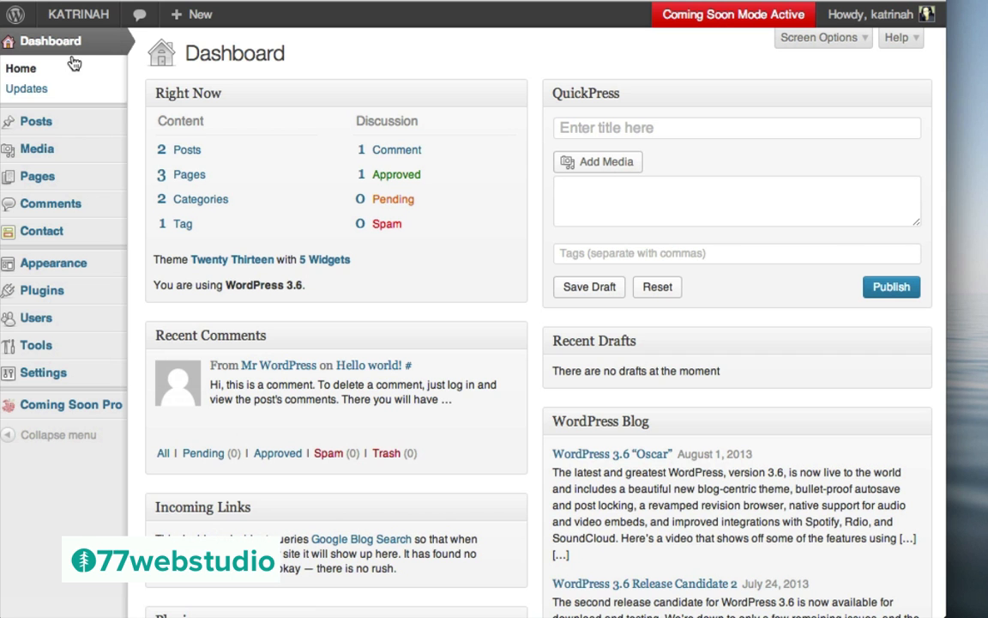
{"action": "left_click", "coordinate": [41, 125]}
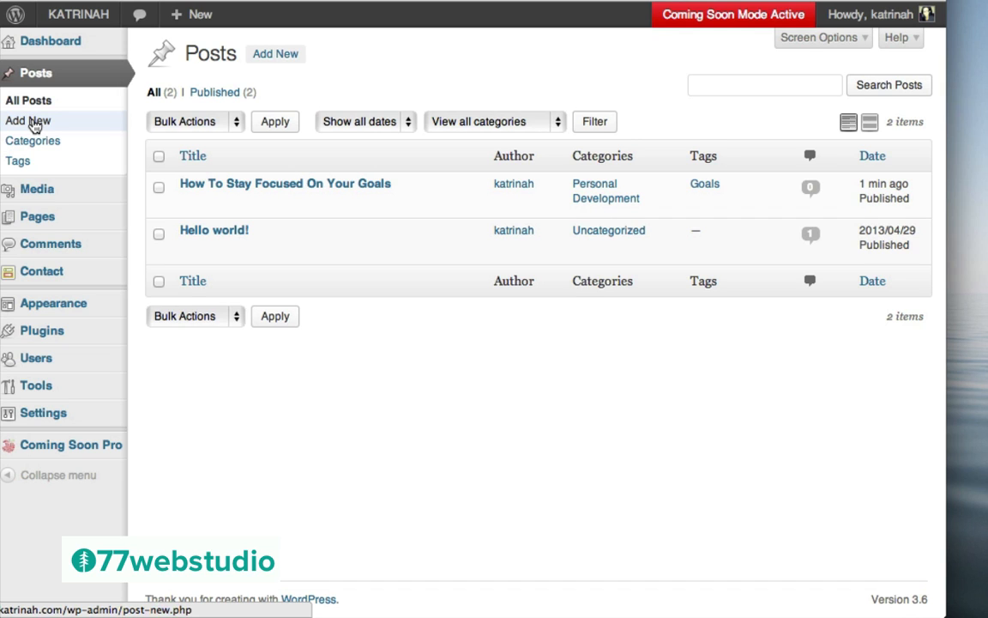
{"action": "left_click", "coordinate": [33, 125]}
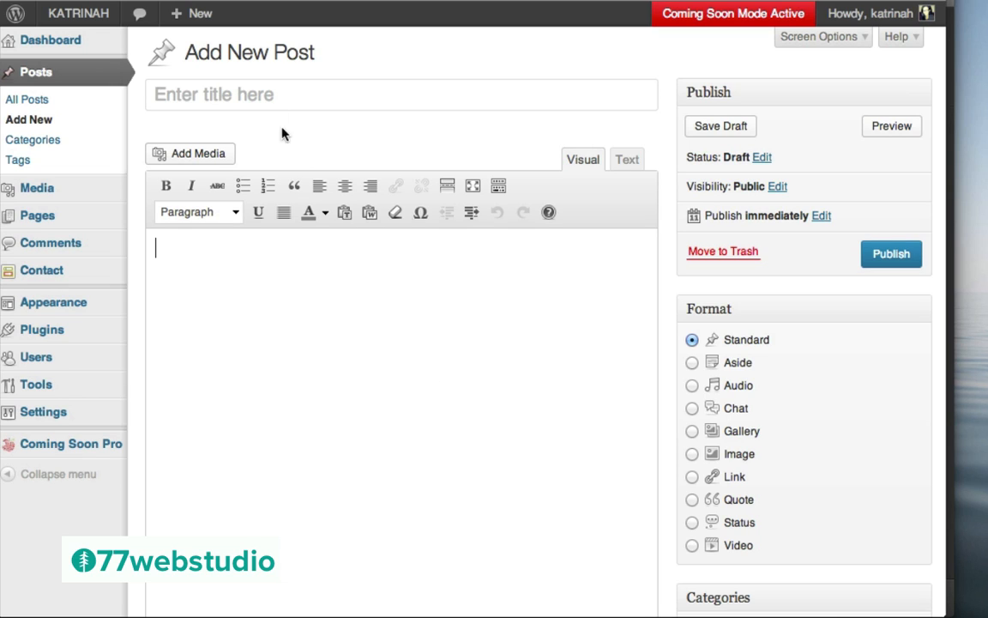
{"action": "left_click", "coordinate": [173, 93]}
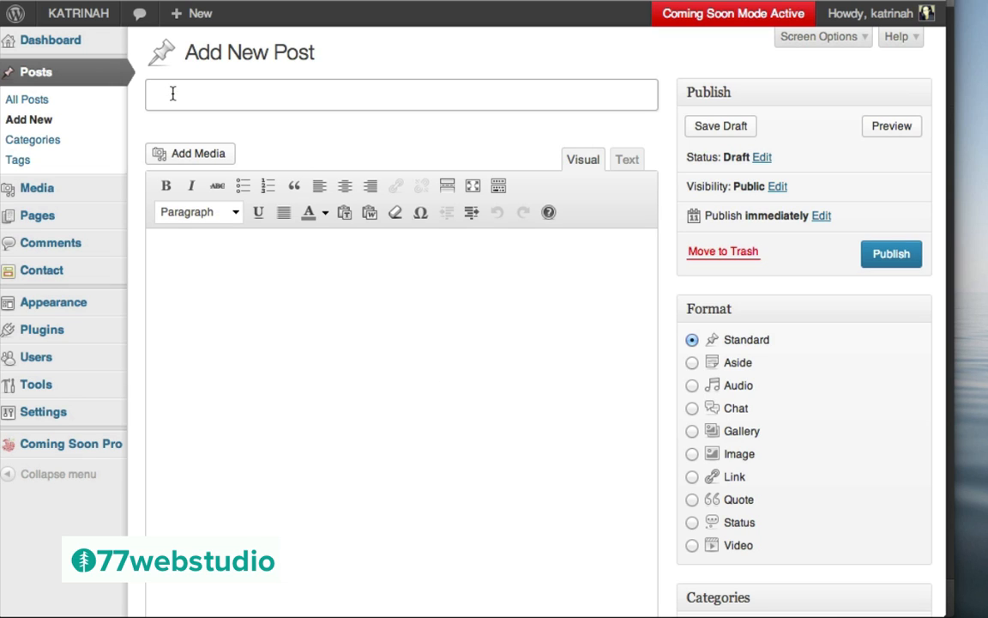
{"action": "key", "text": "super+v"}
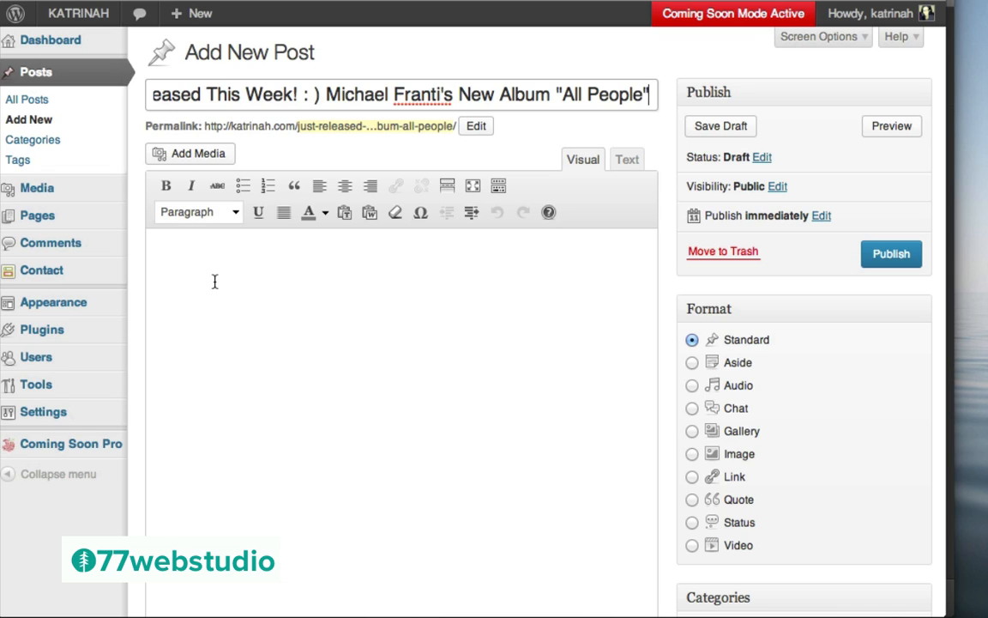
{"action": "left_click", "coordinate": [214, 281]}
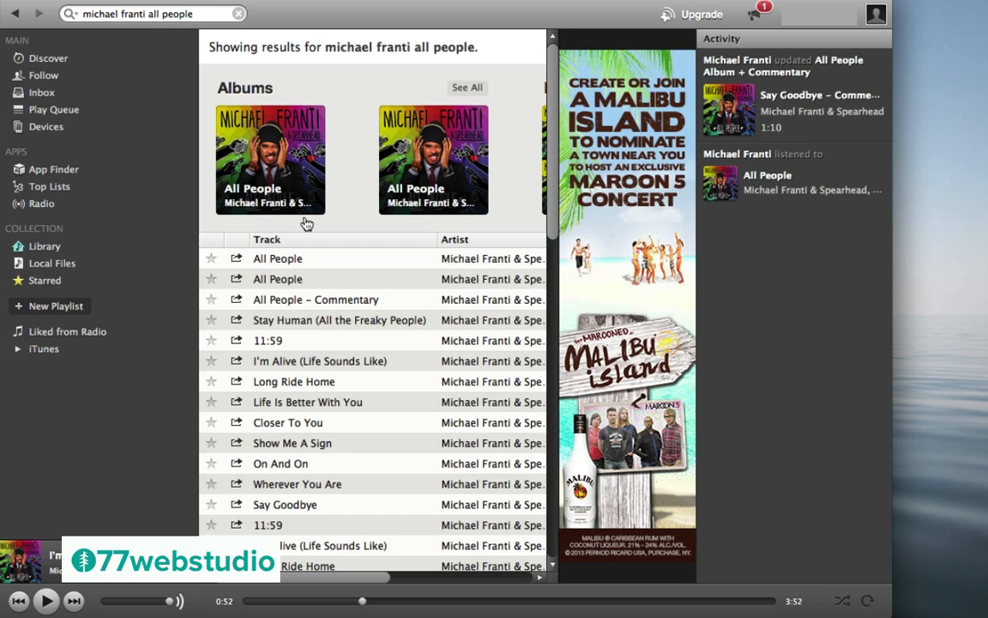
Copy the Spotify embed code for track 3, I'm Alive (Life Sounds Like), from All People
{"action": "left_click", "coordinate": [409, 140]}
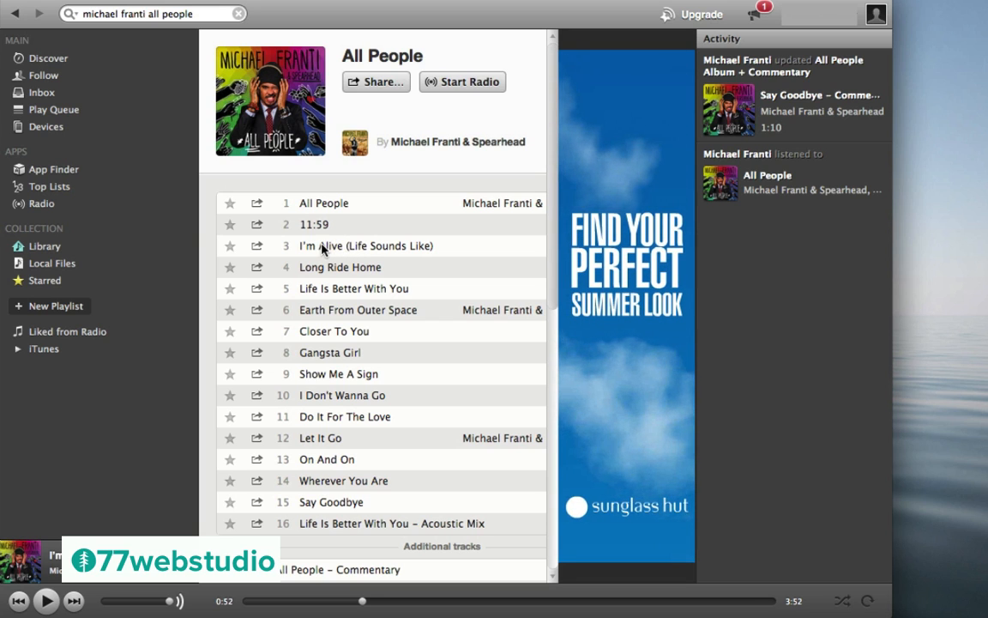
{"action": "left_click", "coordinate": [323, 247]}
{"action": "right_click", "coordinate": [323, 247]}
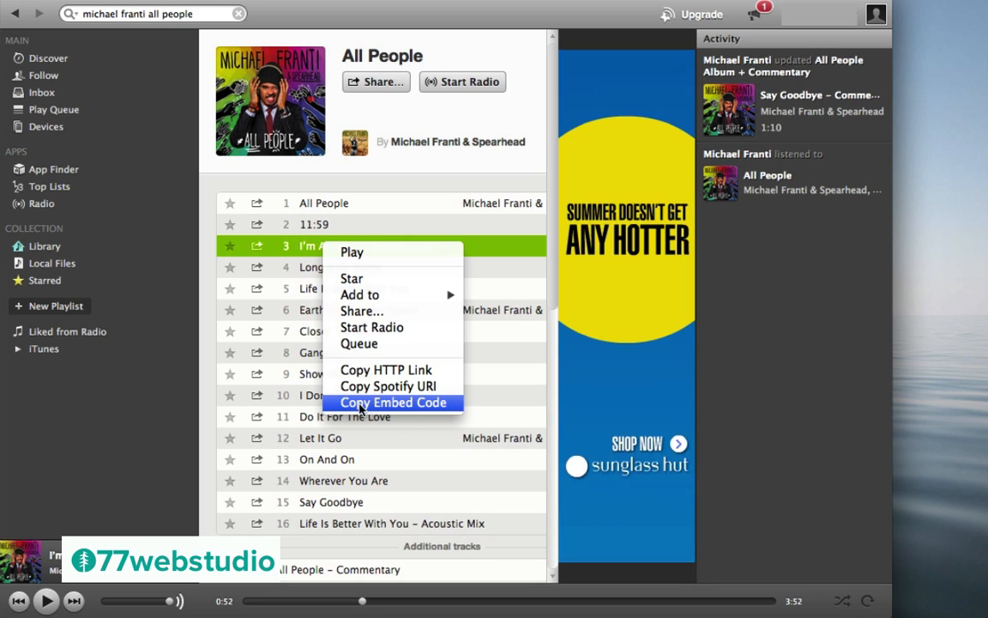
{"action": "left_click", "coordinate": [403, 405]}
{"action": "left_click", "coordinate": [399, 400]}
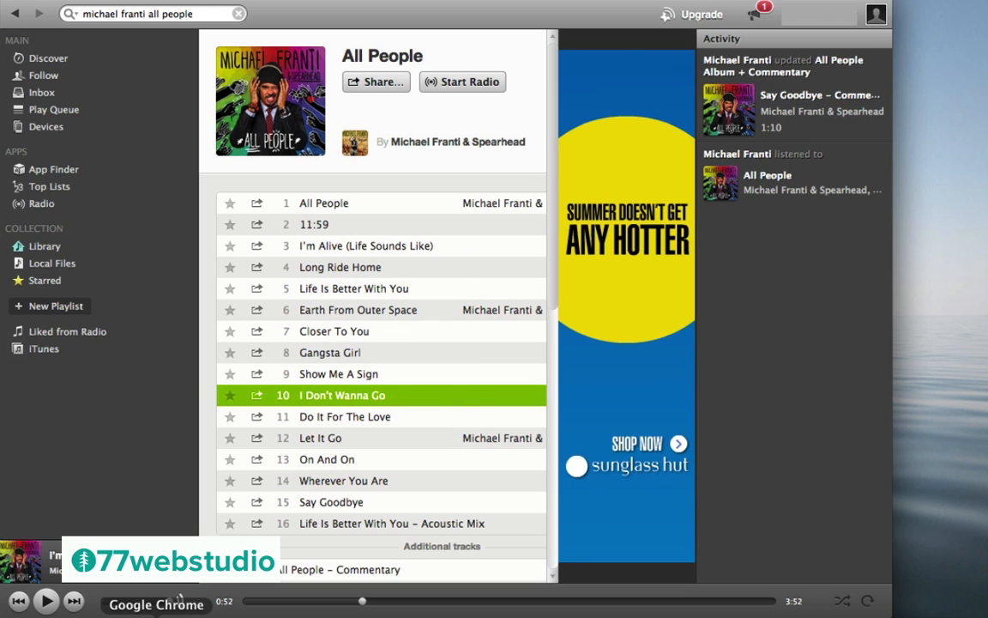
{"action": "left_click", "coordinate": [177, 599]}
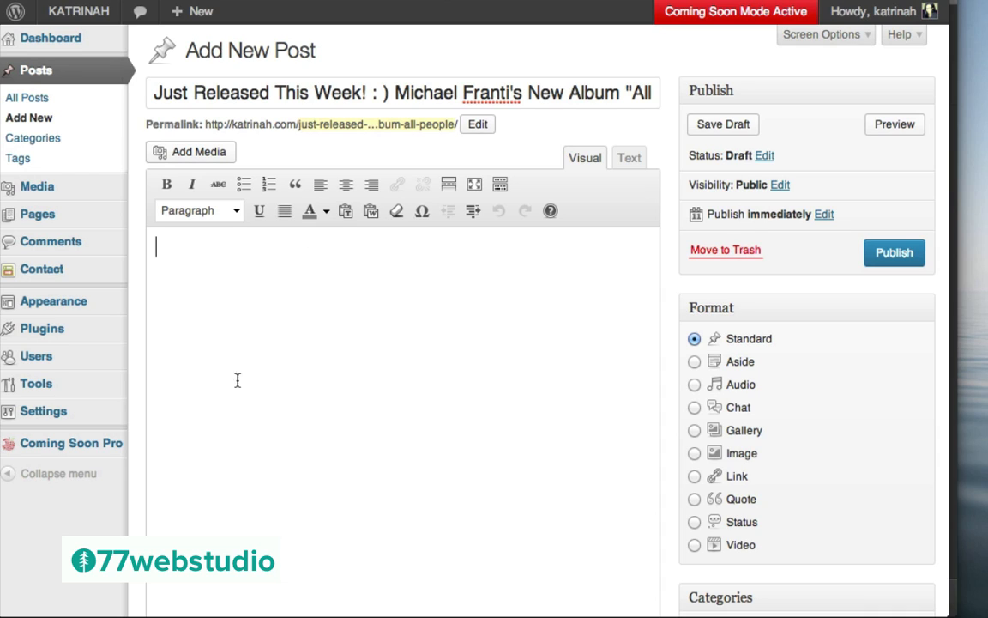
In the Text editor, paste the Spotify embed code and add two blank lines above it
{"action": "left_click", "coordinate": [630, 158]}
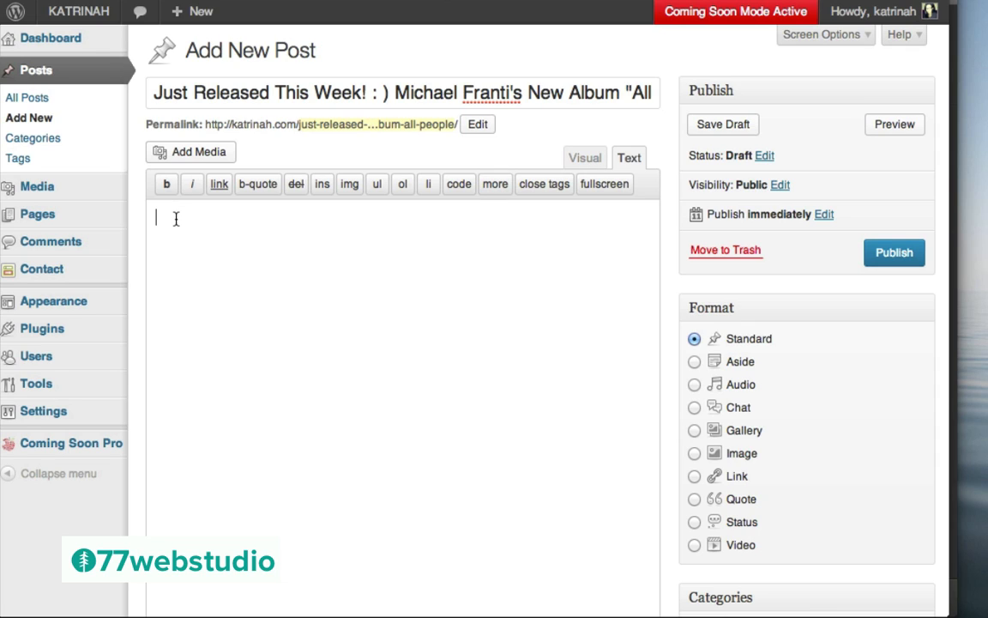
{"action": "key", "text": "ctrl+v"}
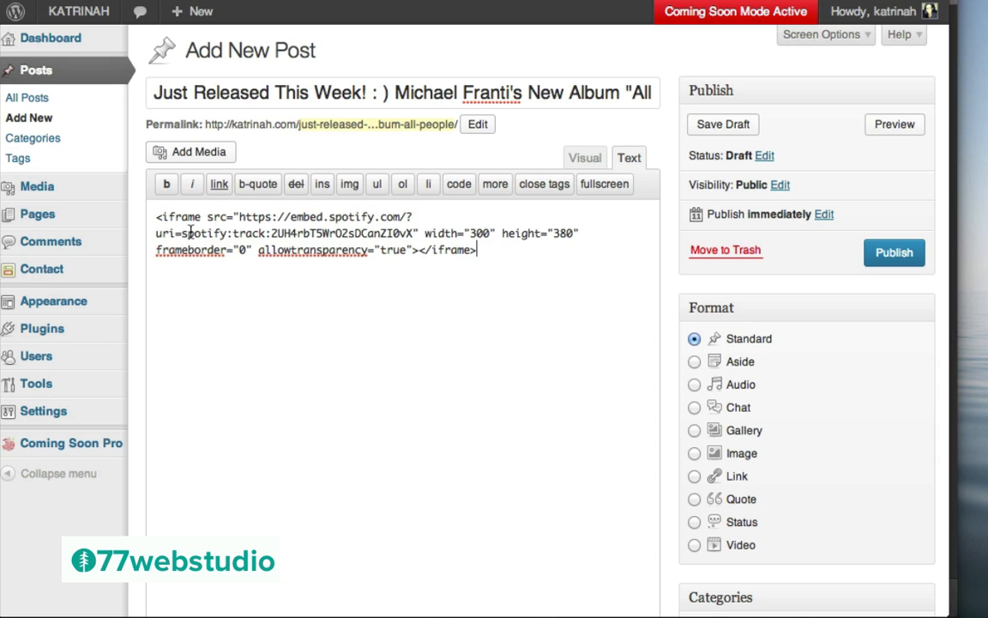
{"action": "left_click", "coordinate": [157, 217]}
{"action": "key", "text": "Return"}
{"action": "key", "text": "Return"}
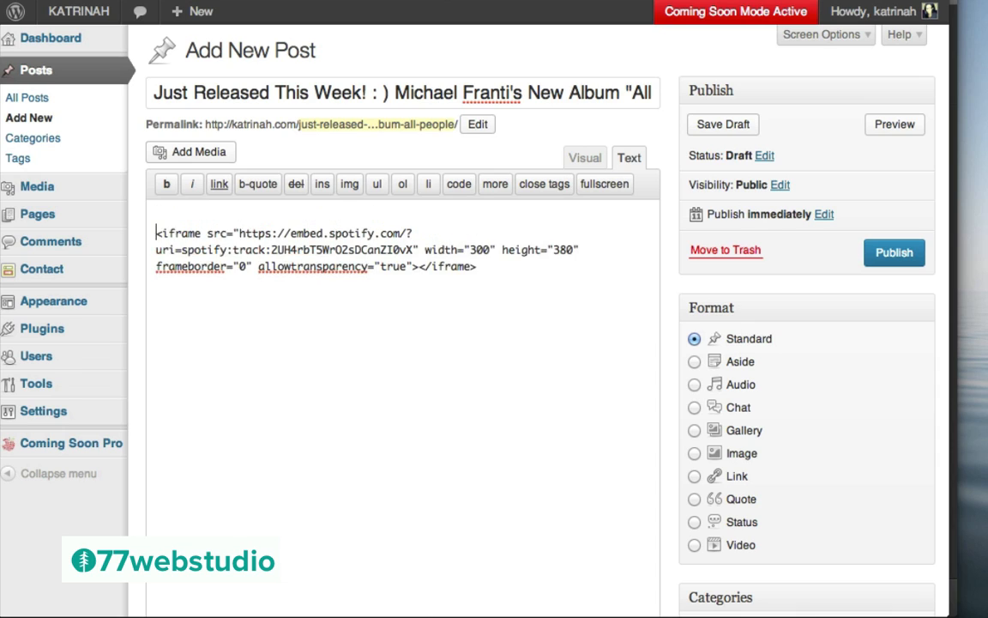
{"action": "left_click", "coordinate": [160, 215]}
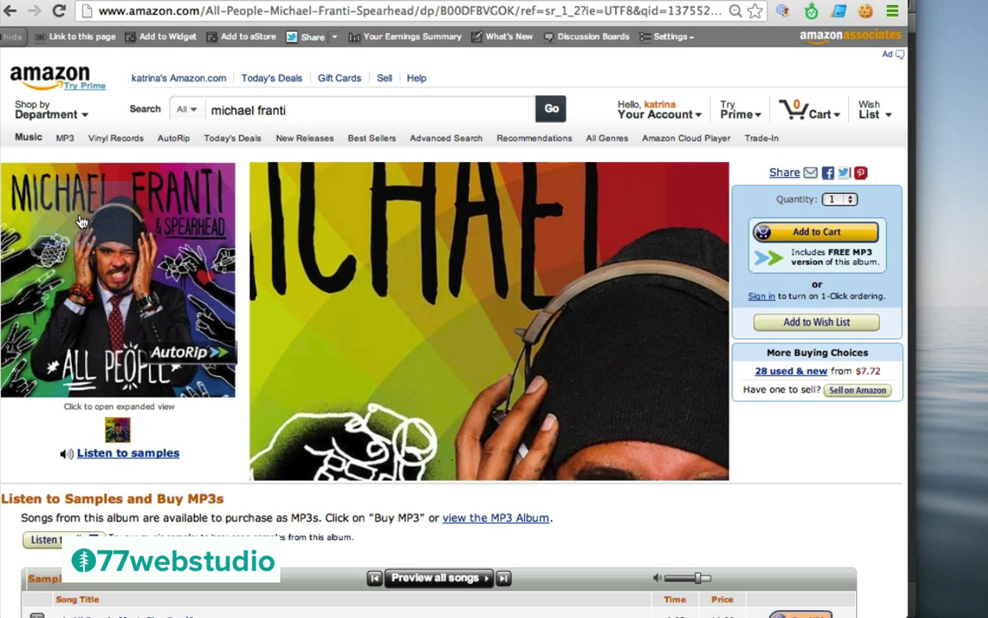
Select the Amazon All People album page's URL in the address bar to copy it
{"action": "left_click", "coordinate": [200, 10]}
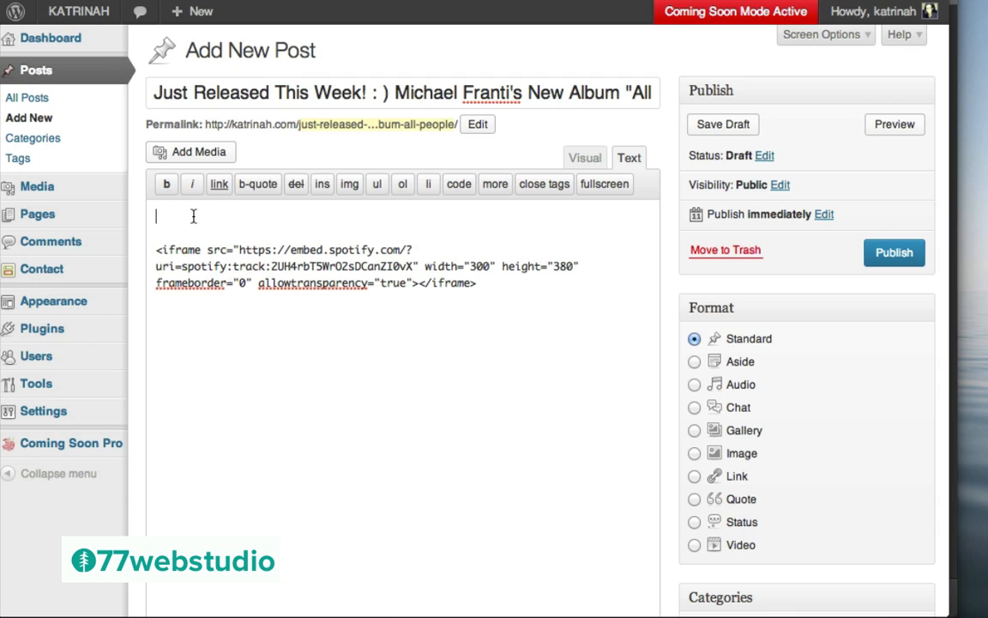
Type 'This album rocks! Get it on Amazon.com!' above the embed and select it in the Visual editor
{"action": "type", "text": "This album rocks! Get it on Amazon.com!"}
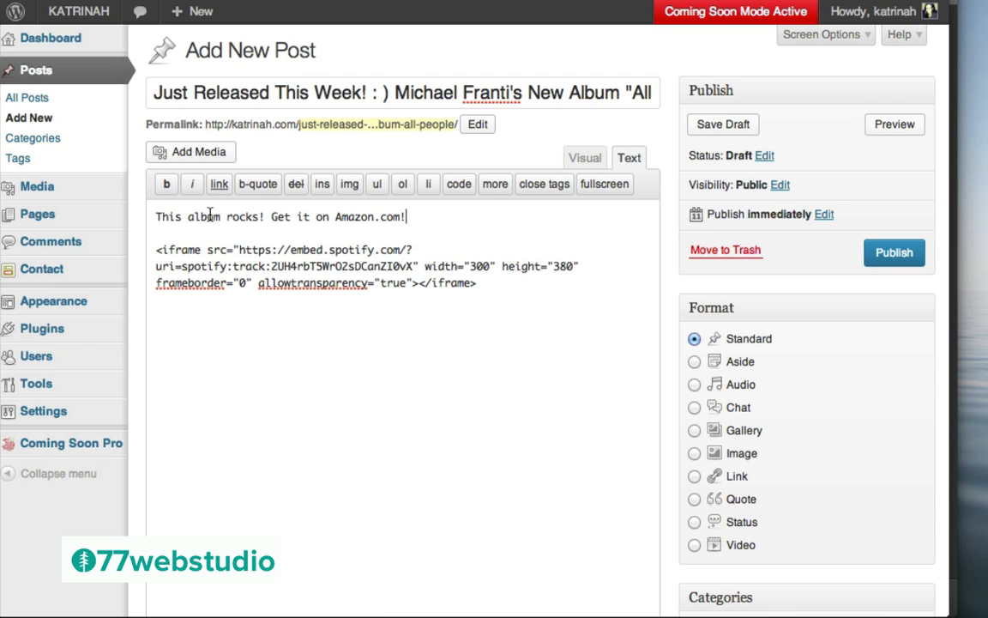
{"action": "left_click_drag", "start_coordinate": [409, 216], "coordinate": [142, 219]}
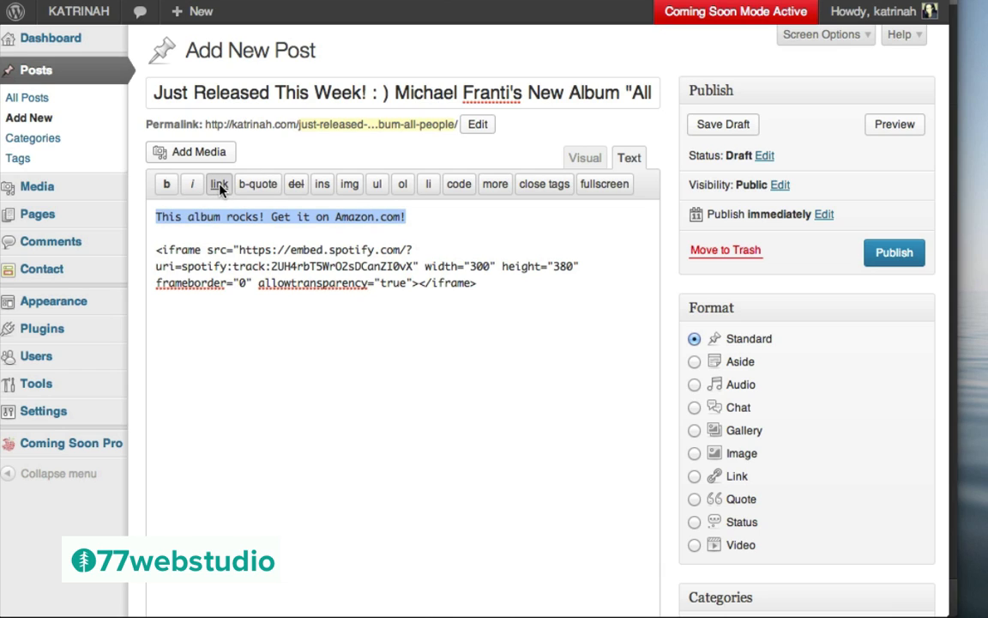
{"action": "left_click", "coordinate": [586, 159]}
{"action": "left_click_drag", "start_coordinate": [408, 247], "coordinate": [149, 248]}
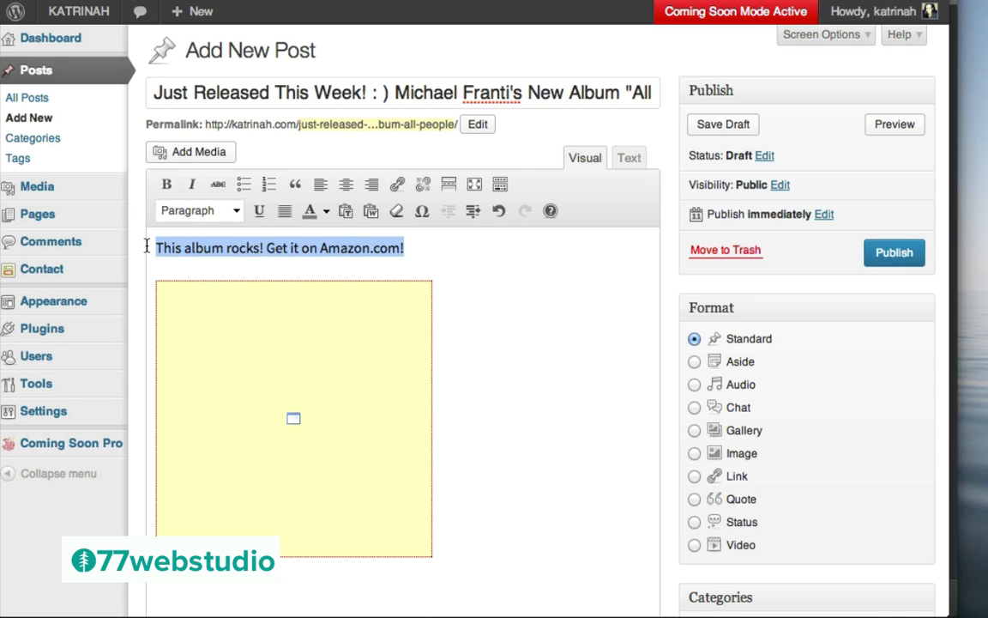
Link the selected sentence to the pasted Amazon album URL, opening in a new window/tab
{"action": "left_click", "coordinate": [398, 187]}
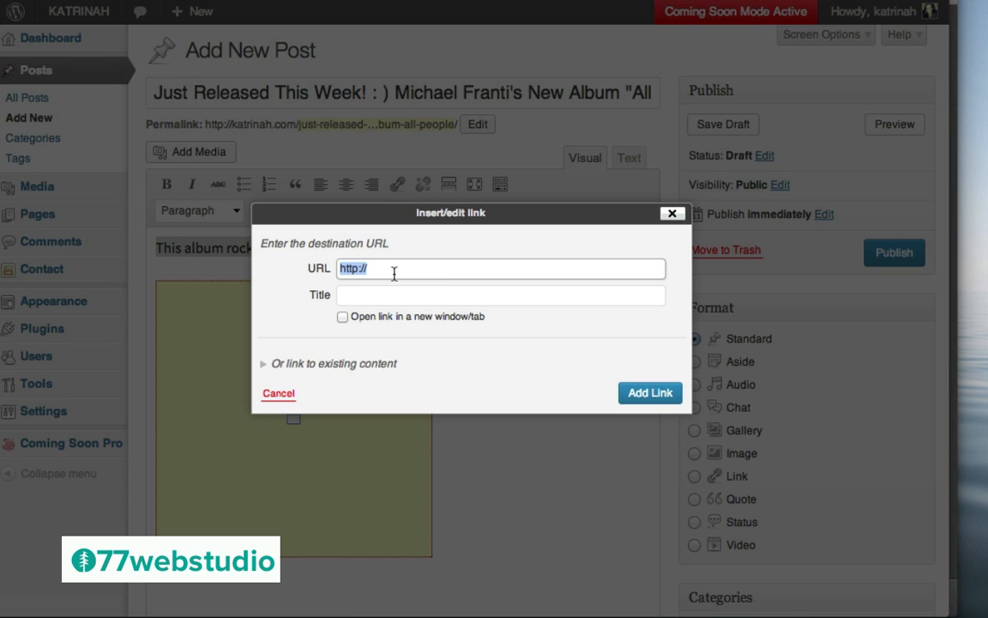
{"action": "key", "text": "super+v"}
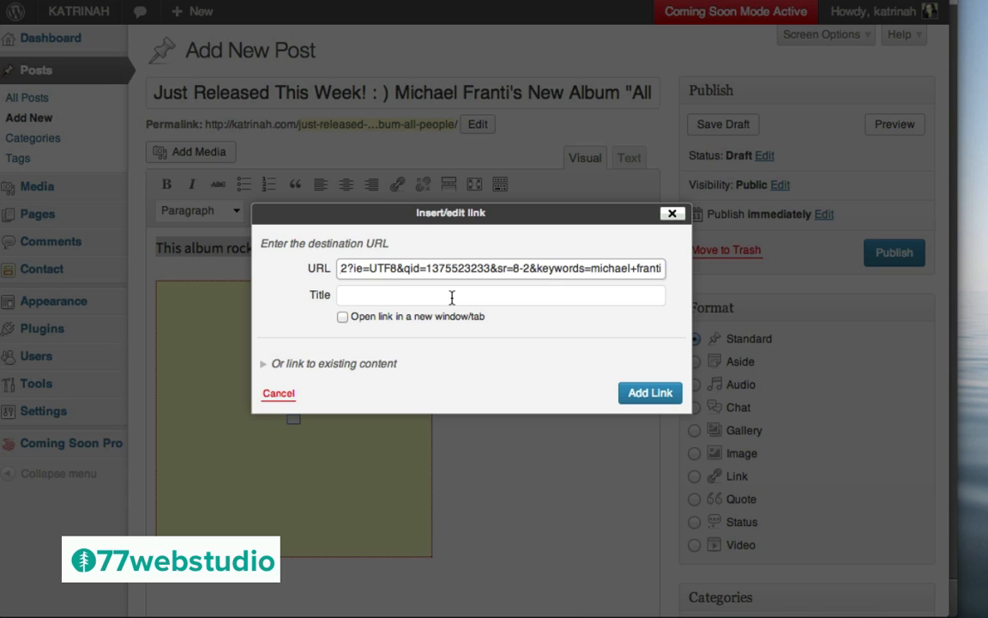
{"action": "left_click", "coordinate": [344, 318]}
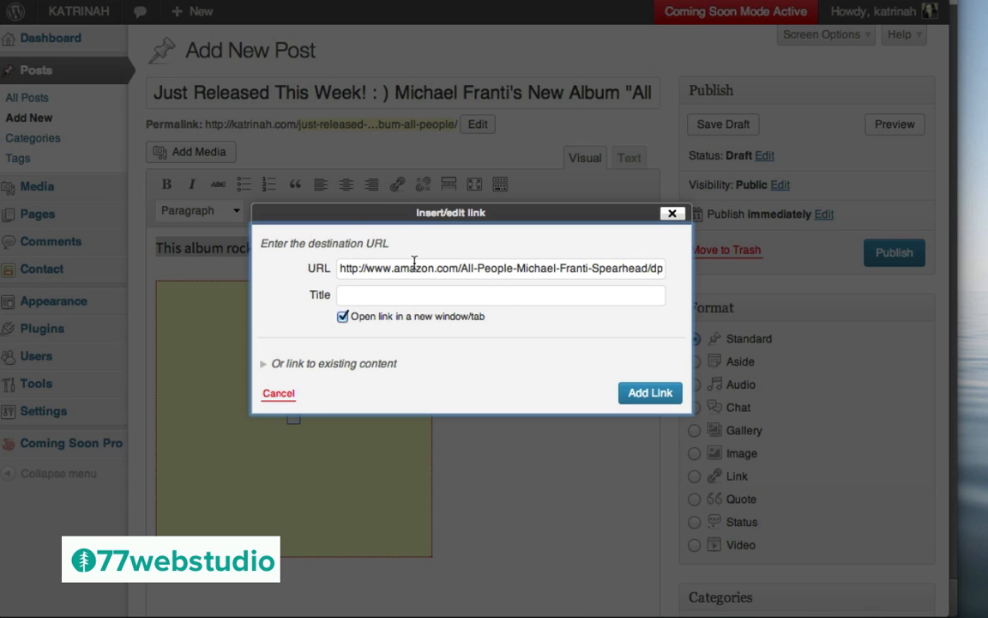
{"action": "left_click", "coordinate": [645, 393]}
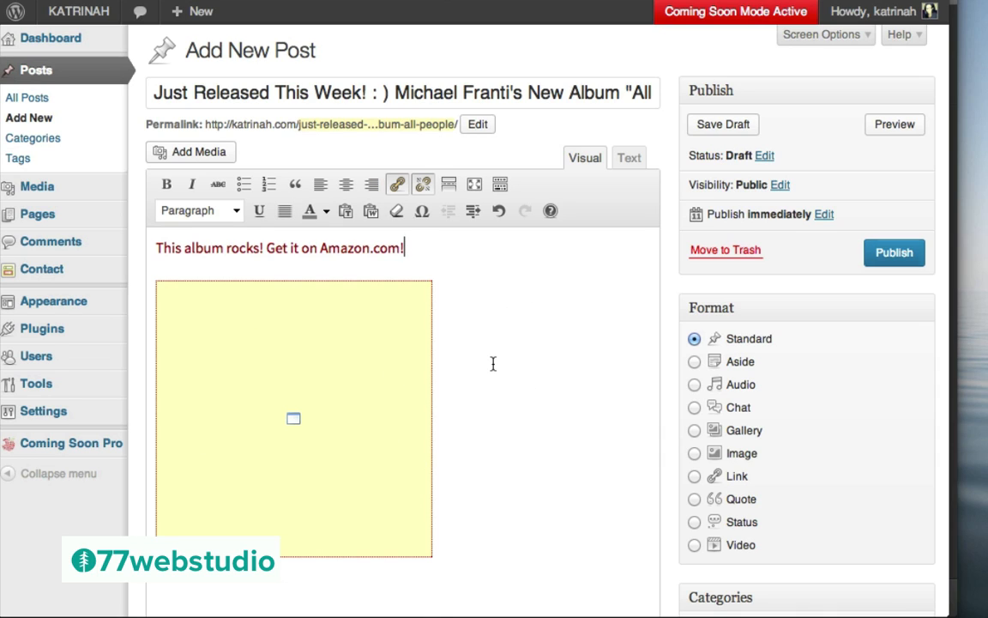
Choose Audio as the post format in the Format box
{"action": "left_click", "coordinate": [695, 385]}
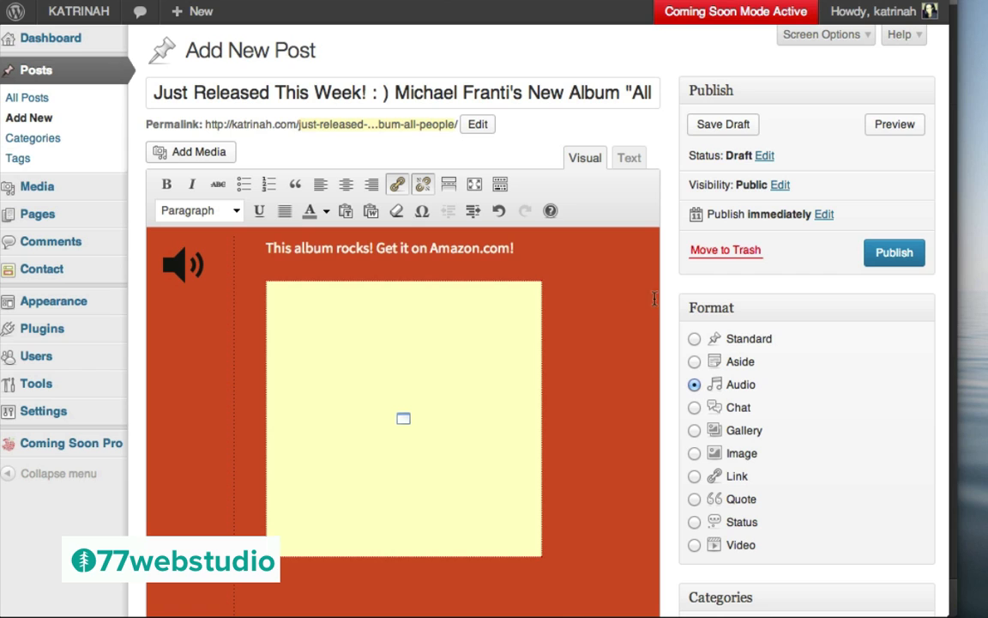
{"action": "scroll", "coordinate": [834, 335], "scroll_direction": "down", "scroll_amount": 5}
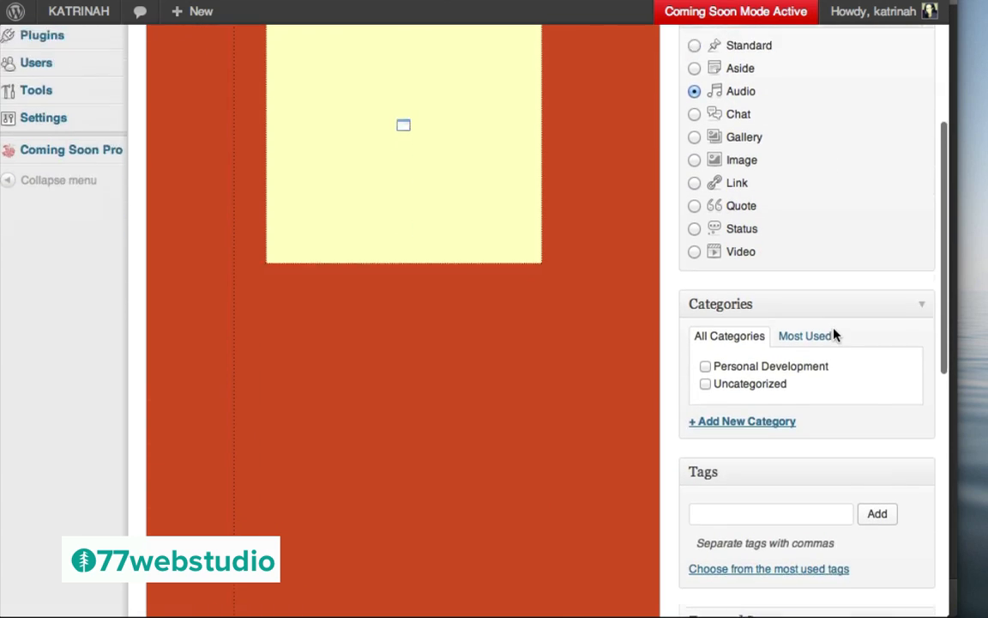
{"action": "scroll", "coordinate": [833, 335], "scroll_direction": "down", "scroll_amount": 1}
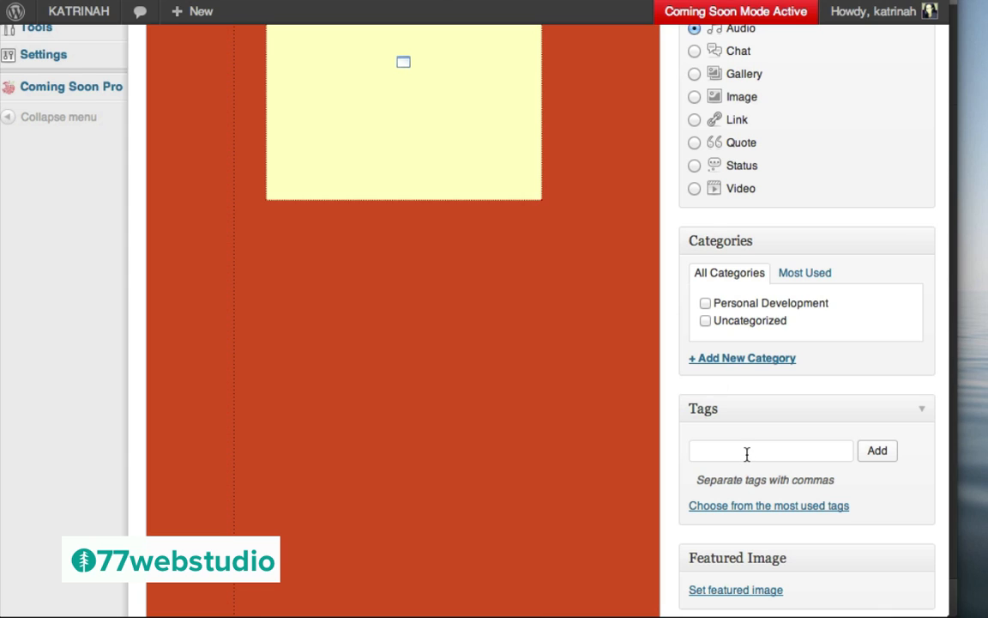
Create a new Music category and file the post under it
{"action": "left_click", "coordinate": [742, 357]}
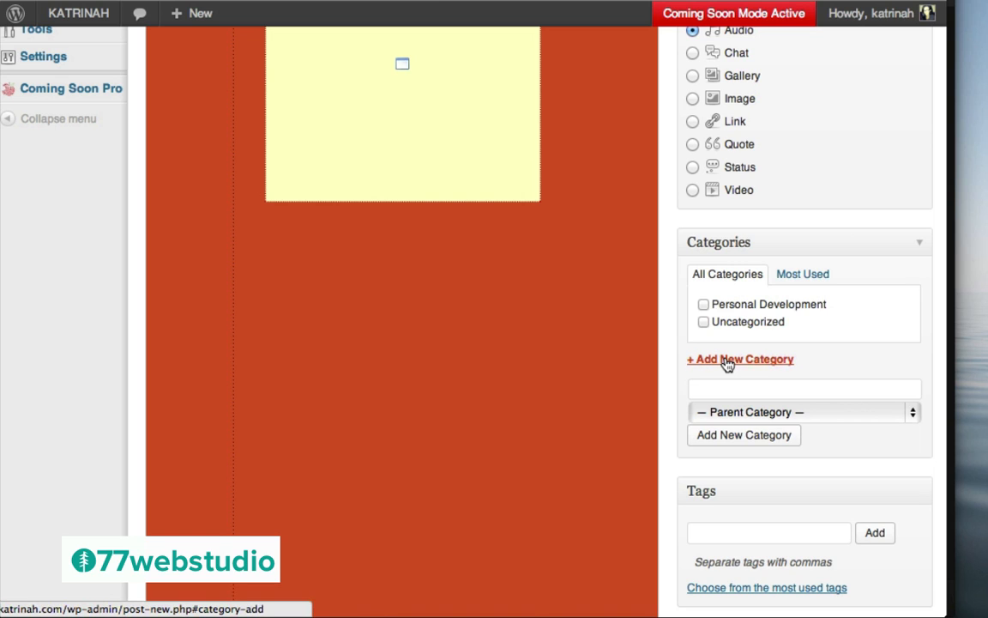
{"action": "left_click", "coordinate": [714, 390]}
{"action": "type", "text": "Muc"}
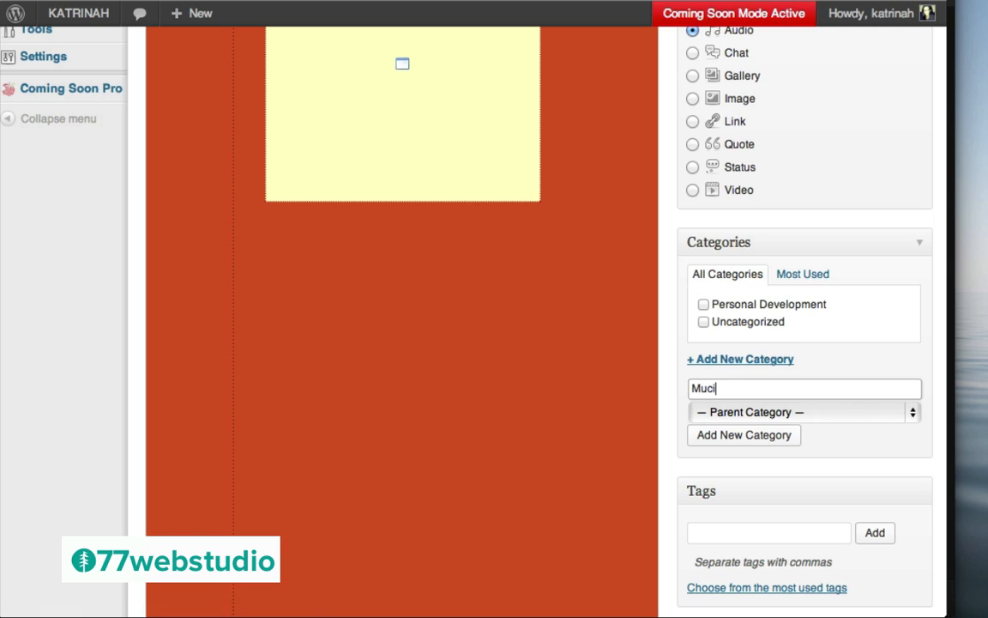
{"action": "key", "text": "BackSpace"}
{"action": "key", "text": "BackSpace"}
{"action": "type", "text": "sic"}
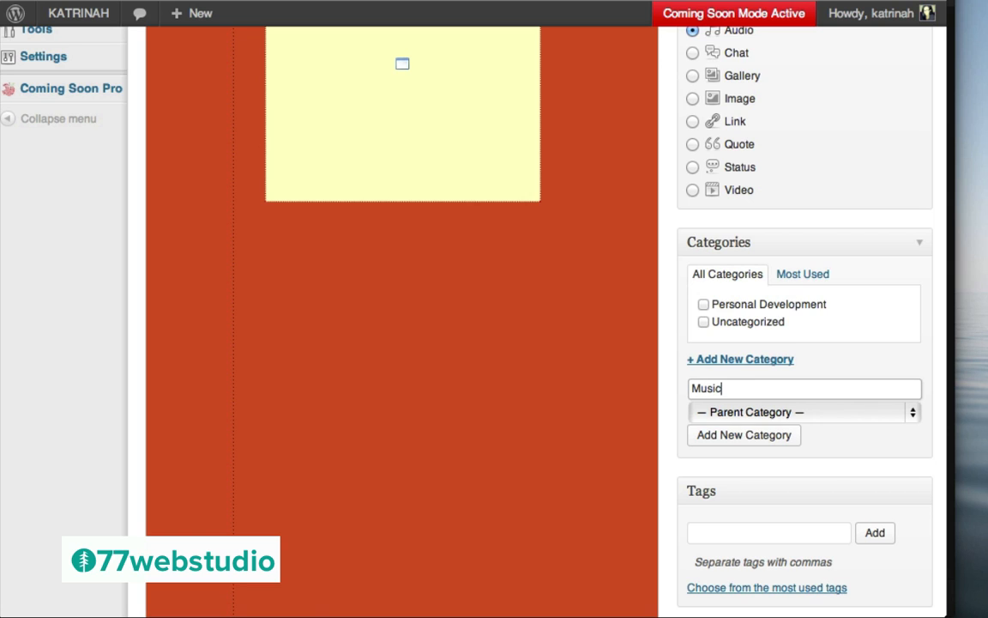
{"action": "left_click", "coordinate": [745, 435]}
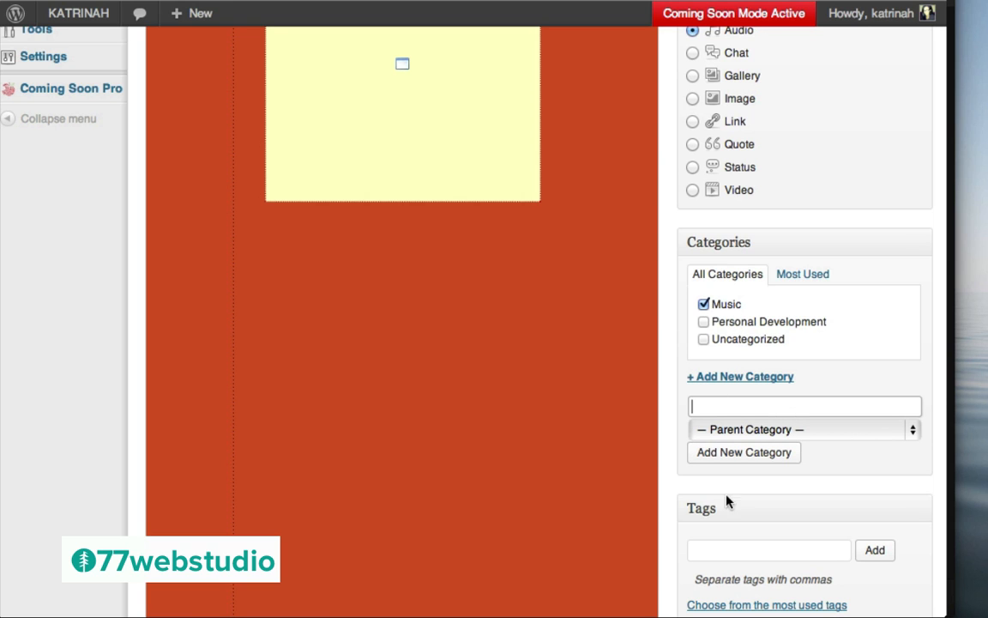
Add the tags All People and Michael Franti to the post
{"action": "scroll", "coordinate": [717, 541], "scroll_direction": "down", "scroll_amount": 3}
{"action": "left_click", "coordinate": [704, 441]}
{"action": "type", "text": "All People, Michael Franti"}
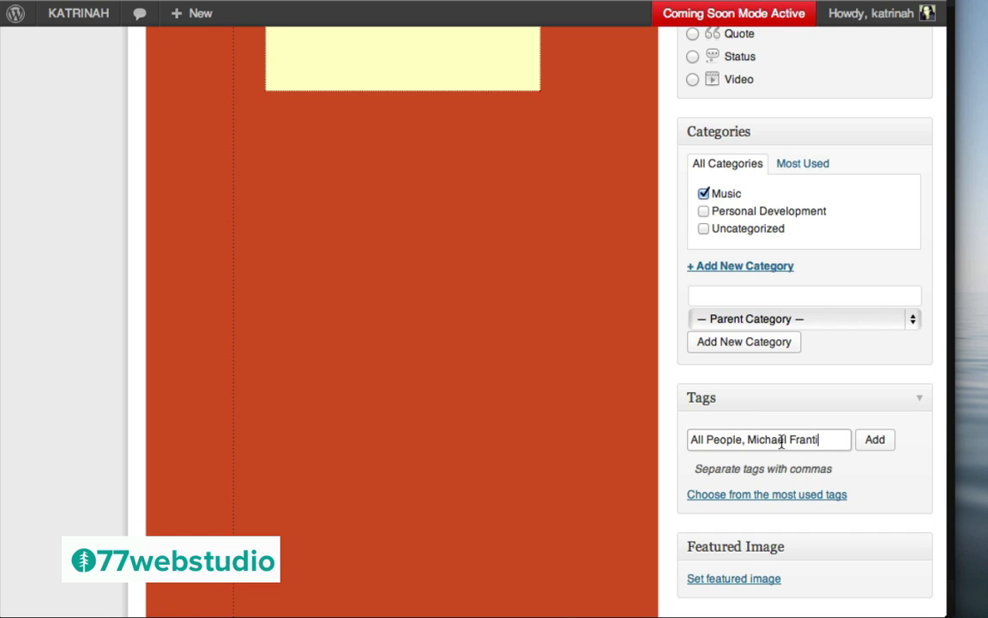
{"action": "left_click", "coordinate": [877, 442]}
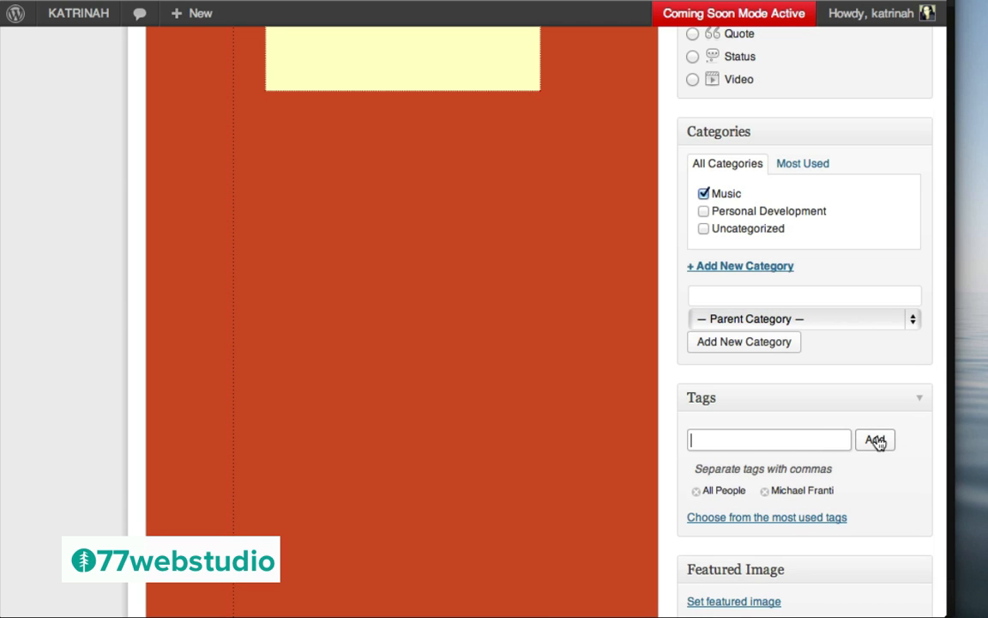
{"action": "scroll", "coordinate": [745, 433], "scroll_direction": "down", "scroll_amount": 5}
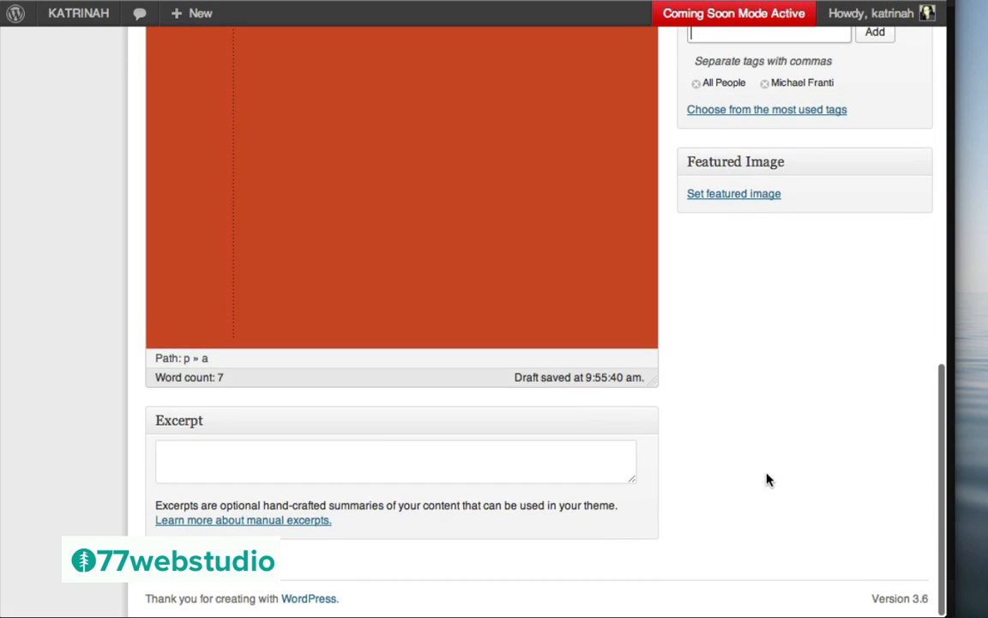
{"action": "scroll", "coordinate": [765, 479], "scroll_direction": "up", "scroll_amount": 10}
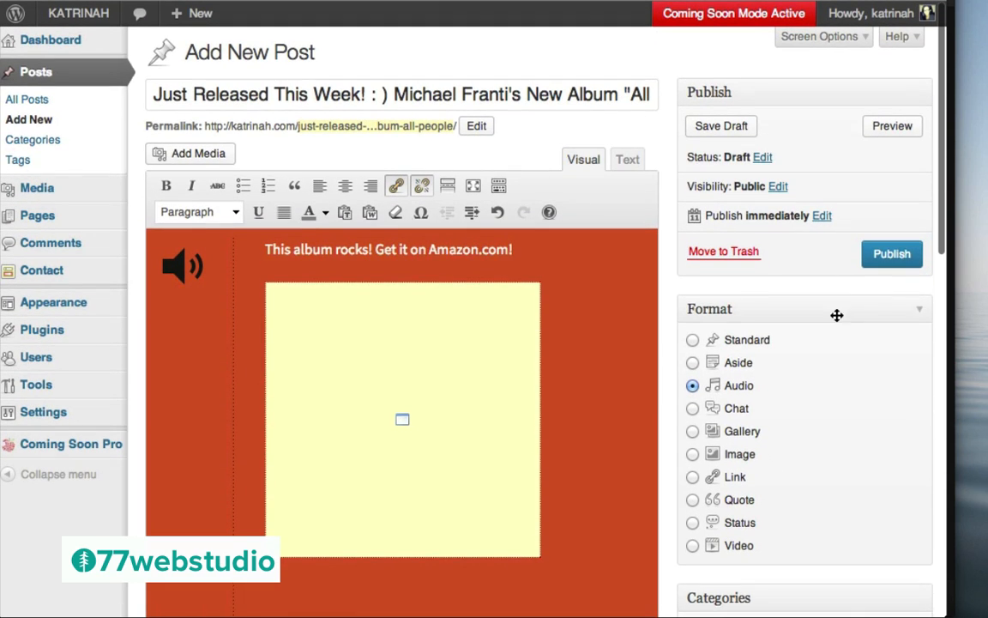
Publish the I'm Alive album post and view it on the live site
{"action": "left_click", "coordinate": [893, 256]}
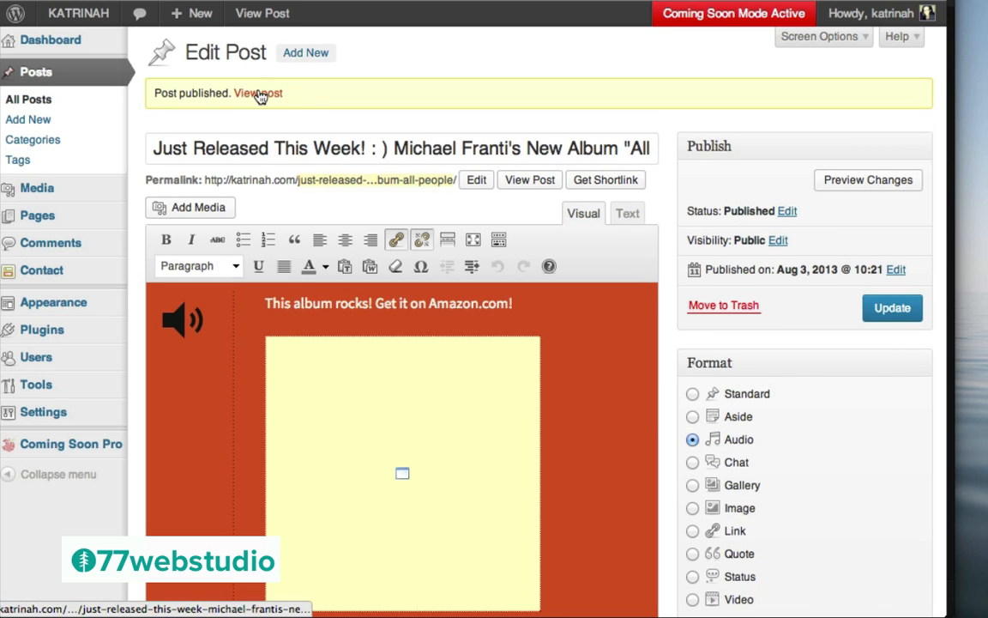
{"action": "left_click", "coordinate": [260, 94]}
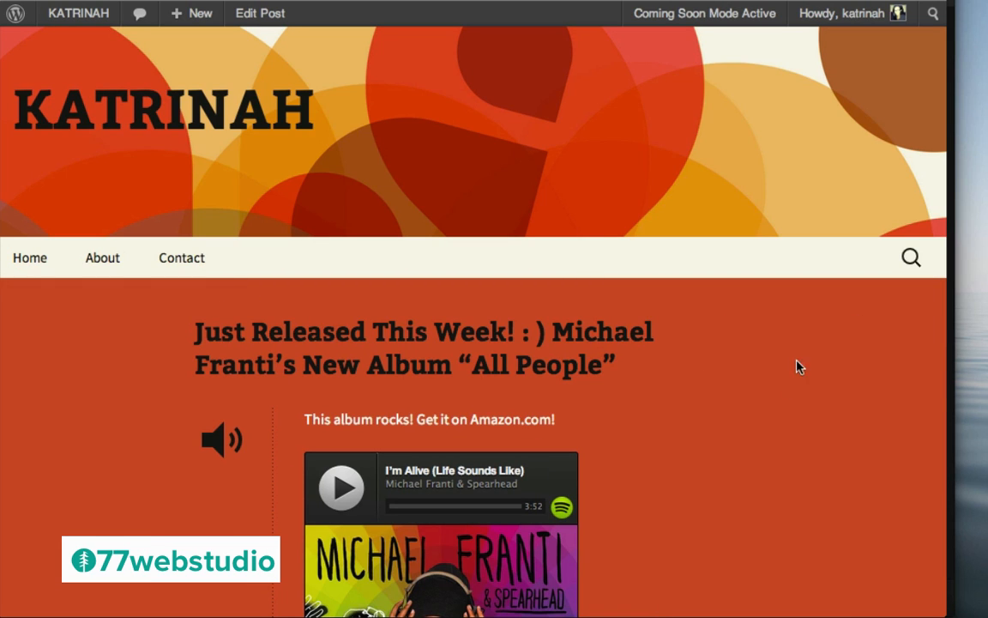
{"action": "scroll", "coordinate": [743, 384], "scroll_direction": "down", "scroll_amount": 5}
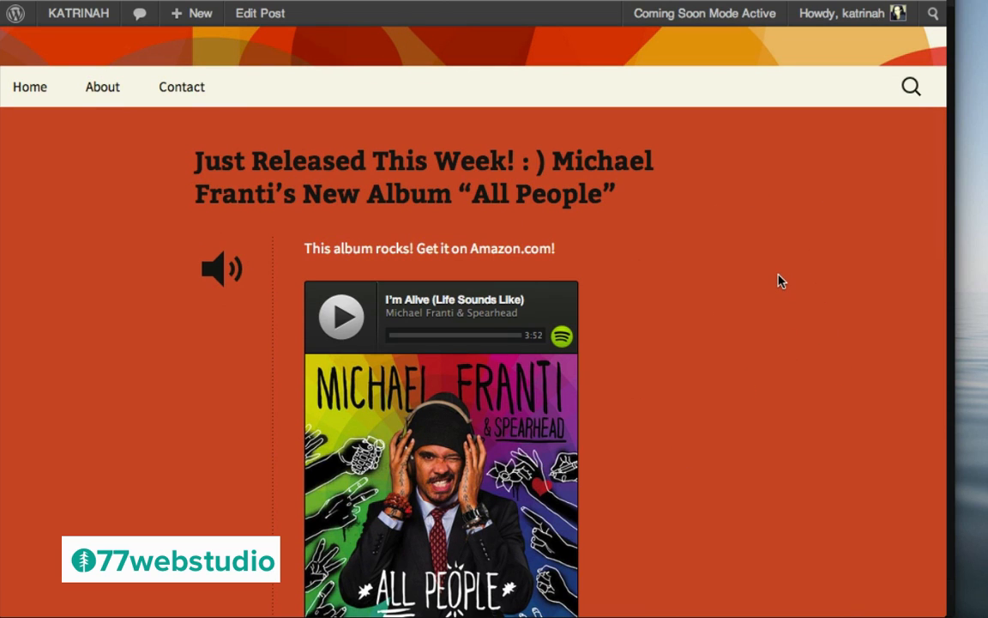
{"action": "scroll", "coordinate": [788, 275], "scroll_direction": "down", "scroll_amount": 2}
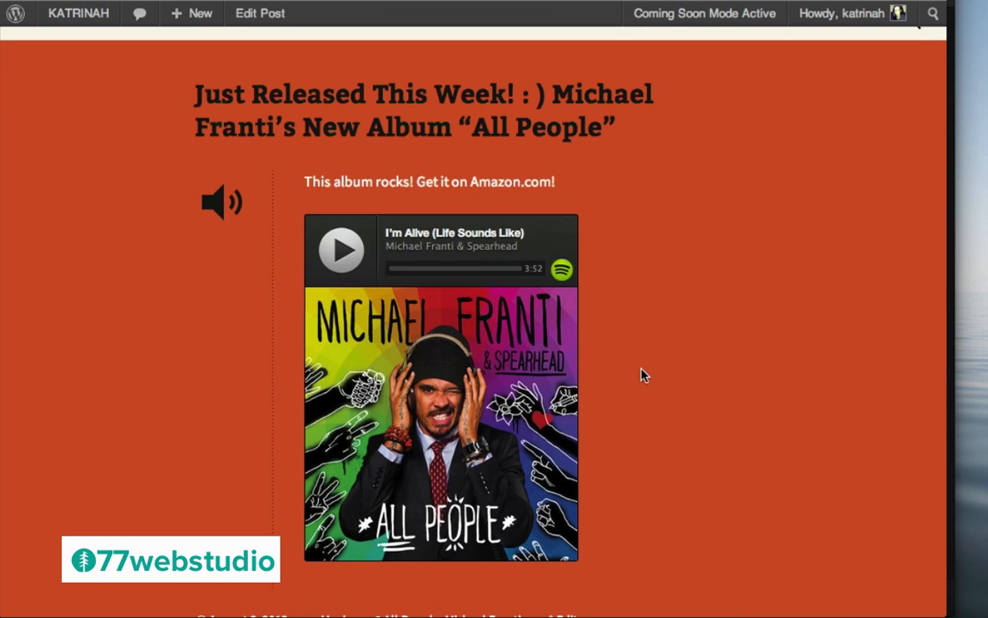
{"action": "scroll", "coordinate": [702, 201], "scroll_direction": "up", "scroll_amount": 3}
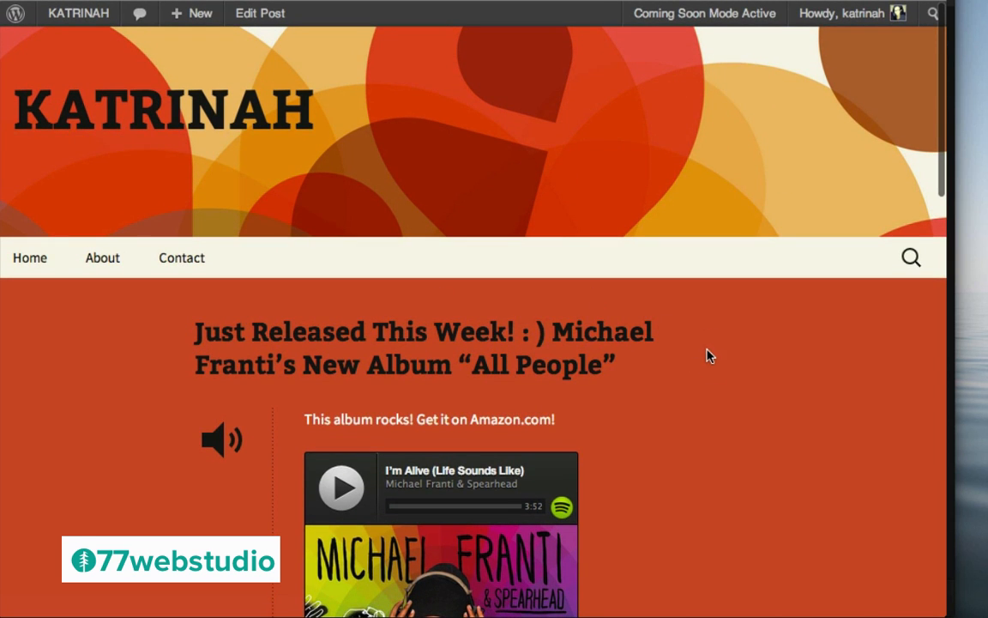
{"action": "scroll", "coordinate": [725, 400], "scroll_direction": "down", "scroll_amount": 3}
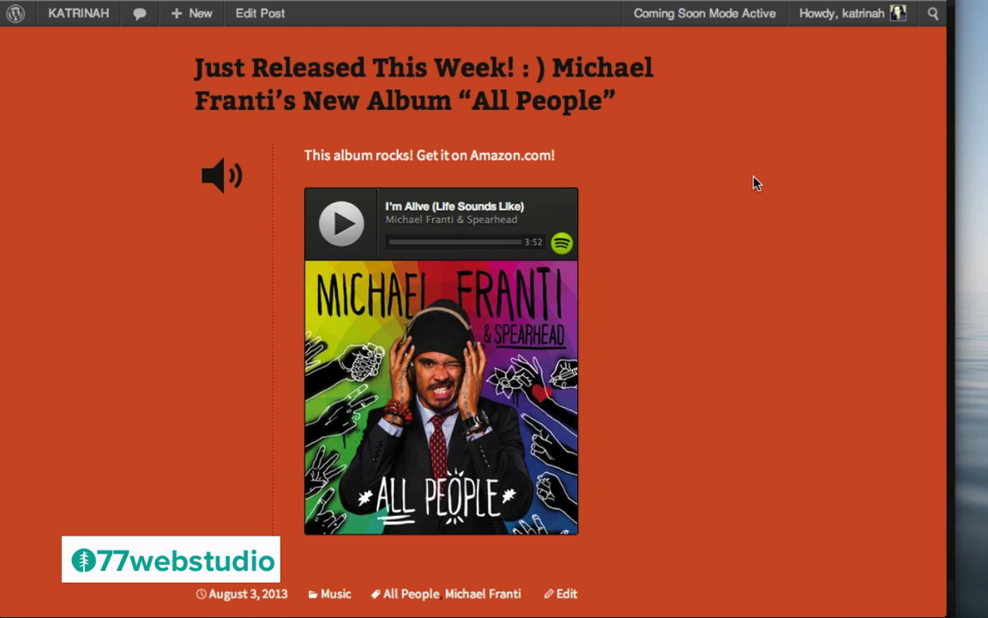
{"action": "scroll", "coordinate": [746, 300], "scroll_direction": "up", "scroll_amount": 5}
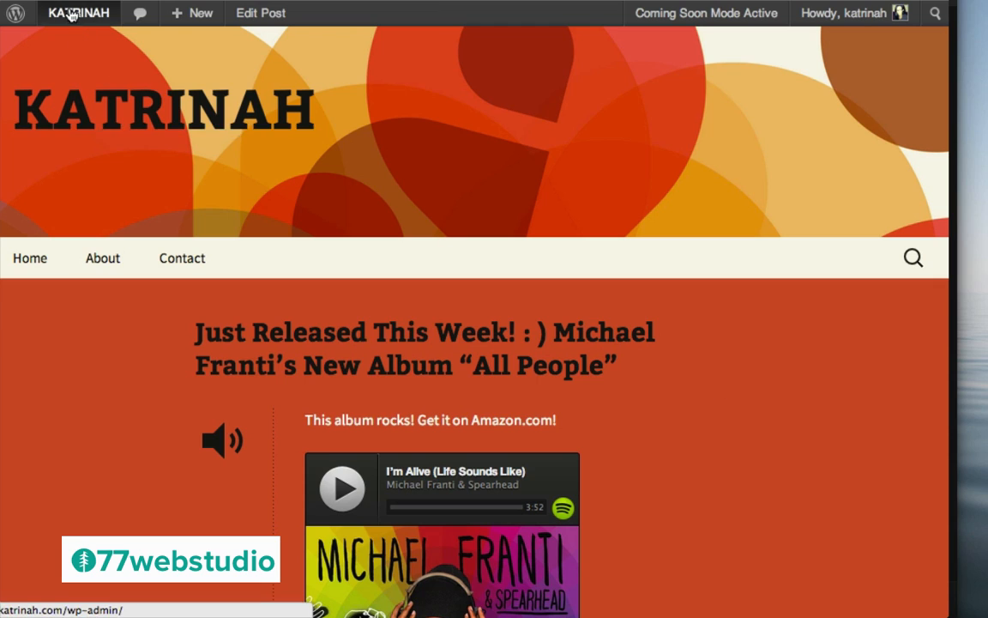
{"action": "mouse_move", "coordinate": [62, 12]}
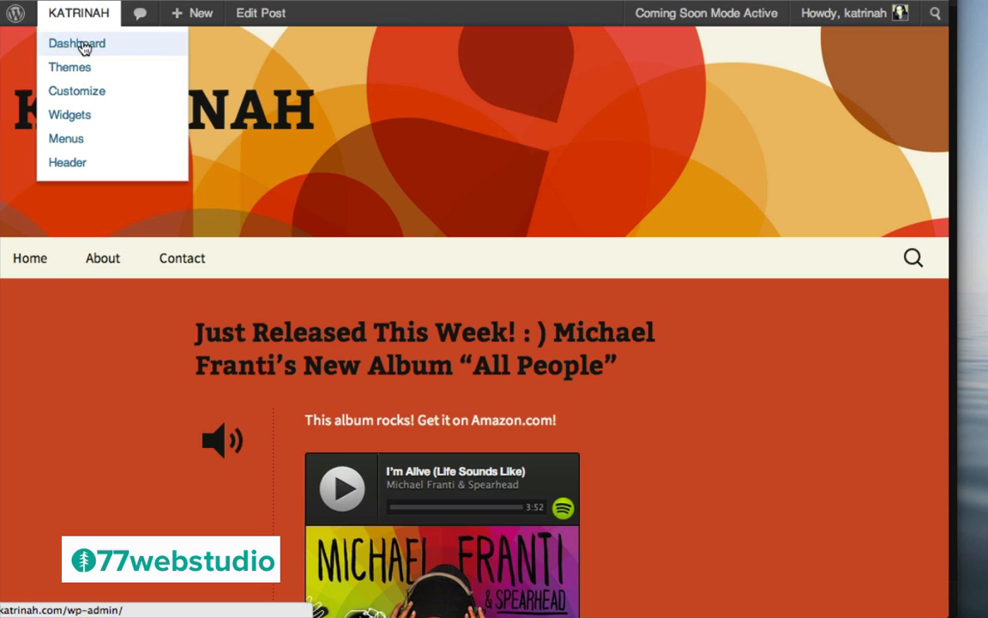
Go to the admin Dashboard and bring up the Installed Plugins list
{"action": "left_click", "coordinate": [79, 44]}
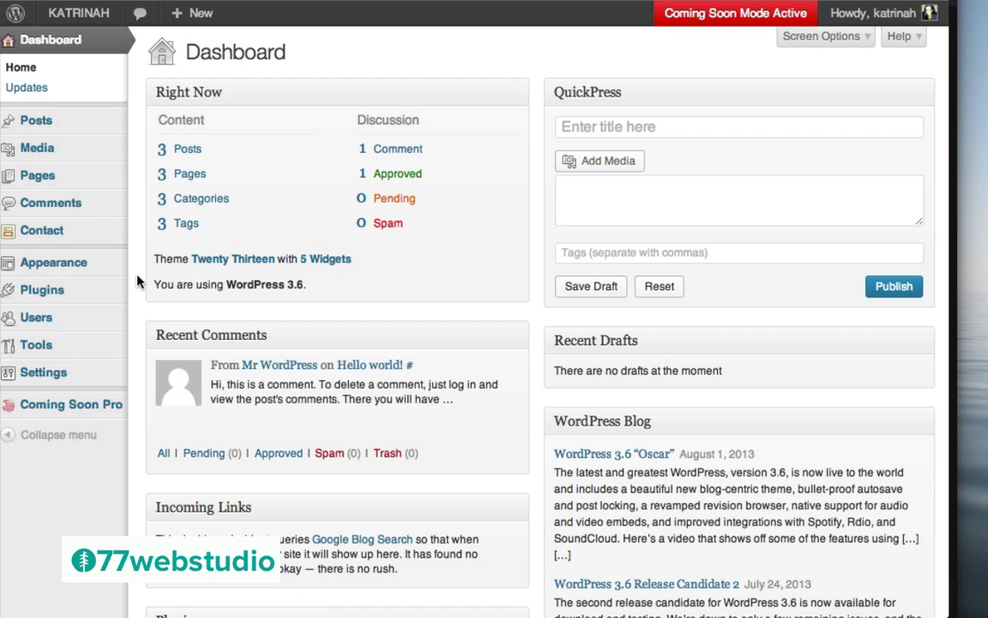
{"action": "mouse_move", "coordinate": [34, 293]}
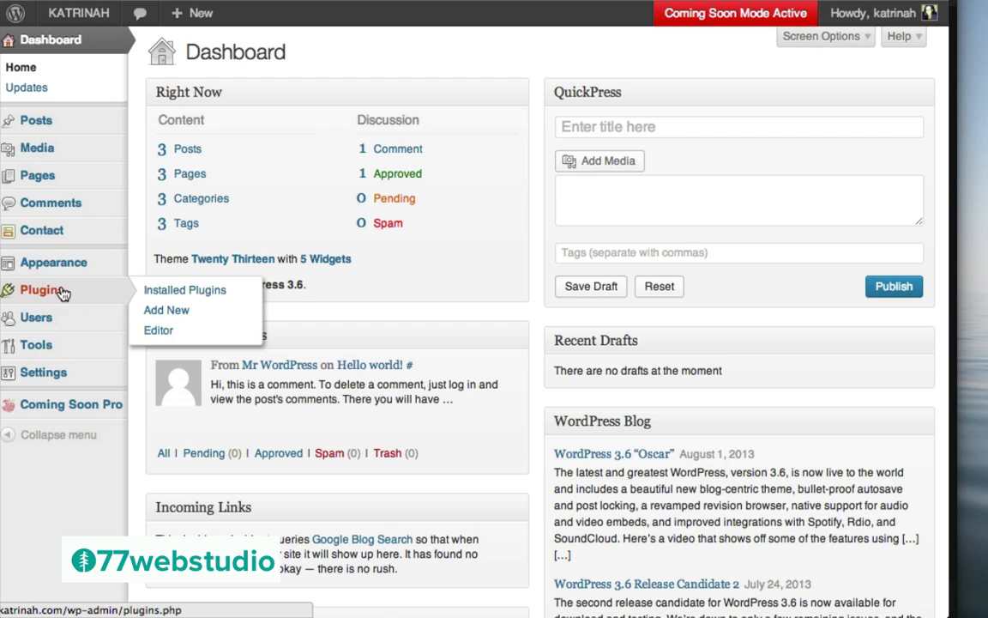
{"action": "left_click", "coordinate": [43, 295]}
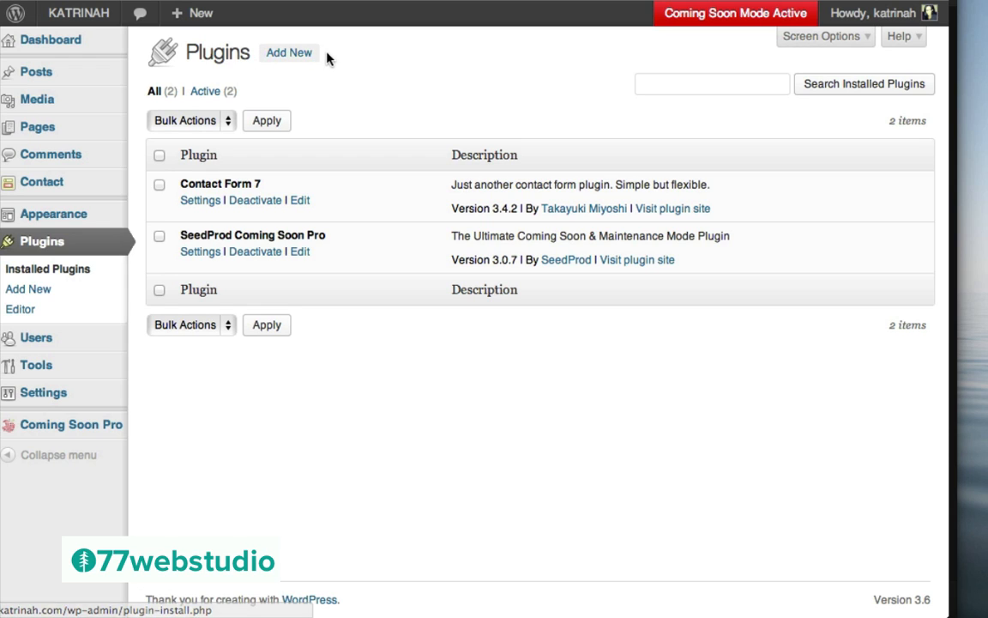
Search the plugin directory for 'jetpack' and view details of Jetpack by WordPress.com 2.3.3
{"action": "left_click", "coordinate": [37, 292]}
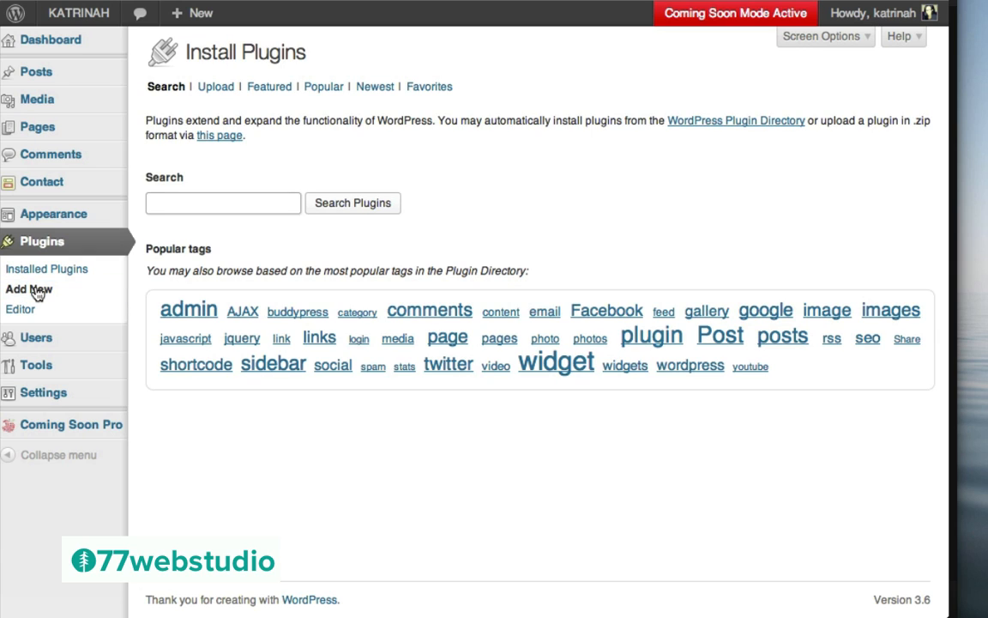
{"action": "left_click", "coordinate": [234, 204]}
{"action": "type", "text": "jet"}
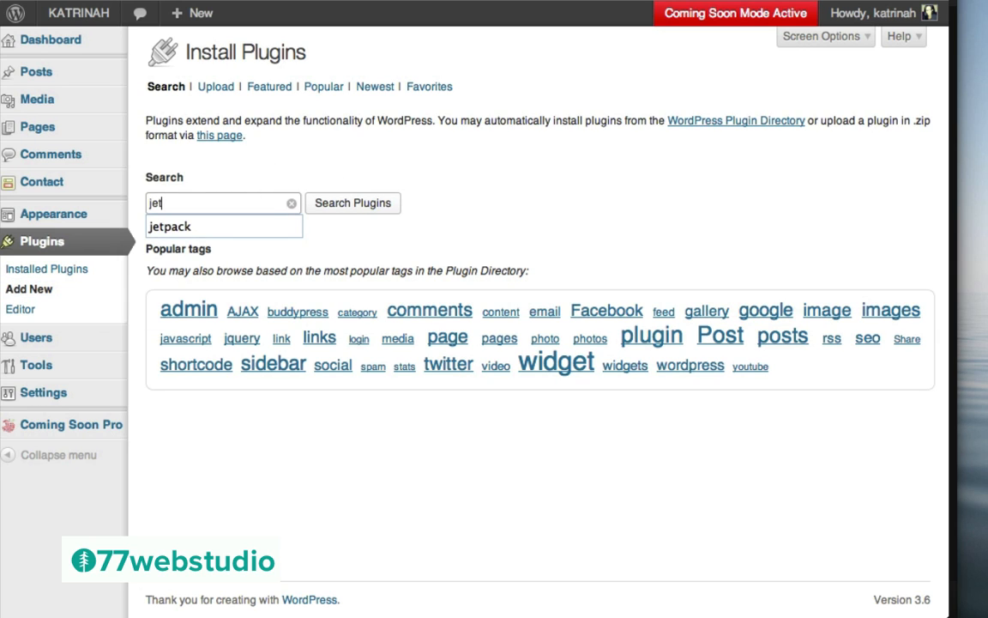
{"action": "left_click", "coordinate": [191, 227]}
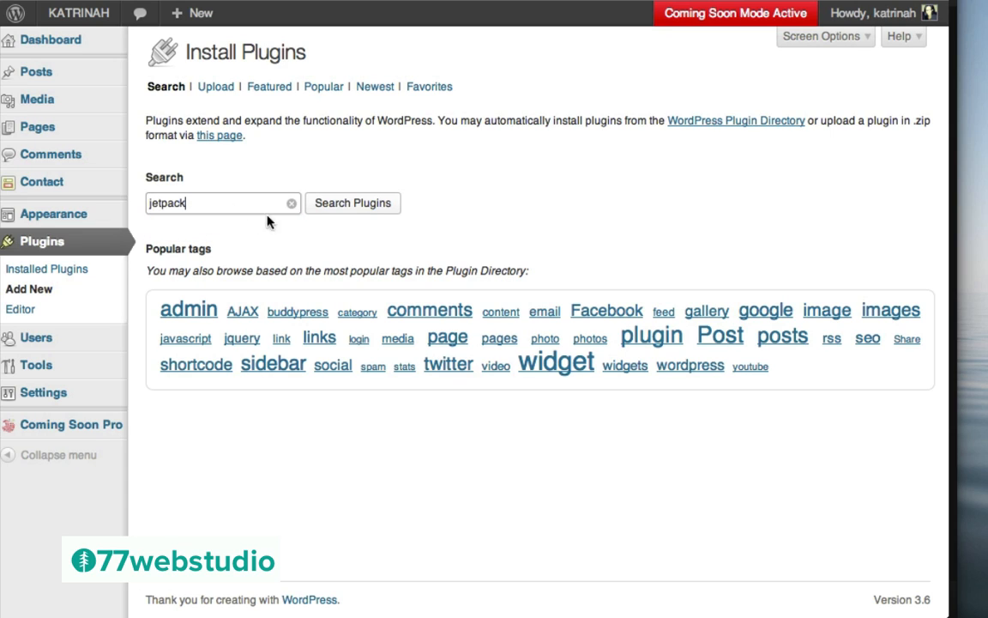
{"action": "left_click", "coordinate": [354, 203]}
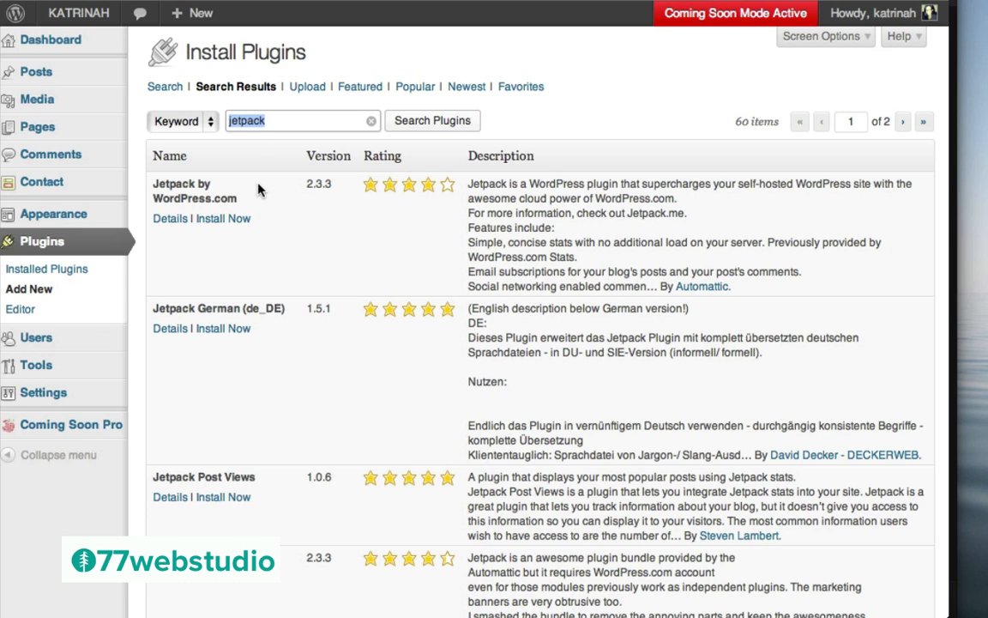
{"action": "left_click", "coordinate": [169, 220]}
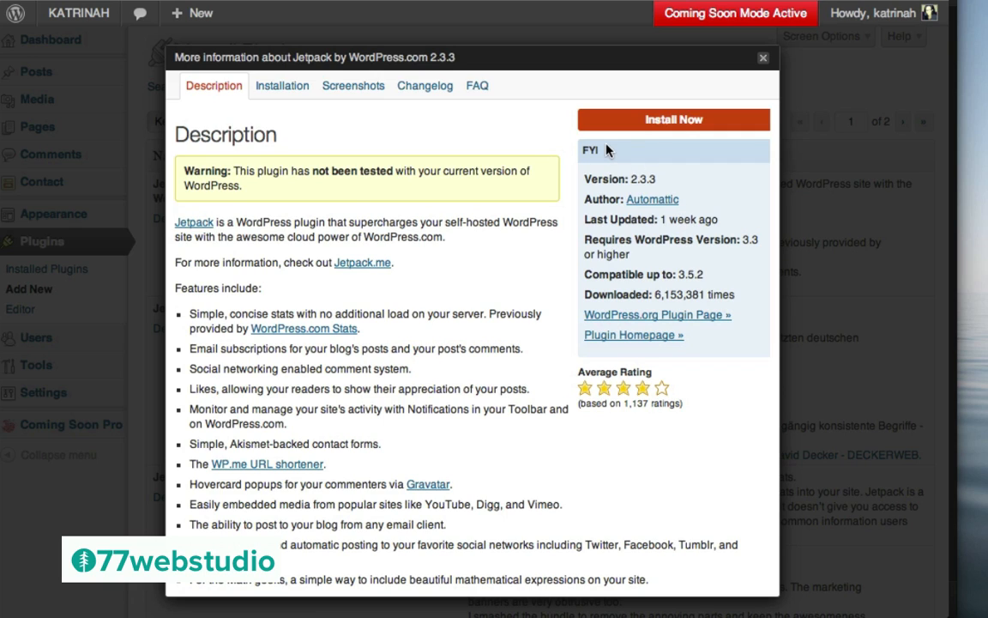
Install Jetpack by WordPress.com 2.3.3 and activate the plugin
{"action": "left_click", "coordinate": [678, 121]}
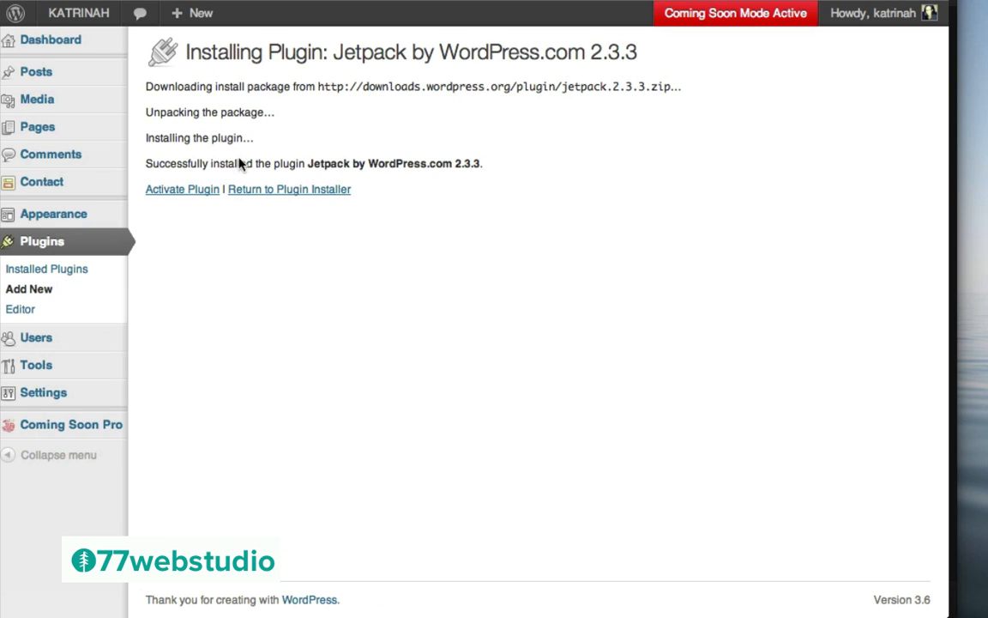
{"action": "left_click", "coordinate": [181, 190]}
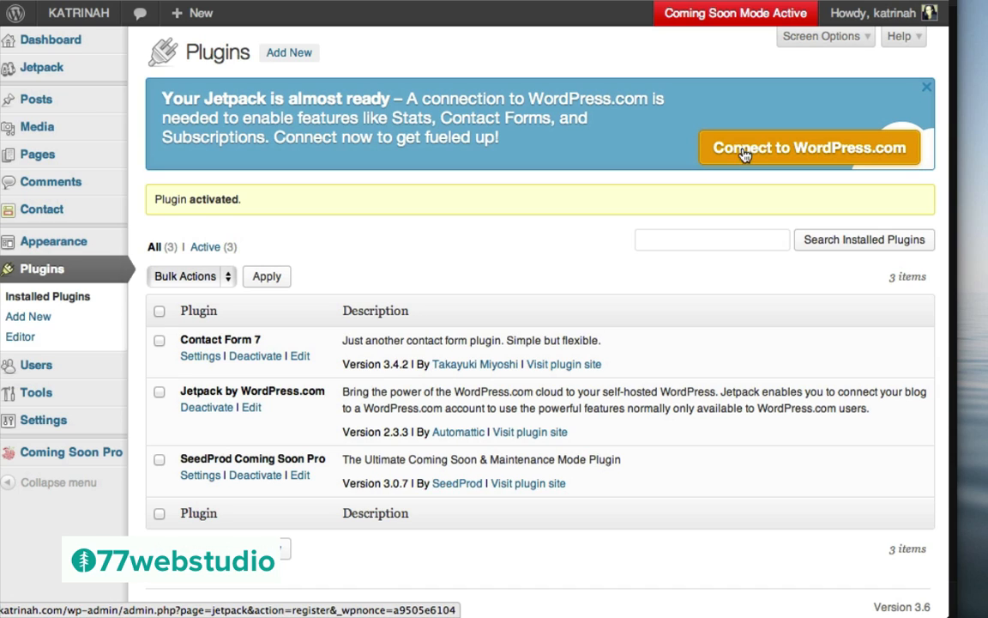
Start the Jetpack connection to WordPress.com from the Plugins page banner
{"action": "left_click", "coordinate": [809, 150]}
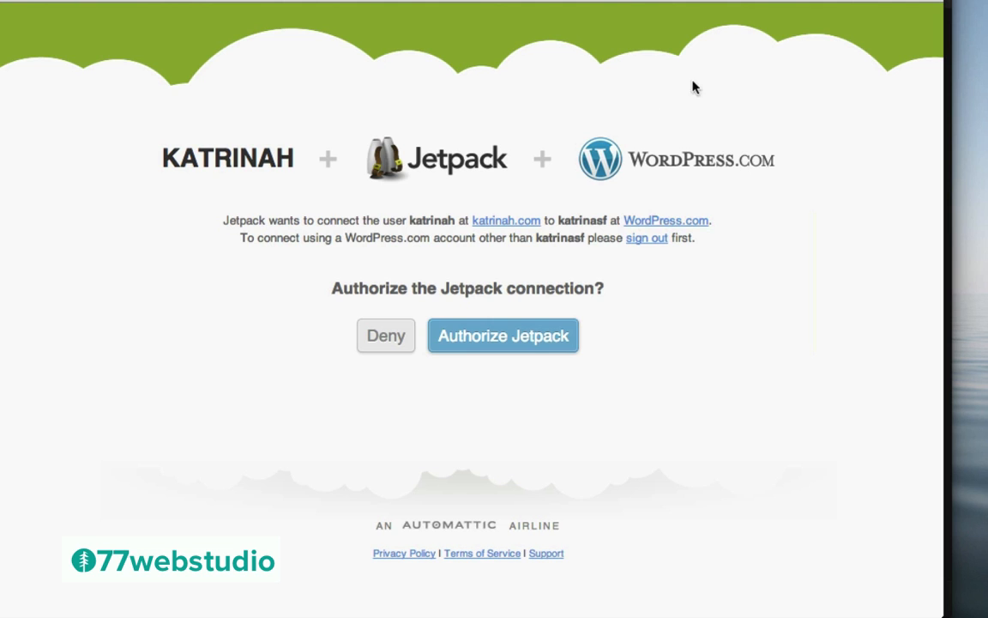
{"action": "left_click", "coordinate": [146, 613]}
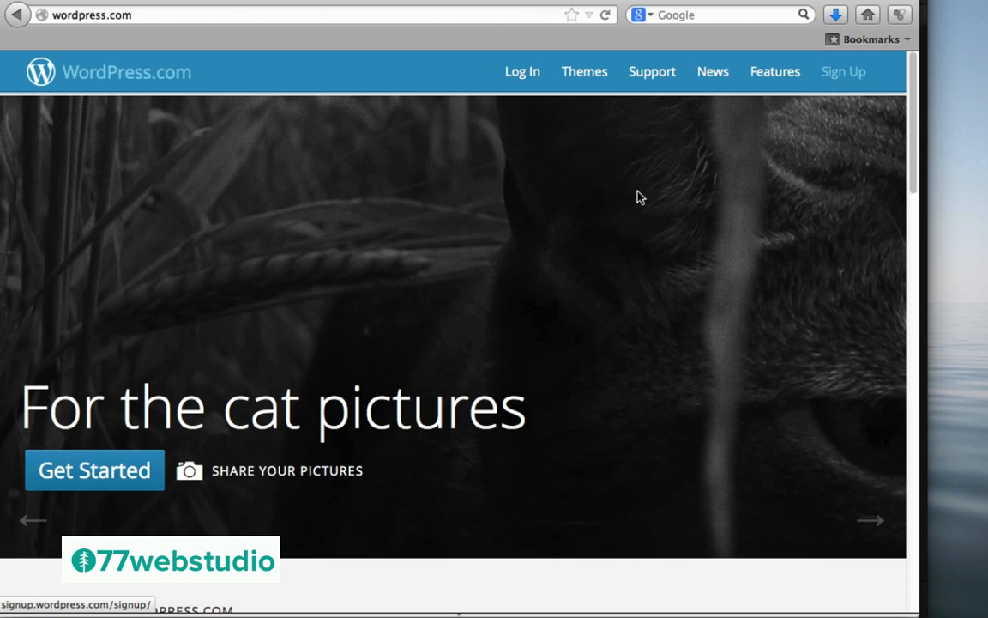
{"action": "left_click", "coordinate": [91, 473]}
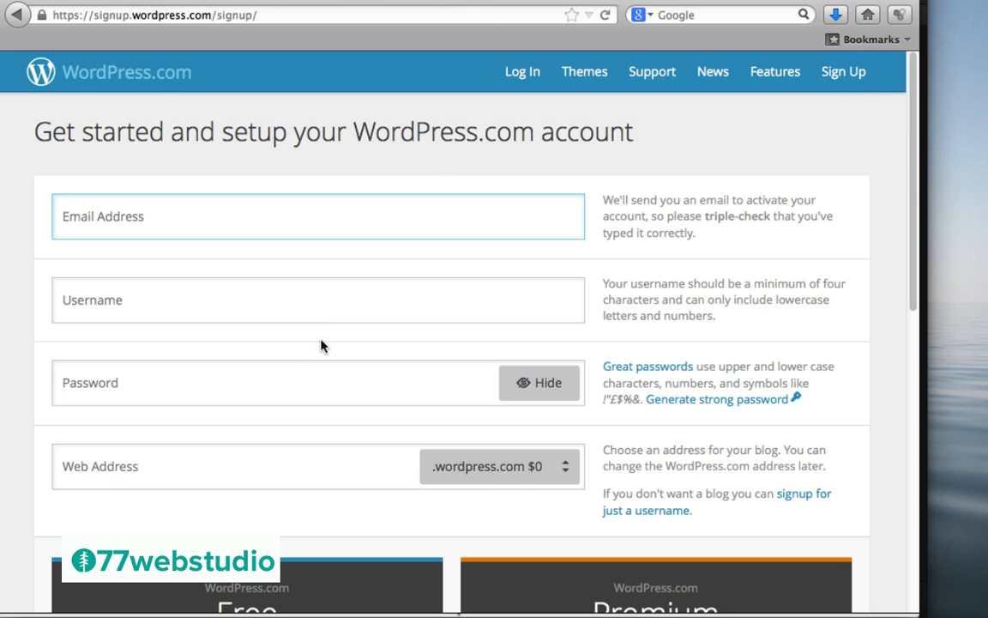
{"action": "scroll", "coordinate": [321, 343], "scroll_direction": "down", "scroll_amount": 5}
{"action": "scroll", "coordinate": [321, 341], "scroll_direction": "down", "scroll_amount": 3}
{"action": "mouse_move", "coordinate": [109, 533]}
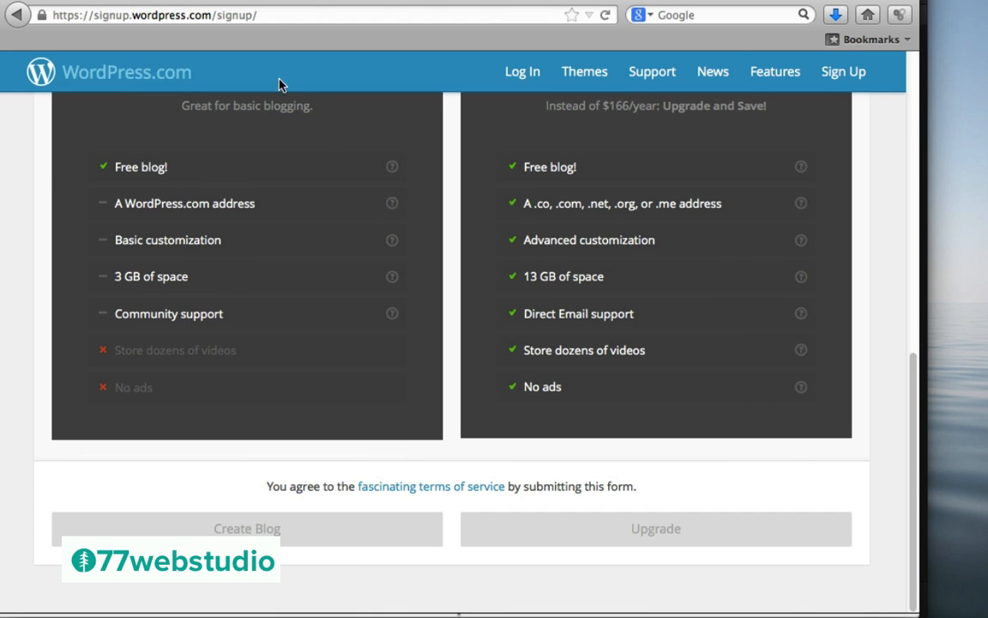
{"action": "scroll", "coordinate": [38, 183], "scroll_direction": "up", "scroll_amount": 10}
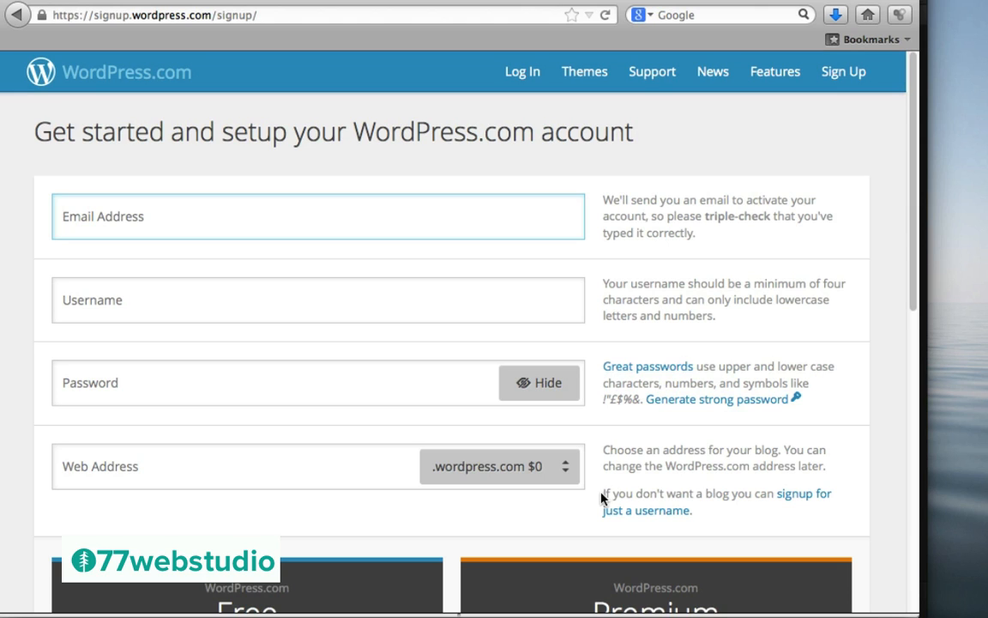
{"action": "left_click_drag", "start_coordinate": [604, 494], "coordinate": [743, 514]}
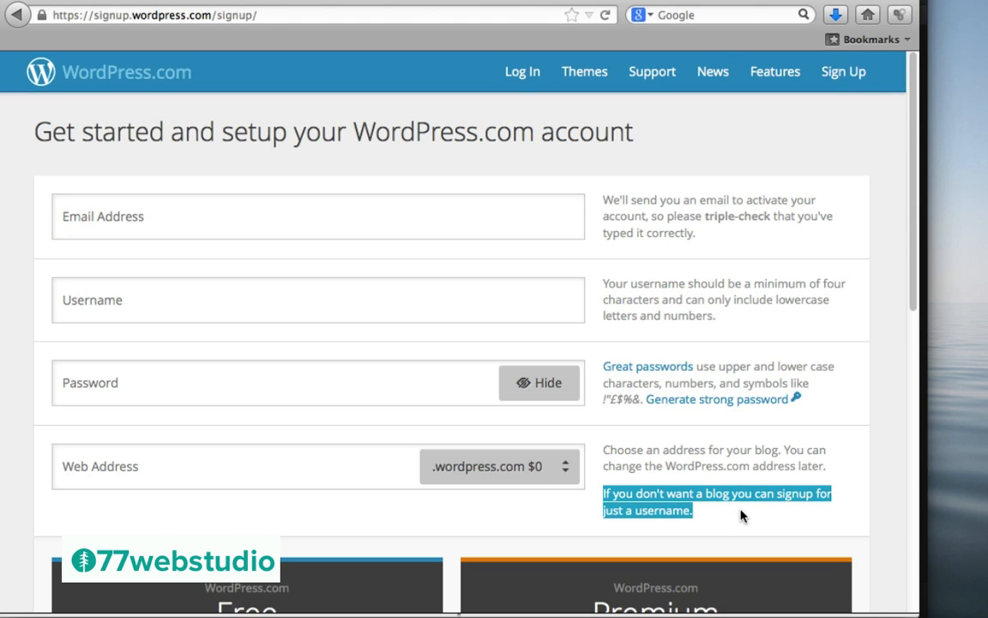
{"action": "left_click", "coordinate": [727, 520]}
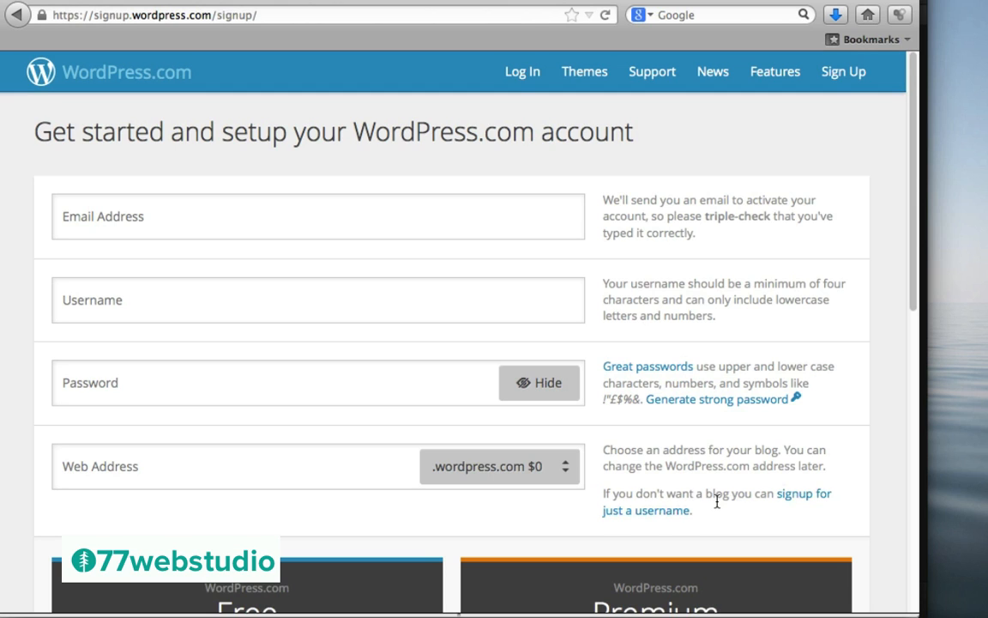
{"action": "left_click", "coordinate": [660, 513]}
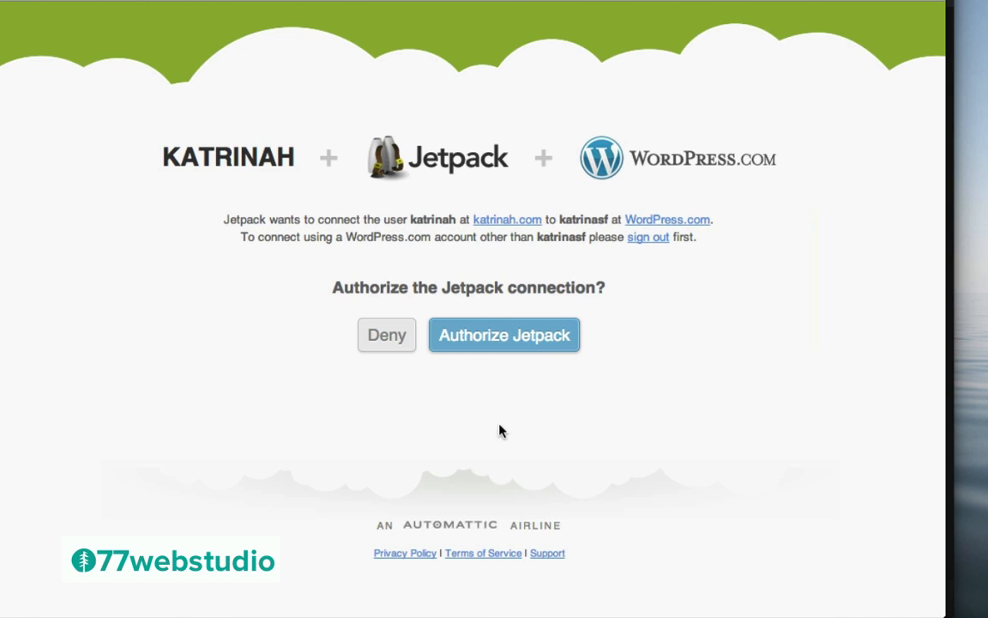
Authorize the Jetpack connection to WordPress.com and activate the Carousel module
{"action": "left_click", "coordinate": [520, 337]}
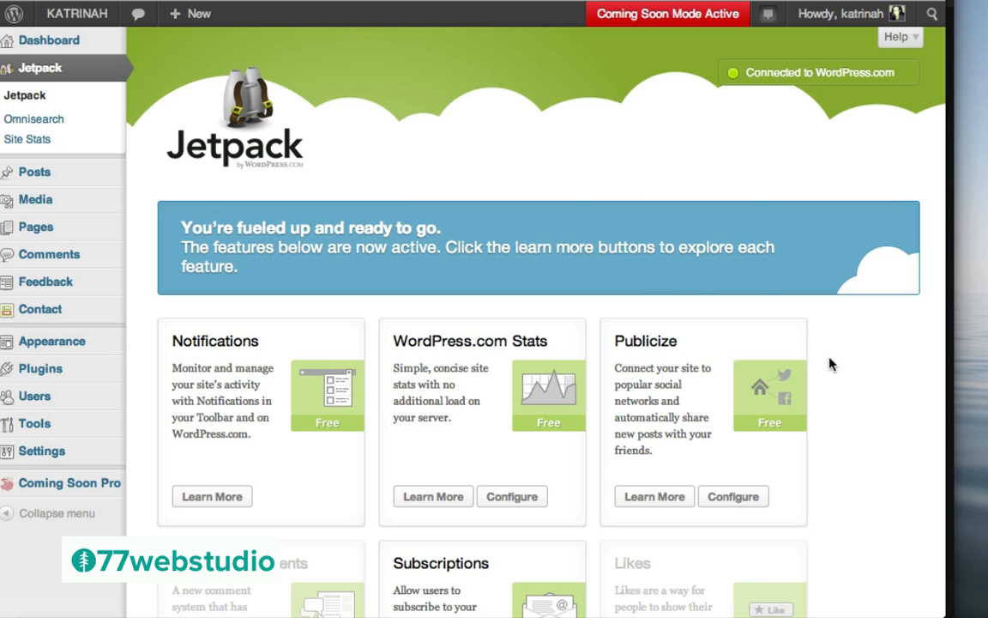
{"action": "scroll", "coordinate": [880, 371], "scroll_direction": "down", "scroll_amount": 1}
{"action": "scroll", "coordinate": [880, 370], "scroll_direction": "down", "scroll_amount": 10}
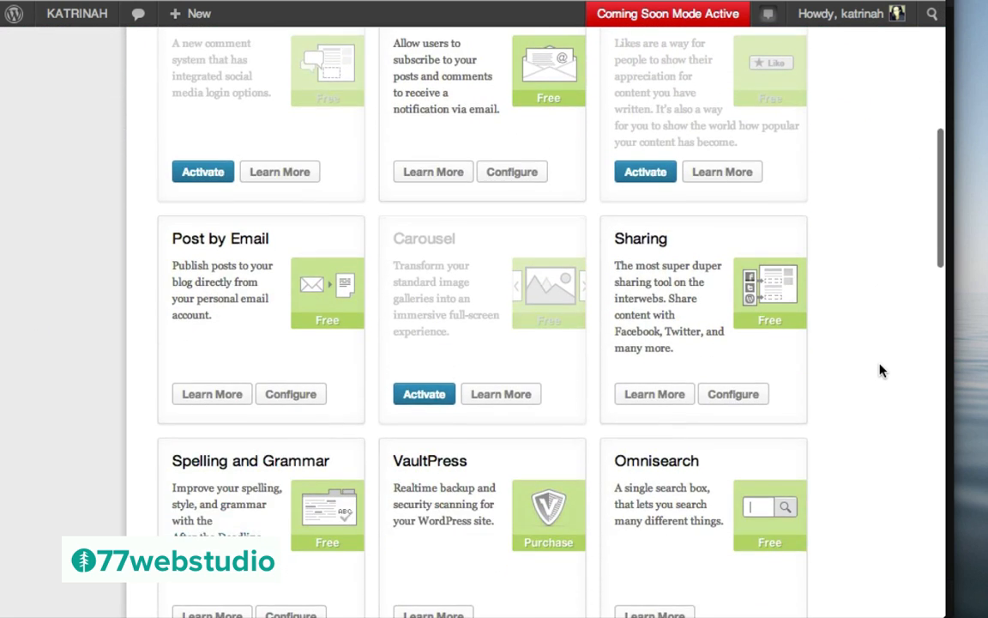
{"action": "scroll", "coordinate": [880, 371], "scroll_direction": "down", "scroll_amount": 2}
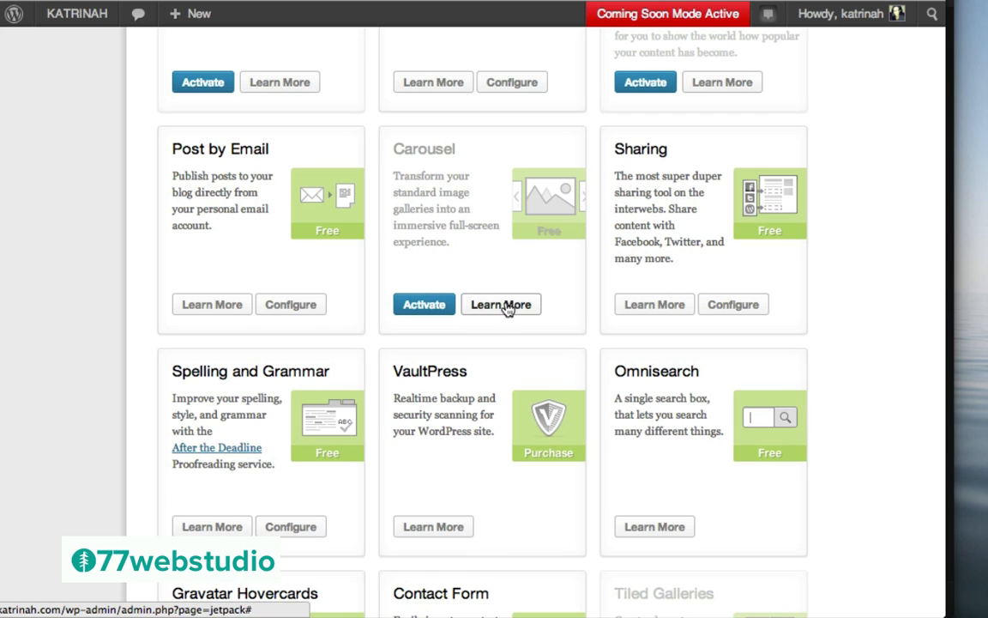
{"action": "left_click", "coordinate": [423, 306]}
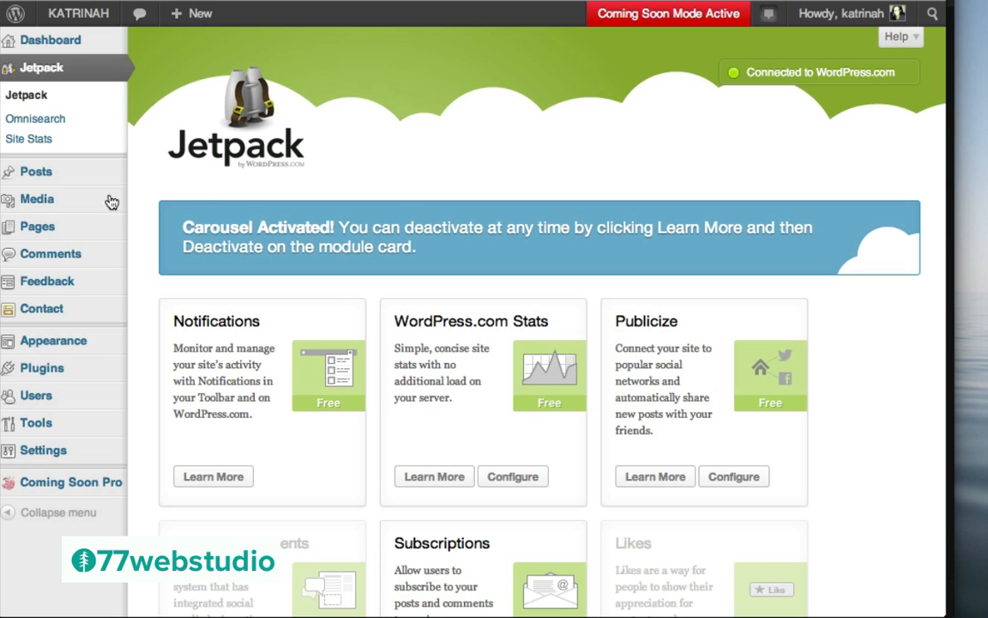
{"action": "mouse_move", "coordinate": [55, 178]}
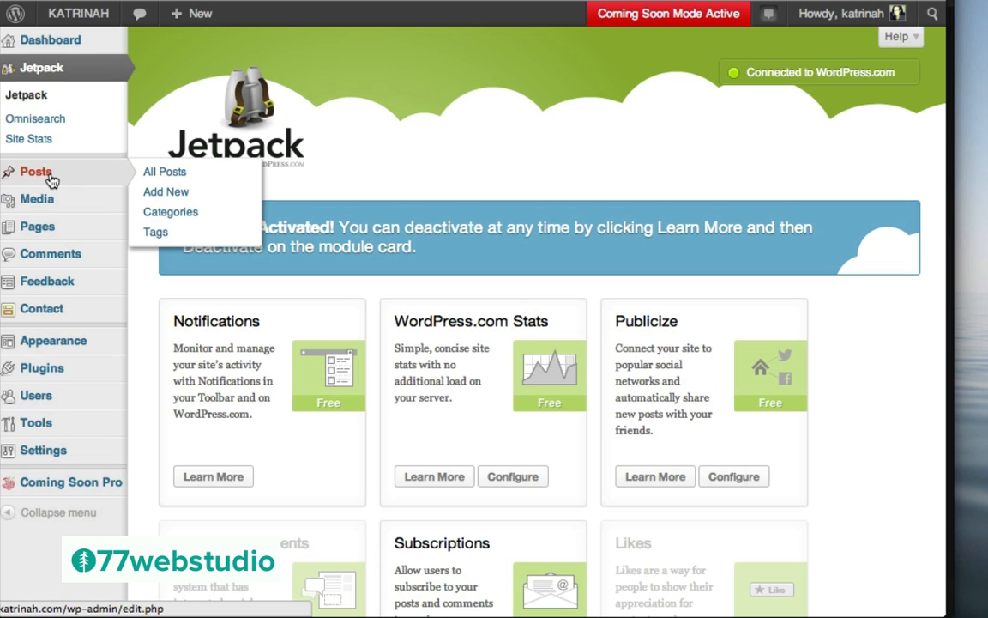
Create a new post titled 'Summer Scenes ...' and bring up the Insert Media window
{"action": "left_click", "coordinate": [168, 192]}
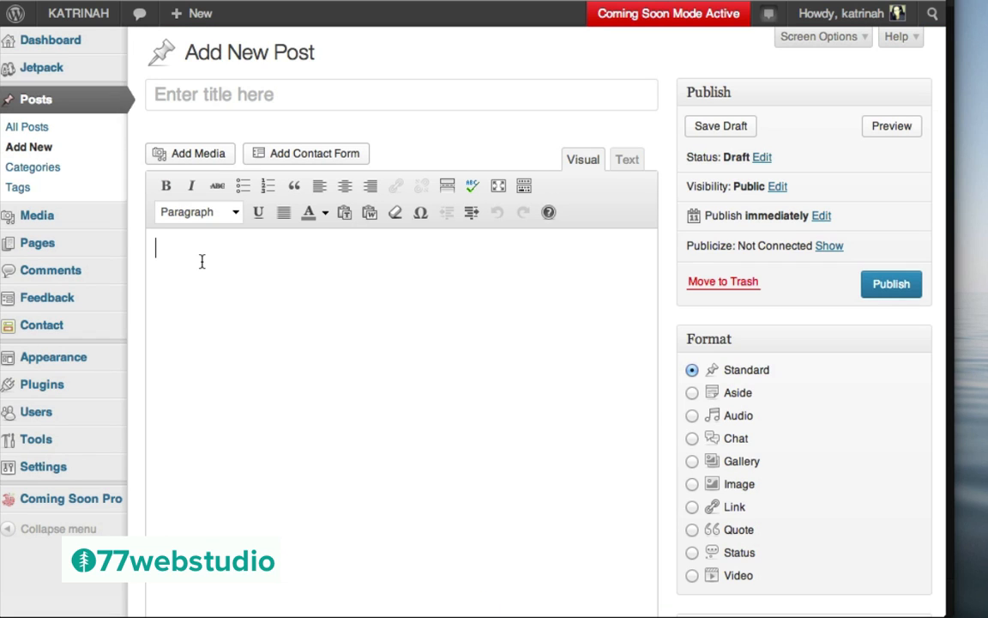
{"action": "left_click", "coordinate": [266, 253]}
{"action": "left_click", "coordinate": [225, 90]}
{"action": "type", "text": "Summer Scenes ..."}
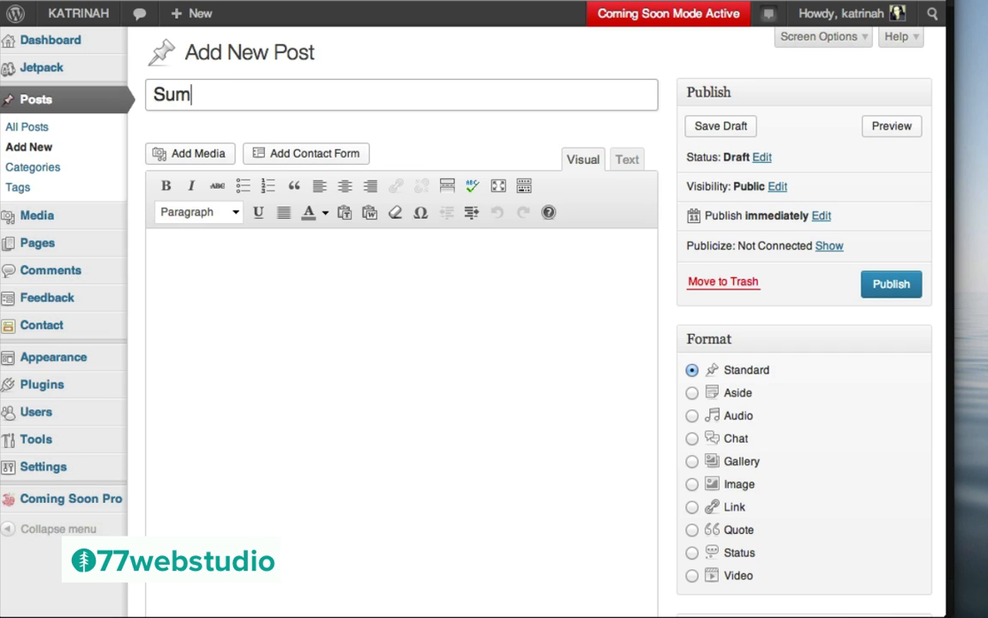
{"action": "left_click", "coordinate": [212, 266]}
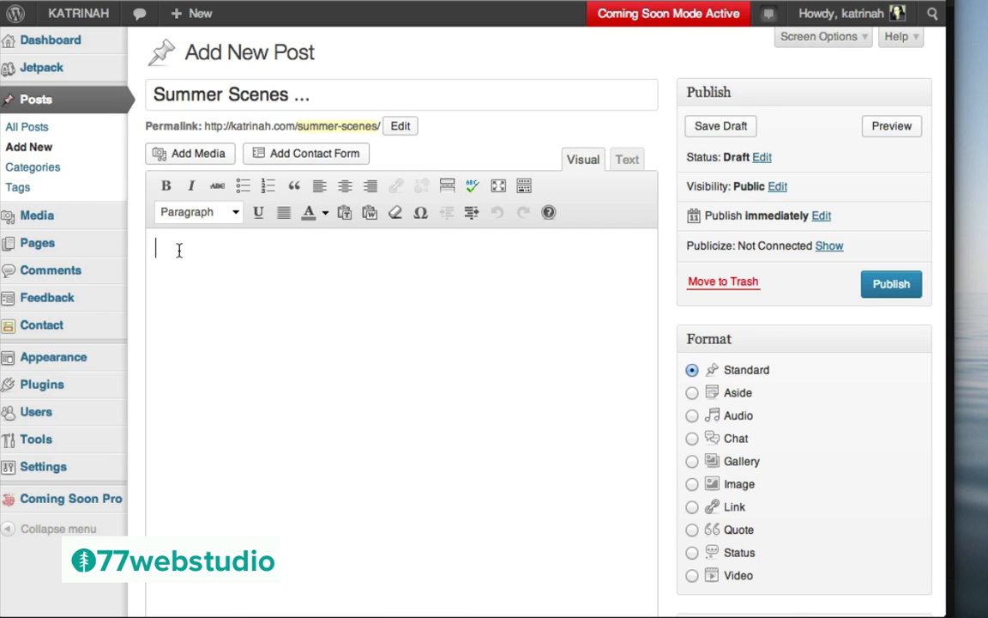
{"action": "left_click", "coordinate": [180, 160]}
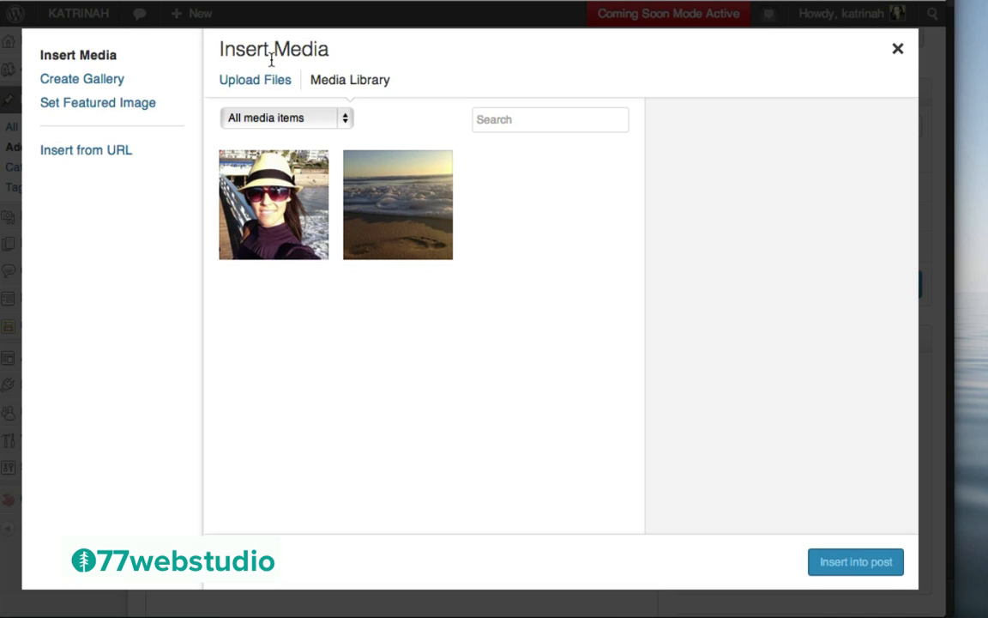
Upload photos flickr-01 to flickr-09 and select all nine for a new gallery
{"action": "left_click", "coordinate": [95, 80]}
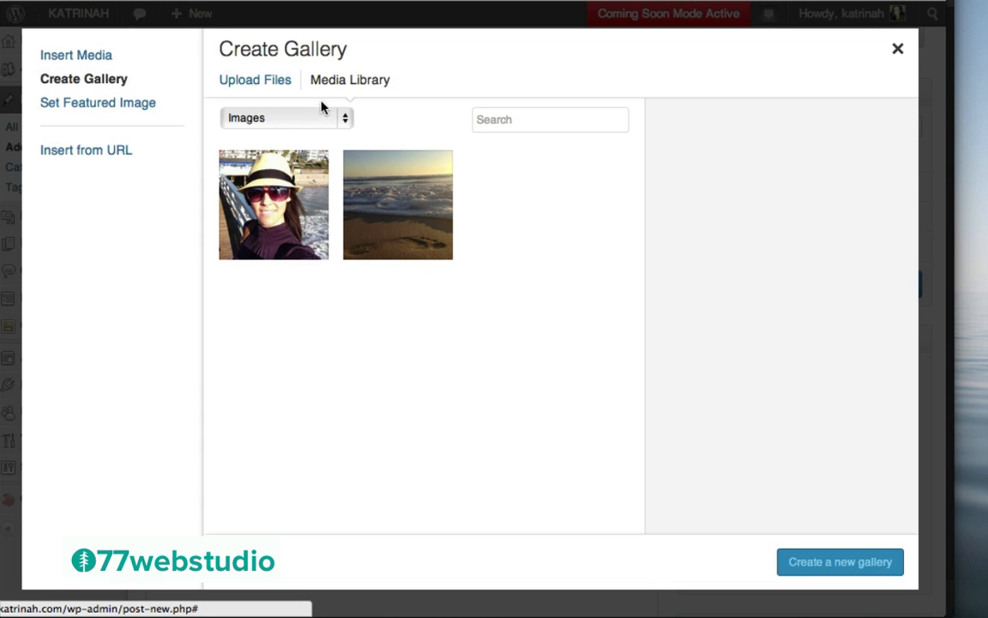
{"action": "left_click", "coordinate": [239, 83]}
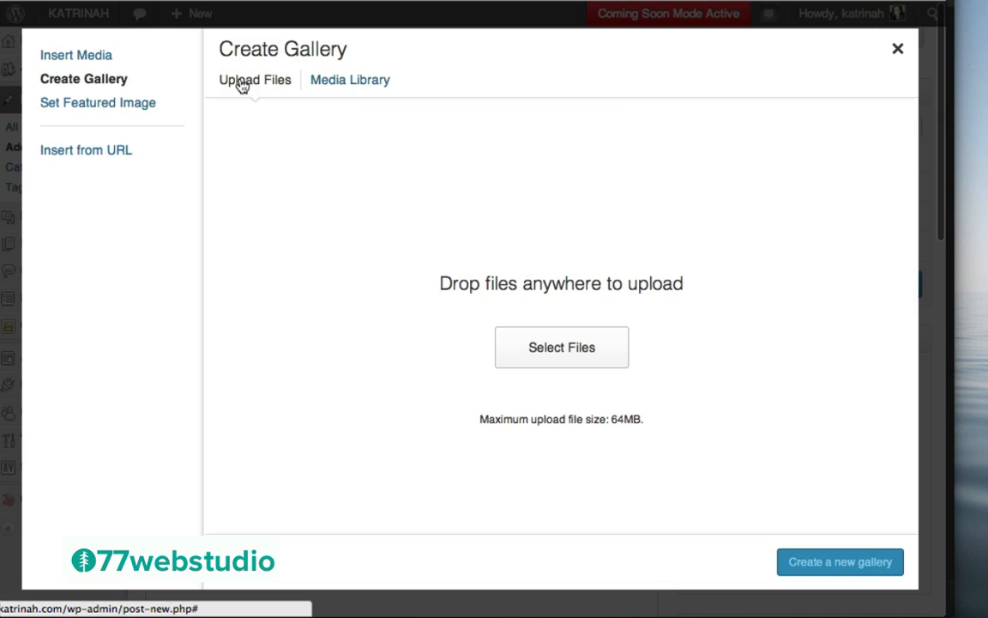
{"action": "left_click", "coordinate": [565, 348]}
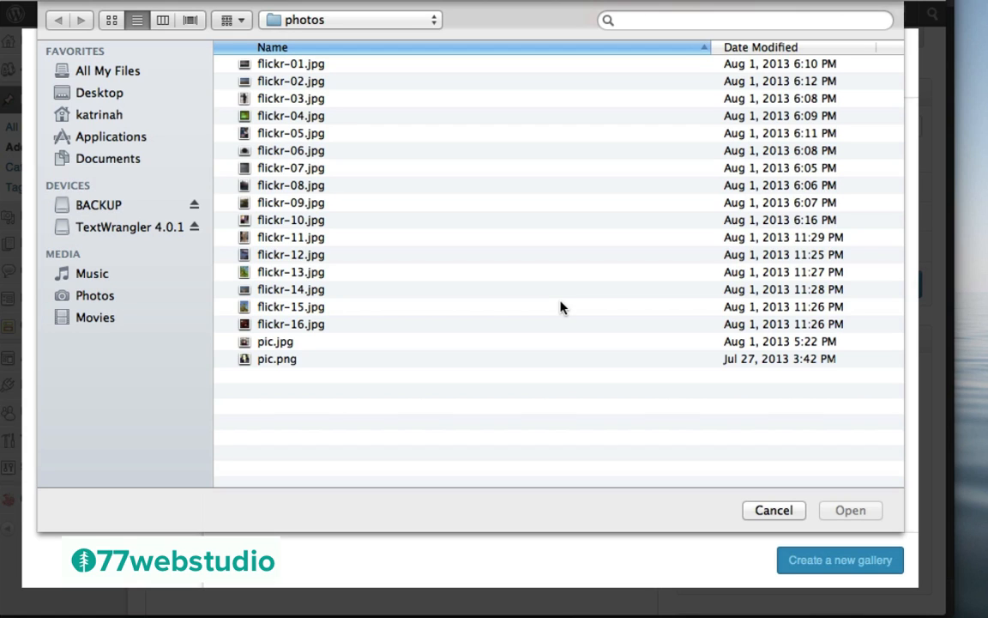
{"action": "left_click", "coordinate": [289, 66]}
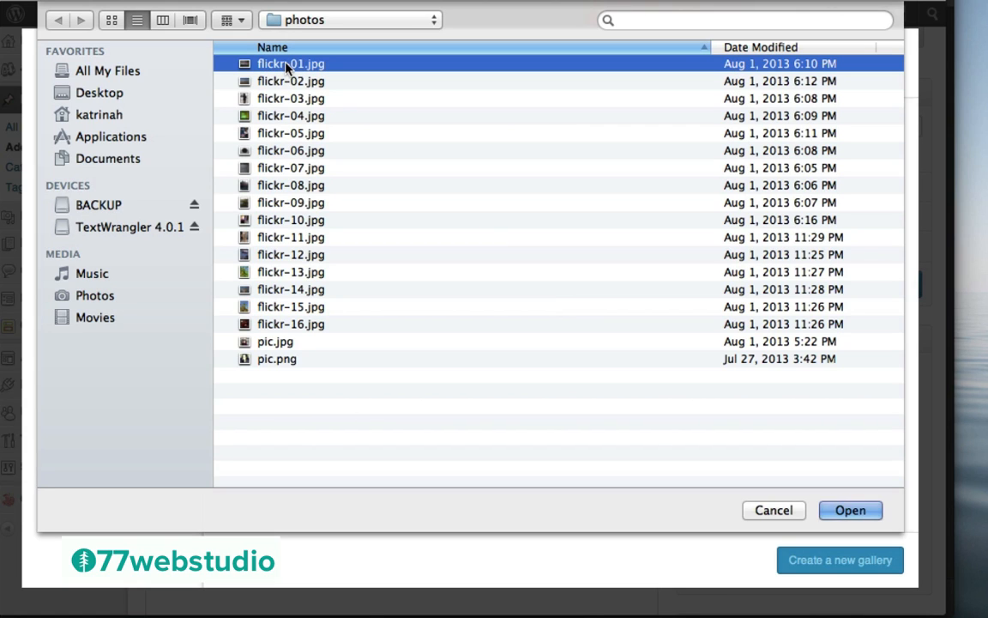
{"action": "left_click", "coordinate": [313, 204], "text": "shift"}
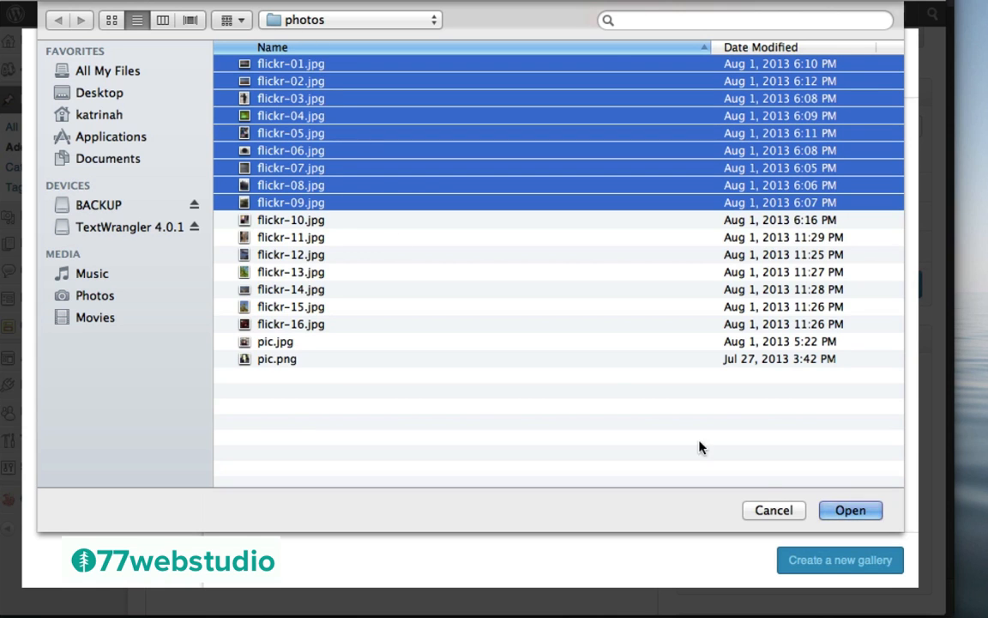
{"action": "left_click", "coordinate": [852, 510]}
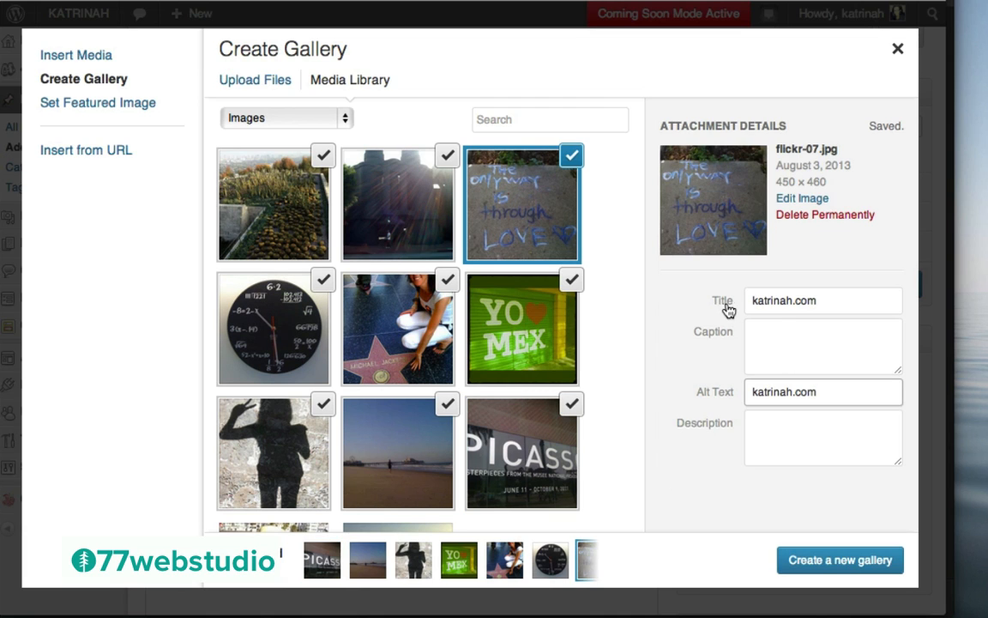
{"action": "left_click", "coordinate": [677, 346]}
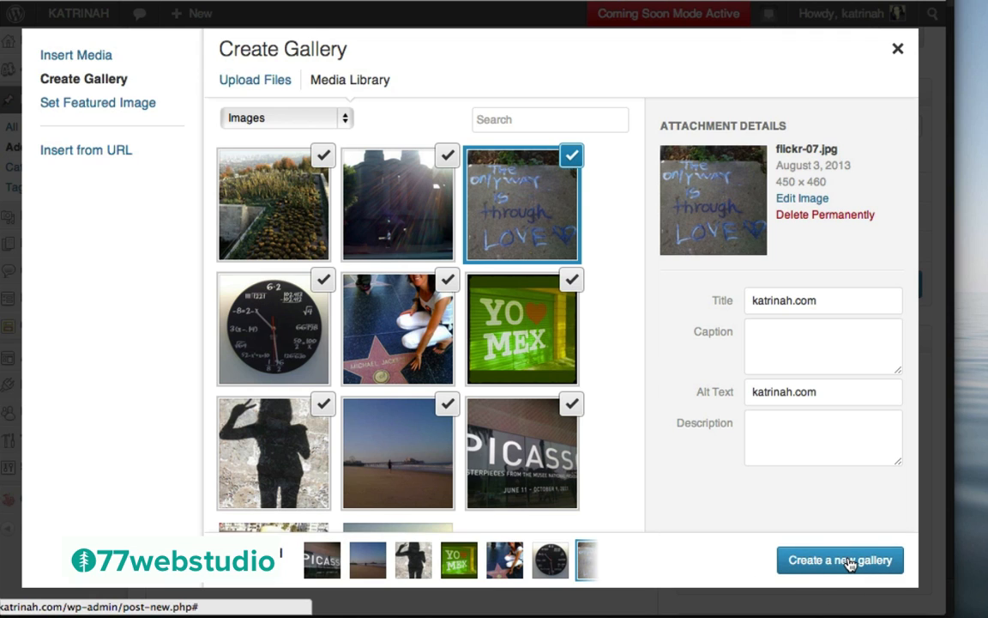
{"action": "left_click", "coordinate": [845, 561]}
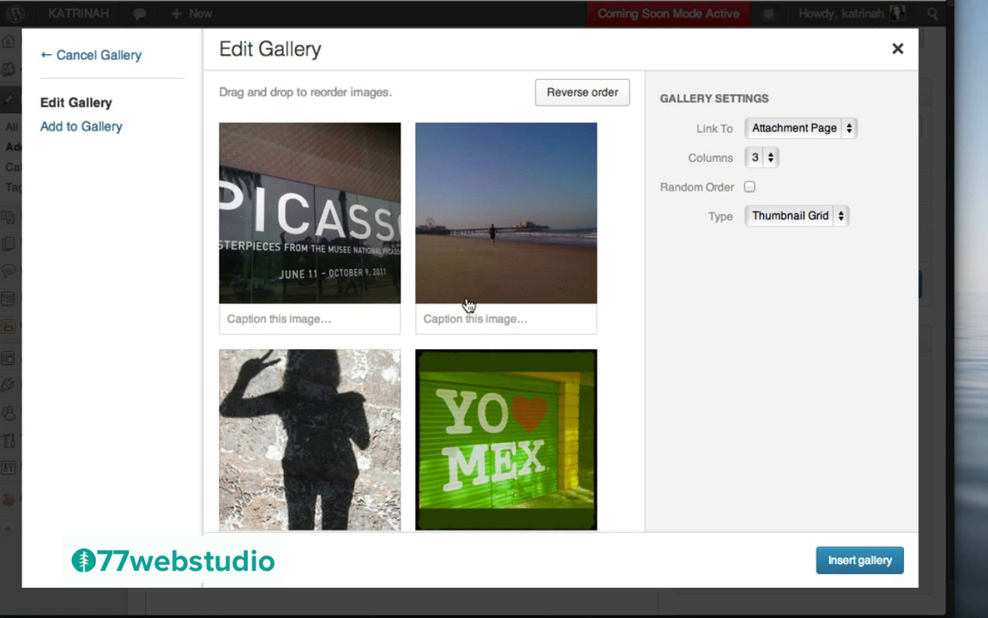
Reorder the gallery with the Walk of Fame star photo first, sunlit building second, keeping 3 columns
{"action": "scroll", "coordinate": [616, 340], "scroll_direction": "down", "scroll_amount": 5}
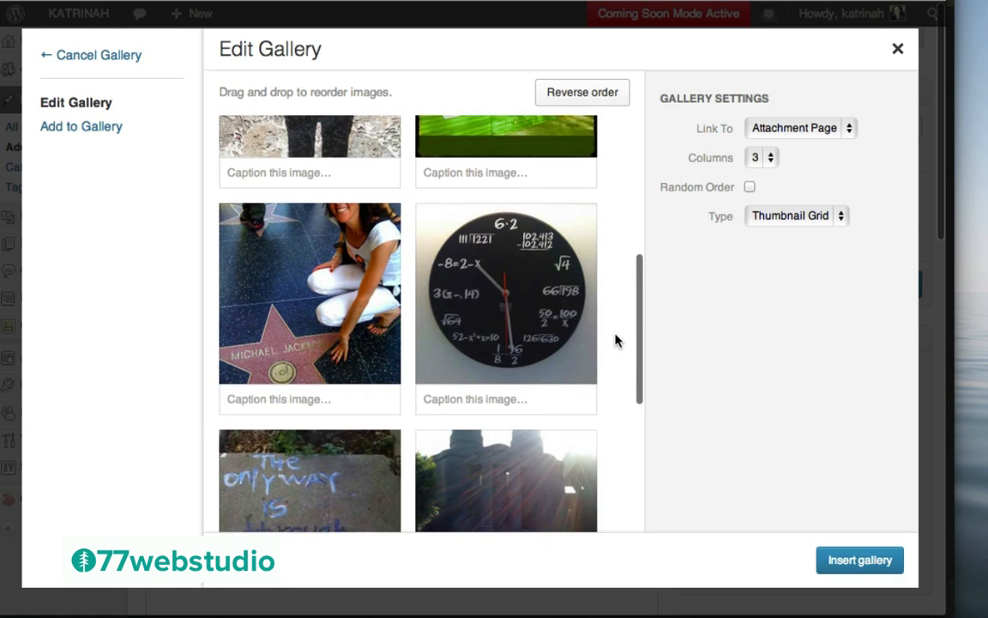
{"action": "scroll", "coordinate": [615, 341], "scroll_direction": "up", "scroll_amount": 3}
{"action": "left_click_drag", "start_coordinate": [296, 478], "coordinate": [302, 147]}
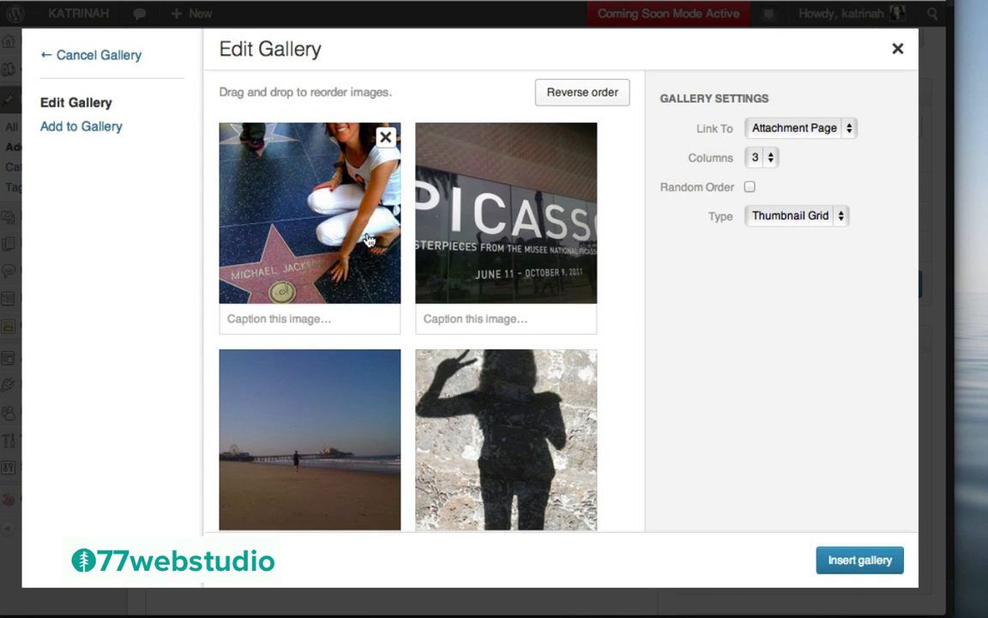
{"action": "scroll", "coordinate": [566, 369], "scroll_direction": "down", "scroll_amount": 4}
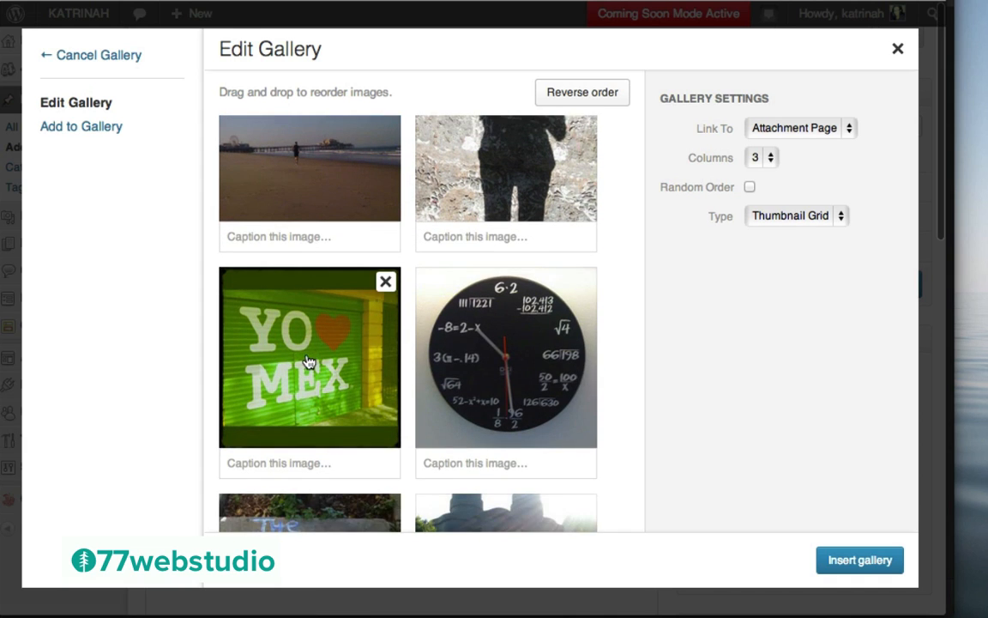
{"action": "scroll", "coordinate": [476, 403], "scroll_direction": "down", "scroll_amount": 2}
{"action": "left_click_drag", "start_coordinate": [494, 439], "coordinate": [491, 176]}
{"action": "scroll", "coordinate": [490, 180], "scroll_direction": "up", "scroll_amount": 3}
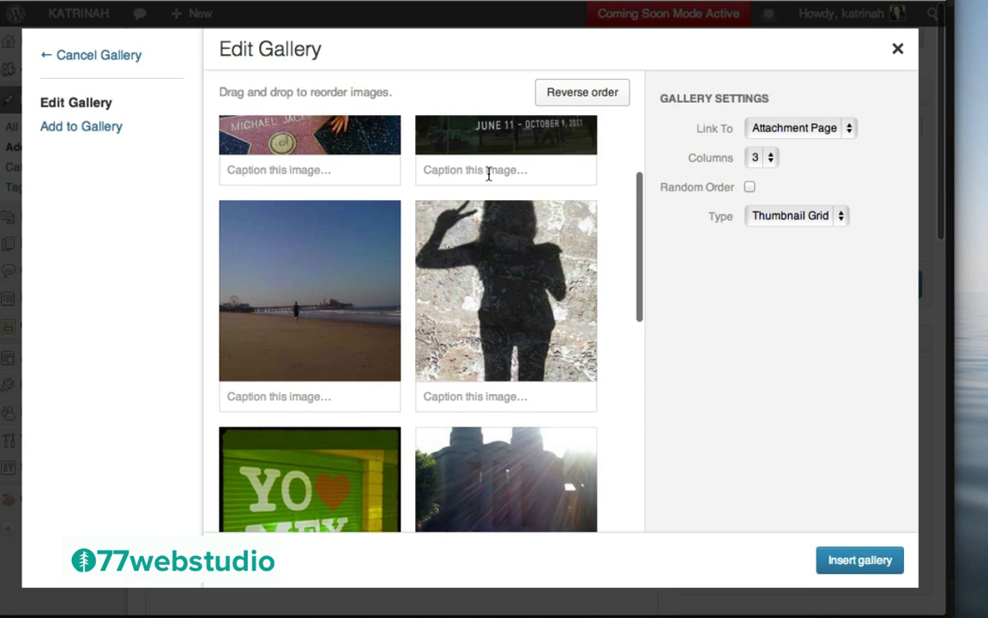
{"action": "left_click_drag", "start_coordinate": [475, 456], "coordinate": [471, 161]}
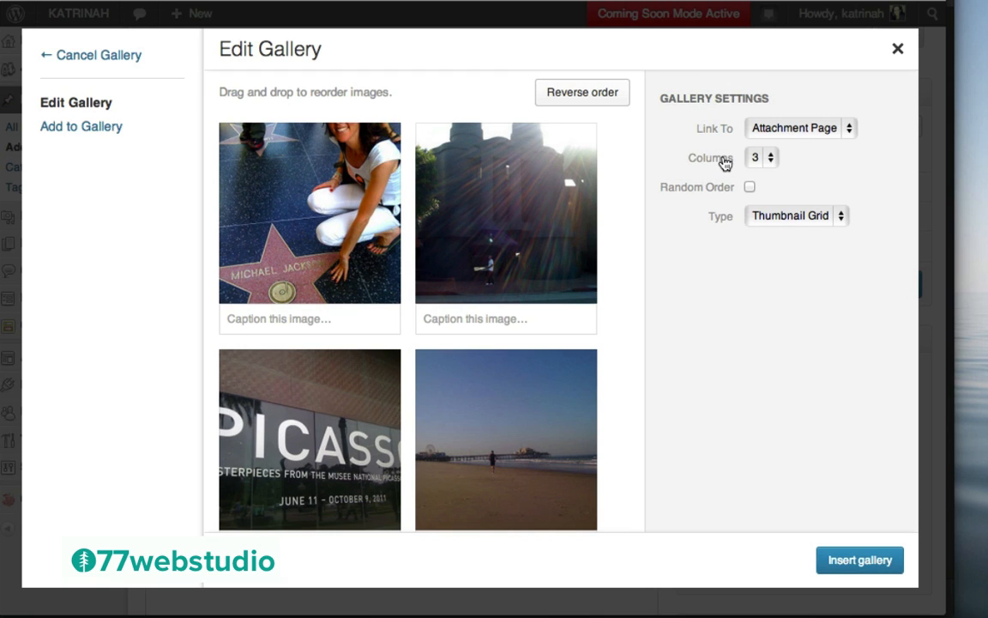
{"action": "left_click", "coordinate": [758, 160]}
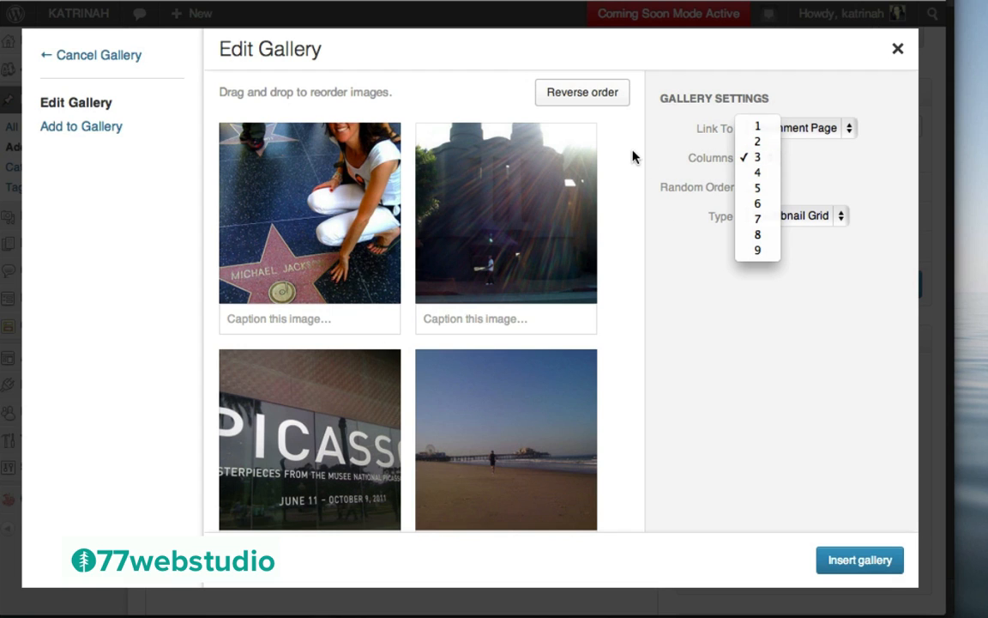
{"action": "left_click", "coordinate": [759, 159]}
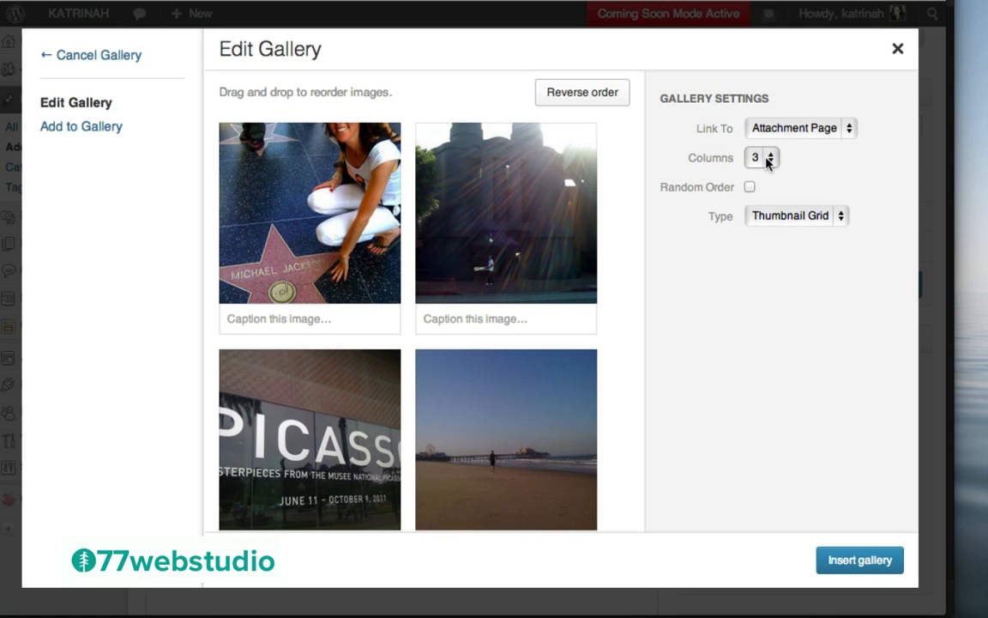
Insert the gallery into the Summer Scenes post and choose the Gallery post format
{"action": "left_click", "coordinate": [853, 562]}
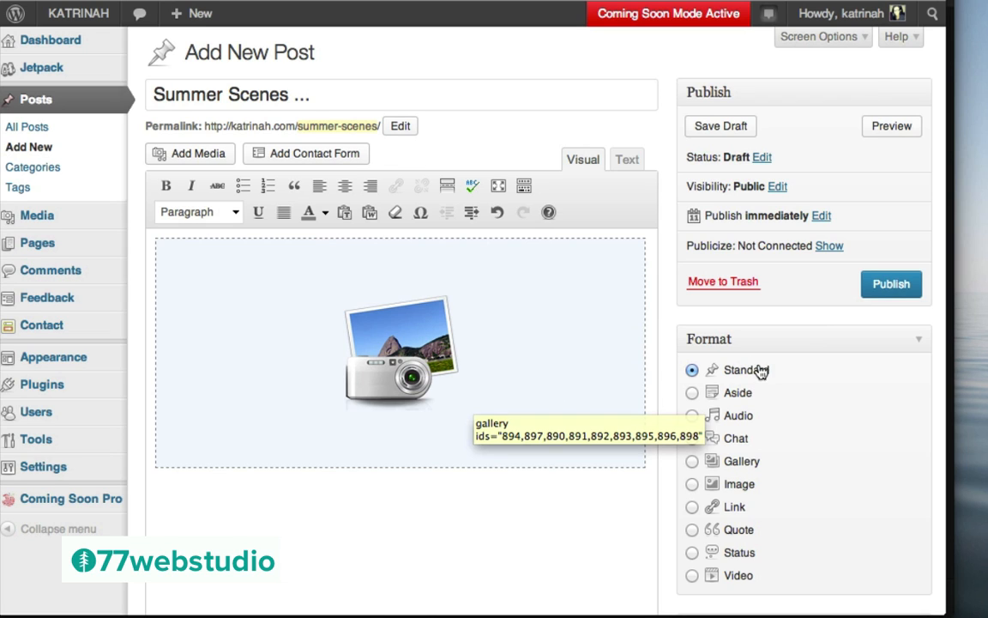
{"action": "left_click", "coordinate": [693, 462]}
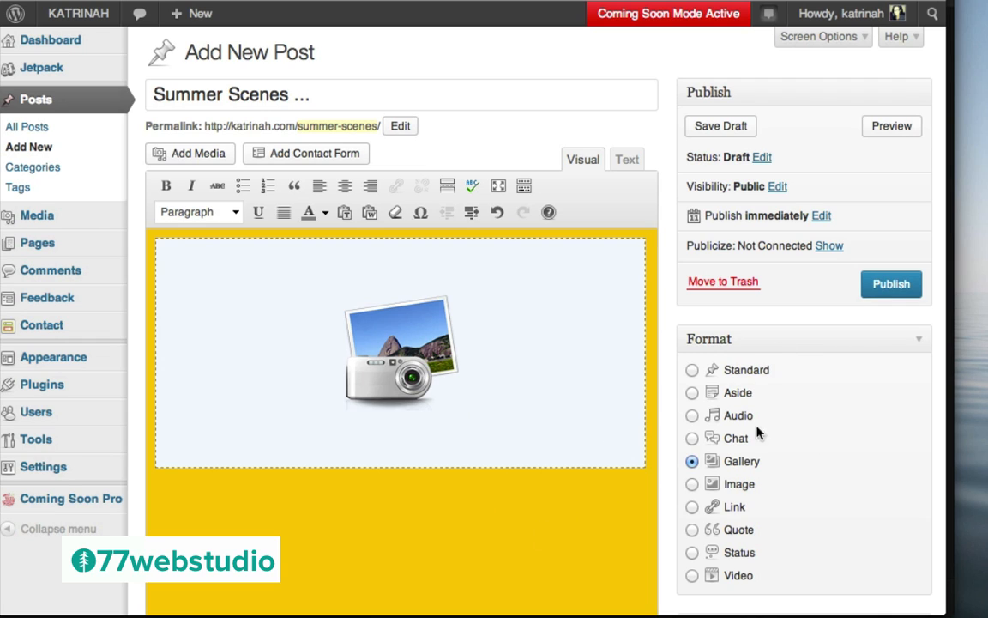
Create a new Photos category and assign it to the Summer Scenes post
{"action": "scroll", "coordinate": [731, 434], "scroll_direction": "down", "scroll_amount": 4}
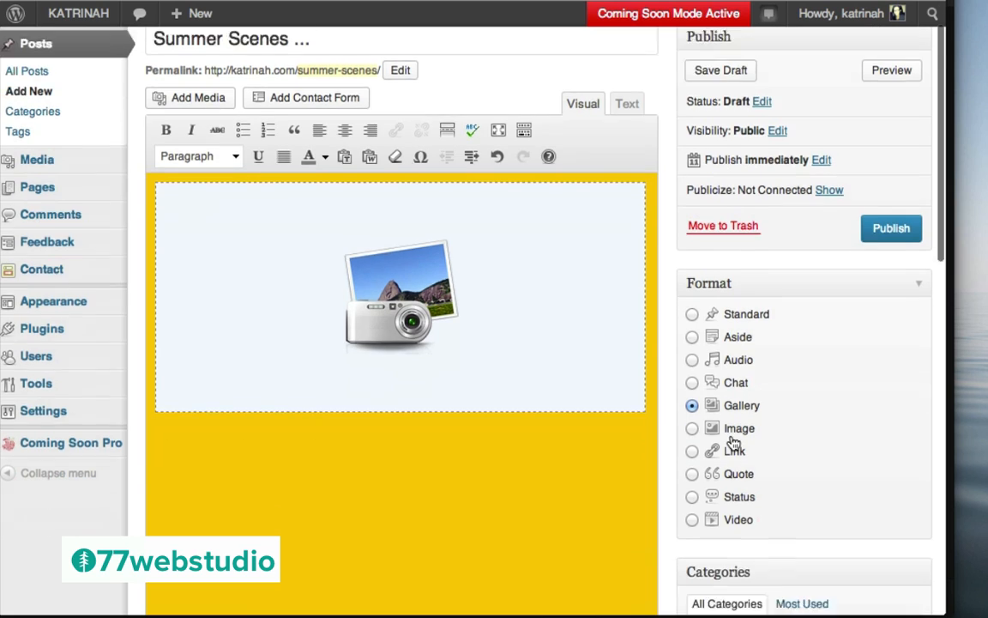
{"action": "scroll", "coordinate": [734, 441], "scroll_direction": "down", "scroll_amount": 1}
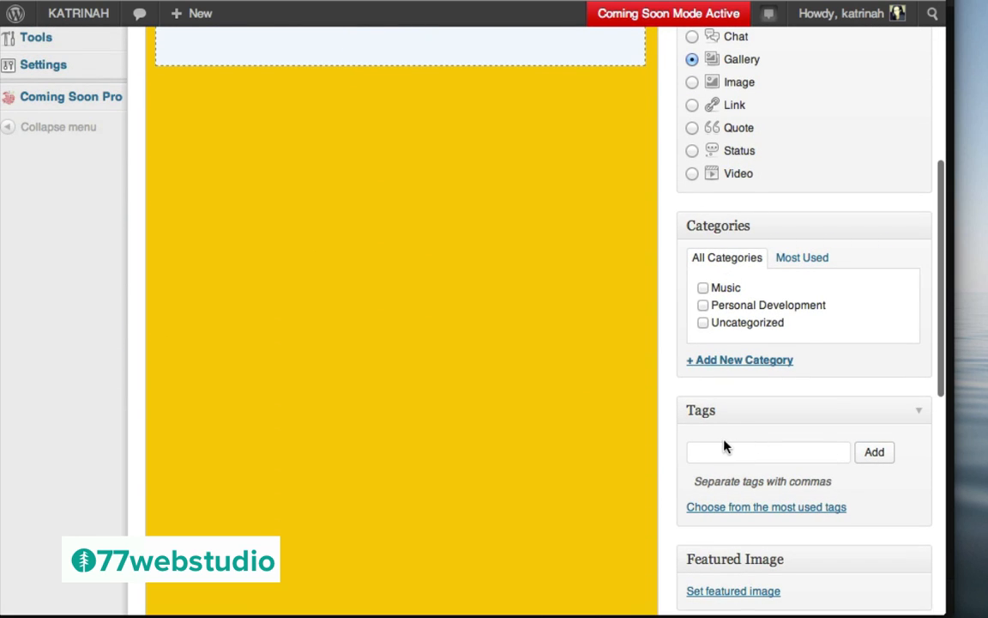
{"action": "left_click", "coordinate": [728, 362]}
{"action": "type", "text": "Photos"}
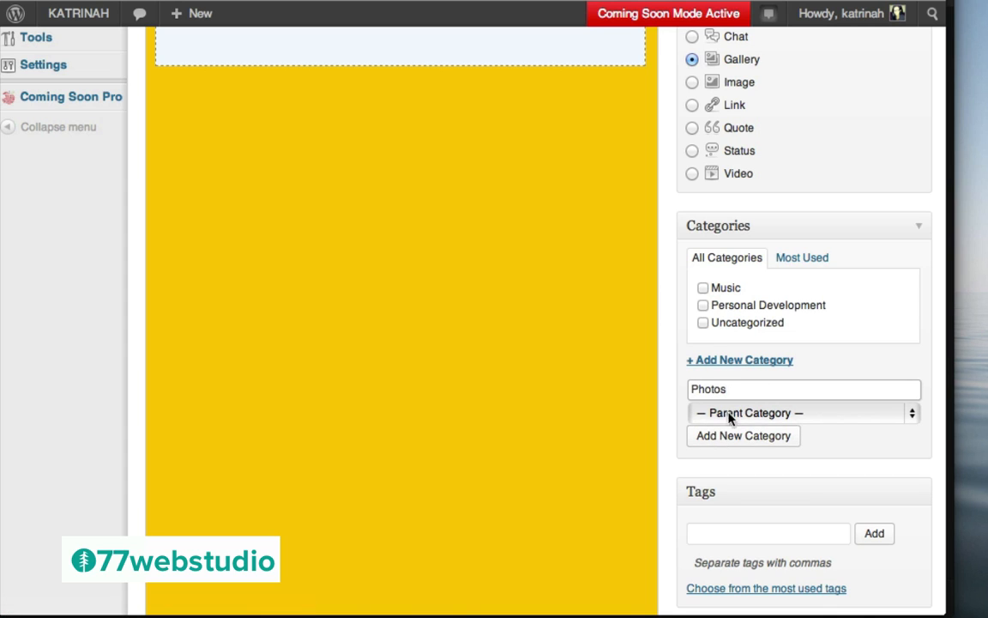
{"action": "left_click", "coordinate": [742, 436]}
Tag the post with Summer and Photos
{"action": "left_click", "coordinate": [720, 552]}
{"action": "type", "text": "Summer, Photos"}
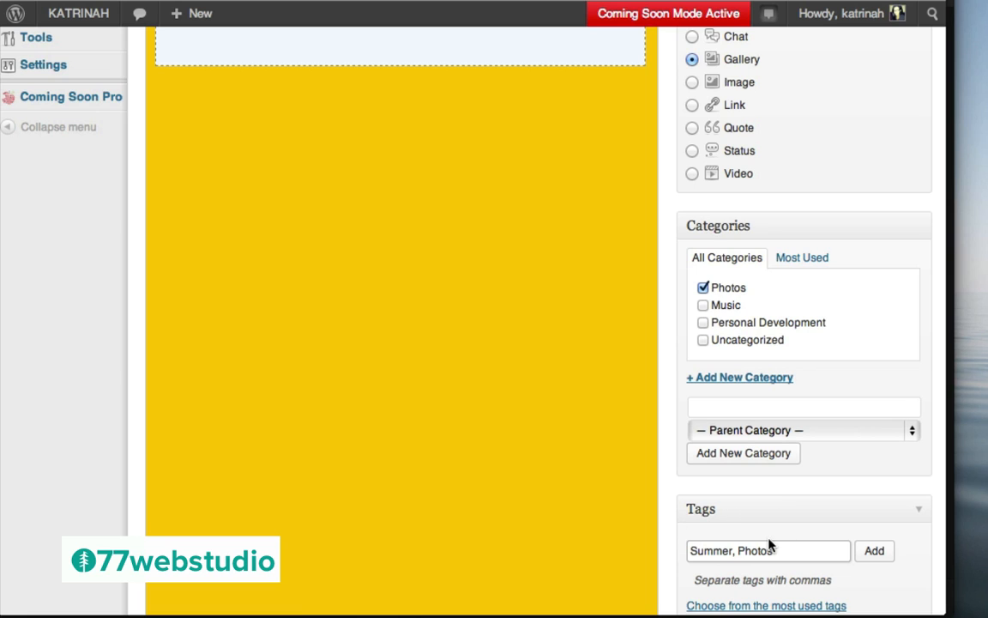
{"action": "left_click", "coordinate": [875, 553]}
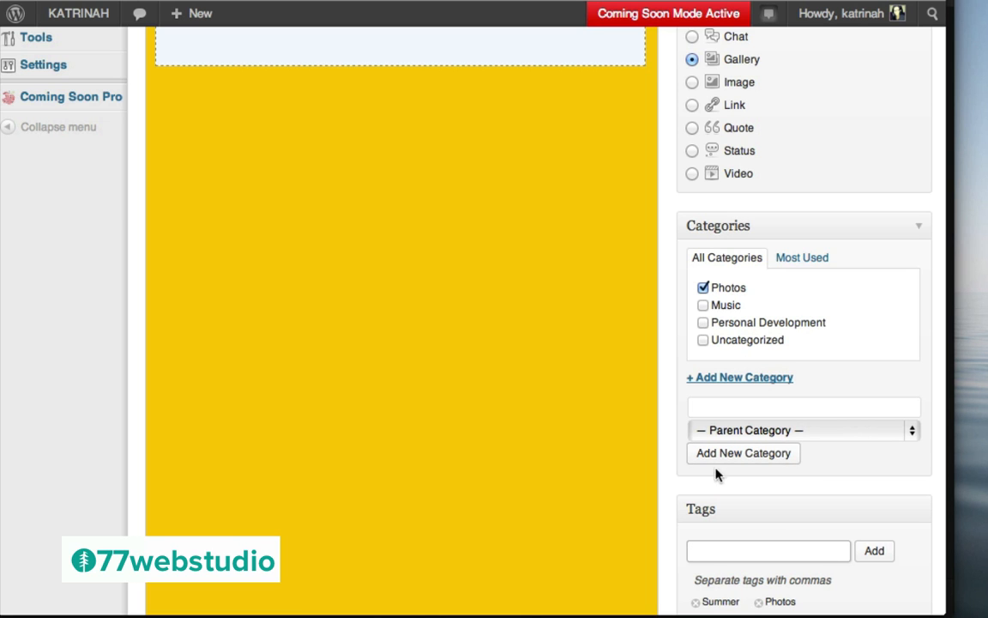
{"action": "scroll", "coordinate": [799, 496], "scroll_direction": "down", "scroll_amount": 10}
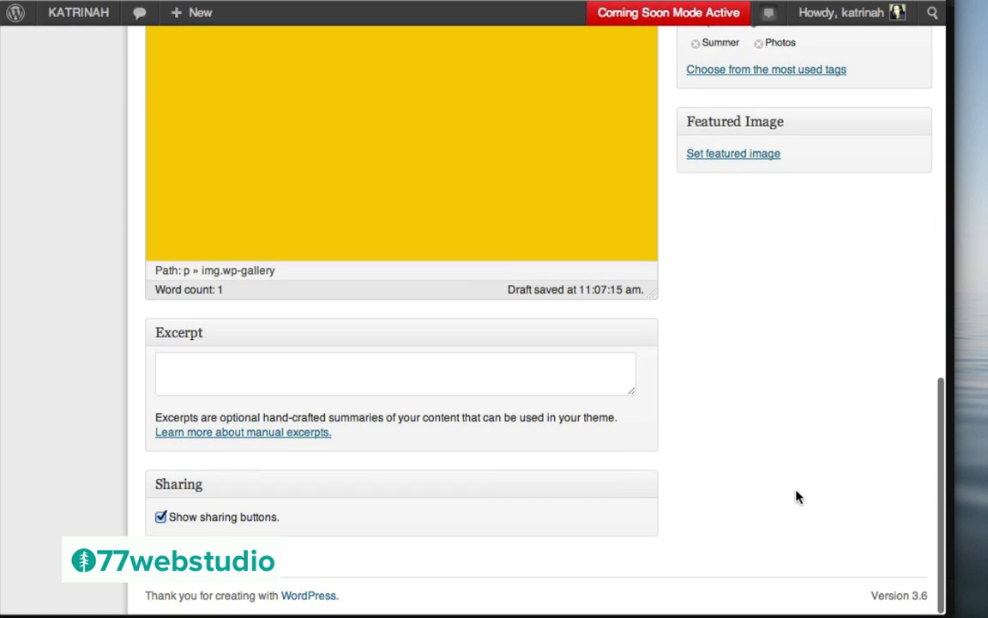
Publish the Summer Scenes gallery post from the Publish box
{"action": "scroll", "coordinate": [757, 288], "scroll_direction": "up", "scroll_amount": 10}
{"action": "scroll", "coordinate": [756, 276], "scroll_direction": "up", "scroll_amount": 1}
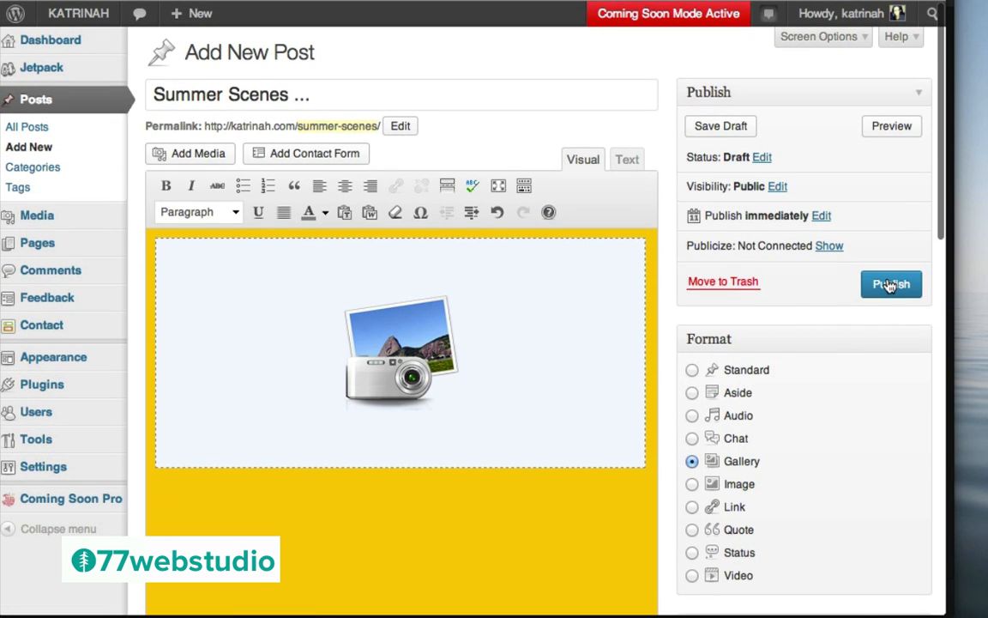
{"action": "left_click", "coordinate": [891, 285]}
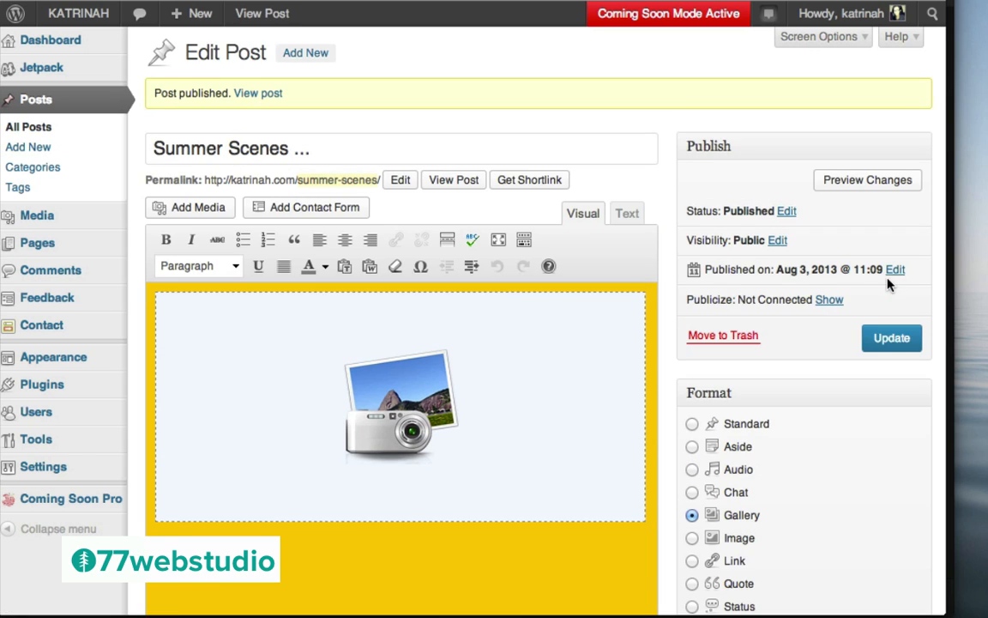
Open the published Summer Scenes post on the live site and scroll to its gallery
{"action": "left_click", "coordinate": [259, 94]}
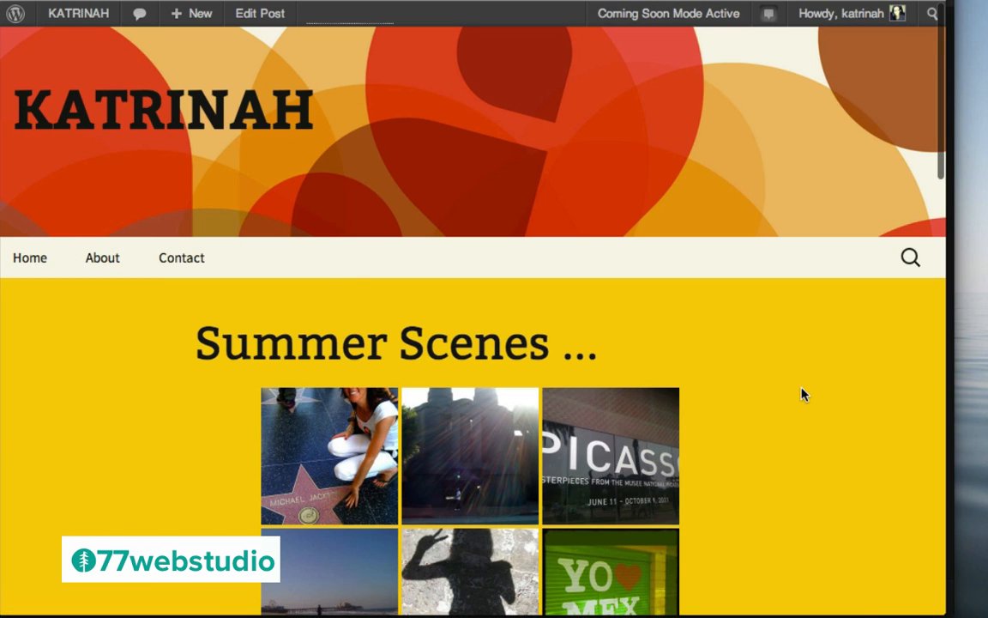
{"action": "scroll", "coordinate": [802, 395], "scroll_direction": "down", "scroll_amount": 3}
{"action": "scroll", "coordinate": [798, 386], "scroll_direction": "down", "scroll_amount": 1}
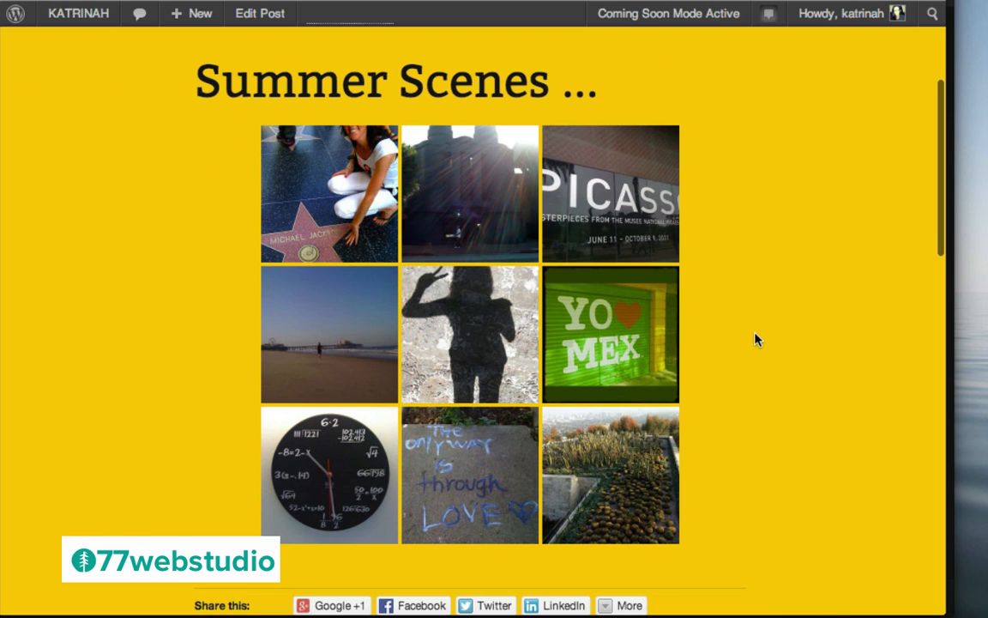
Page through the gallery photos in the carousel lightbox up to the clock photo, then close it
{"action": "left_click", "coordinate": [335, 193]}
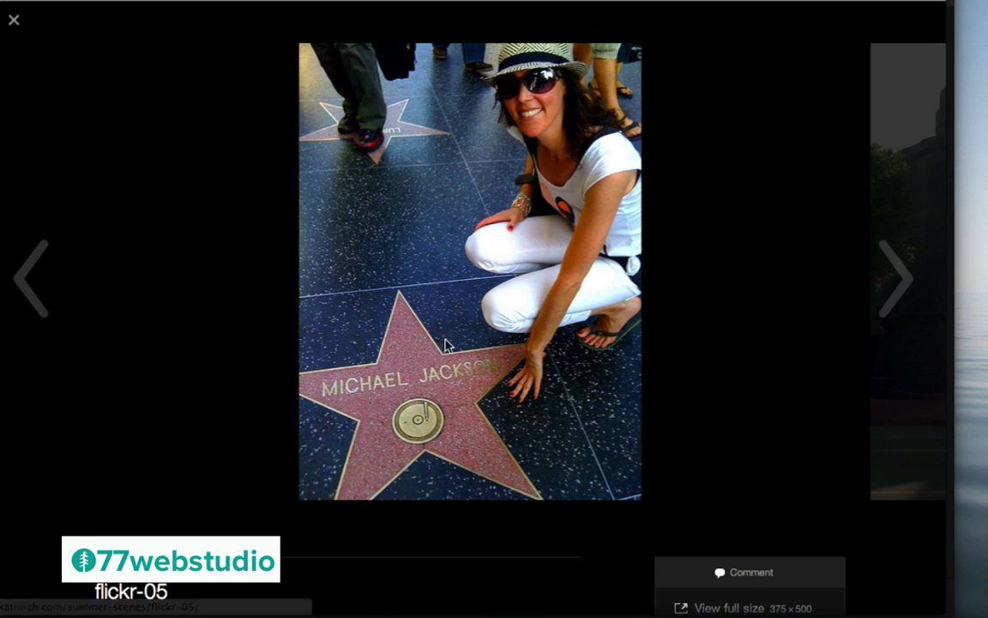
{"action": "left_click", "coordinate": [899, 280]}
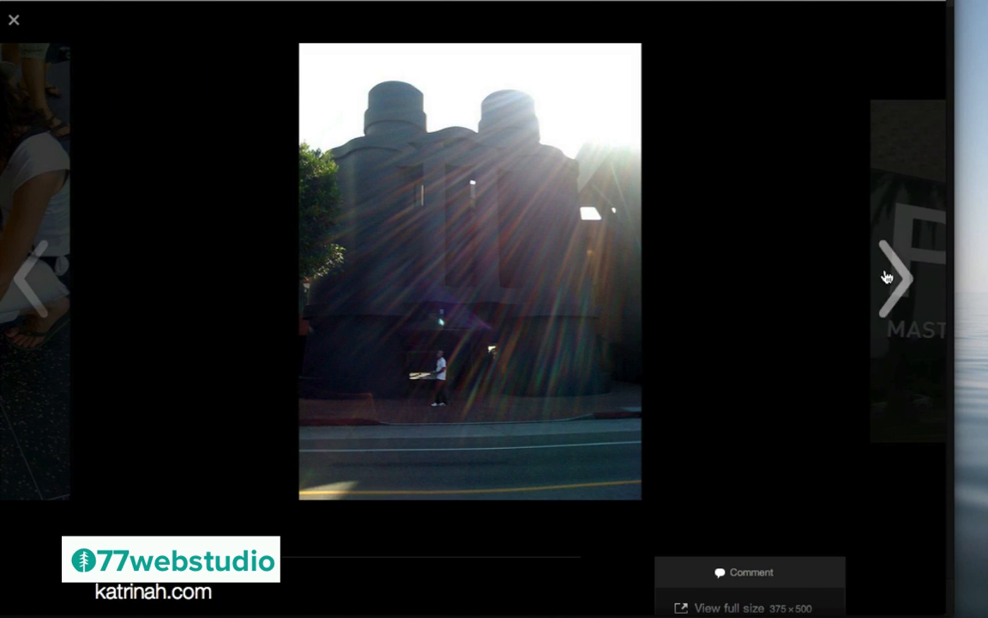
{"action": "left_click", "coordinate": [886, 275]}
{"action": "left_click", "coordinate": [887, 277]}
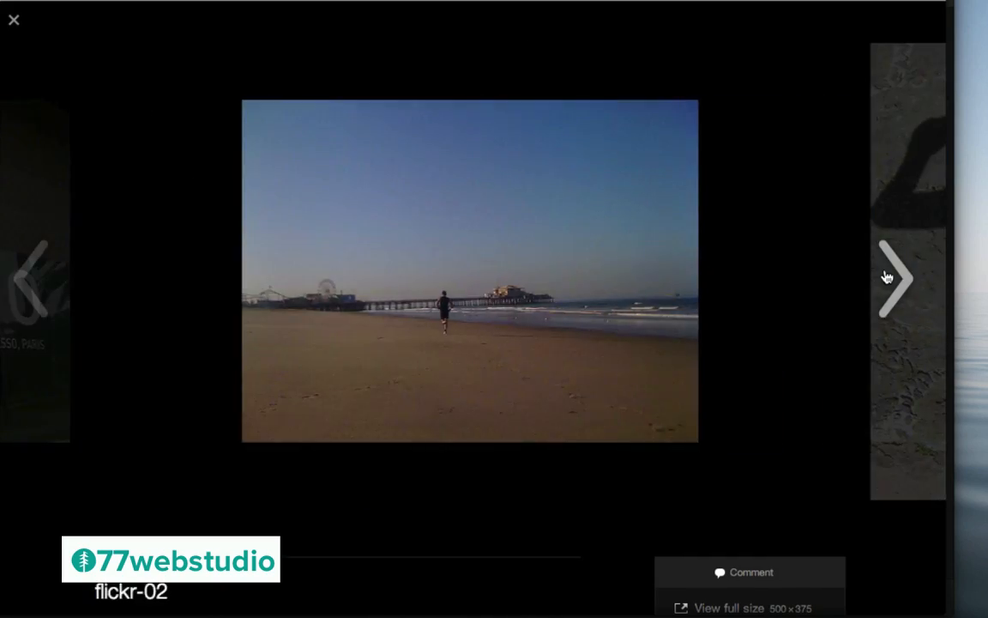
{"action": "left_click", "coordinate": [887, 276]}
{"action": "left_click", "coordinate": [887, 276]}
{"action": "left_click", "coordinate": [887, 276]}
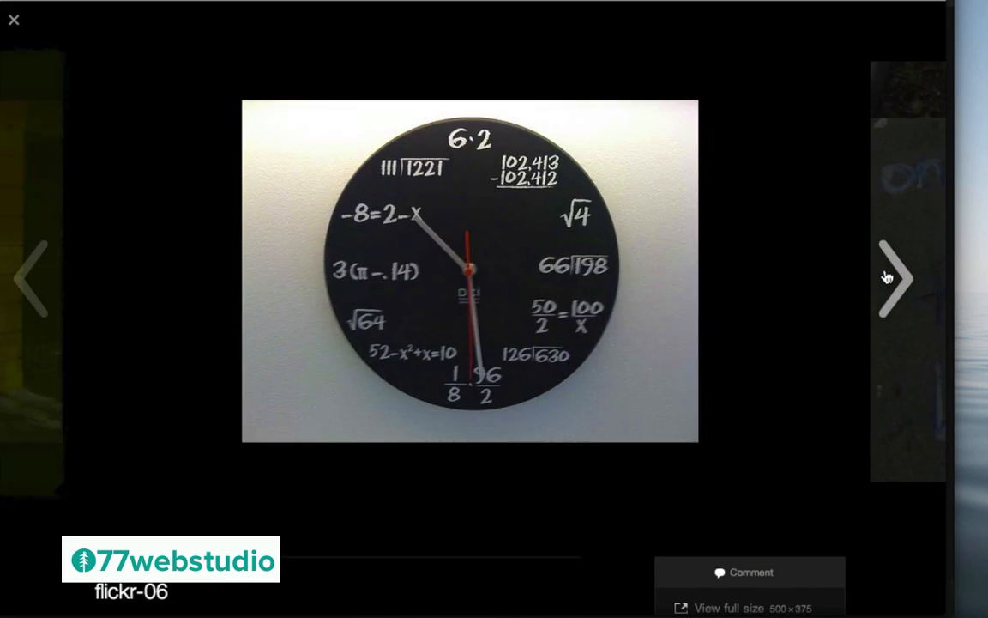
{"action": "left_click", "coordinate": [802, 259]}
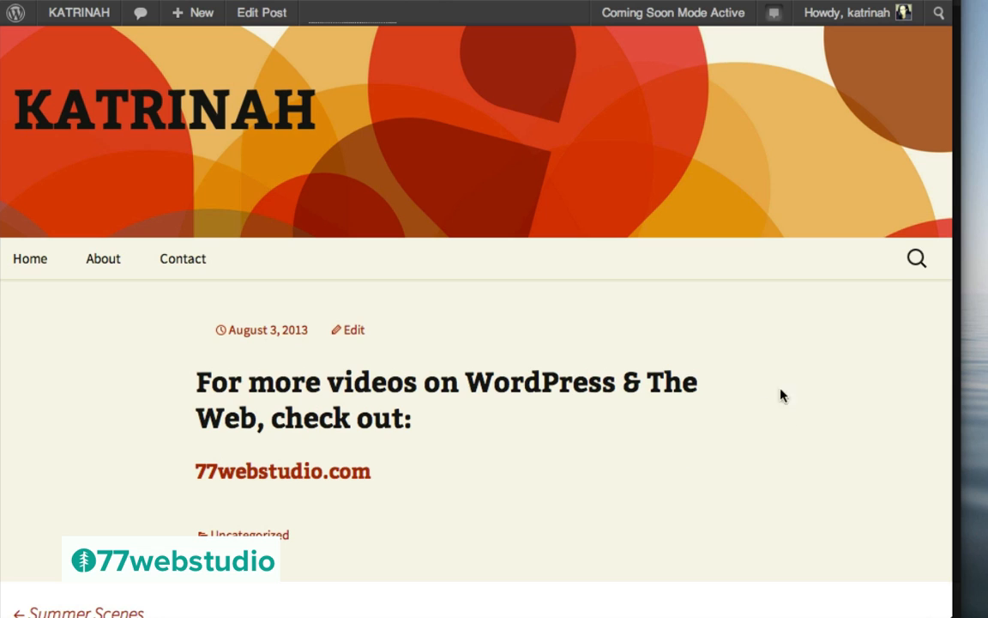
Scroll the live 77webstudio.com link post down to its Leave a Reply form and back up
{"action": "scroll", "coordinate": [726, 409], "scroll_direction": "down", "scroll_amount": 5}
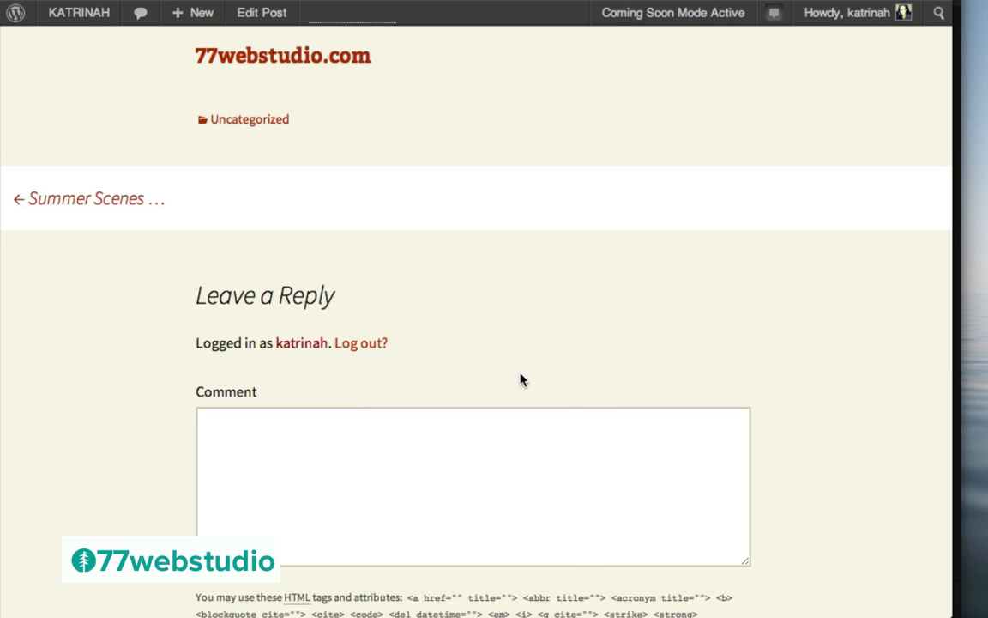
{"action": "scroll", "coordinate": [624, 364], "scroll_direction": "up", "scroll_amount": 5}
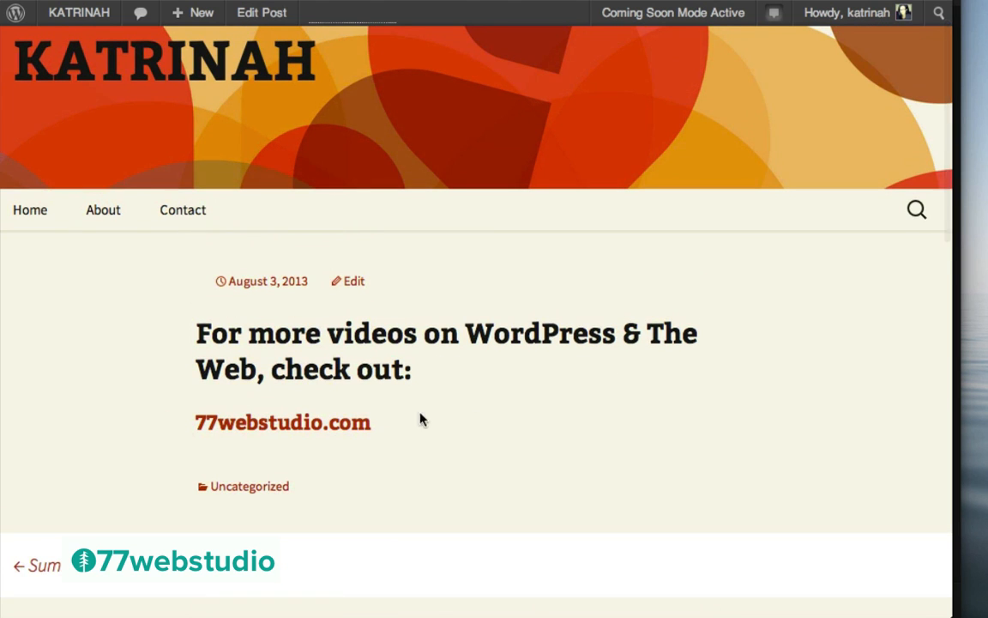
Turn off comments and trackbacks on the 77webstudio.com link post via the Discussion panel, then update it
{"action": "left_click", "coordinate": [353, 286]}
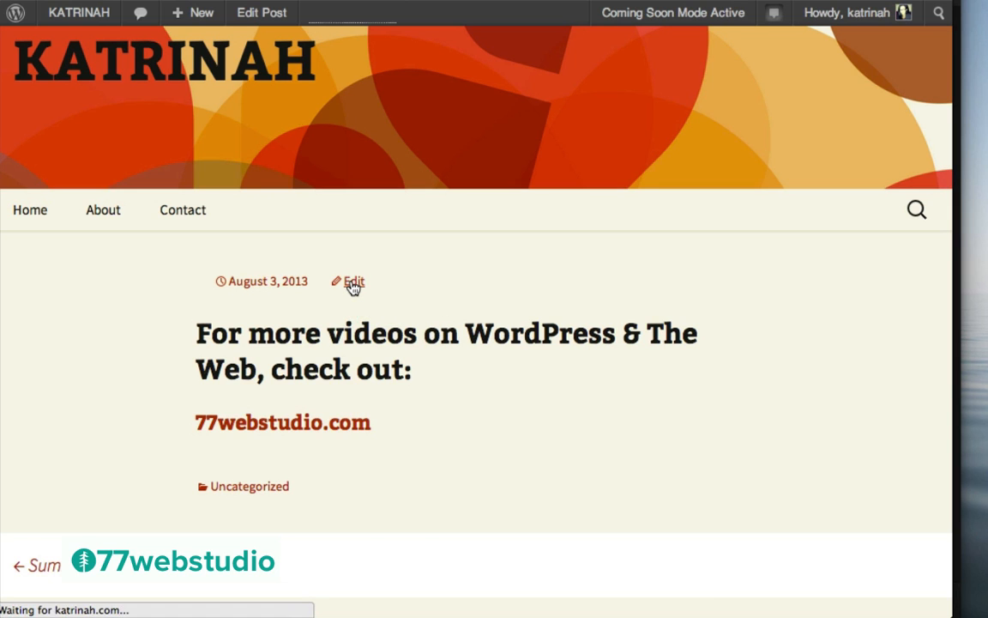
{"action": "scroll", "coordinate": [674, 355], "scroll_direction": "down", "scroll_amount": 12}
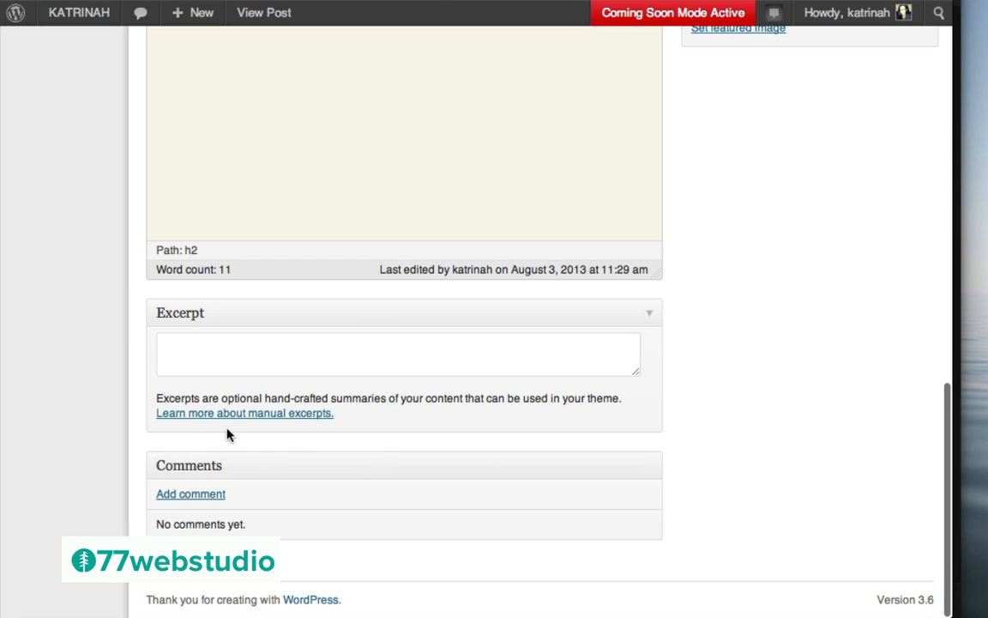
{"action": "scroll", "coordinate": [795, 210], "scroll_direction": "up", "scroll_amount": 15}
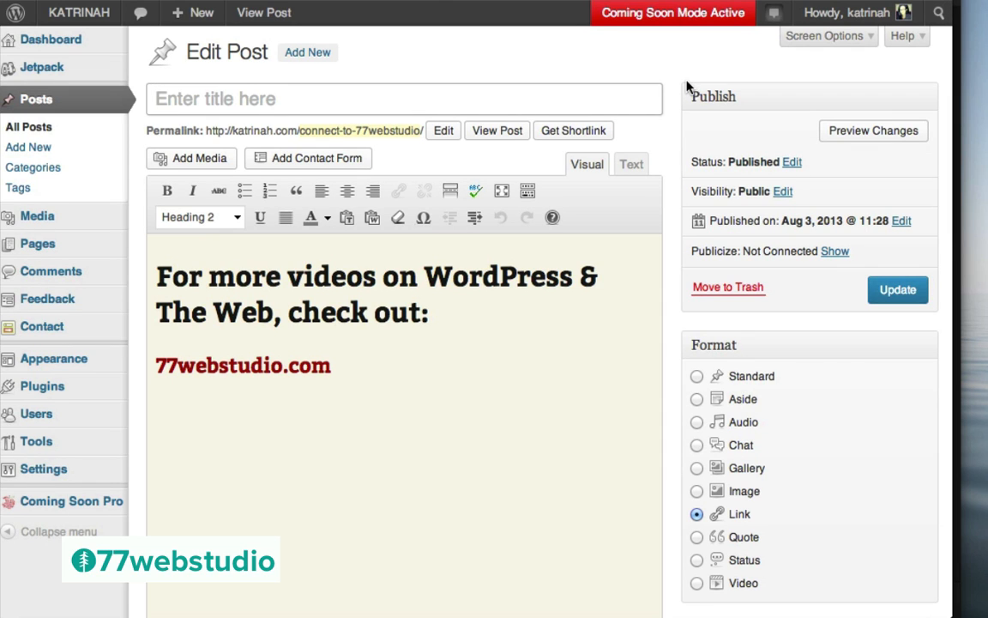
{"action": "left_click", "coordinate": [823, 38]}
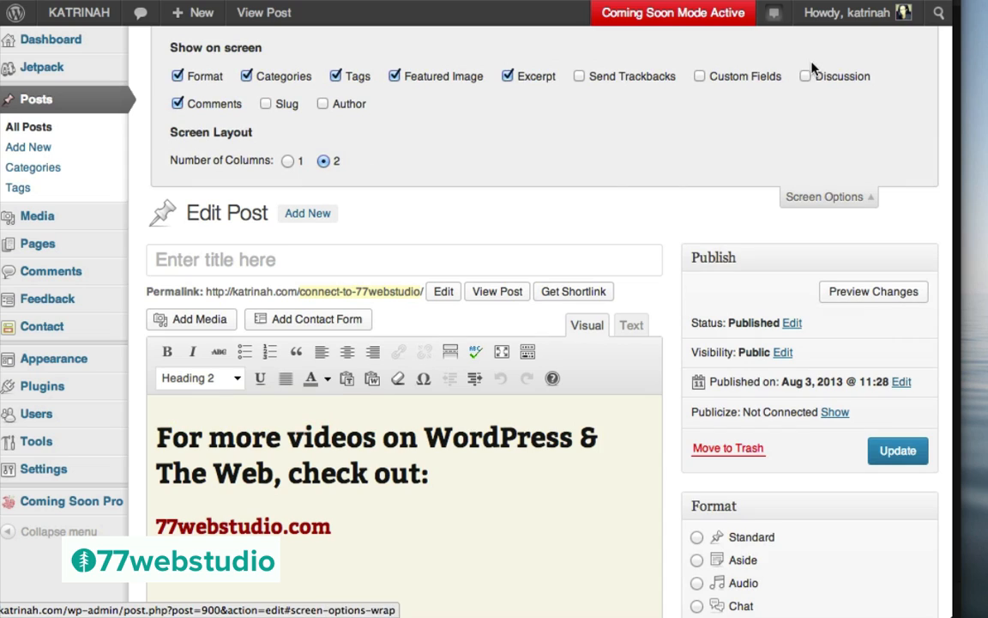
{"action": "left_click", "coordinate": [805, 77]}
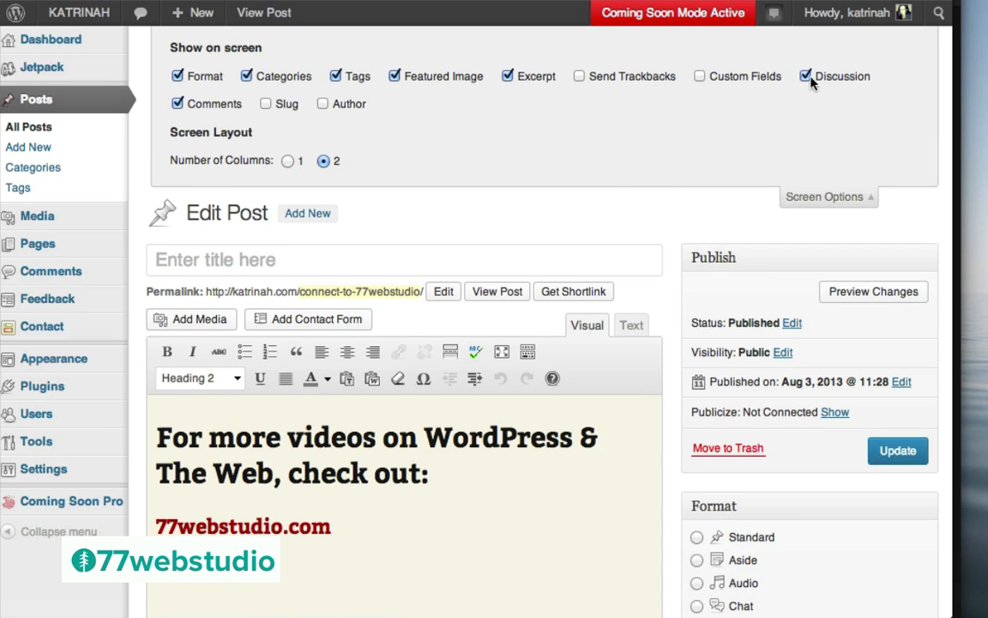
{"action": "scroll", "coordinate": [721, 273], "scroll_direction": "down", "scroll_amount": 10}
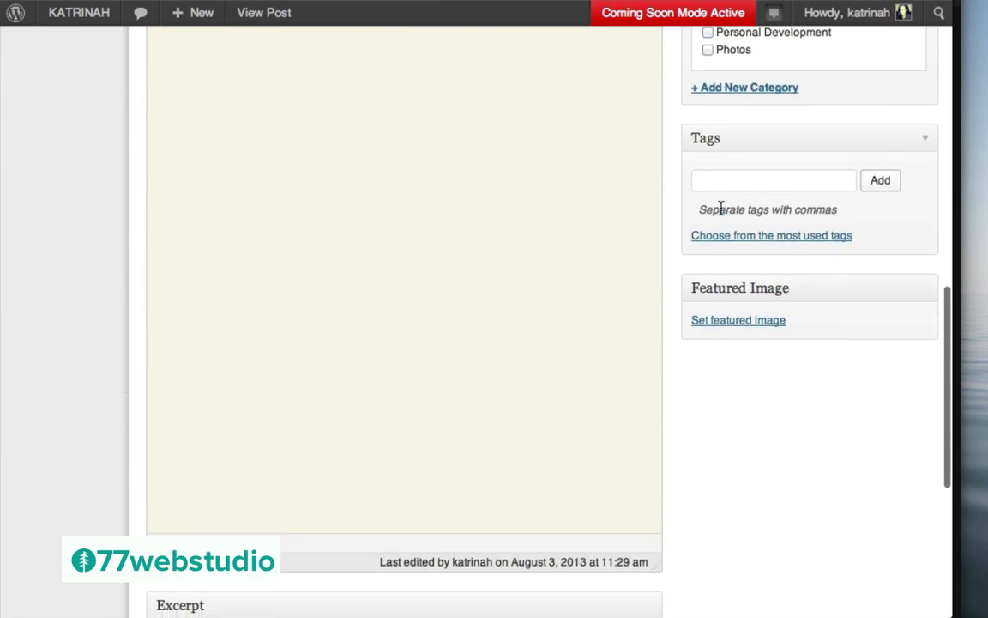
{"action": "scroll", "coordinate": [721, 211], "scroll_direction": "down", "scroll_amount": 5}
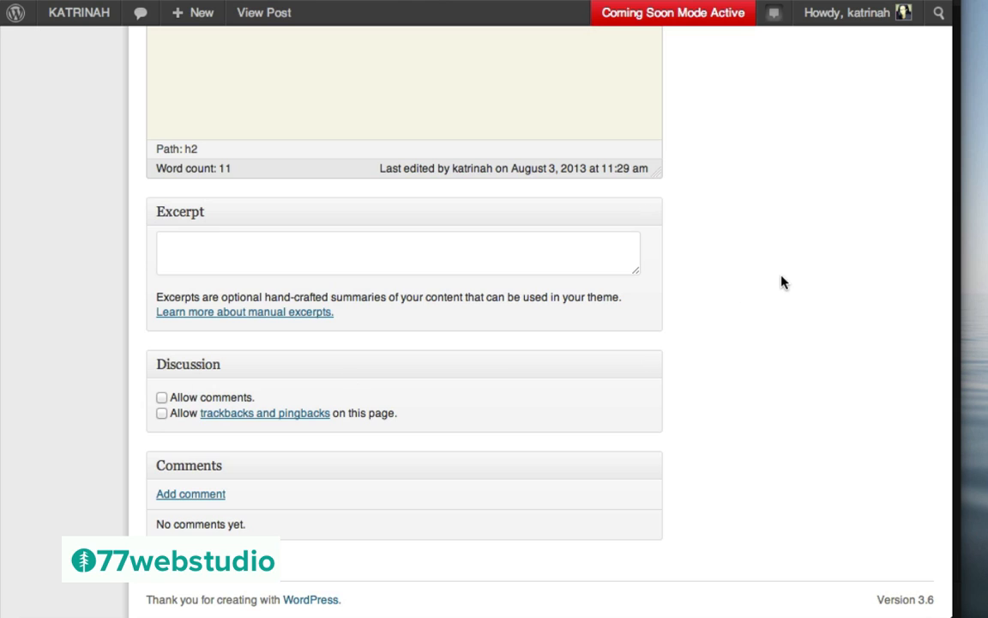
{"action": "scroll", "coordinate": [781, 281], "scroll_direction": "up", "scroll_amount": 20}
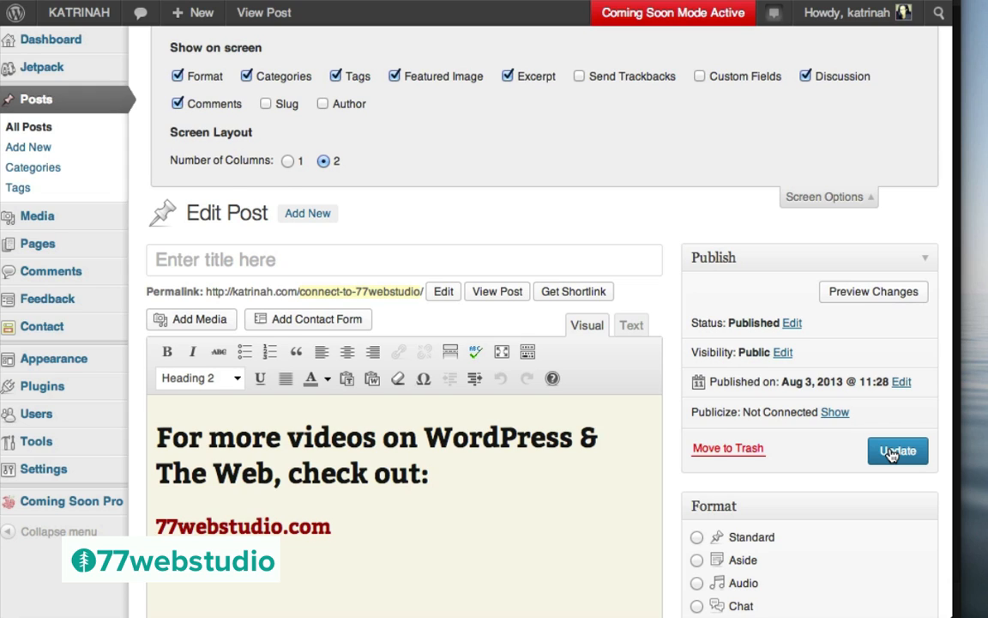
{"action": "left_click", "coordinate": [892, 455]}
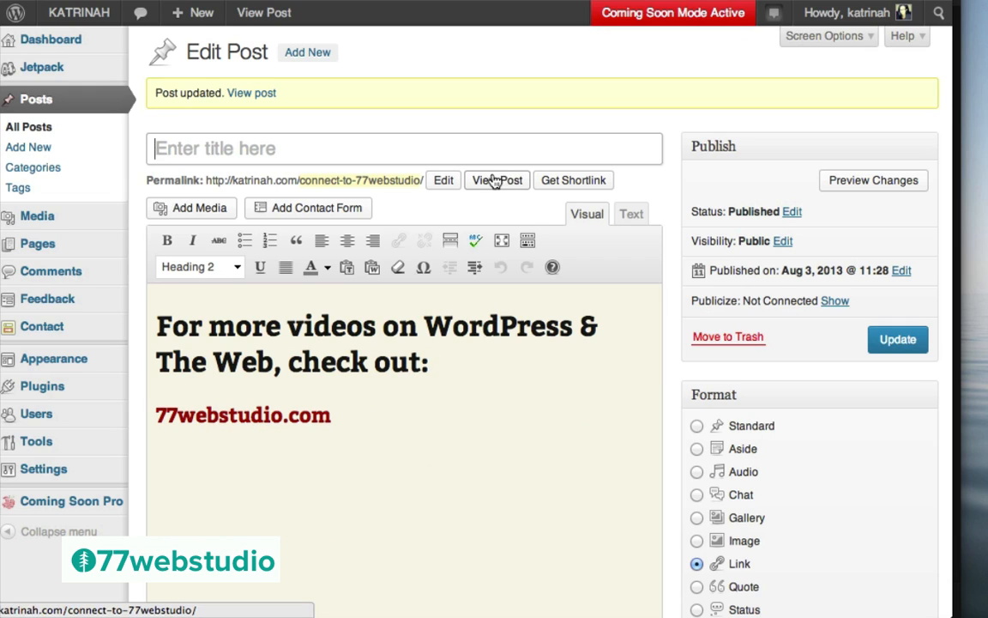
View the updated 77webstudio.com link post live and confirm it no longer has a comment form
{"action": "left_click", "coordinate": [250, 94]}
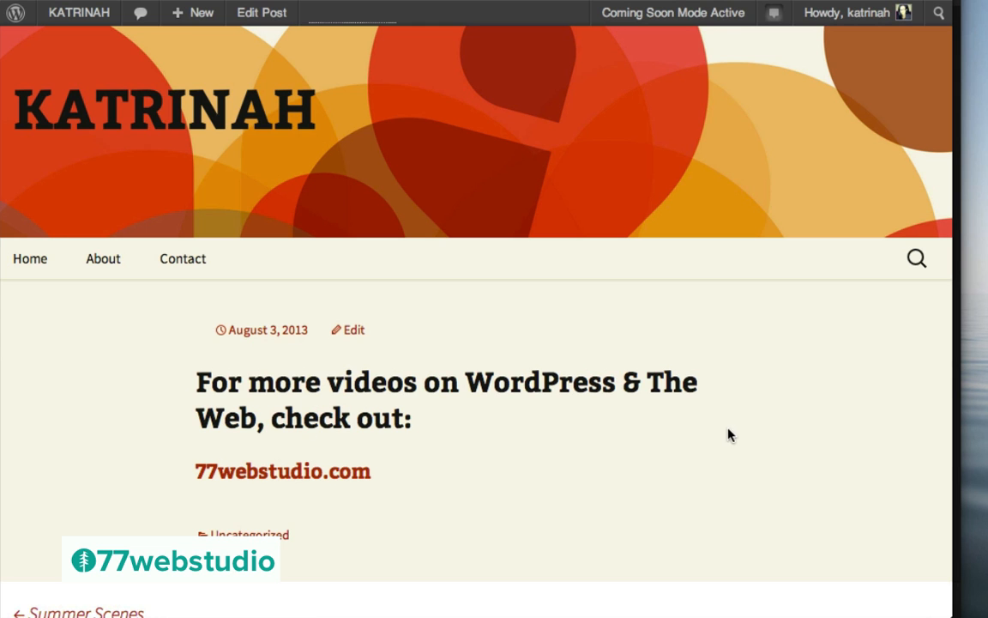
{"action": "scroll", "coordinate": [777, 420], "scroll_direction": "down", "scroll_amount": 5}
{"action": "scroll", "coordinate": [777, 417], "scroll_direction": "up", "scroll_amount": 5}
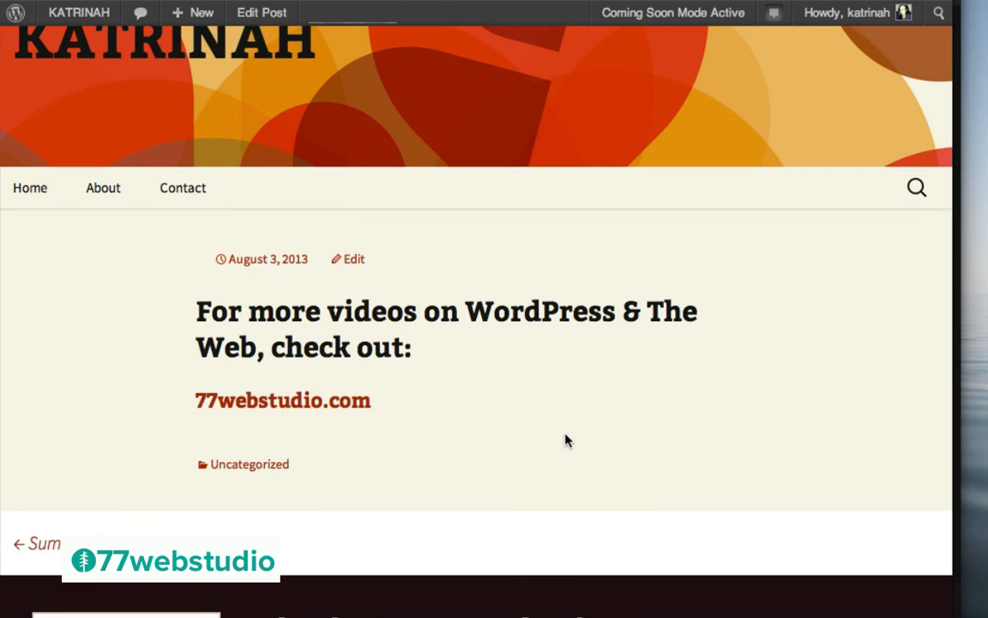
{"action": "scroll", "coordinate": [565, 439], "scroll_direction": "up", "scroll_amount": 2}
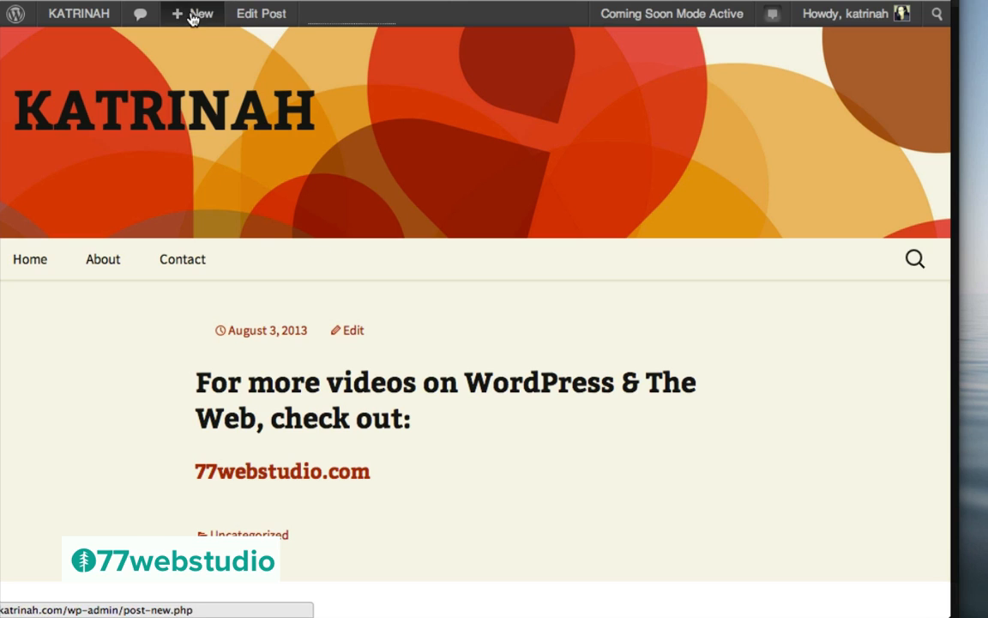
{"action": "mouse_move", "coordinate": [196, 16]}
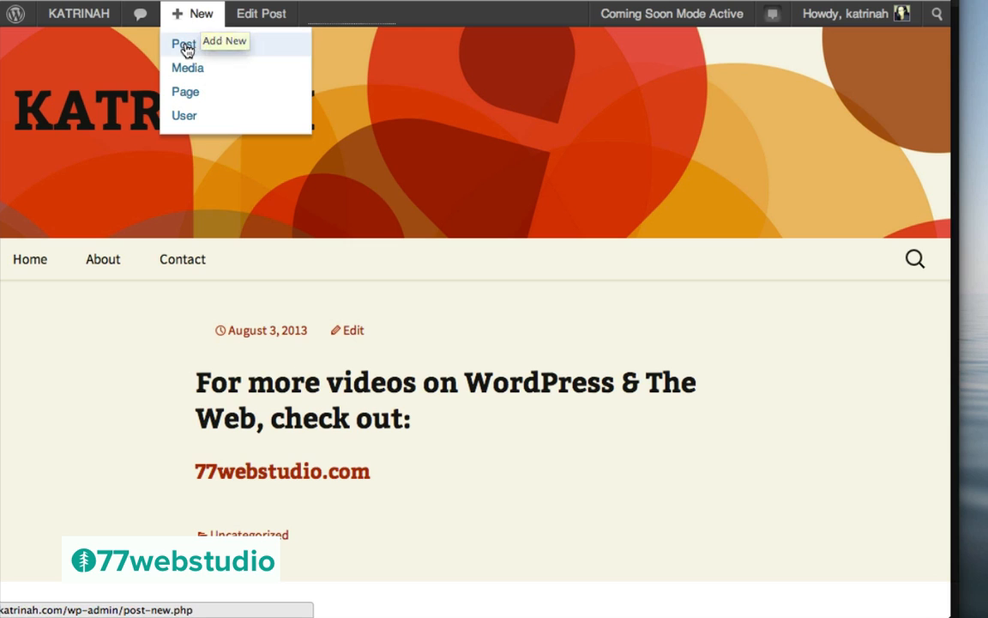
Create a new post titled 'Grateful.' and place the cursor in its empty body
{"action": "left_click", "coordinate": [185, 46]}
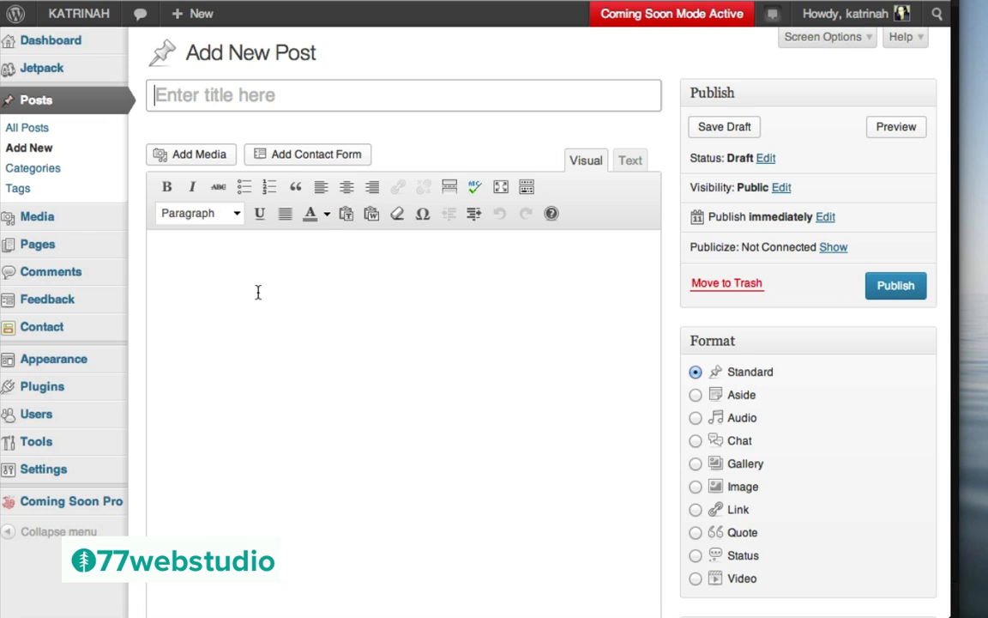
{"action": "type", "text": "Grateful."}
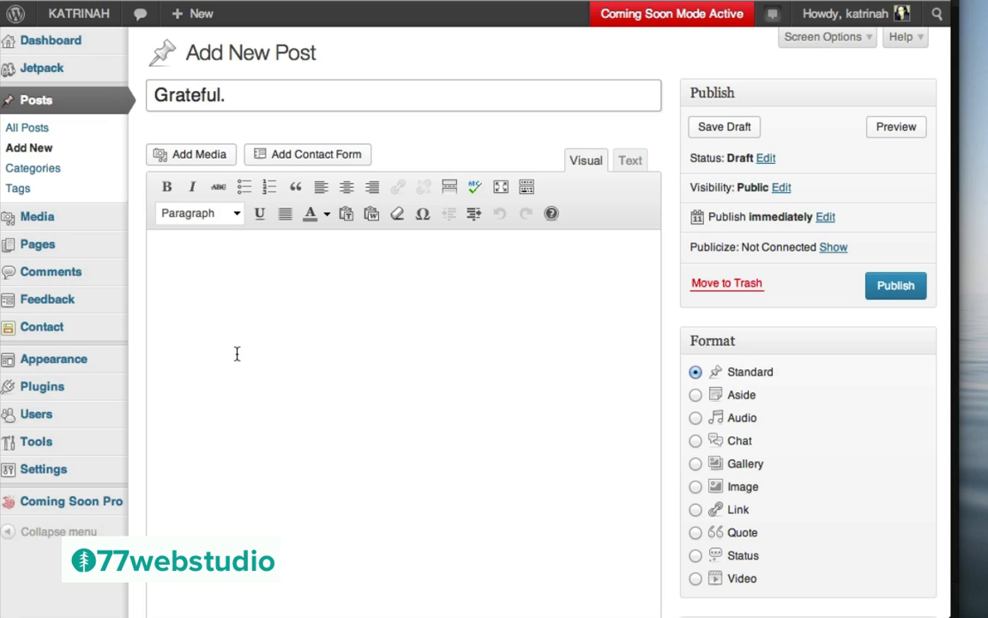
{"action": "left_click", "coordinate": [237, 354]}
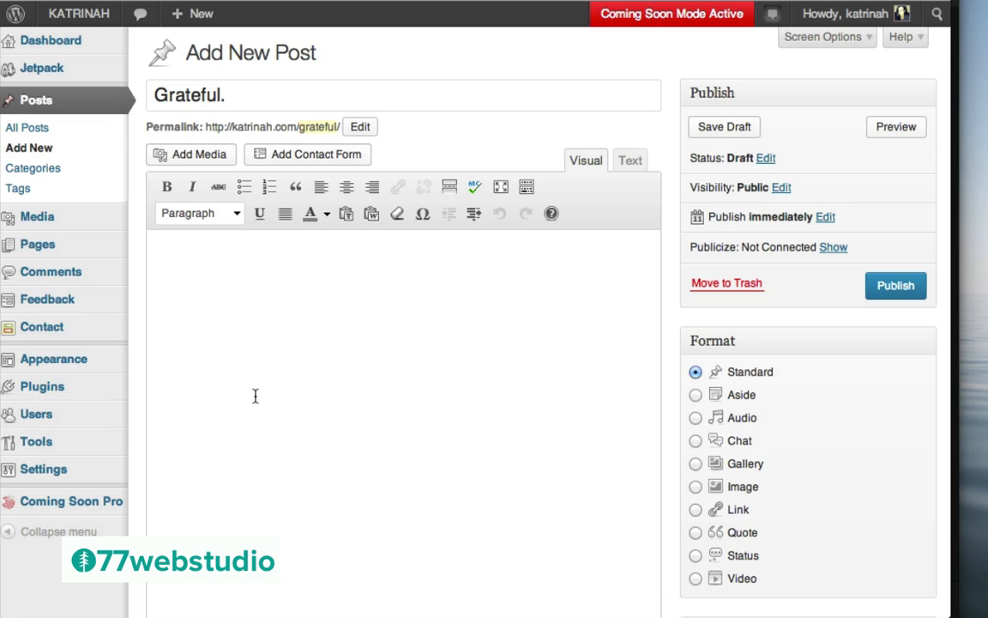
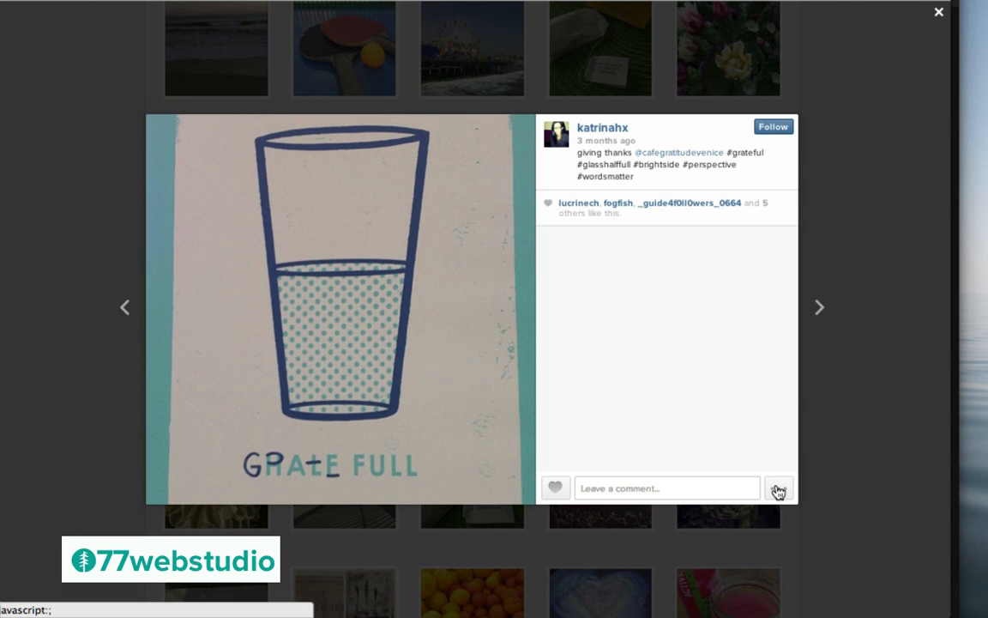
Copy the full iframe embed code for the half-full glass Instagram photo
{"action": "left_click", "coordinate": [778, 490]}
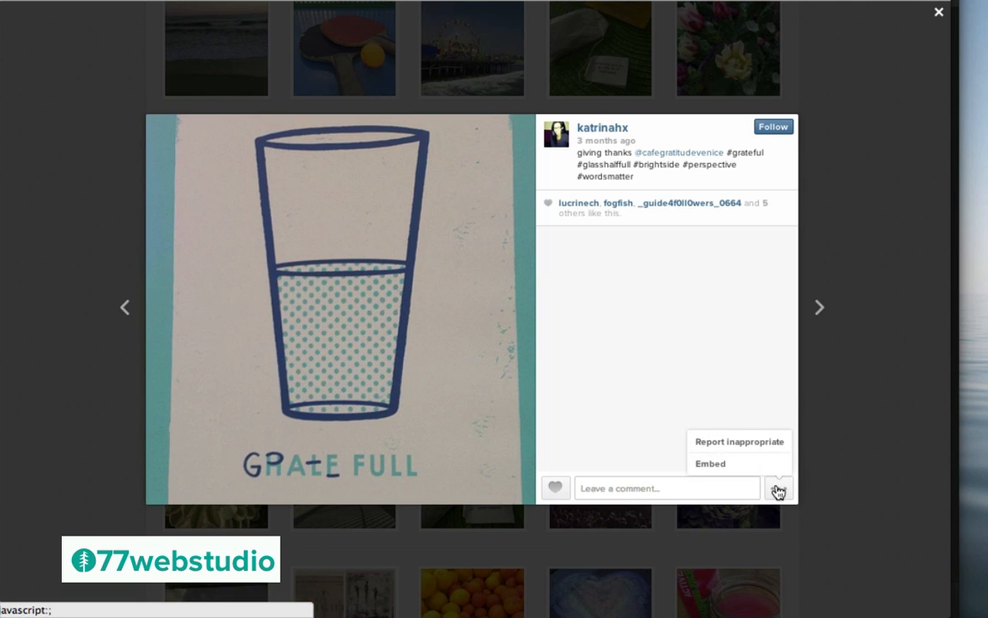
{"action": "left_click", "coordinate": [710, 464]}
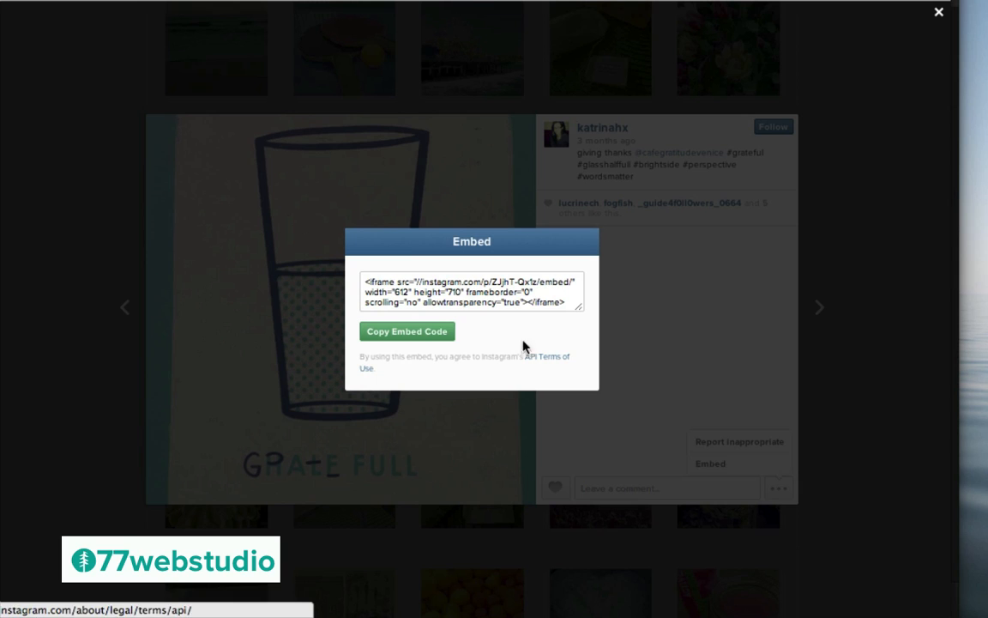
{"action": "left_click", "coordinate": [441, 286]}
{"action": "key", "text": "ctrl+a"}
{"action": "key", "text": "super+c"}
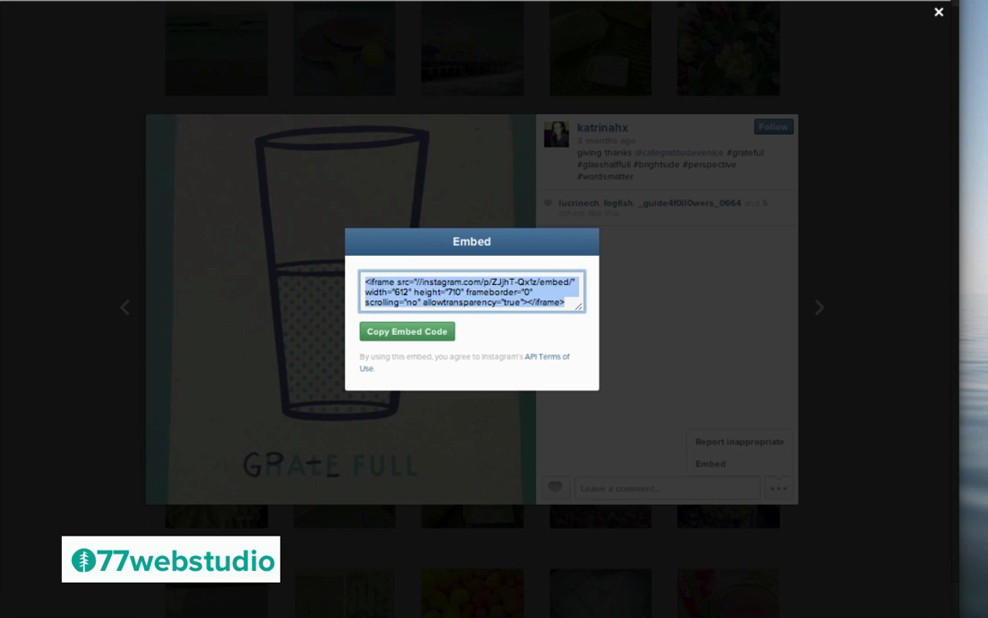
{"action": "left_click", "coordinate": [409, 335]}
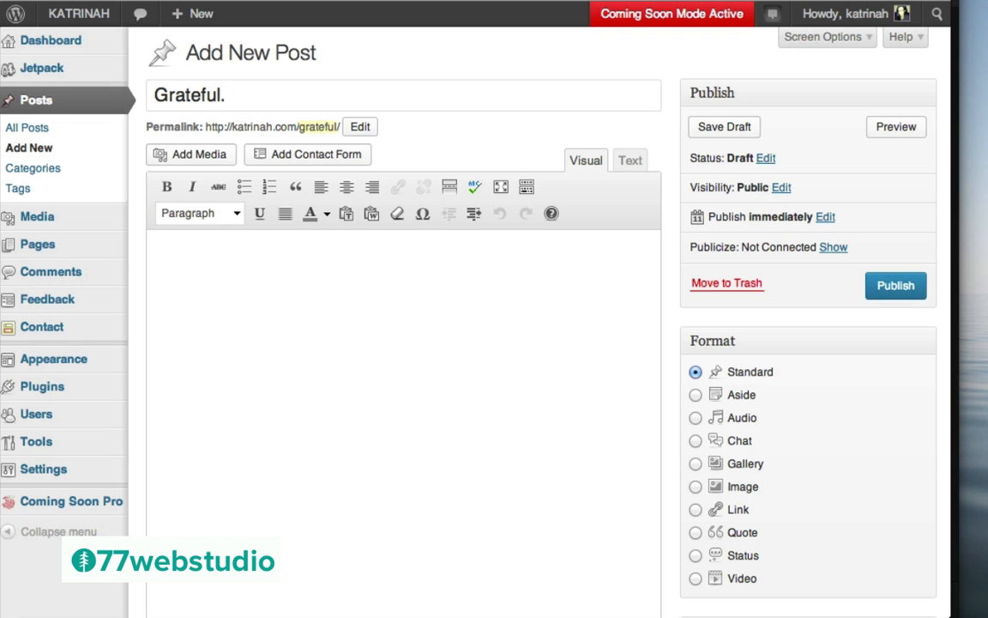
Paste the Instagram iframe code into the post body in Text mode and choose the Image format
{"action": "left_click", "coordinate": [631, 161]}
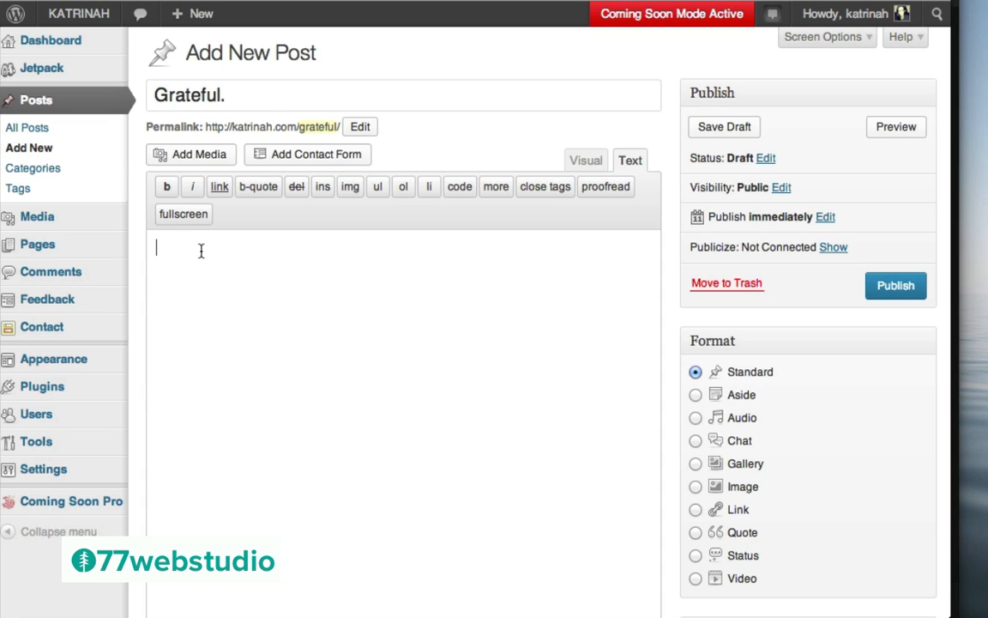
{"action": "key", "text": "super+v"}
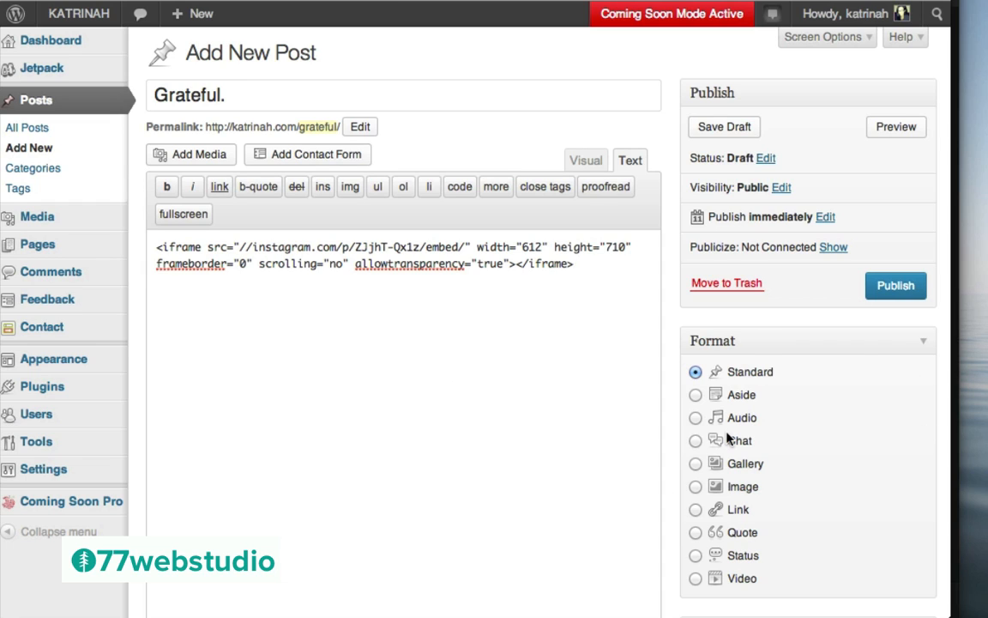
{"action": "left_click", "coordinate": [696, 487]}
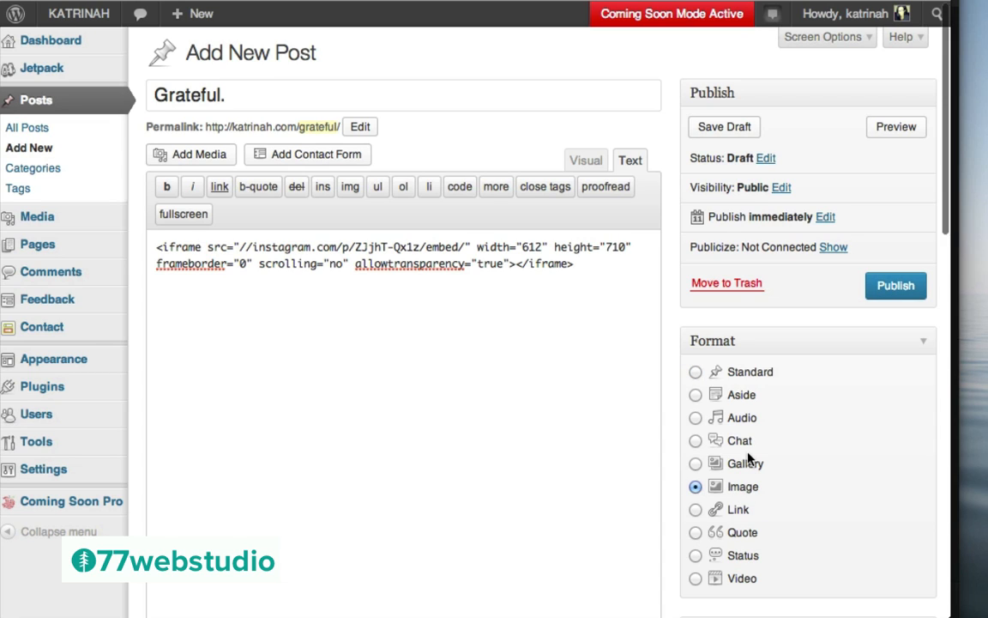
{"action": "scroll", "coordinate": [751, 459], "scroll_direction": "down", "scroll_amount": 5}
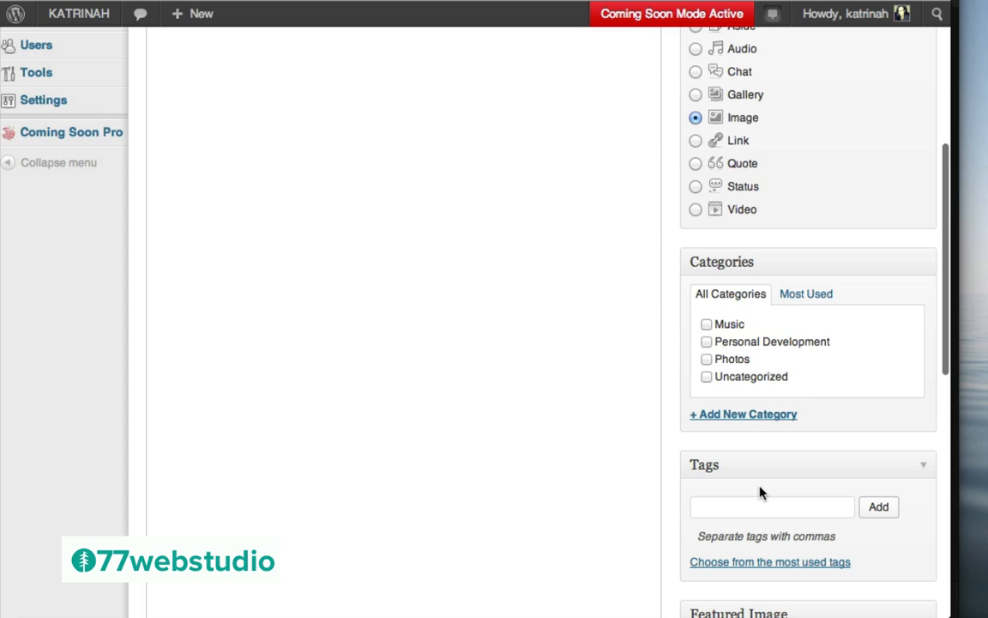
Tag the post 'Grateful.' and publish it
{"action": "left_click", "coordinate": [714, 505]}
{"action": "type", "text": "Grateful."}
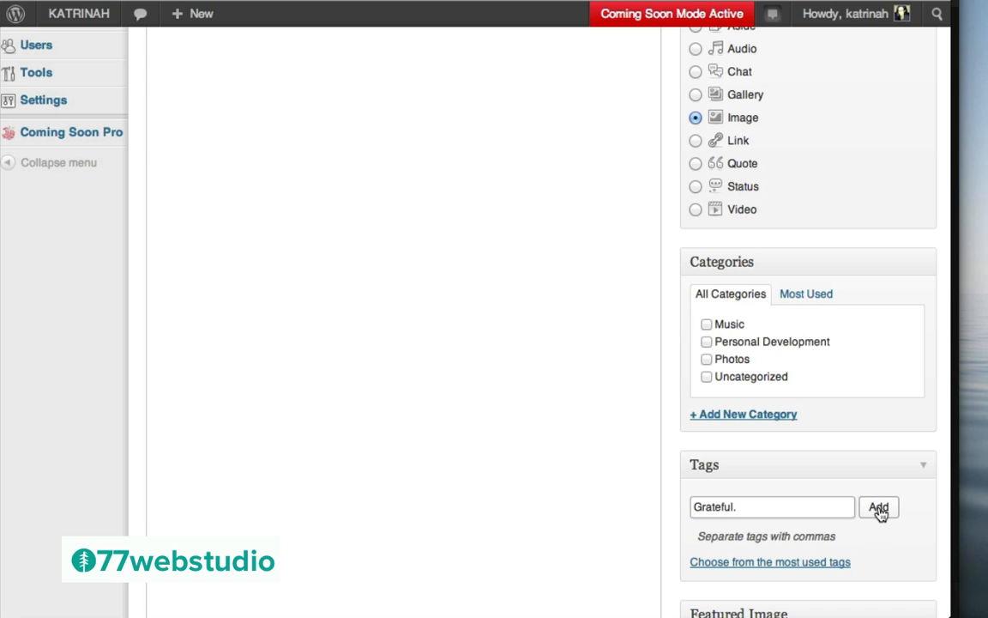
{"action": "left_click", "coordinate": [878, 507]}
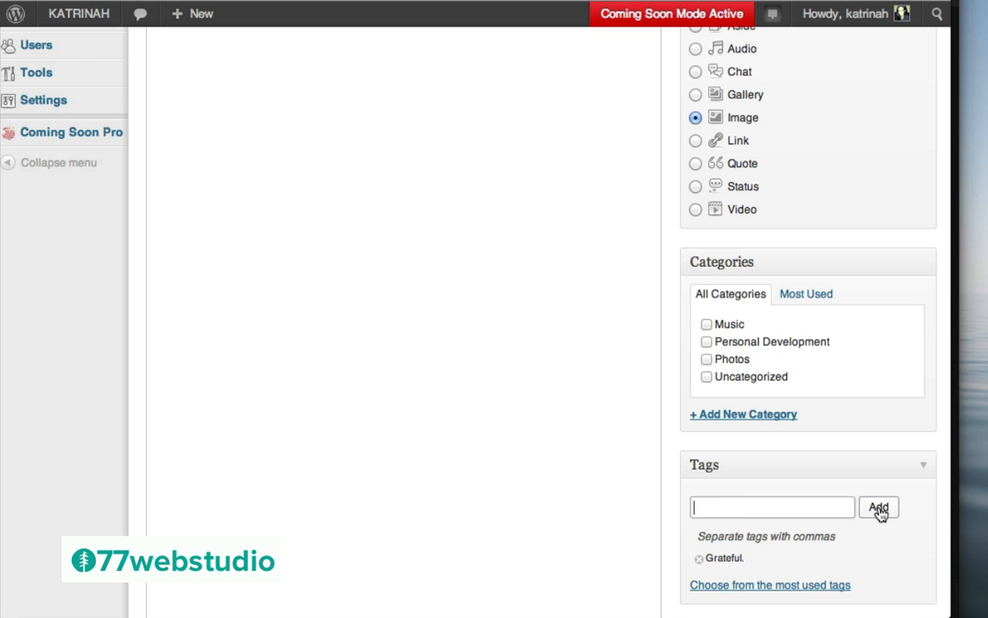
{"action": "scroll", "coordinate": [744, 506], "scroll_direction": "down", "scroll_amount": 10}
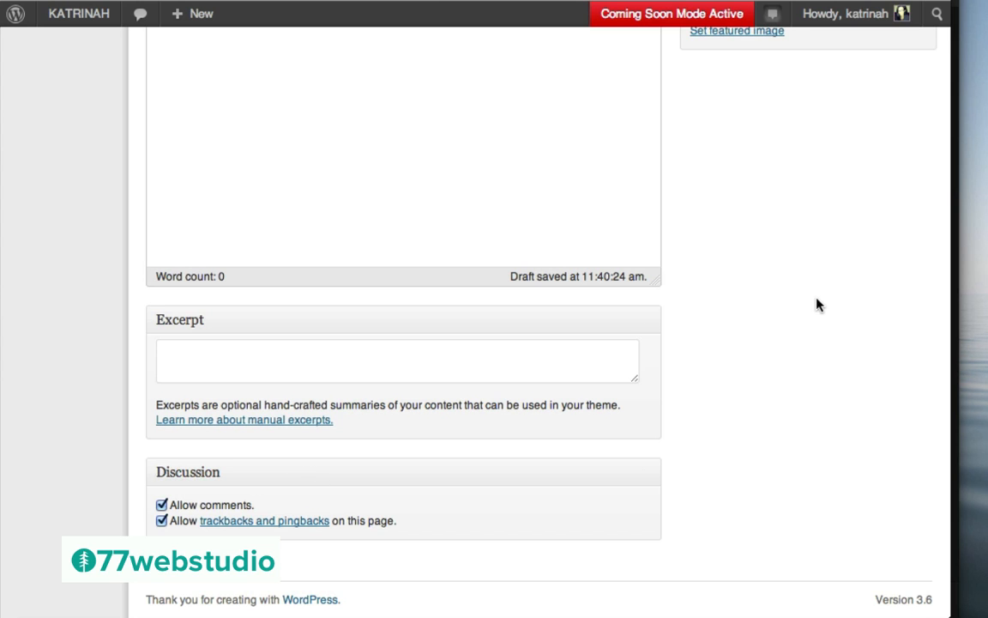
{"action": "scroll", "coordinate": [817, 305], "scroll_direction": "up", "scroll_amount": 10}
{"action": "scroll", "coordinate": [817, 305], "scroll_direction": "up", "scroll_amount": 2}
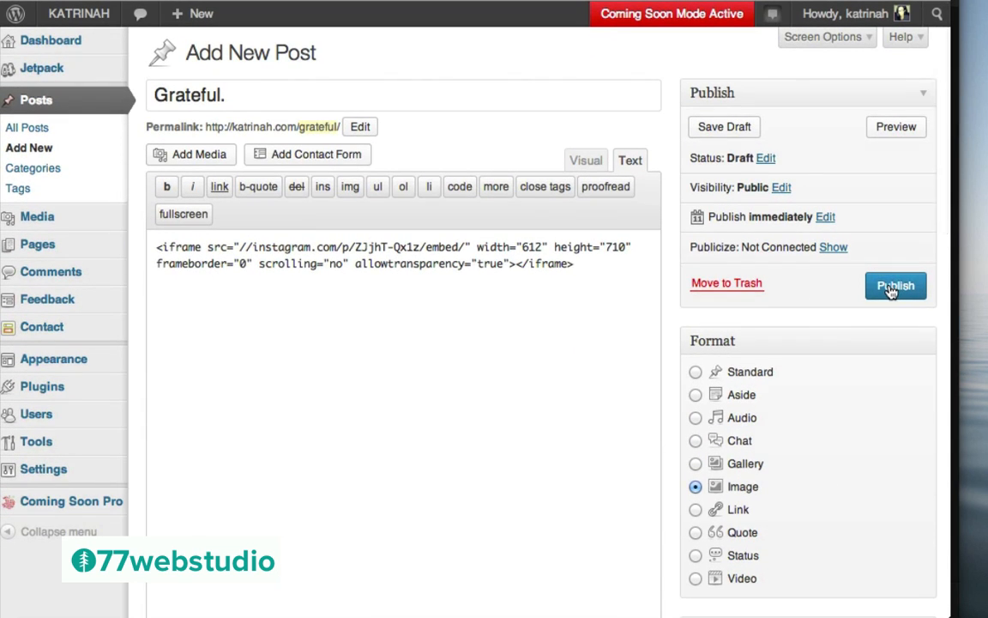
{"action": "left_click", "coordinate": [890, 290]}
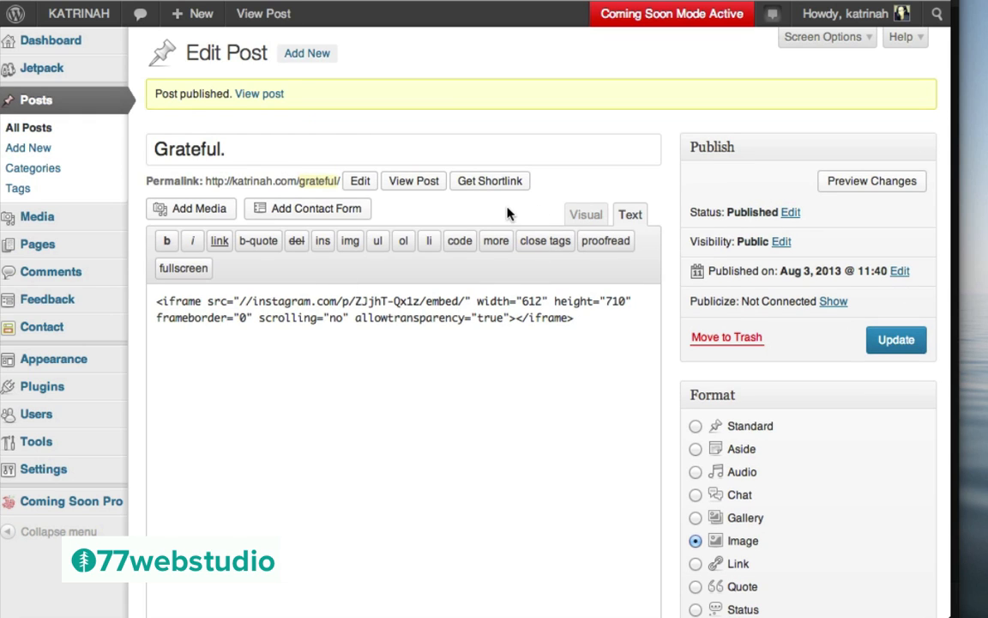
View the live Grateful. post and check the embedded half-full glass Instagram photo
{"action": "left_click", "coordinate": [257, 100]}
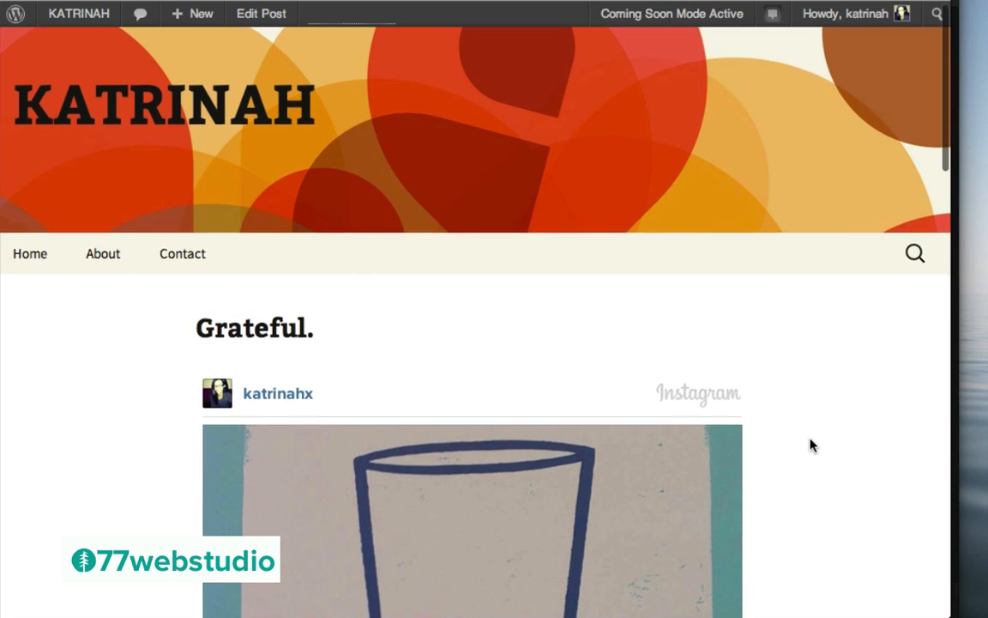
{"action": "scroll", "coordinate": [811, 444], "scroll_direction": "down", "scroll_amount": 4}
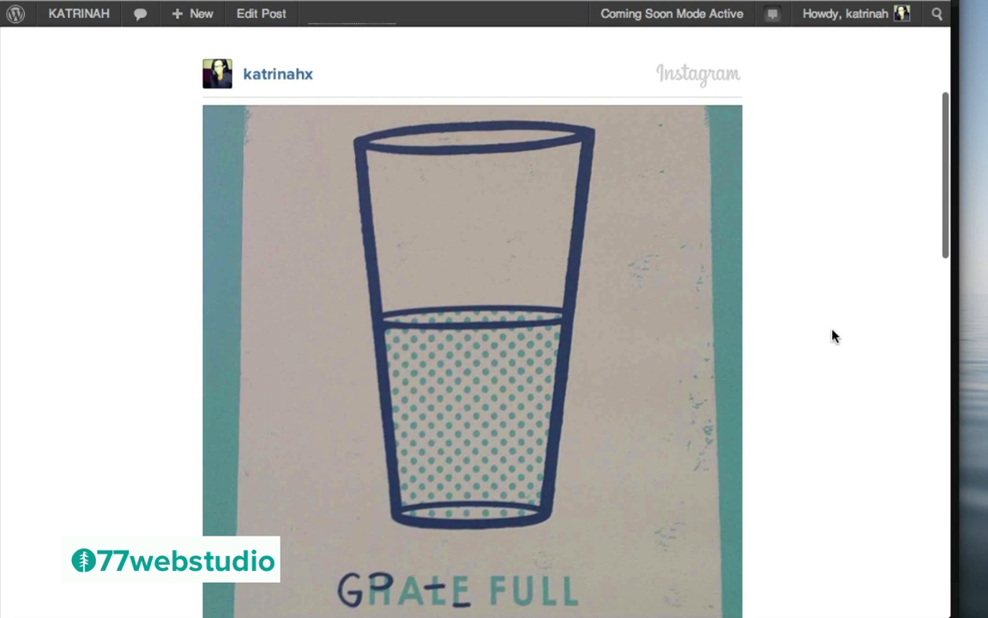
{"action": "scroll", "coordinate": [834, 335], "scroll_direction": "down", "scroll_amount": 6}
{"action": "scroll", "coordinate": [834, 334], "scroll_direction": "up", "scroll_amount": 7}
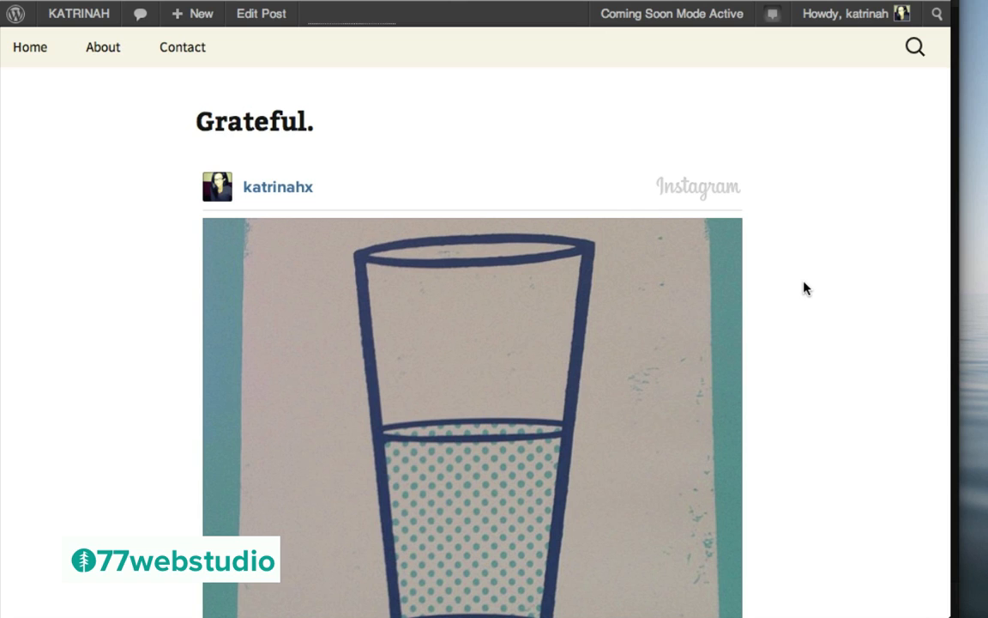
{"action": "mouse_move", "coordinate": [182, 19]}
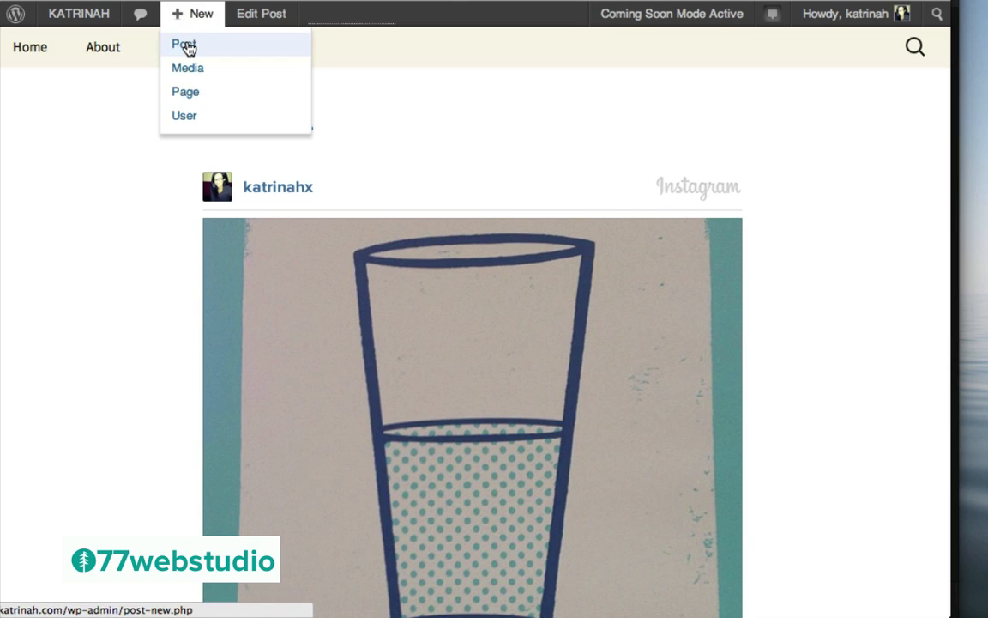
Create a new post titled 'How To Increase Traffic To Your E-Commerce Website With Pinterest?'
{"action": "left_click", "coordinate": [187, 45]}
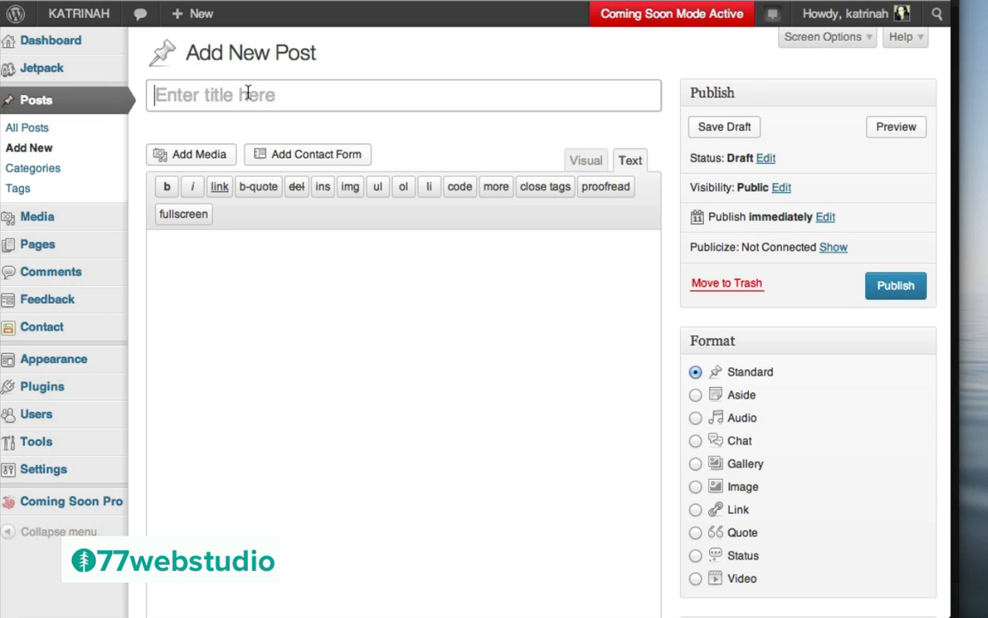
{"action": "left_click", "coordinate": [365, 383]}
{"action": "left_click", "coordinate": [180, 101]}
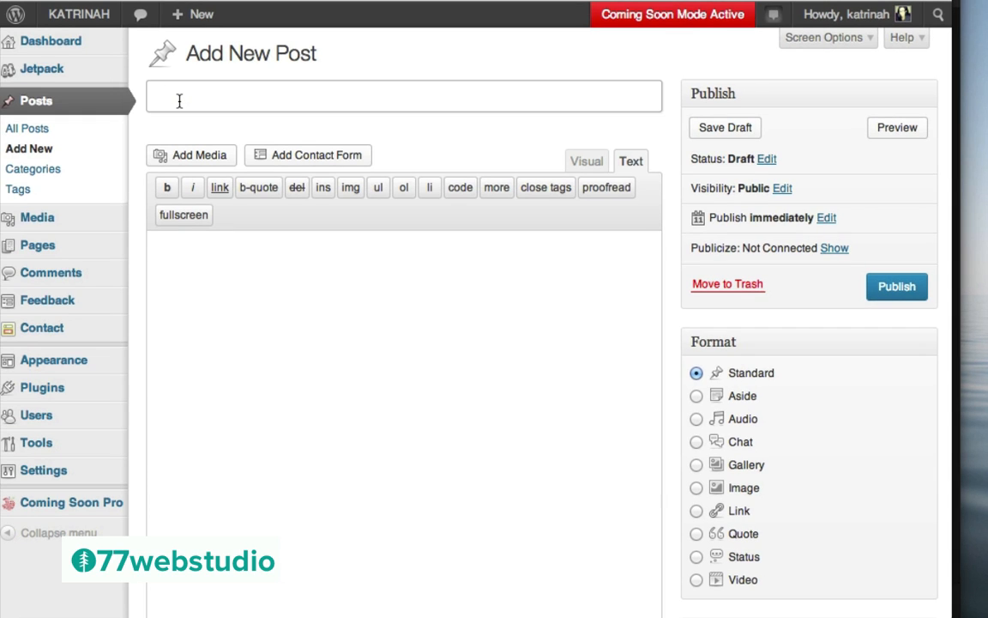
{"action": "key", "text": "ctrl+v"}
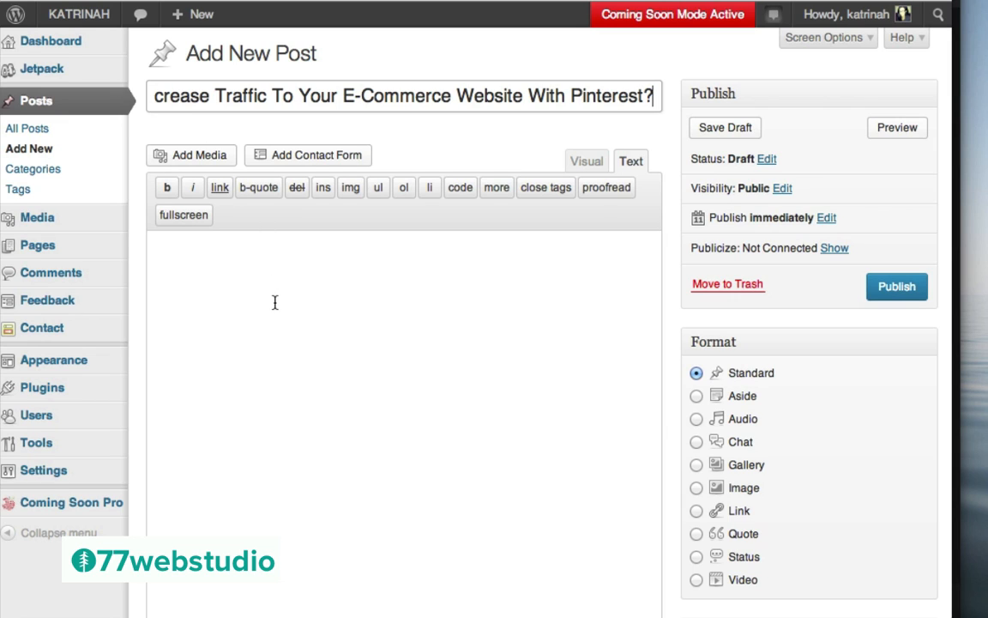
{"action": "left_click", "coordinate": [233, 285]}
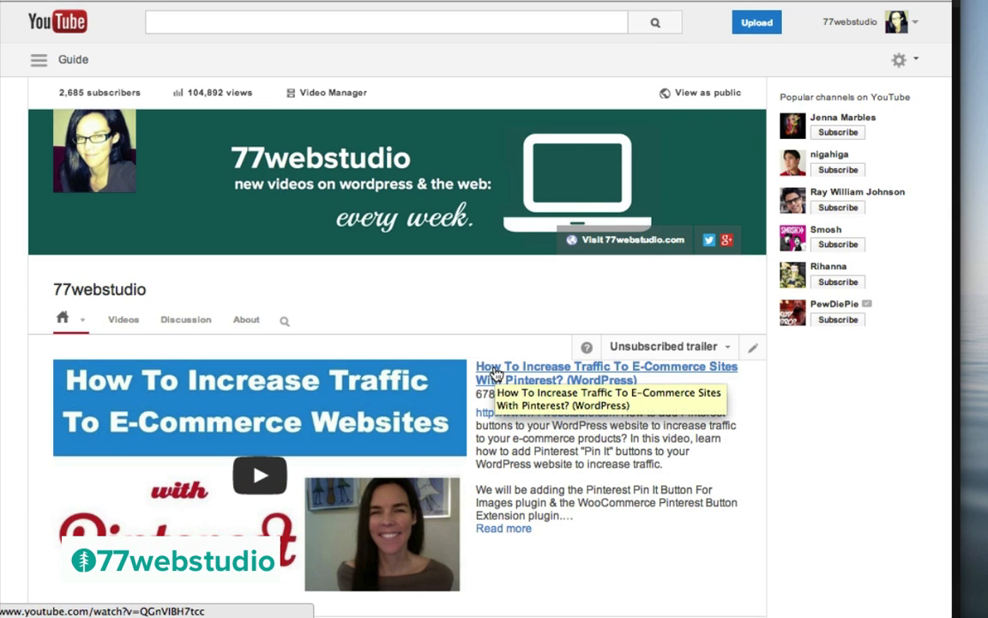
Open the Pinterest e-commerce traffic video and select its URL in the address bar
{"action": "left_click", "coordinate": [494, 372]}
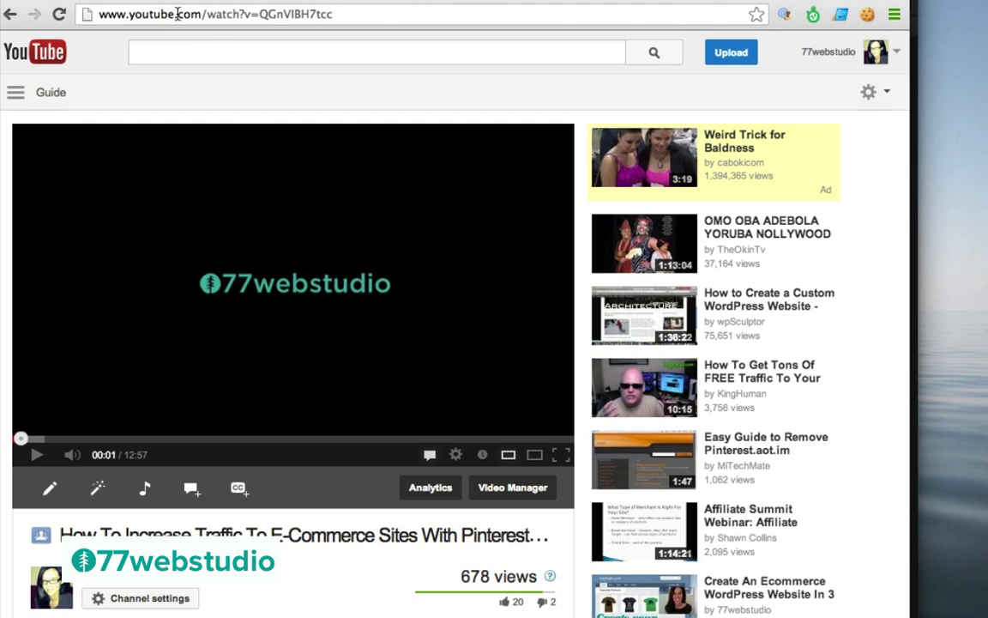
{"action": "left_click", "coordinate": [178, 14]}
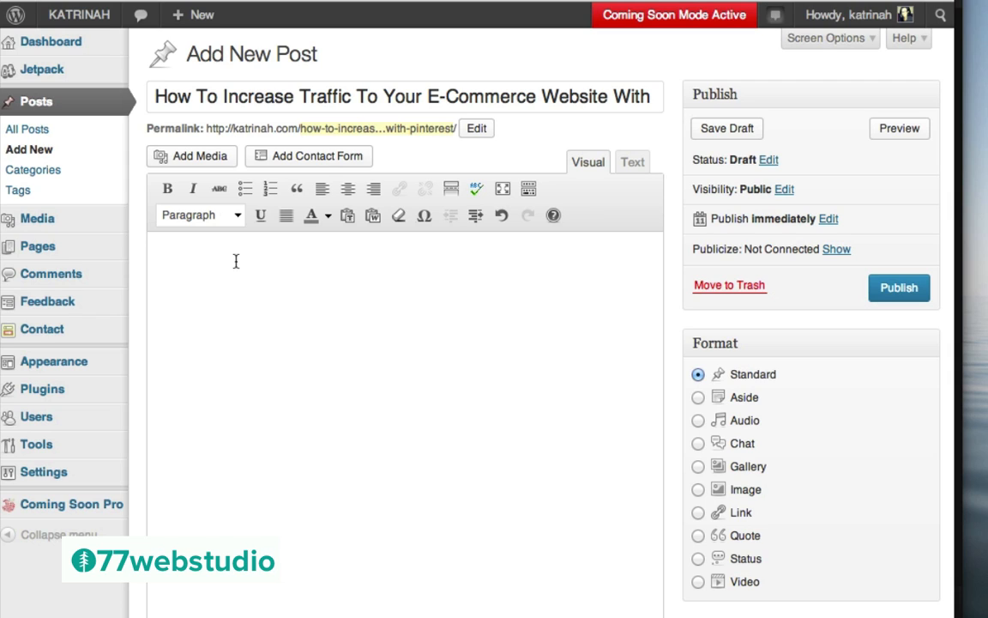
Paste the YouTube video link into the post body and set the Video format
{"action": "type", "text": "http://www.youtube.com/watch?v=QGnVIBH7tcc"}
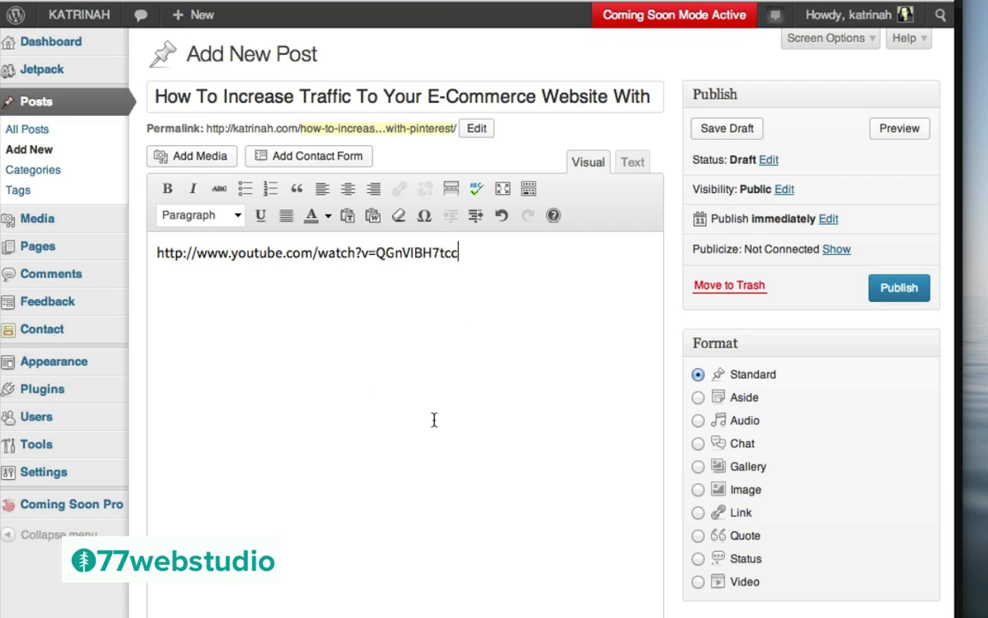
{"action": "left_click", "coordinate": [698, 582]}
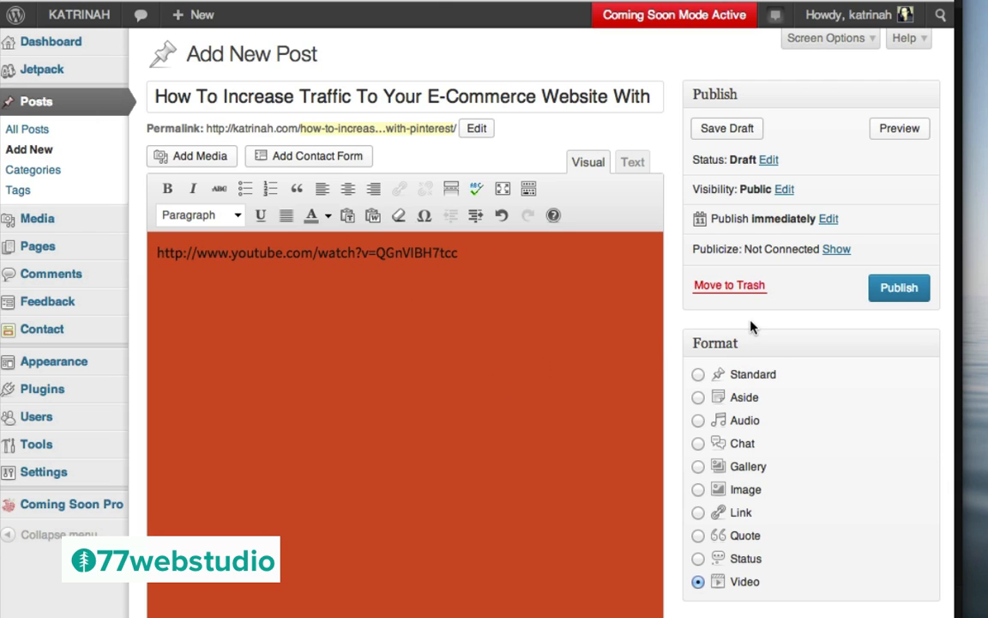
{"action": "scroll", "coordinate": [750, 326], "scroll_direction": "down", "scroll_amount": 5}
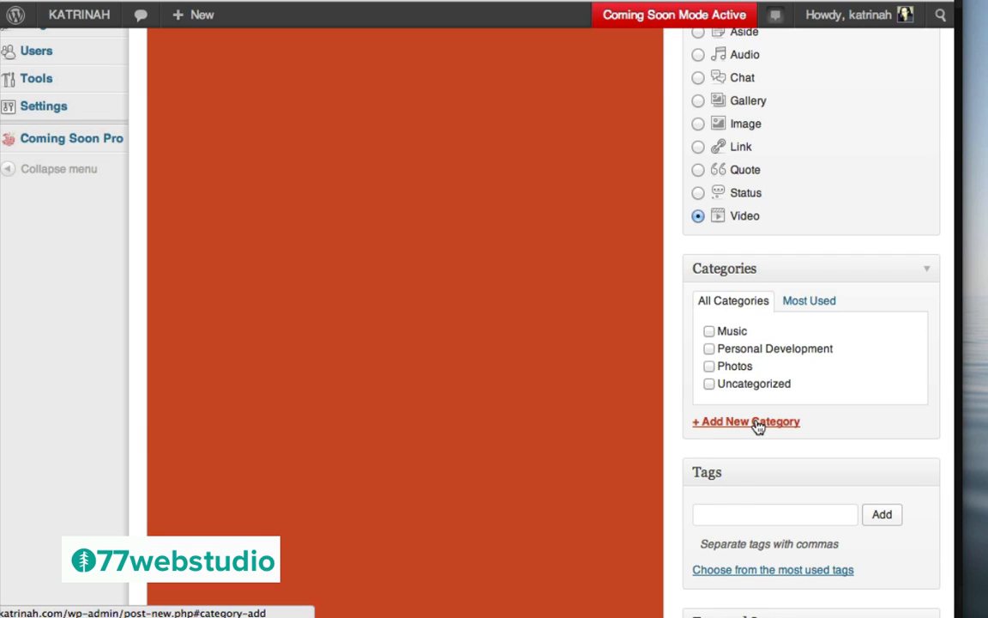
Add a new WordPress category and the tags E-Commerce, Traffic and Pinterest
{"action": "left_click", "coordinate": [725, 422]}
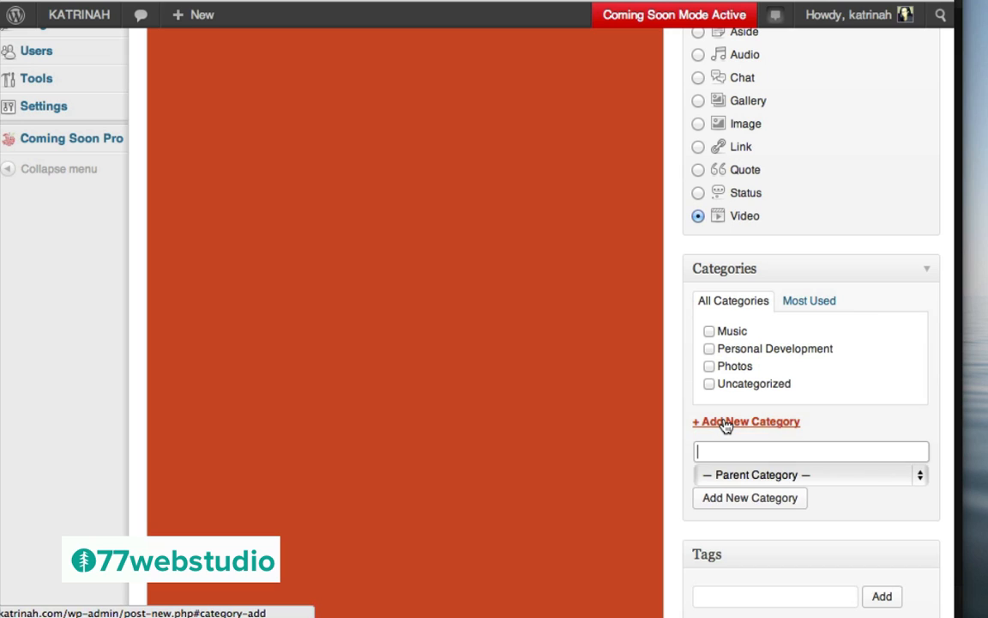
{"action": "type", "text": "WordPress"}
{"action": "left_click", "coordinate": [736, 507]}
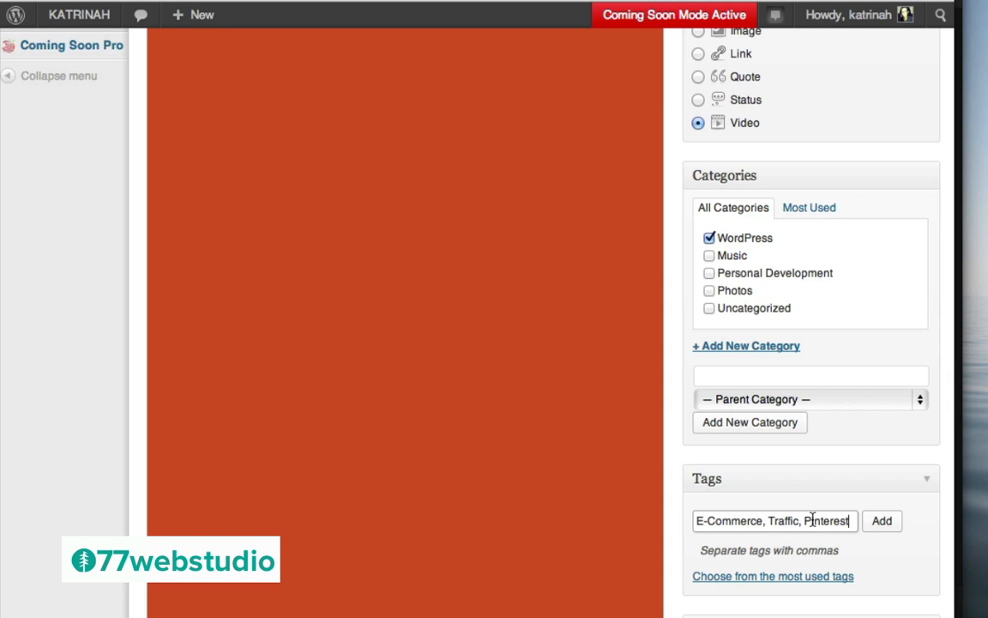
{"action": "left_click", "coordinate": [885, 523]}
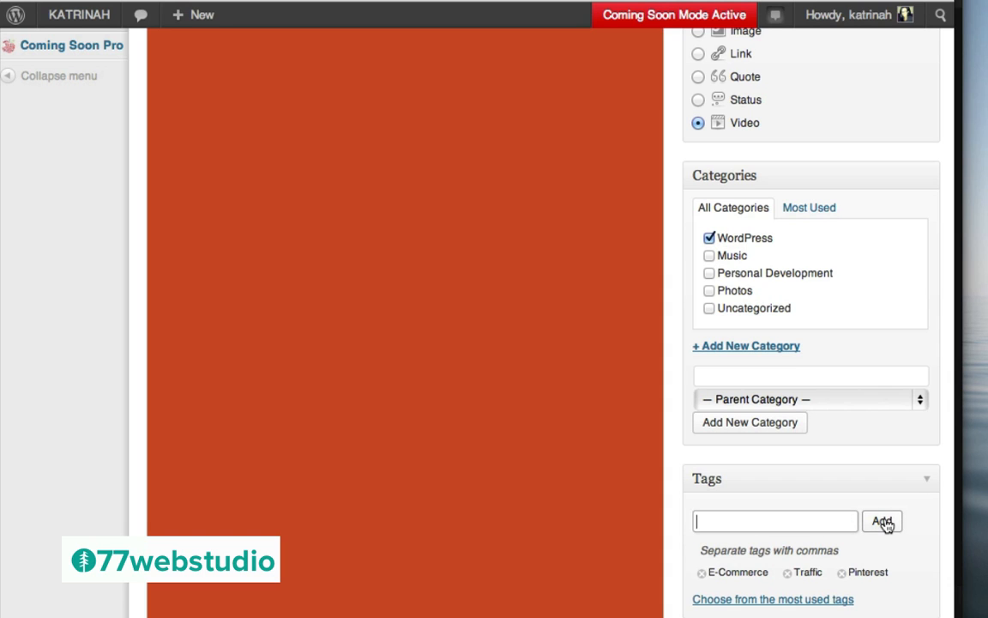
{"action": "left_click", "coordinate": [756, 346]}
{"action": "scroll", "coordinate": [758, 344], "scroll_direction": "up", "scroll_amount": 10}
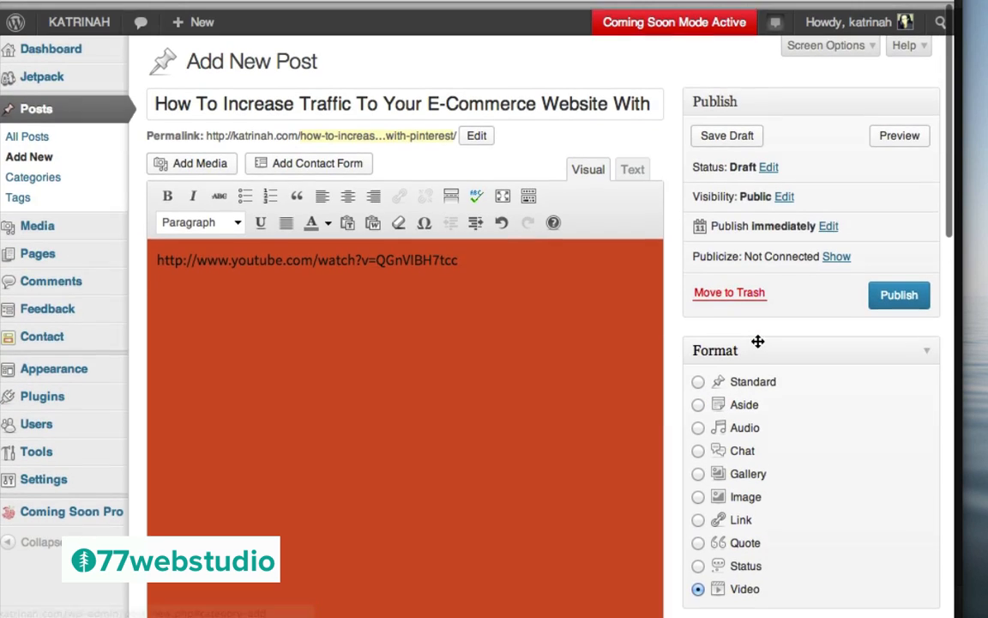
Publish the video post and view the embedded YouTube video on its live page
{"action": "left_click", "coordinate": [899, 289]}
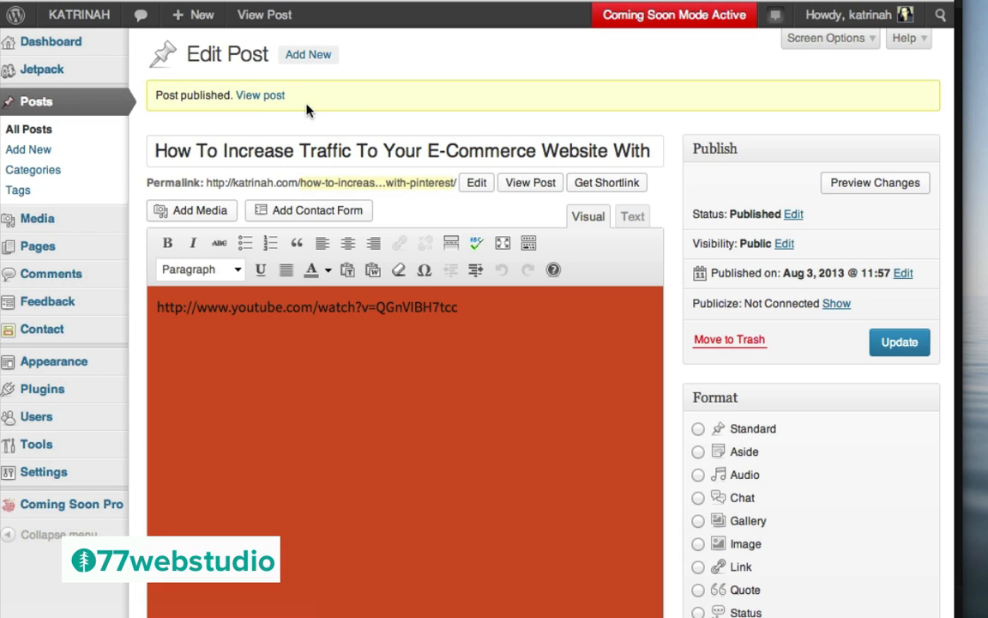
{"action": "left_click", "coordinate": [260, 97]}
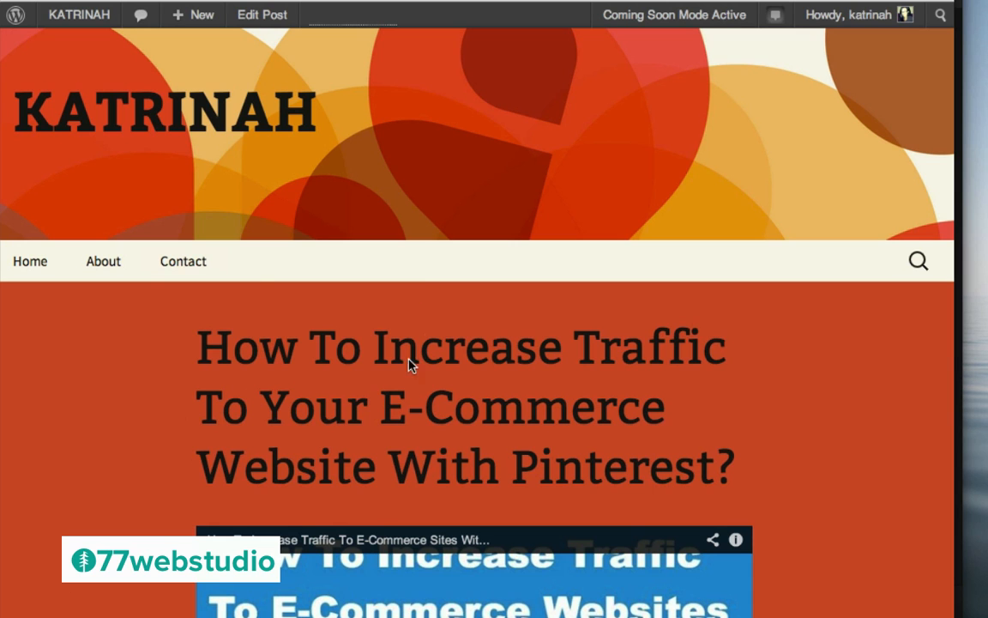
{"action": "scroll", "coordinate": [141, 400], "scroll_direction": "down", "scroll_amount": 5}
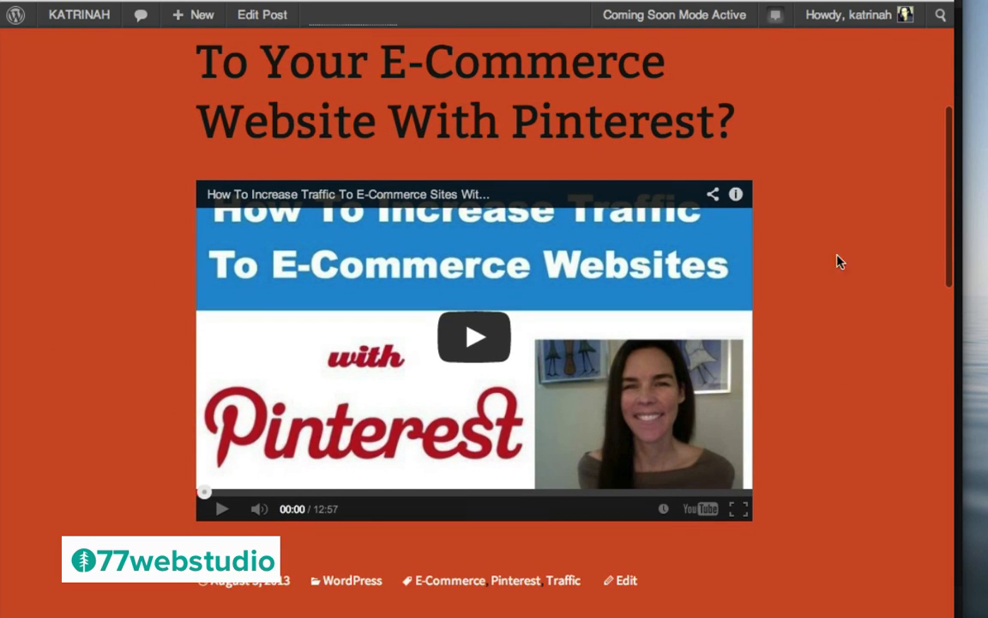
{"action": "scroll", "coordinate": [823, 257], "scroll_direction": "down", "scroll_amount": 5}
{"action": "scroll", "coordinate": [822, 261], "scroll_direction": "up", "scroll_amount": 5}
{"action": "scroll", "coordinate": [823, 261], "scroll_direction": "up", "scroll_amount": 3}
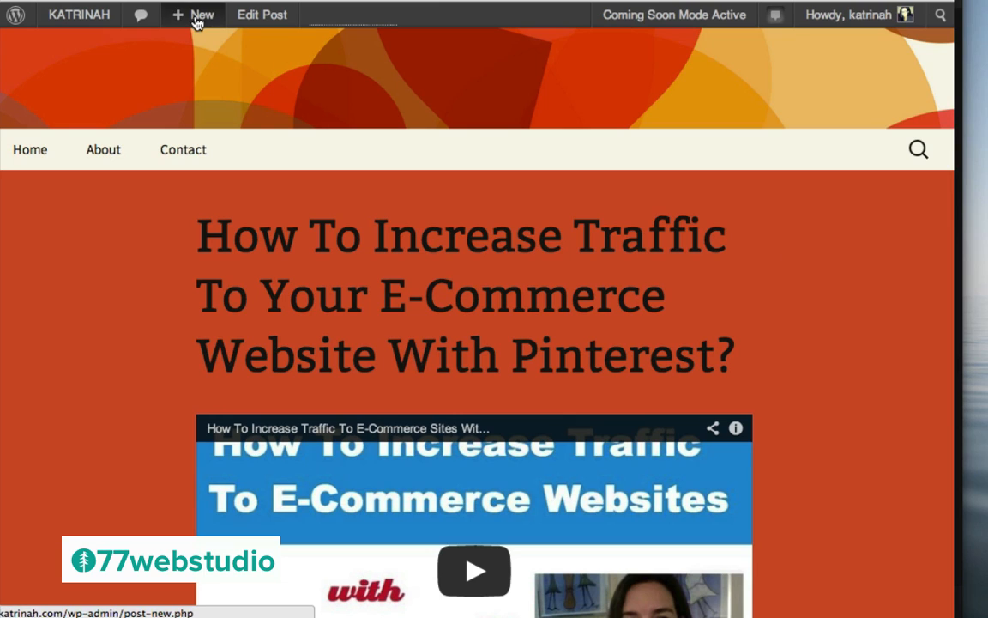
Start a new post and paste the Goethe quote into it, formatted as a blockquote
{"action": "mouse_move", "coordinate": [193, 22]}
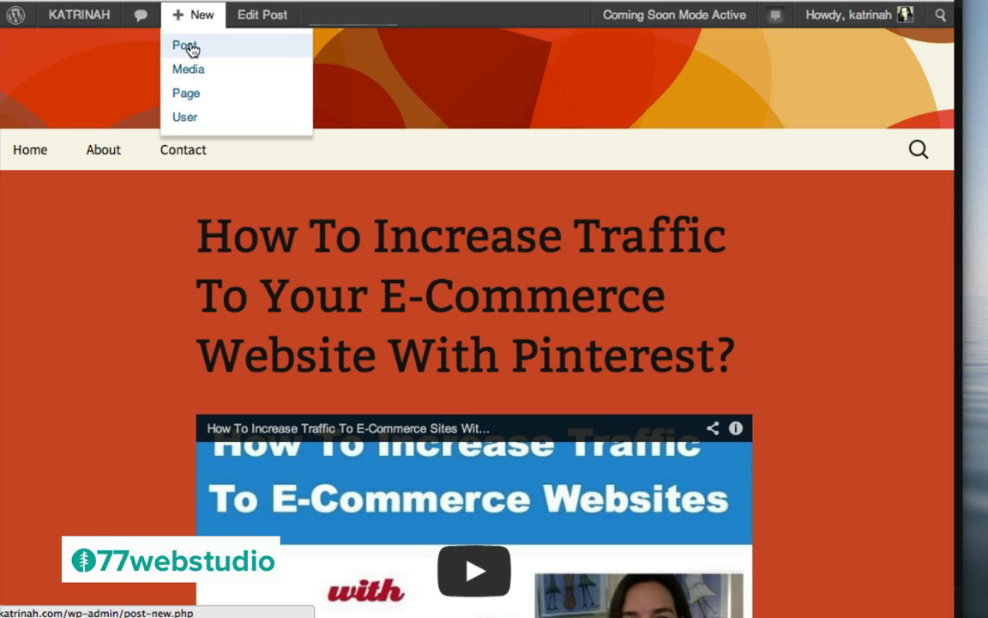
{"action": "left_click", "coordinate": [189, 47]}
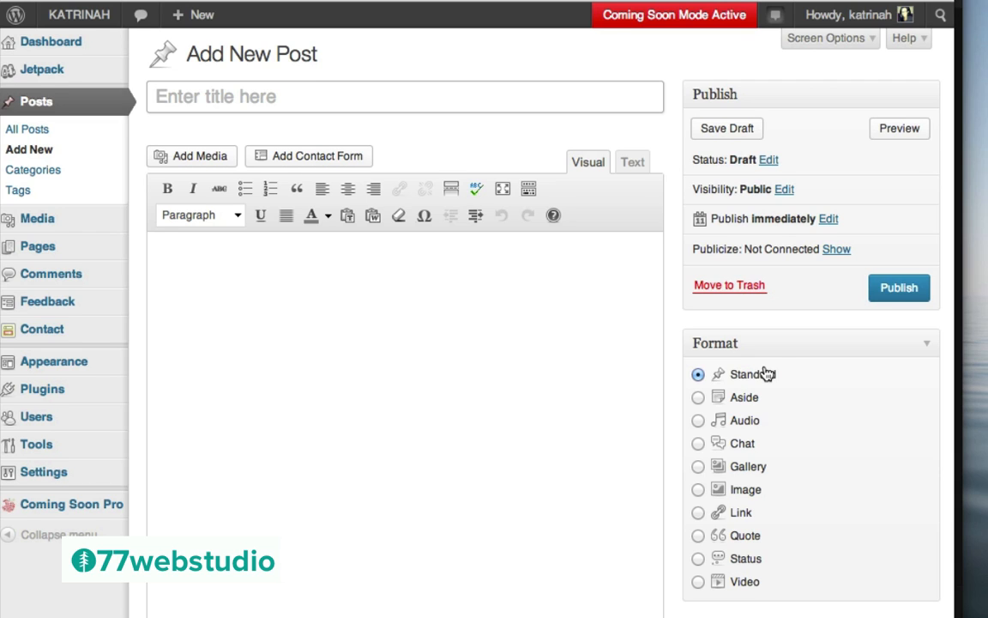
{"action": "left_click", "coordinate": [225, 273]}
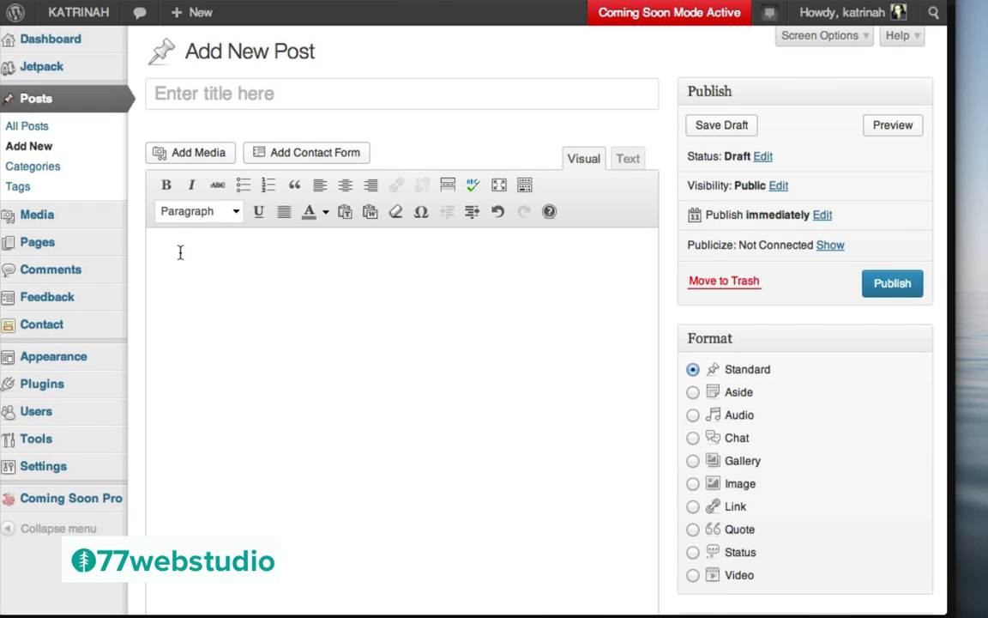
{"action": "type", "text": "Whatever you can do or dream you can, begin it. Boldness has genius, power and magic in it. Begin it now. – Goethe"}
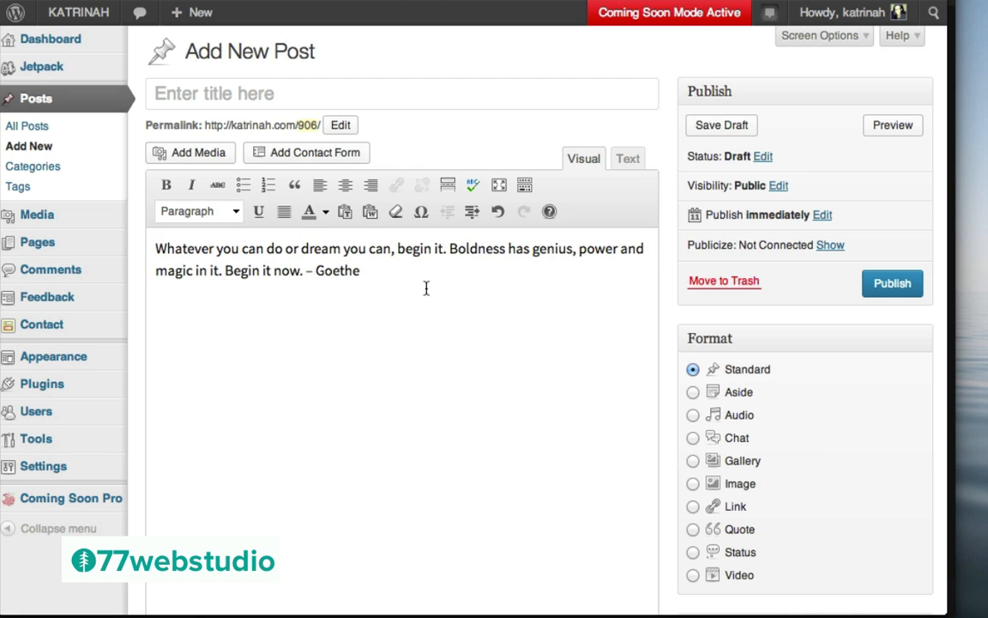
{"action": "left_click_drag", "start_coordinate": [362, 271], "coordinate": [147, 245]}
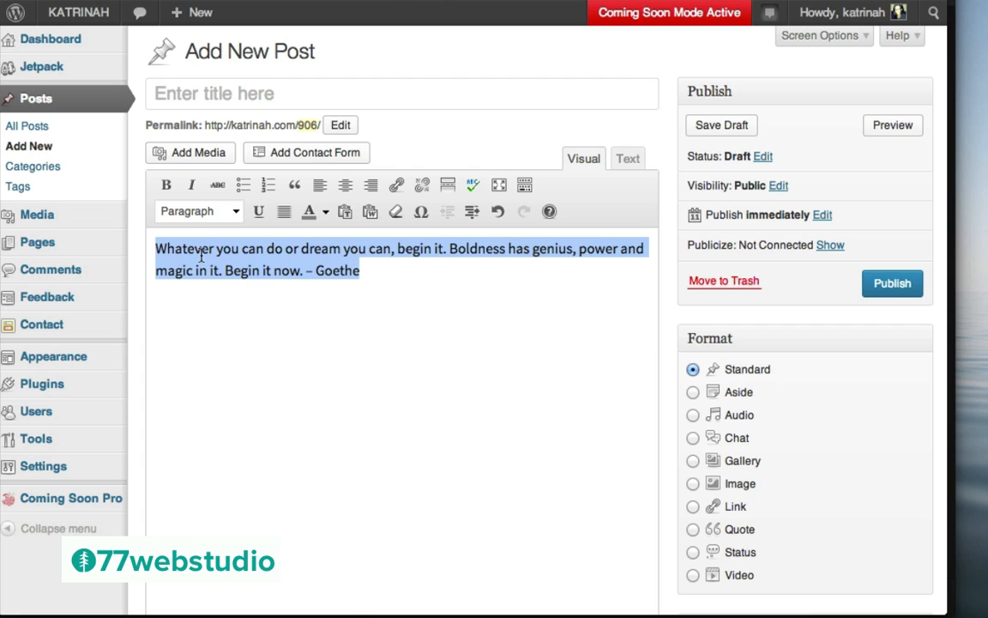
{"action": "left_click", "coordinate": [296, 186]}
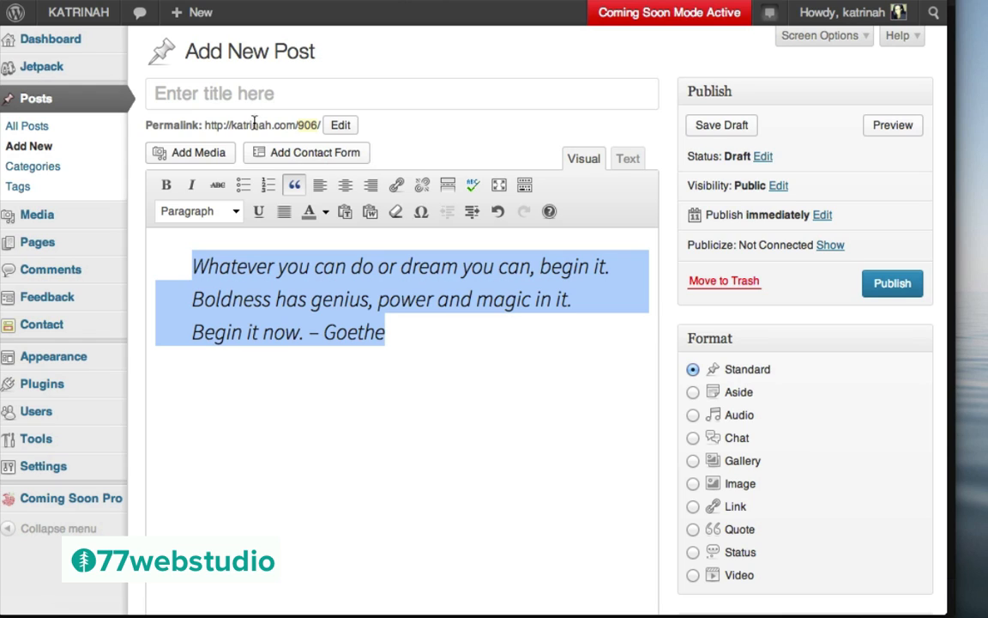
Change the permalink slug to live-your-dreams and set the Quote post format
{"action": "left_click", "coordinate": [339, 126]}
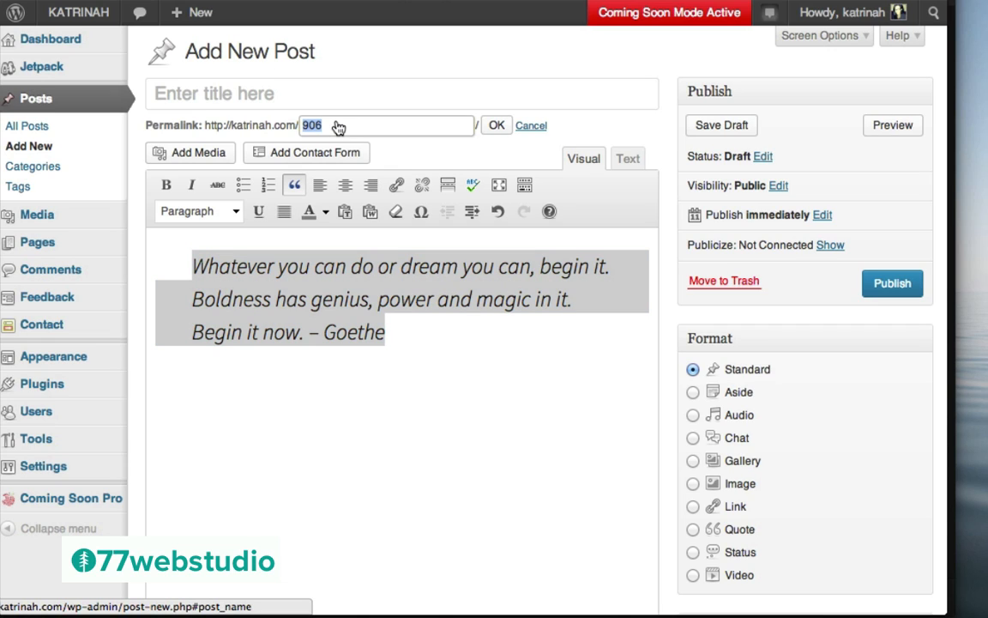
{"action": "key", "text": "BackSpace"}
{"action": "type", "text": "live-your-dreams"}
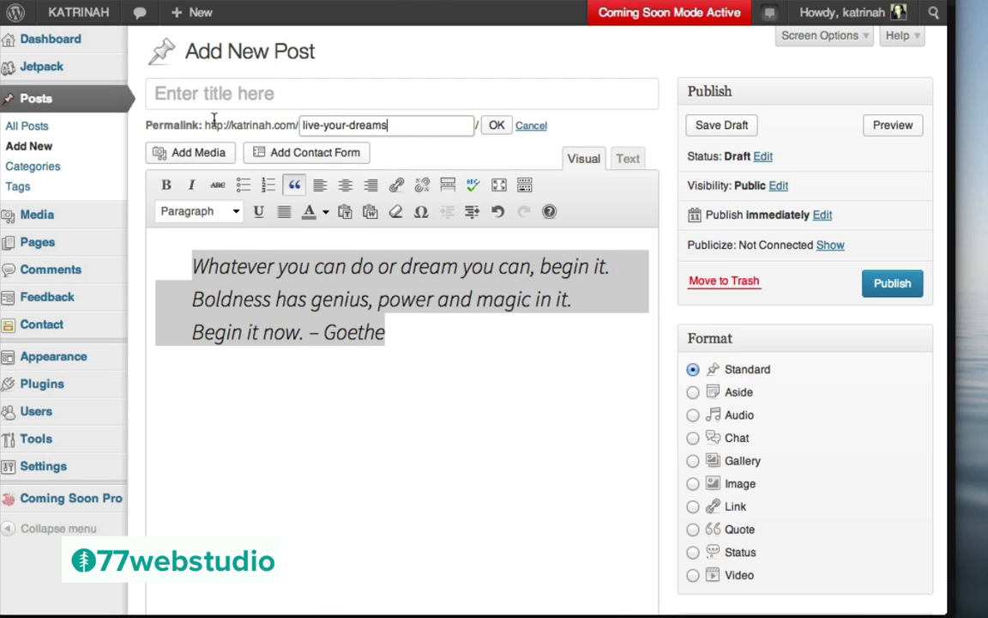
{"action": "left_click", "coordinate": [496, 127]}
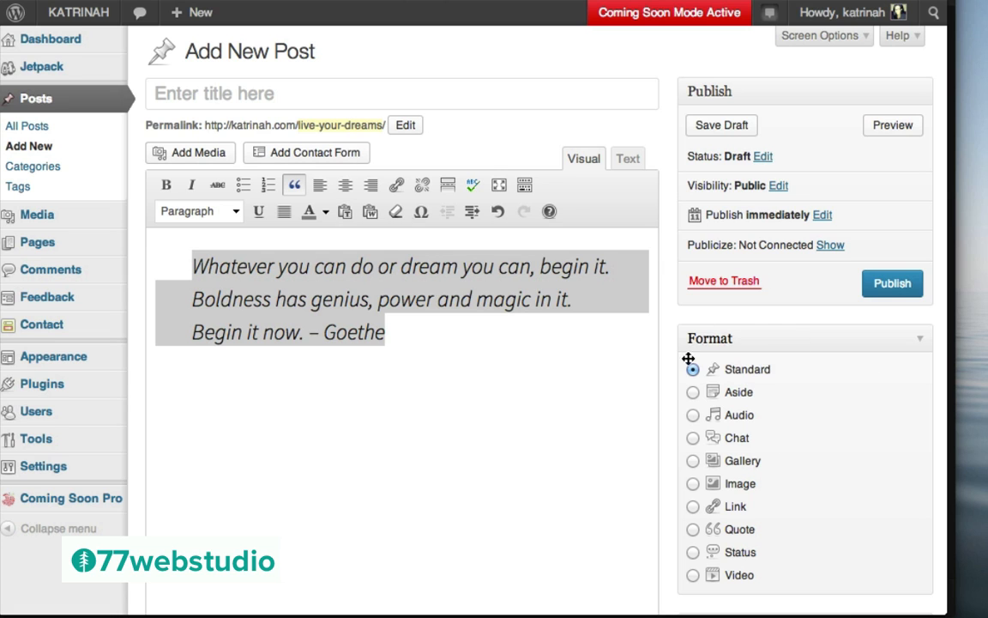
{"action": "scroll", "coordinate": [775, 369], "scroll_direction": "down", "scroll_amount": 2}
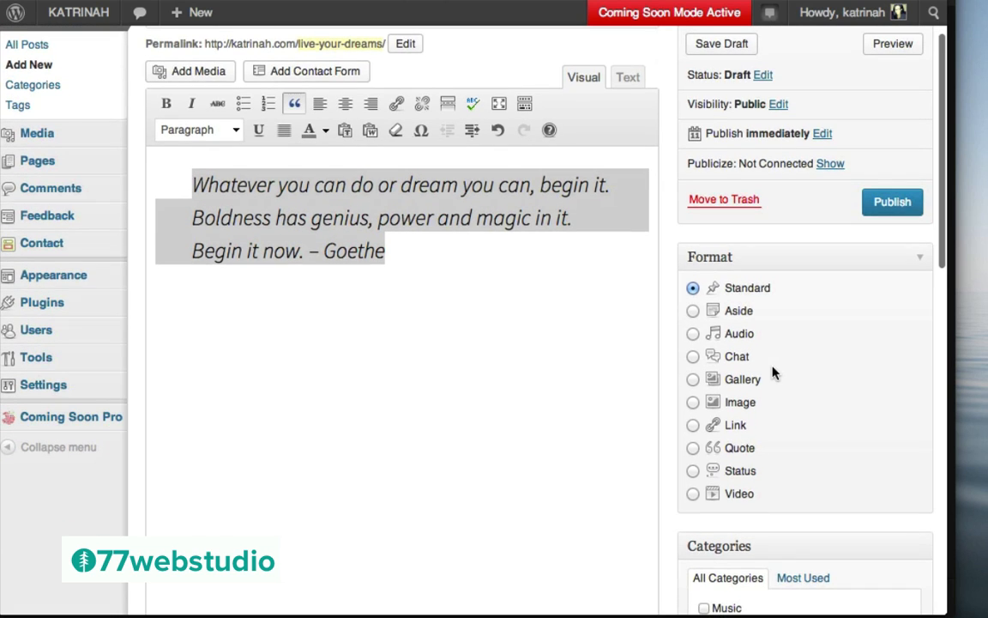
{"action": "left_click", "coordinate": [694, 449]}
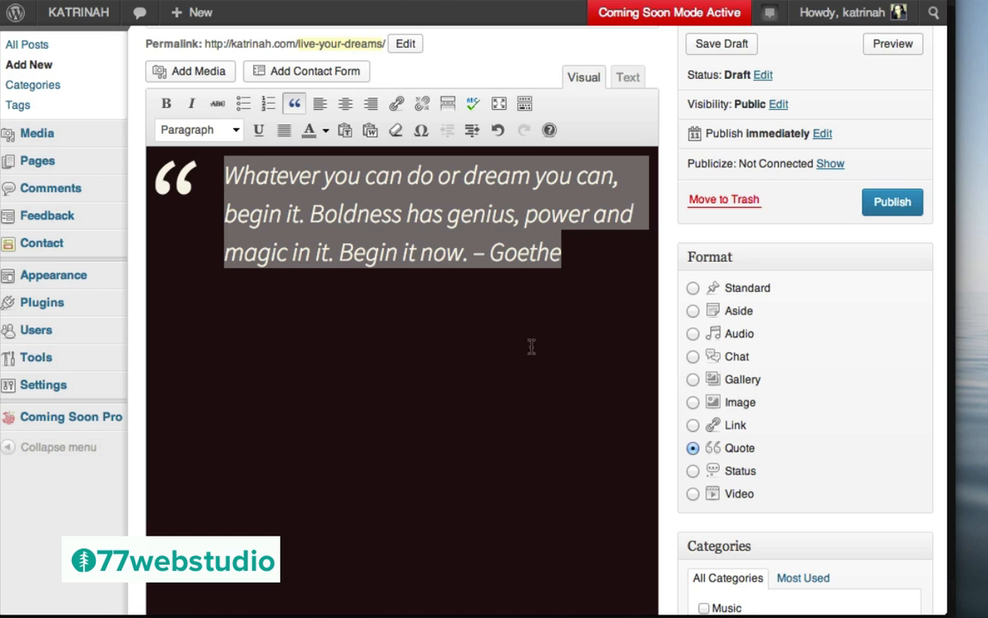
{"action": "scroll", "coordinate": [794, 334], "scroll_direction": "down", "scroll_amount": 5}
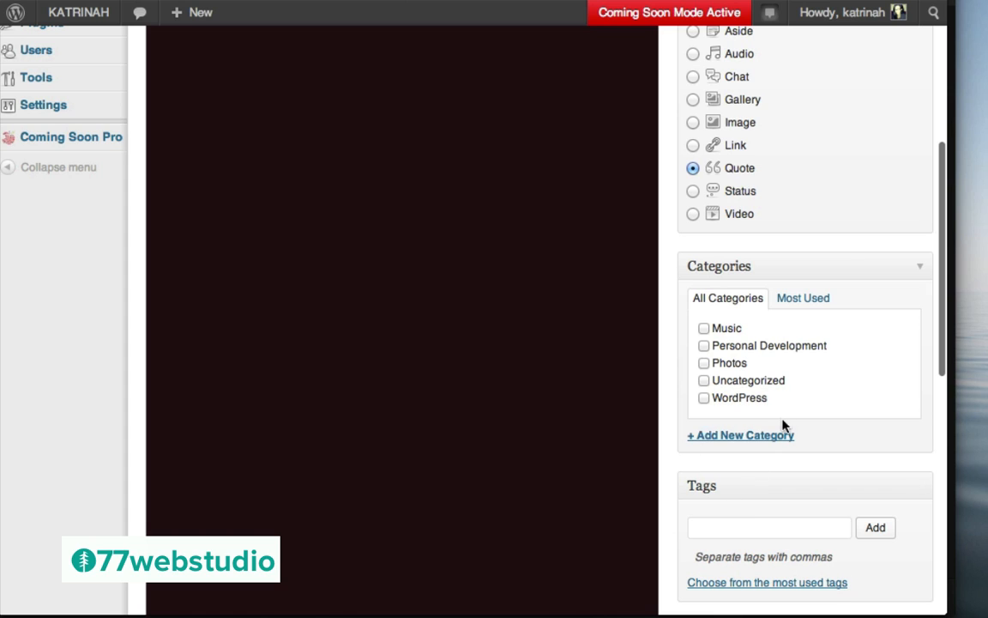
Create and assign a new Inspiration category
{"action": "left_click", "coordinate": [728, 438]}
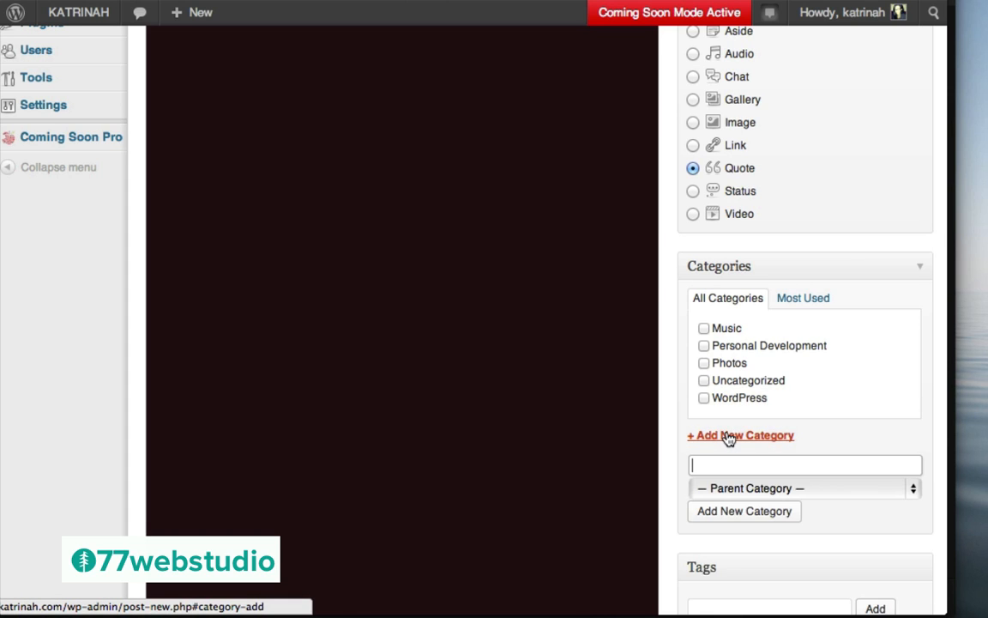
{"action": "type", "text": "Inspiration"}
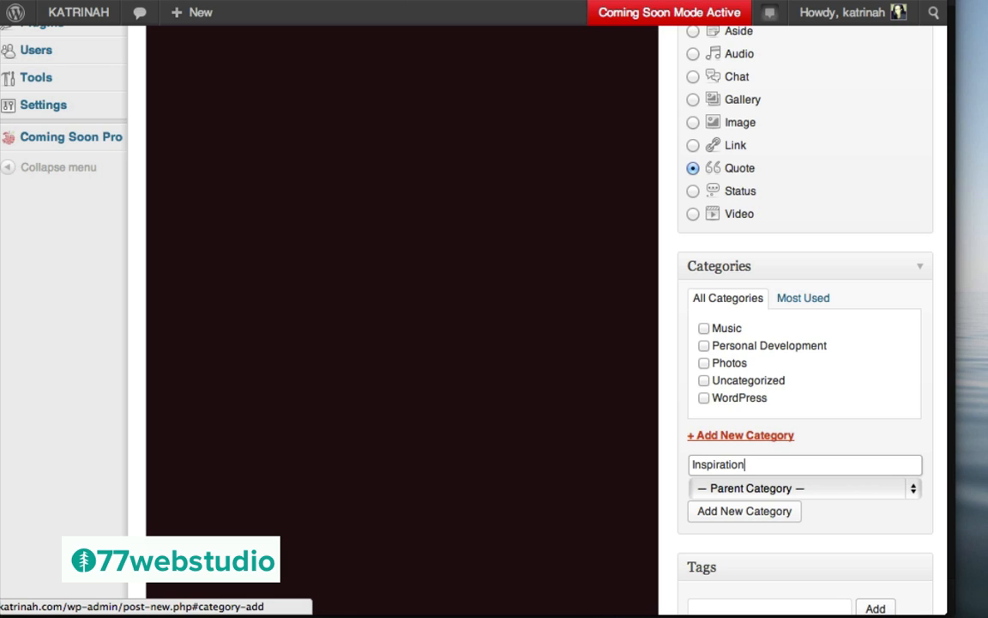
{"action": "left_click", "coordinate": [738, 513]}
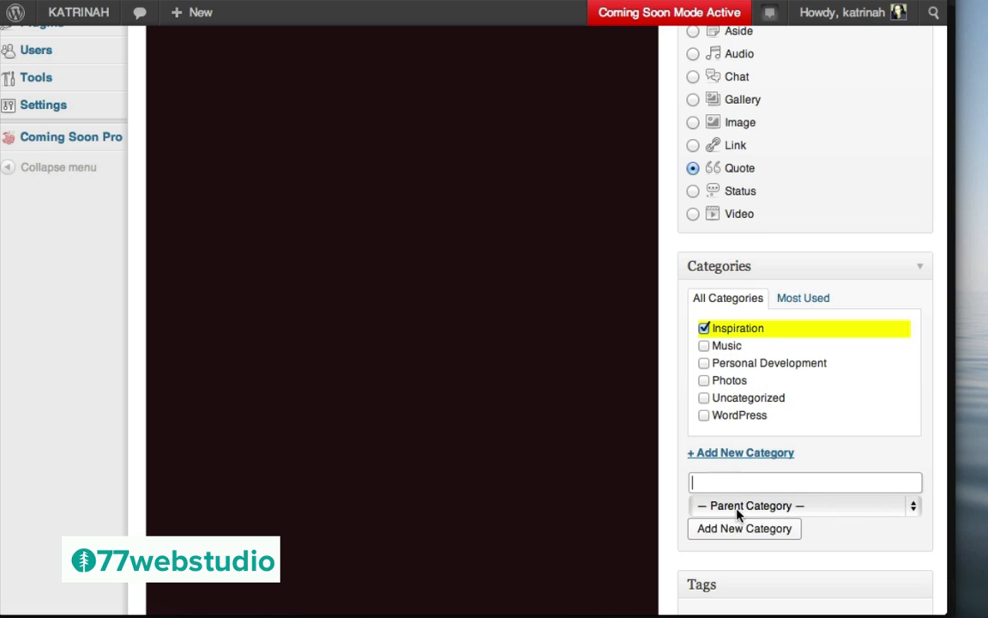
{"action": "scroll", "coordinate": [725, 448], "scroll_direction": "down", "scroll_amount": 3}
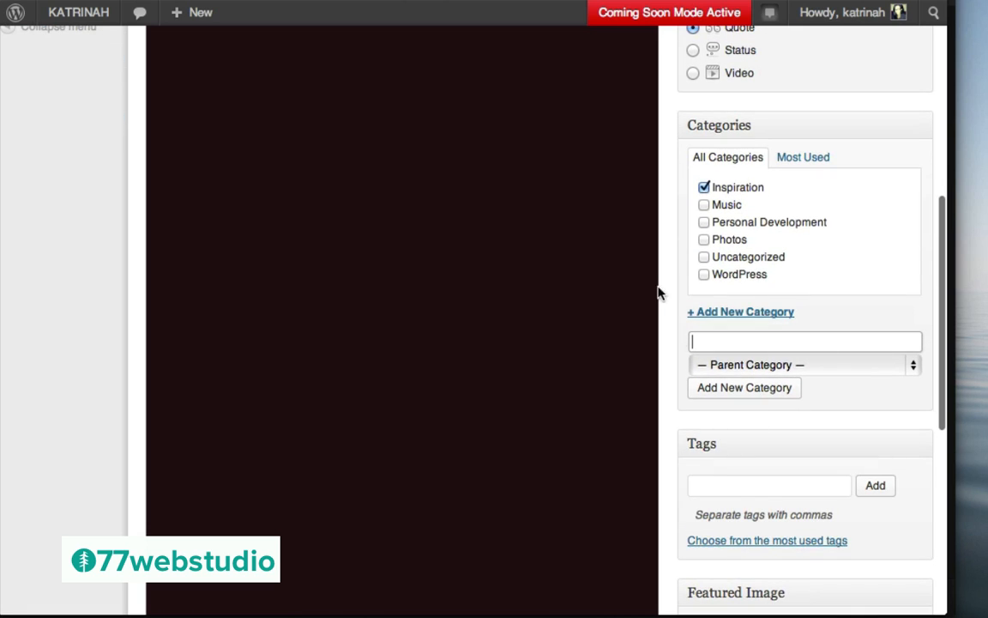
Add the tag 'Live Your Dreams' to the quote post
{"action": "left_click", "coordinate": [712, 484]}
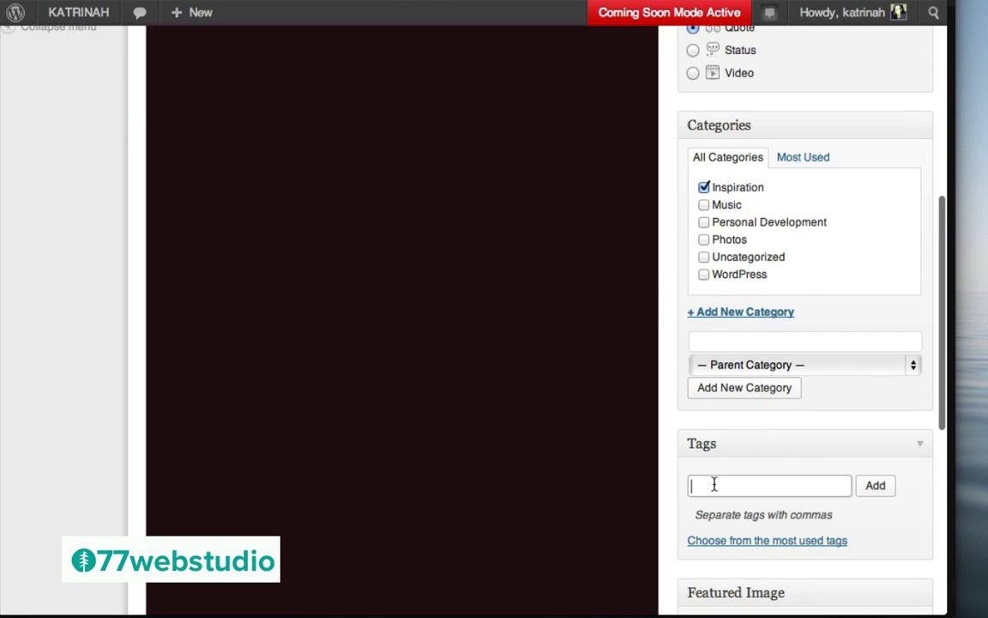
{"action": "type", "text": "Live Your Dreams"}
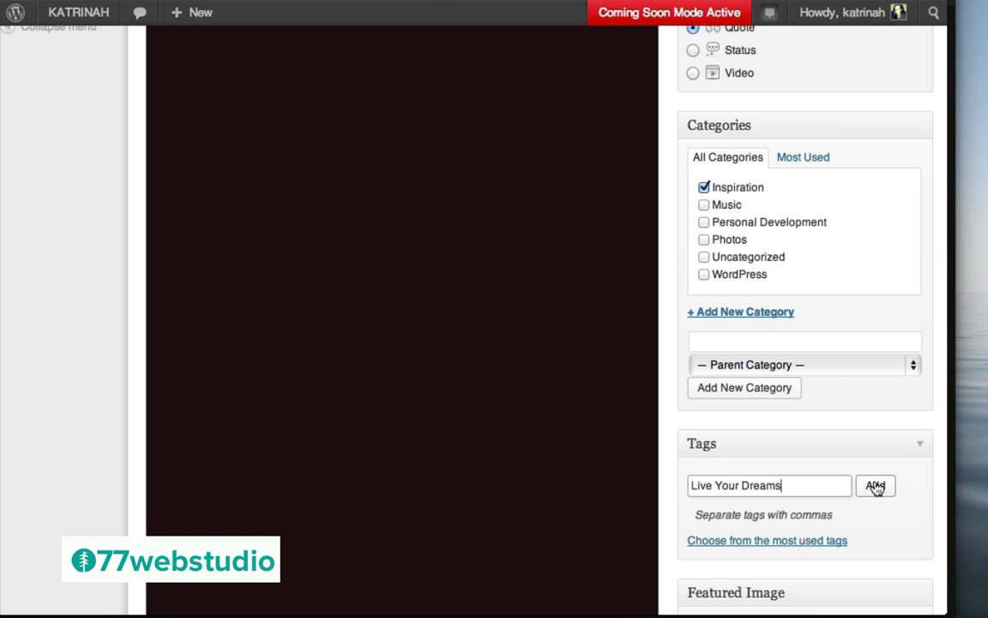
{"action": "left_click", "coordinate": [875, 486]}
{"action": "scroll", "coordinate": [779, 287], "scroll_direction": "up", "scroll_amount": 5}
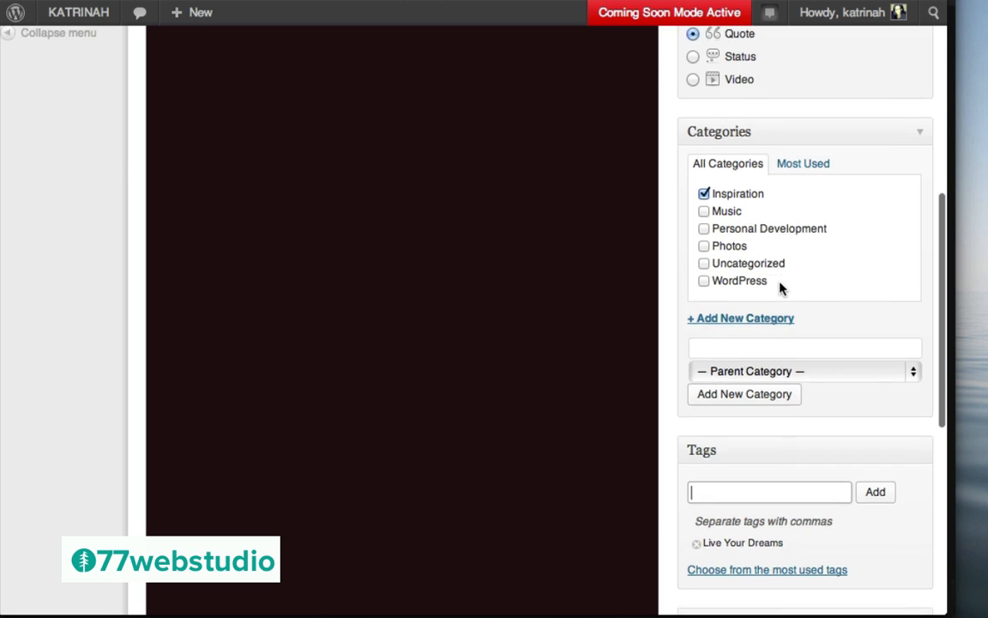
{"action": "scroll", "coordinate": [808, 175], "scroll_direction": "up", "scroll_amount": 3}
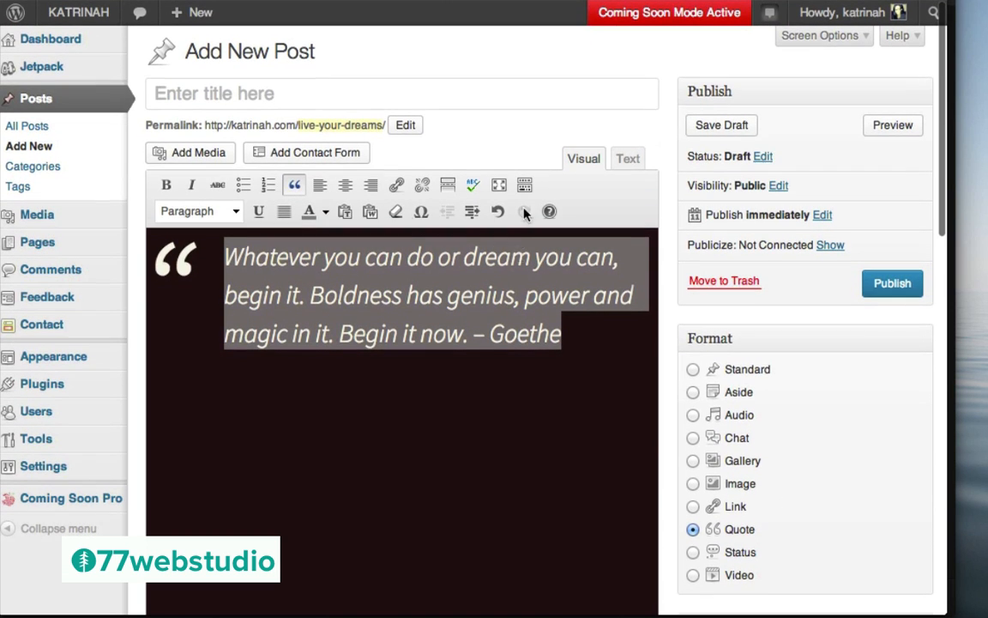
Publish the Goethe quote post and open its live page
{"action": "left_click", "coordinate": [893, 284]}
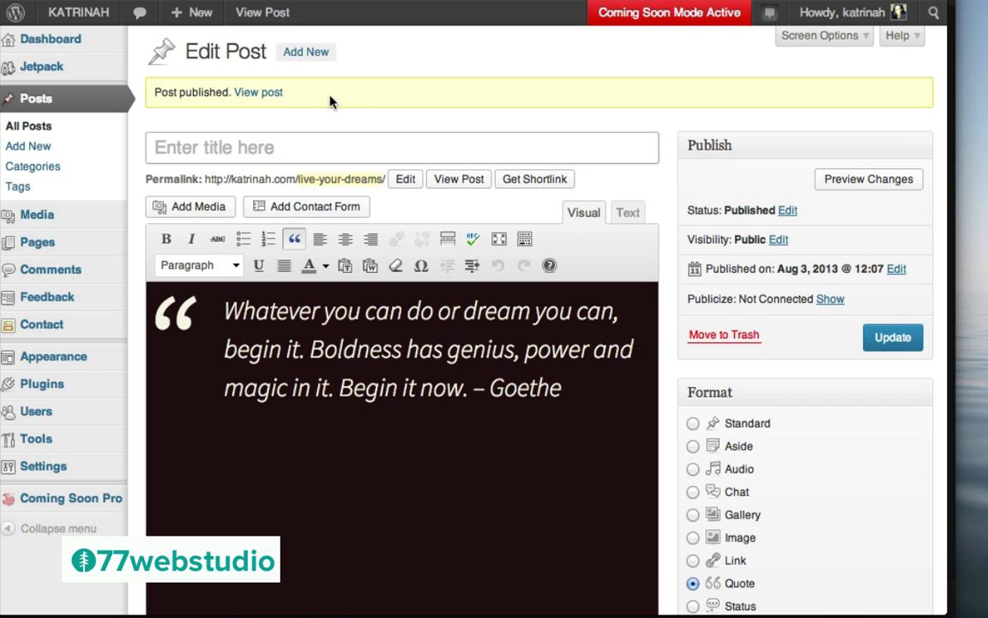
{"action": "left_click", "coordinate": [257, 94]}
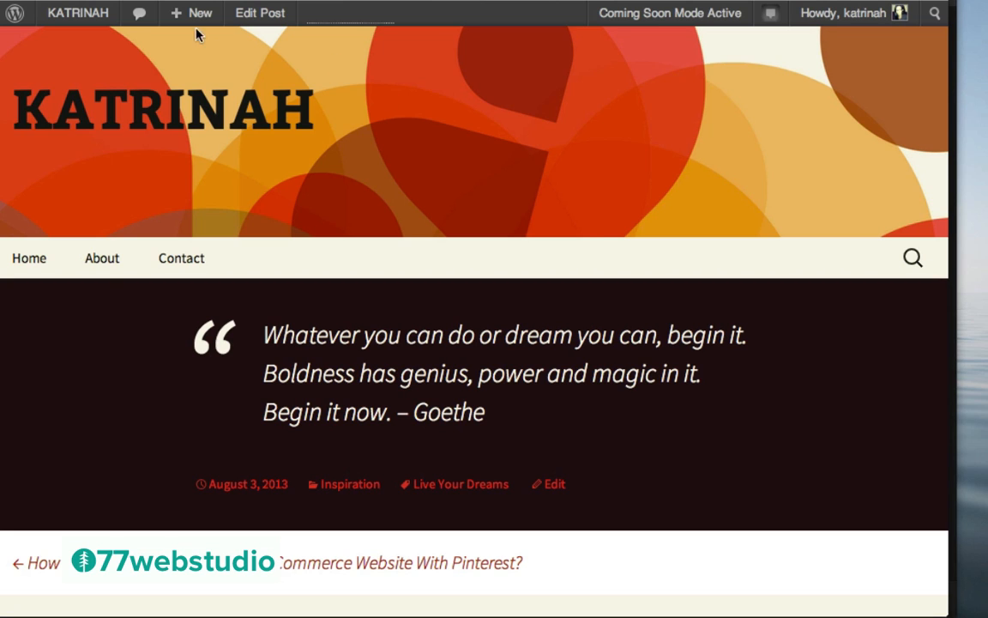
Start a new post titled 'Easily Add Audio With WordPress 3.6!'
{"action": "mouse_move", "coordinate": [185, 20]}
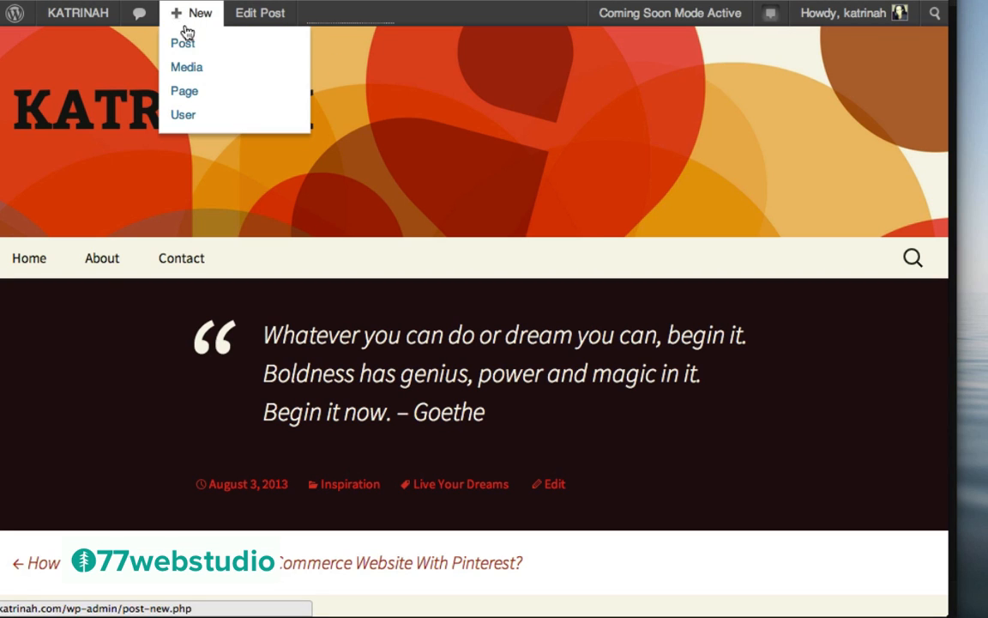
{"action": "left_click", "coordinate": [185, 45]}
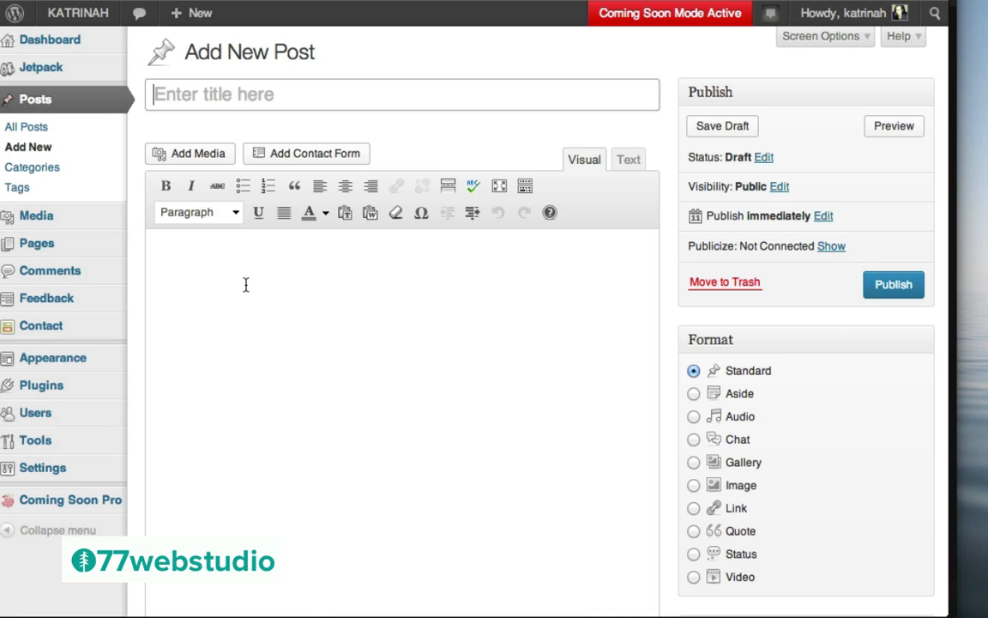
{"action": "type", "text": "Easily Add Audio With WordPress 3.6!"}
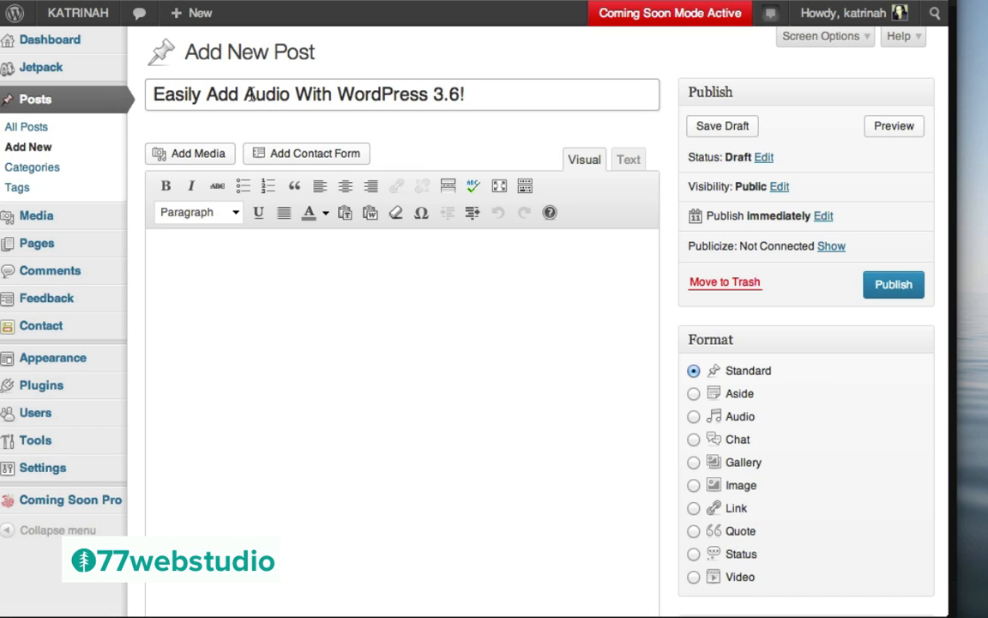
{"action": "left_click", "coordinate": [188, 273]}
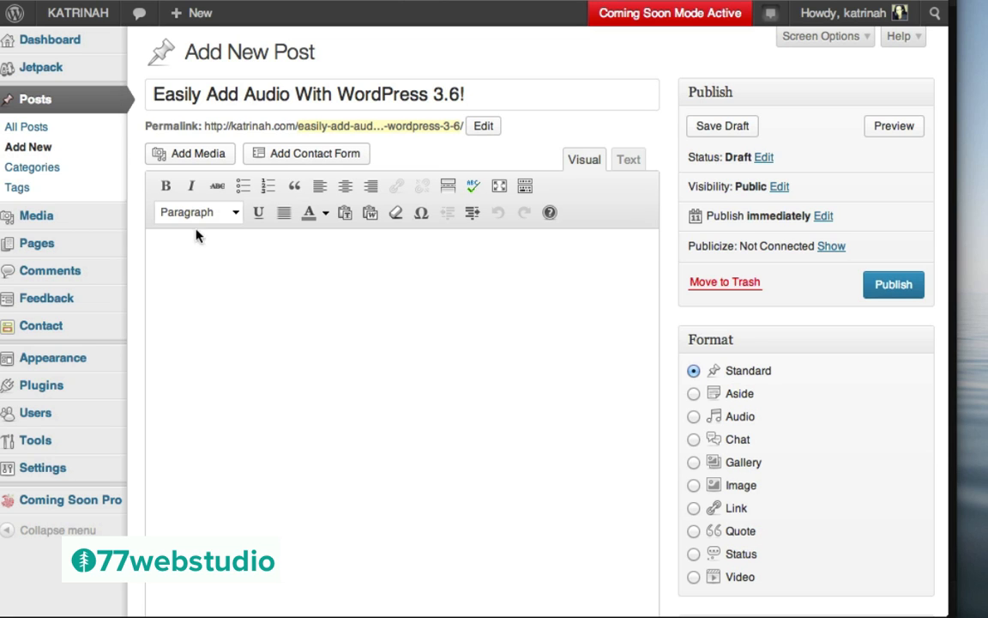
Upload Cipher.mp3 and insert it into the post body as an embedded media player
{"action": "left_click", "coordinate": [188, 156]}
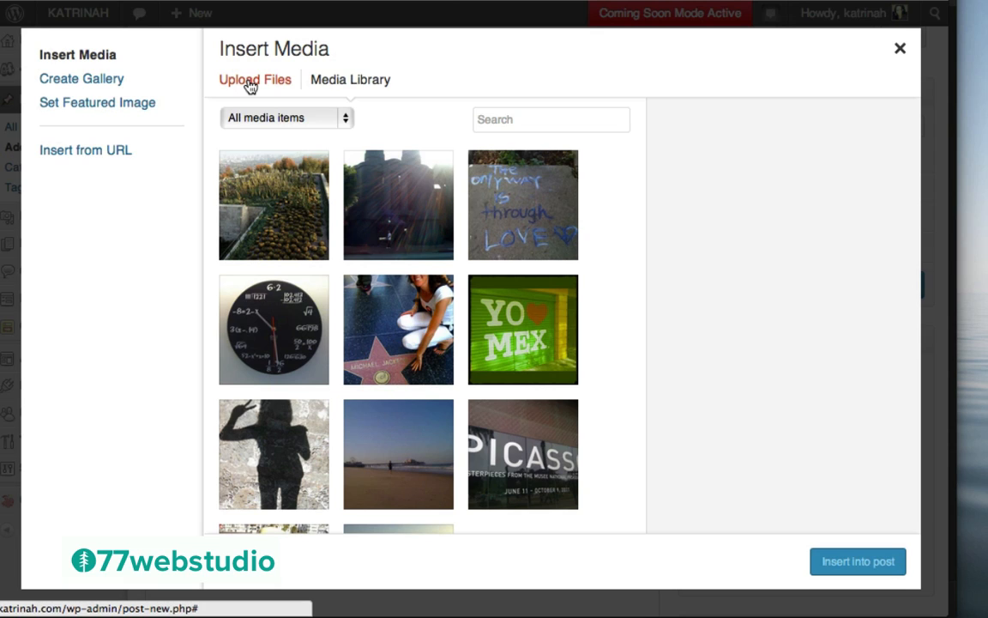
{"action": "left_click", "coordinate": [249, 86]}
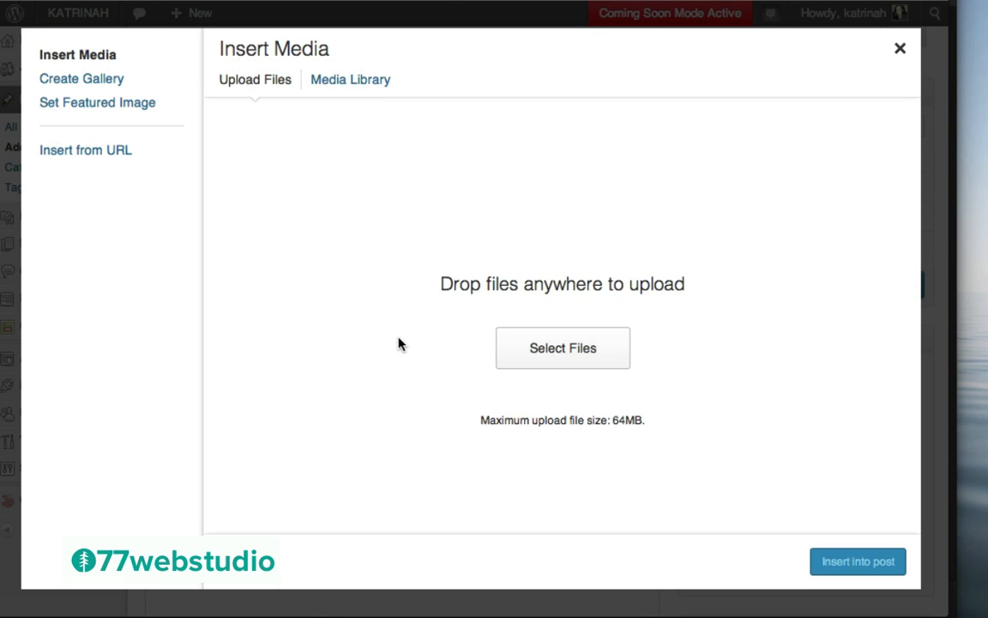
{"action": "left_click", "coordinate": [555, 355]}
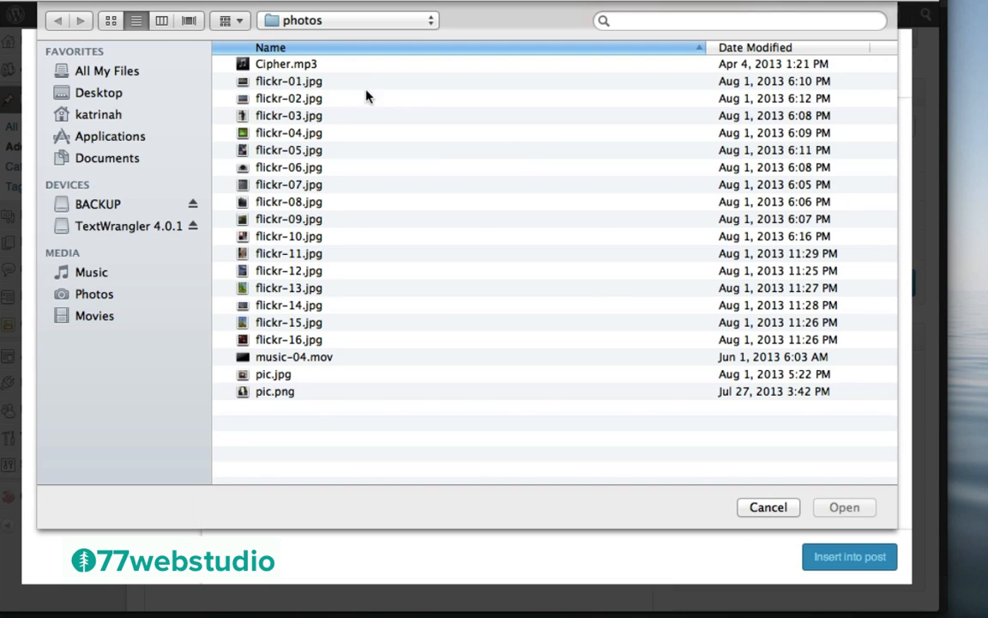
{"action": "left_click", "coordinate": [276, 65]}
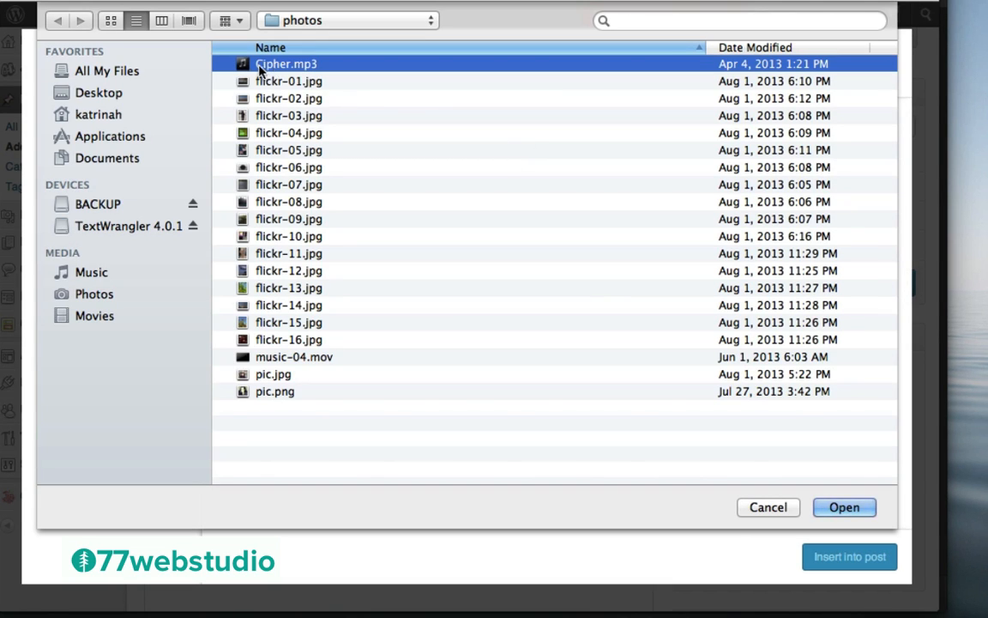
{"action": "left_click", "coordinate": [847, 506]}
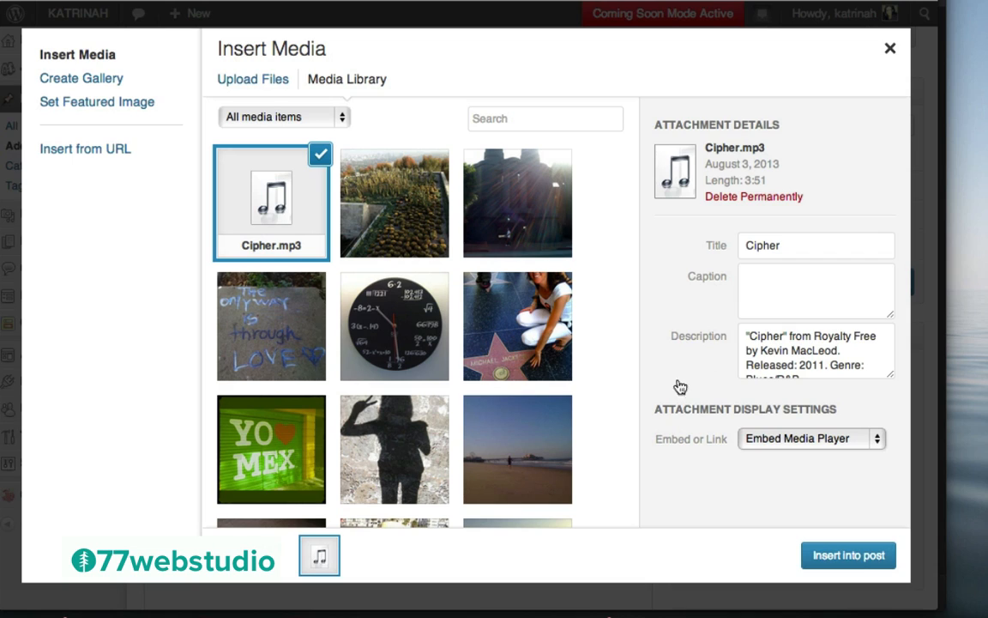
{"action": "left_click", "coordinate": [769, 441]}
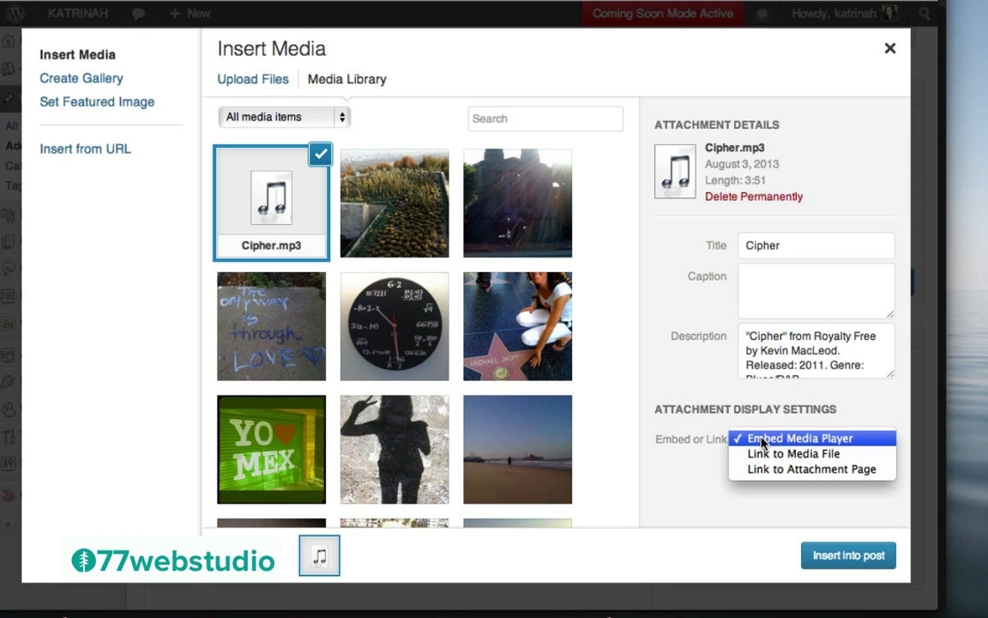
{"action": "left_click", "coordinate": [763, 440]}
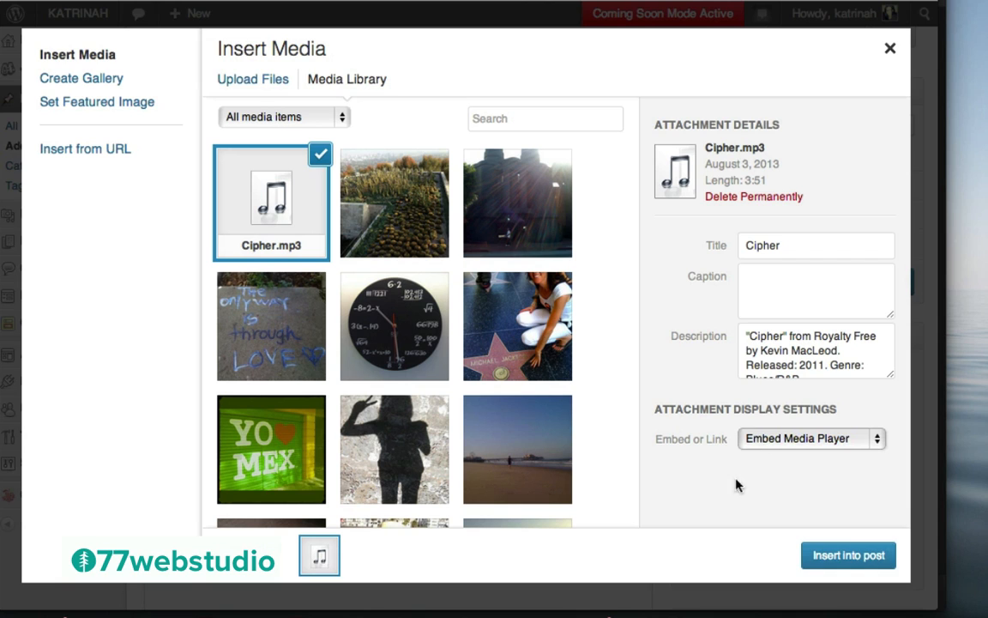
{"action": "left_click", "coordinate": [837, 555]}
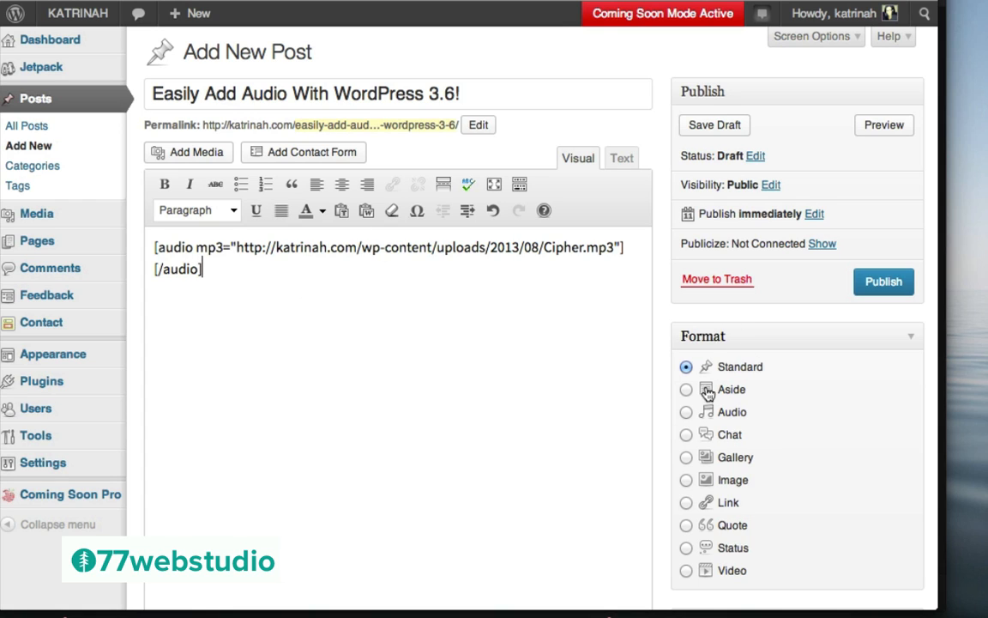
Give the post the Audio format and Music category, publish it, and view it
{"action": "left_click", "coordinate": [687, 412]}
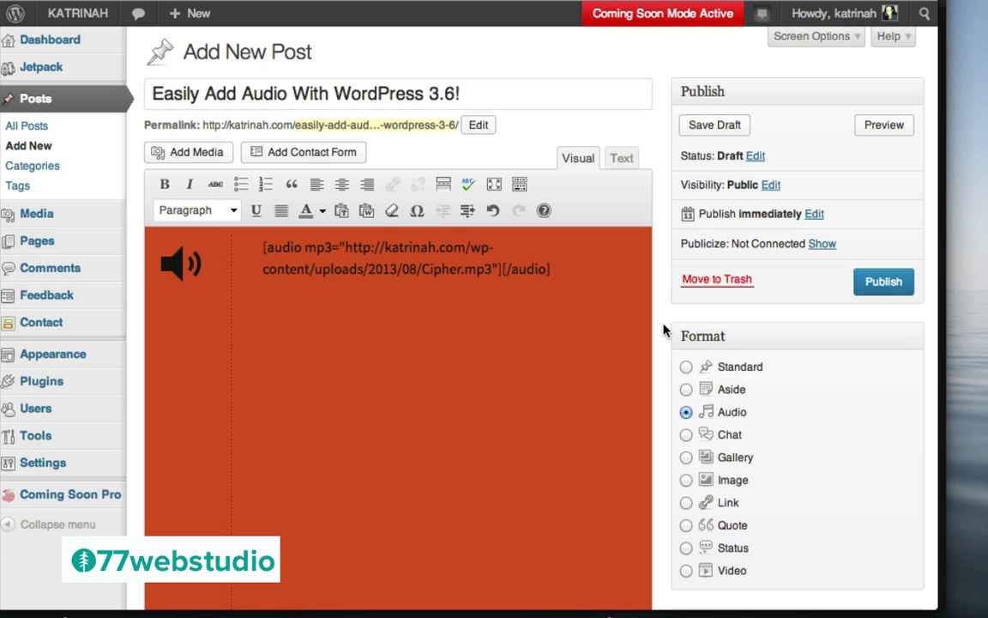
{"action": "scroll", "coordinate": [664, 330], "scroll_direction": "down", "scroll_amount": 5}
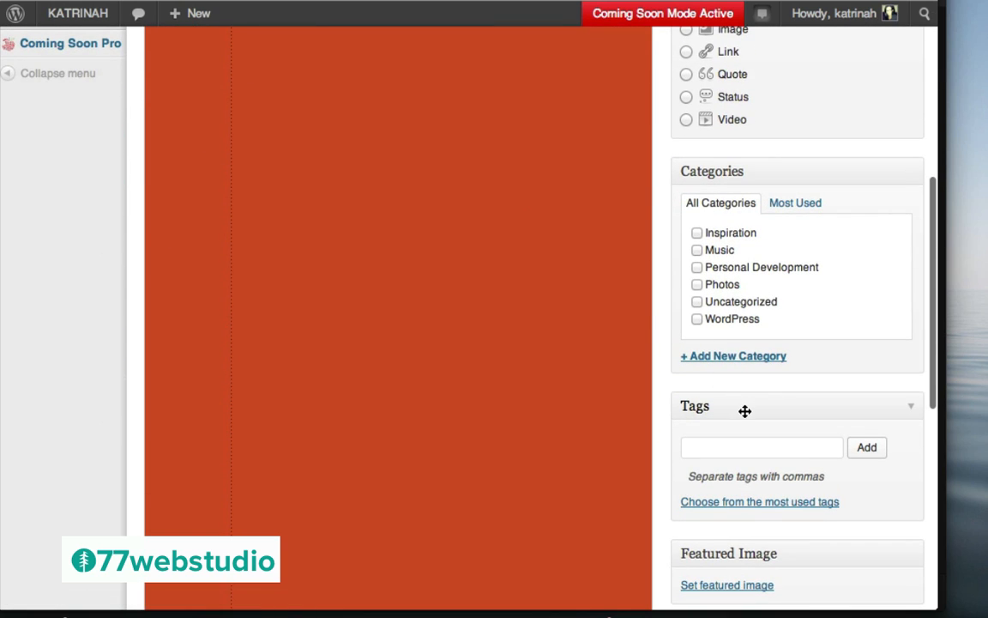
{"action": "left_click", "coordinate": [698, 251]}
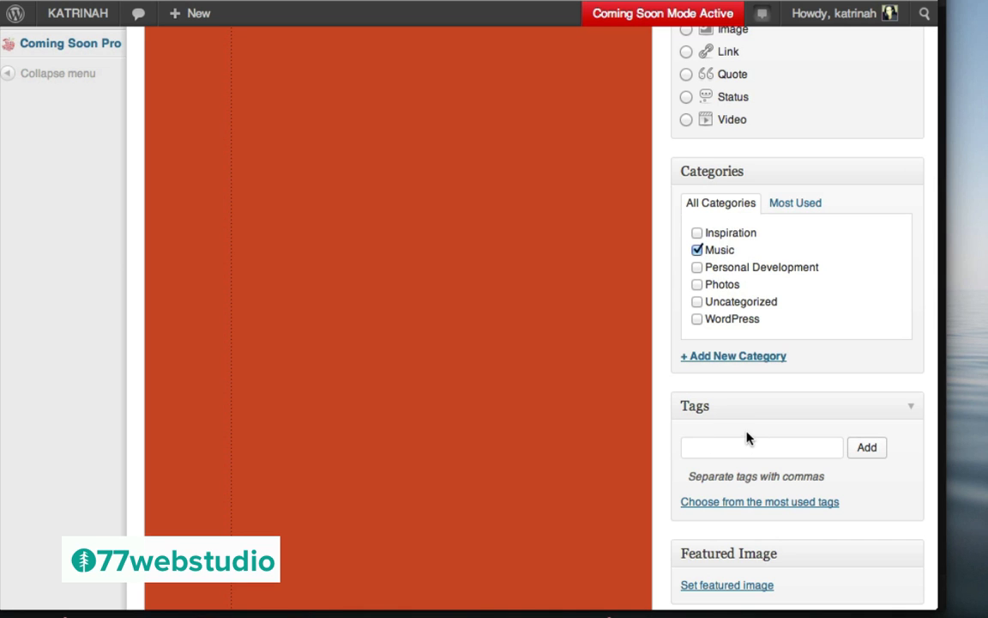
{"action": "scroll", "coordinate": [702, 258], "scroll_direction": "up", "scroll_amount": 10}
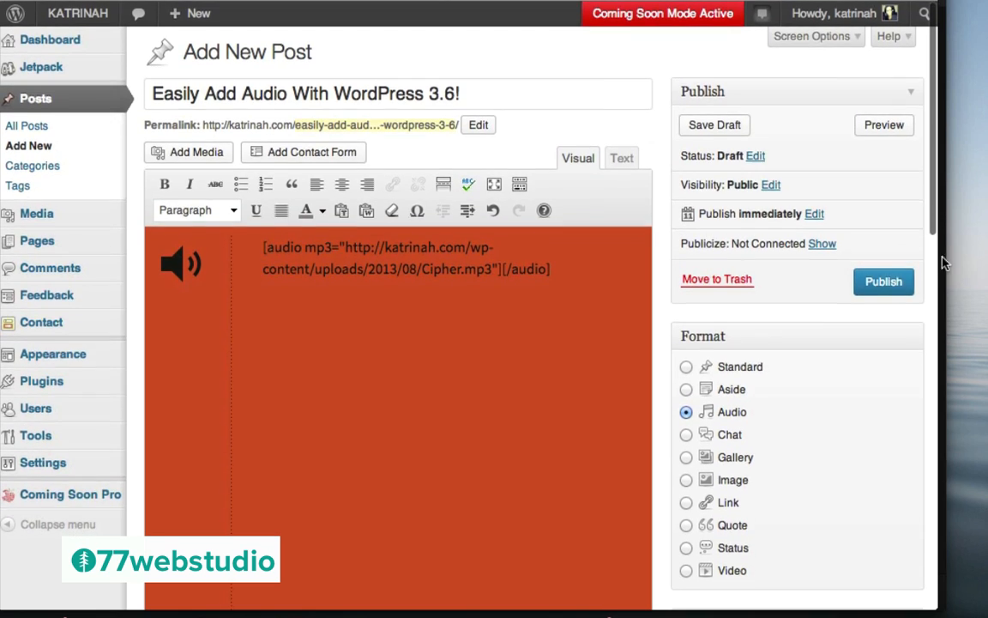
{"action": "left_click", "coordinate": [877, 283]}
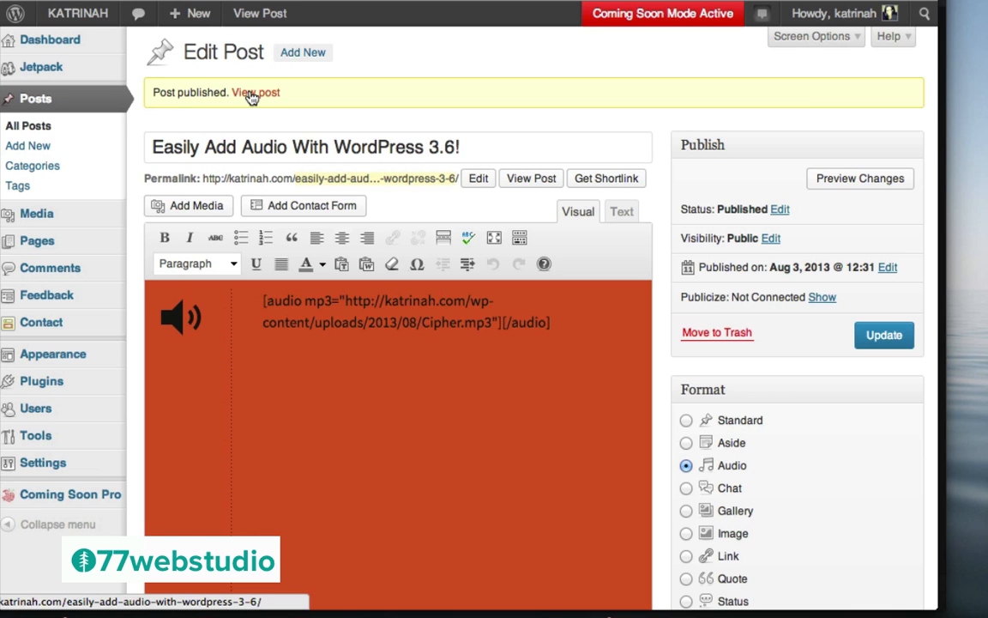
{"action": "left_click", "coordinate": [251, 94]}
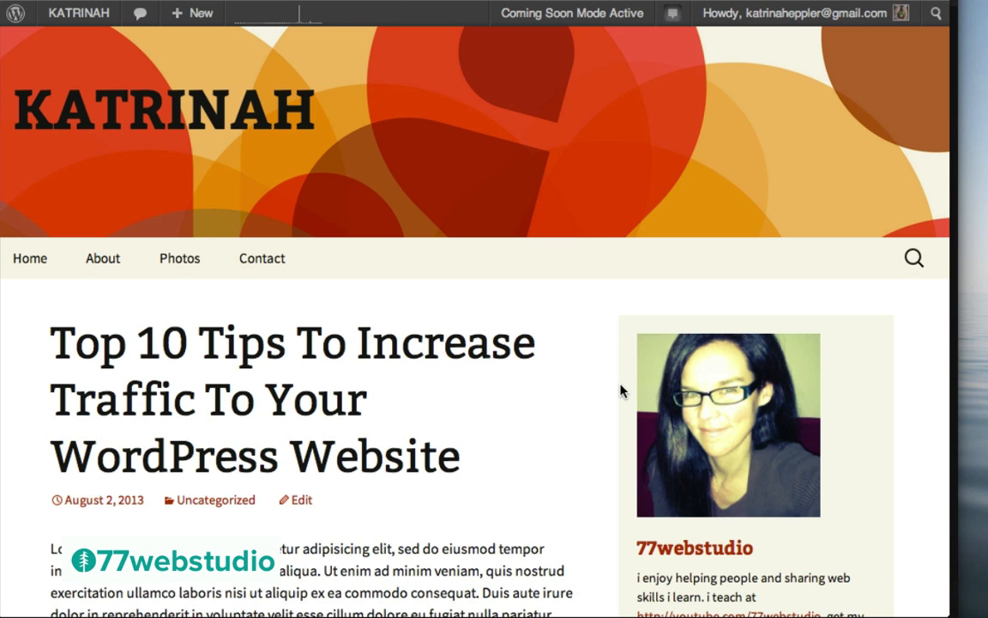
Scroll through the live post page to review the embedded audio player
{"action": "scroll", "coordinate": [599, 436], "scroll_direction": "down", "scroll_amount": 5}
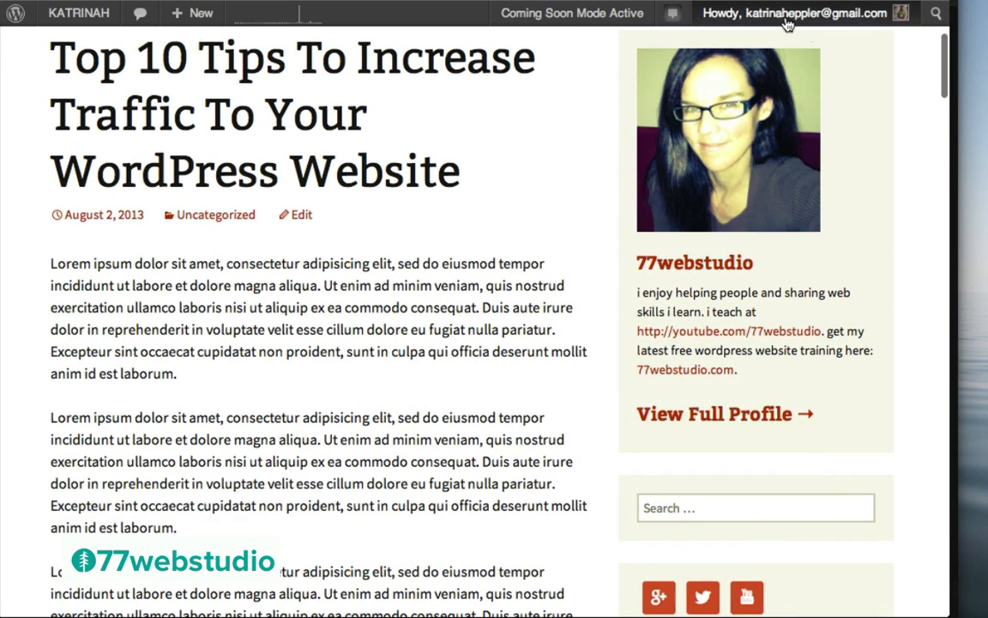
{"action": "scroll", "coordinate": [592, 364], "scroll_direction": "down", "scroll_amount": 4}
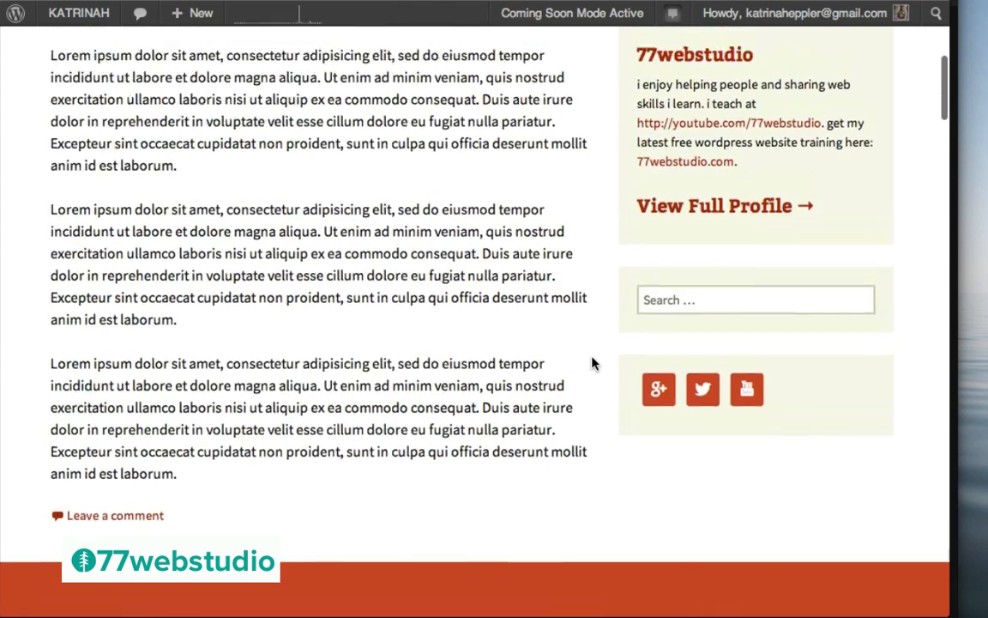
{"action": "scroll", "coordinate": [592, 364], "scroll_direction": "up", "scroll_amount": 6}
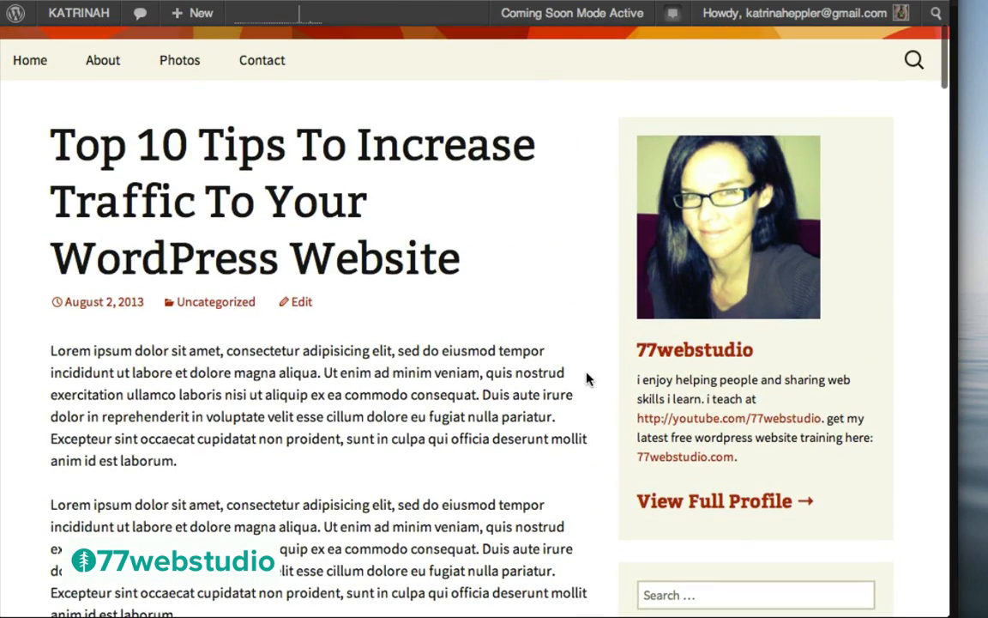
{"action": "scroll", "coordinate": [587, 379], "scroll_direction": "down", "scroll_amount": 4}
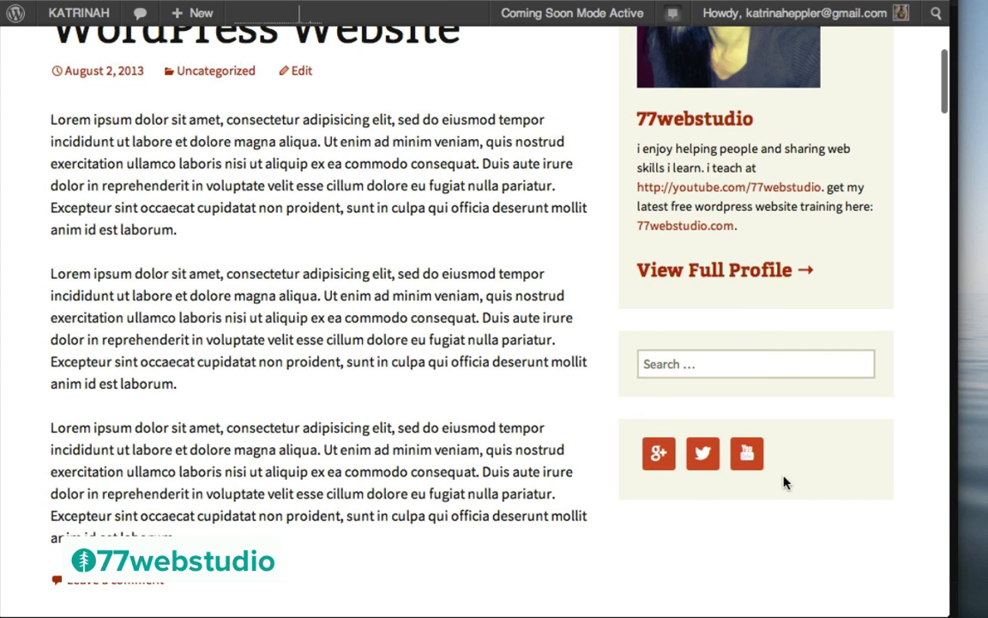
{"action": "scroll", "coordinate": [575, 418], "scroll_direction": "up", "scroll_amount": 3}
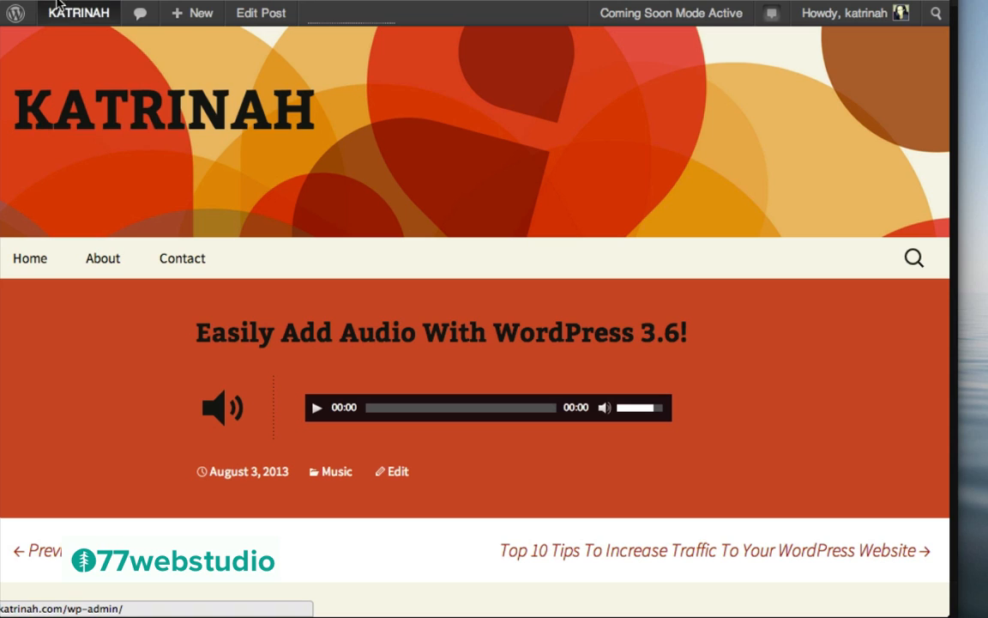
{"action": "mouse_move", "coordinate": [66, 19]}
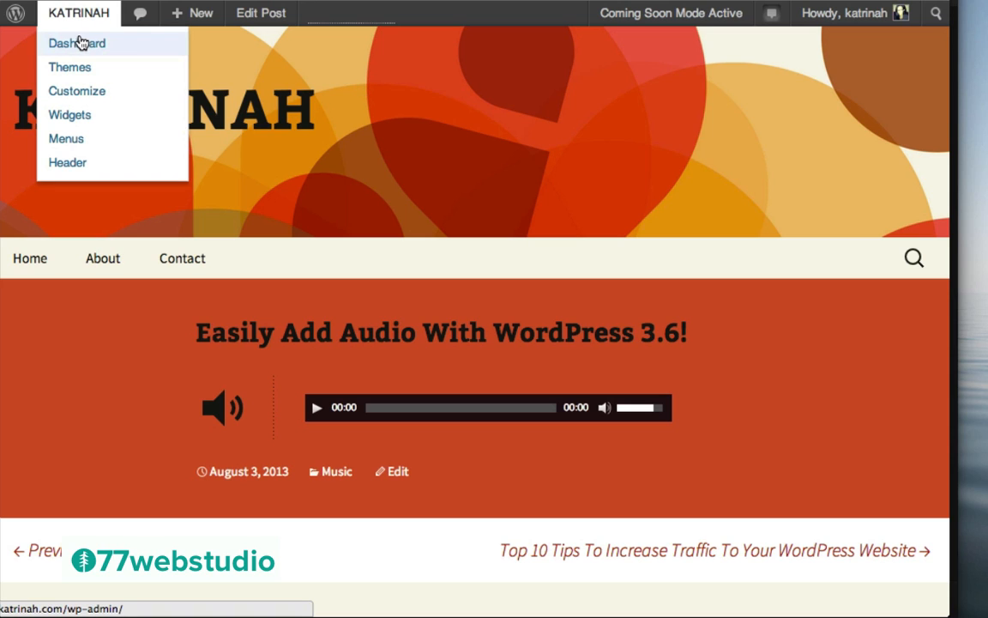
Drag Search, Recent Posts, Recent Comments, Archives and Meta out of the Main Widget Area
{"action": "left_click", "coordinate": [79, 43]}
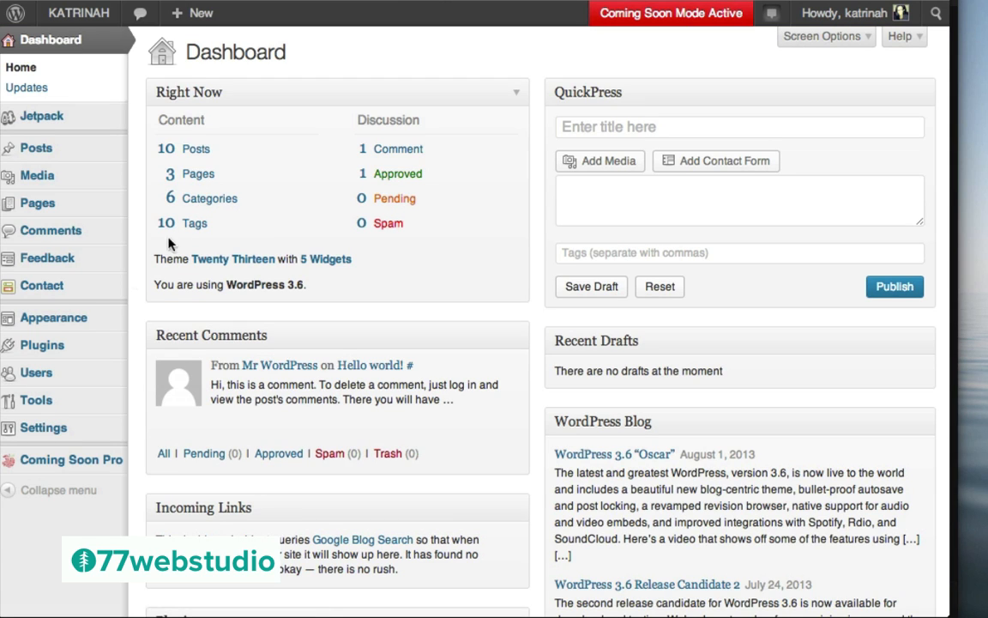
{"action": "mouse_move", "coordinate": [19, 322]}
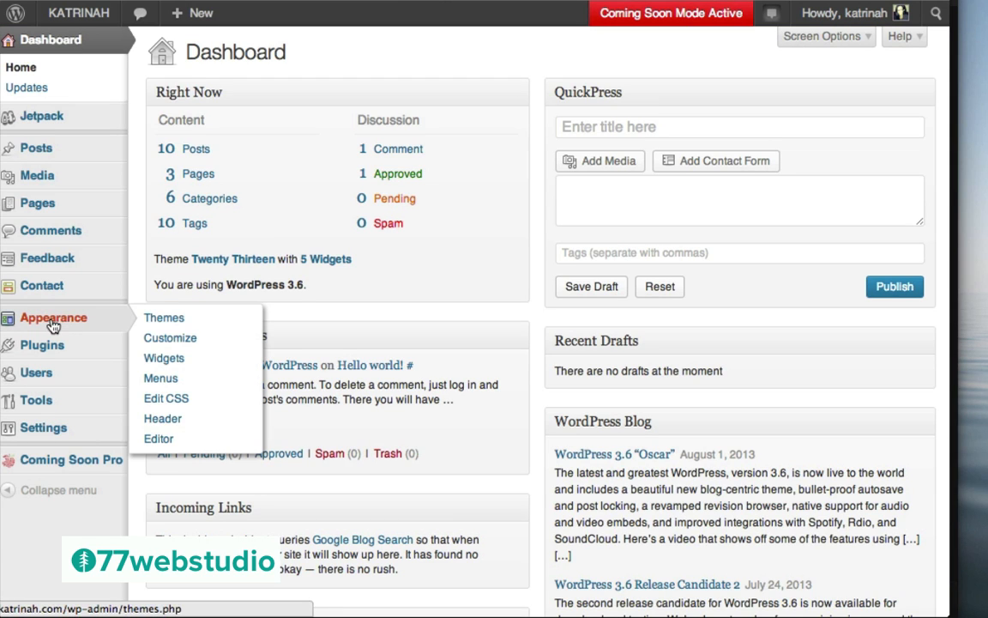
{"action": "left_click", "coordinate": [172, 359]}
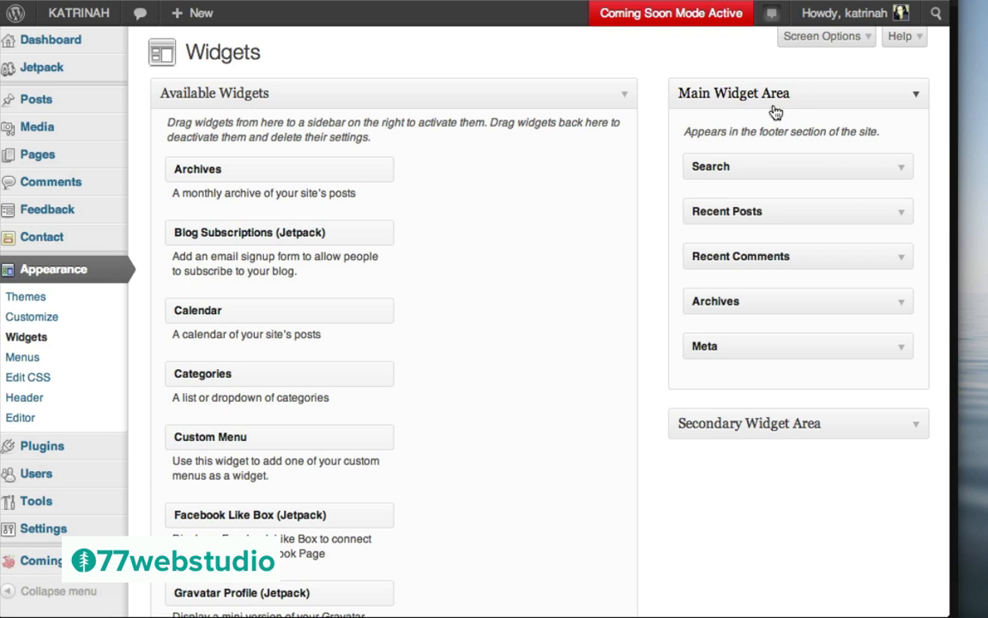
{"action": "left_click", "coordinate": [906, 428]}
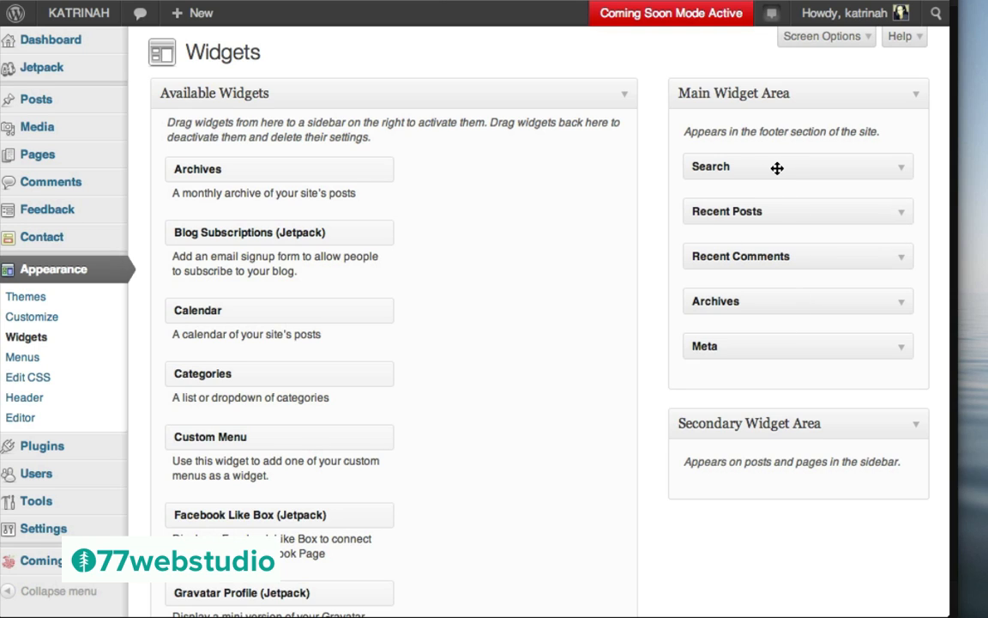
{"action": "left_click_drag", "start_coordinate": [772, 166], "coordinate": [420, 169]}
{"action": "left_click_drag", "start_coordinate": [779, 166], "coordinate": [467, 161]}
{"action": "left_click_drag", "start_coordinate": [752, 162], "coordinate": [369, 154]}
{"action": "left_click_drag", "start_coordinate": [706, 166], "coordinate": [343, 176]}
{"action": "left_click_drag", "start_coordinate": [777, 160], "coordinate": [449, 198]}
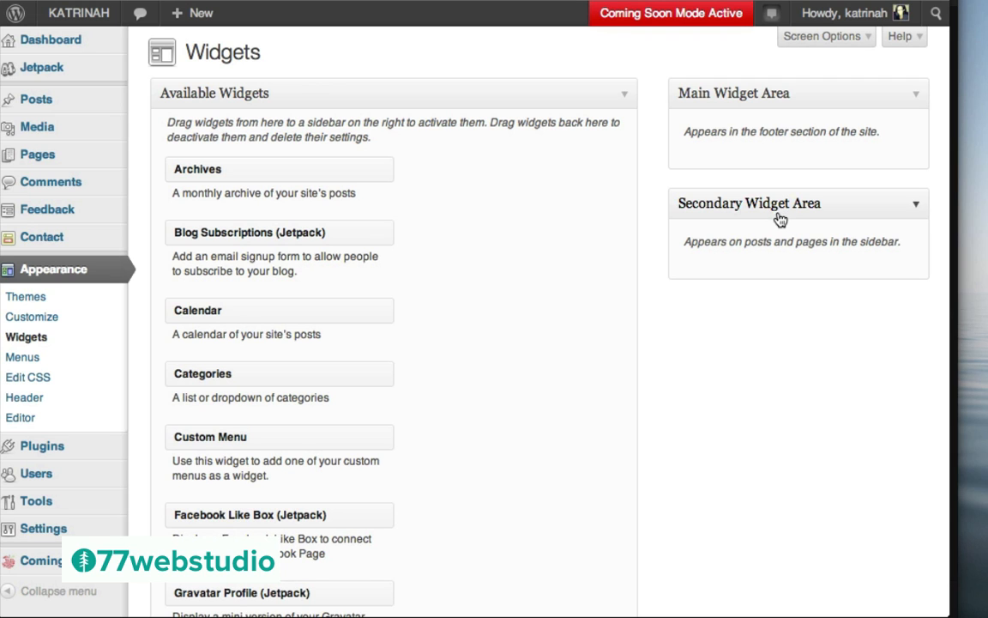
Place a Gravatar Profile widget in the Secondary Widget Area
{"action": "scroll", "coordinate": [489, 344], "scroll_direction": "down", "scroll_amount": 2}
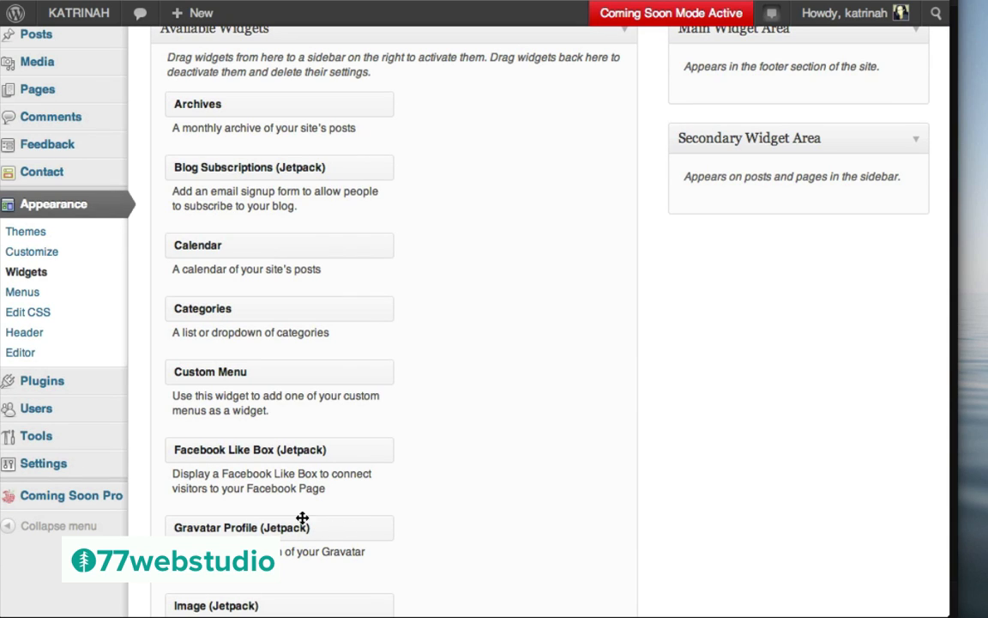
{"action": "left_click_drag", "start_coordinate": [212, 530], "coordinate": [729, 214]}
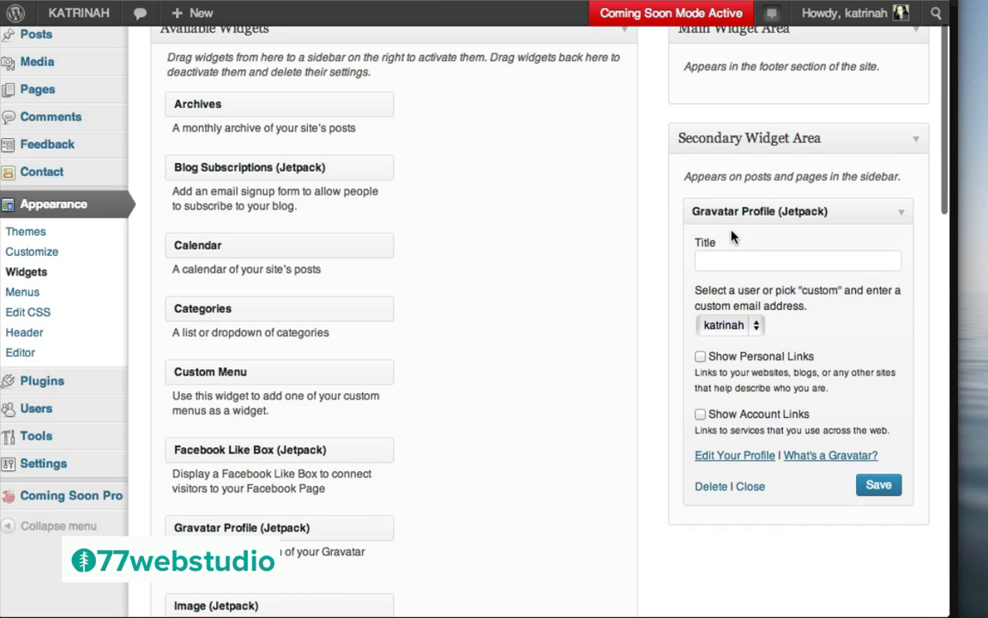
{"action": "scroll", "coordinate": [728, 215], "scroll_direction": "up", "scroll_amount": 2}
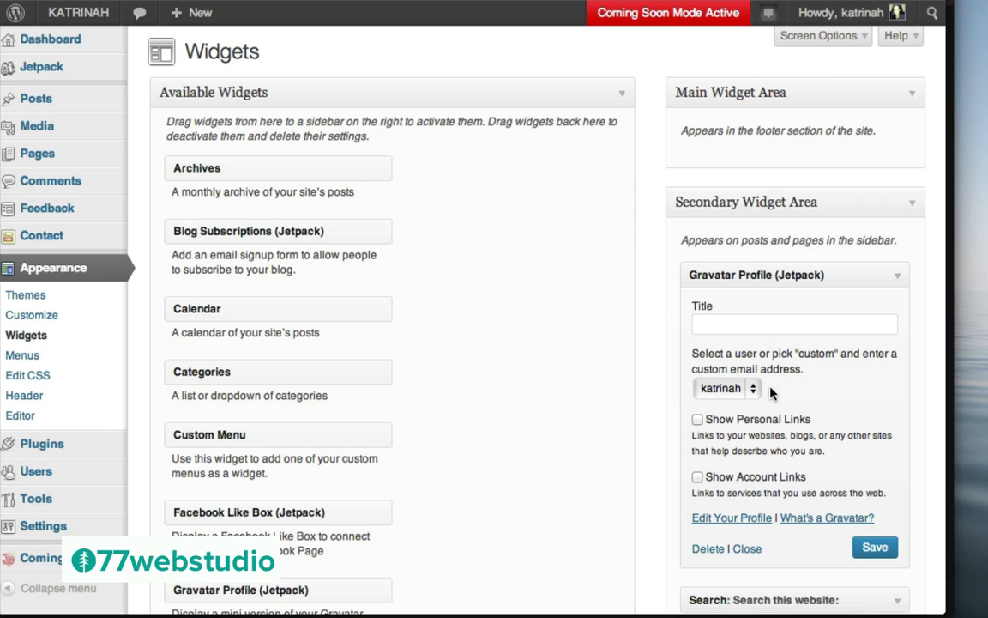
{"action": "left_click", "coordinate": [717, 389]}
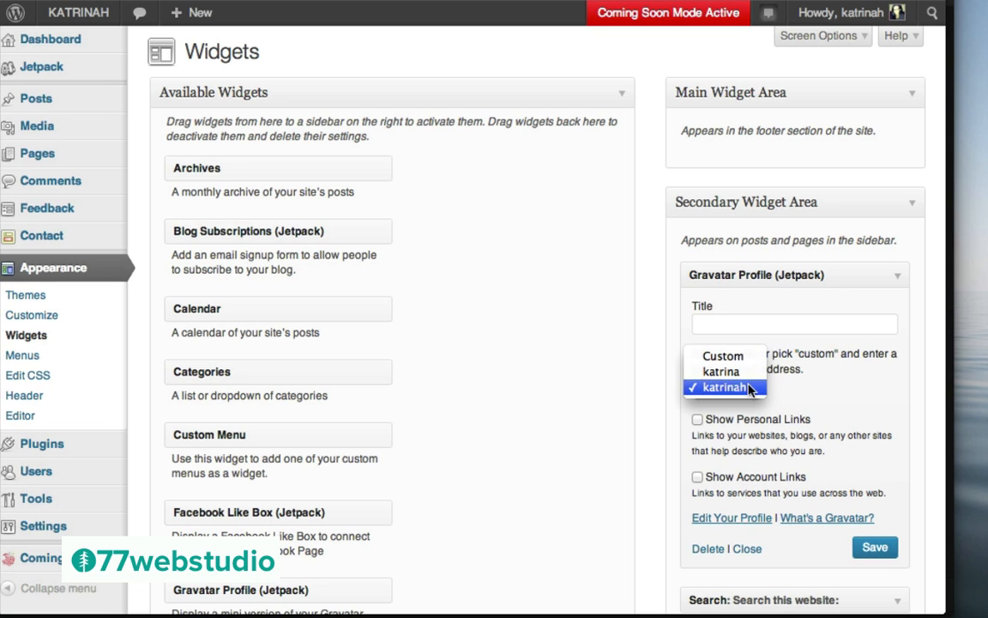
{"action": "left_click", "coordinate": [725, 387]}
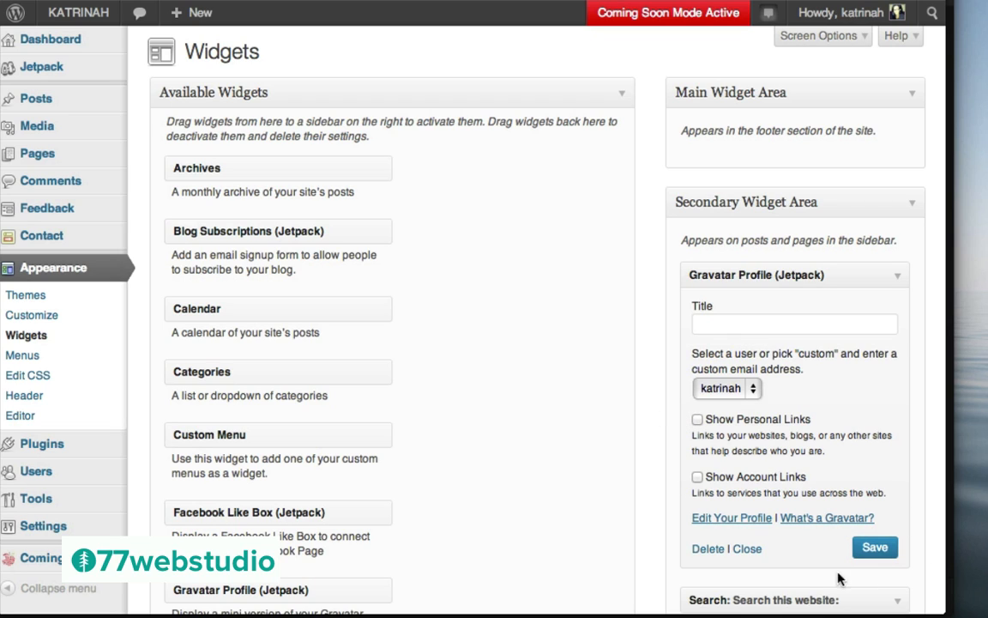
{"action": "left_click", "coordinate": [875, 548]}
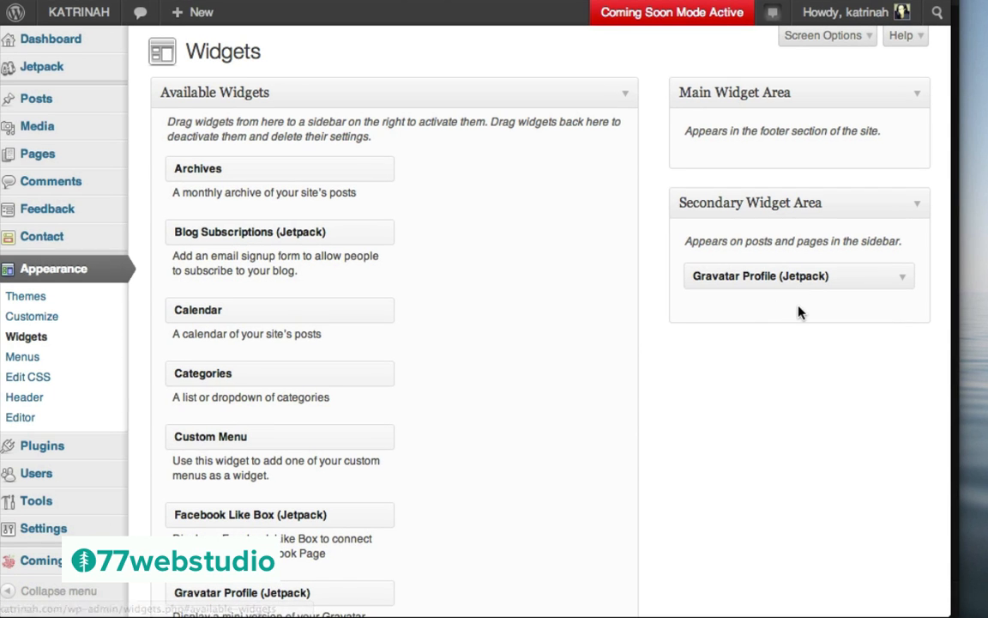
Drop a Search widget below Gravatar Profile, title it 'Search this website:' and save
{"action": "scroll", "coordinate": [640, 421], "scroll_direction": "down", "scroll_amount": 7}
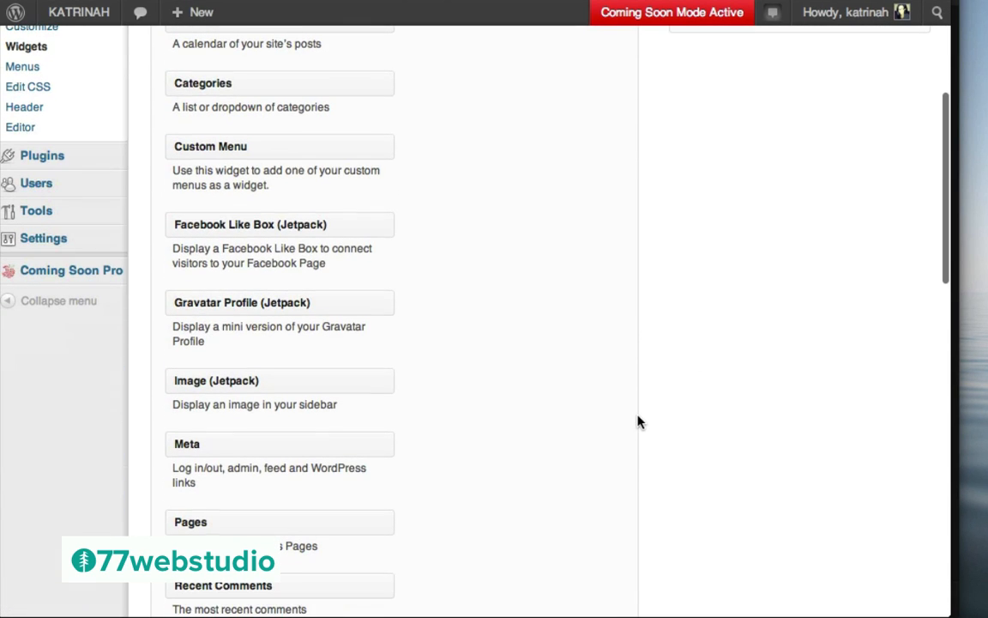
{"action": "scroll", "coordinate": [465, 347], "scroll_direction": "down", "scroll_amount": 10}
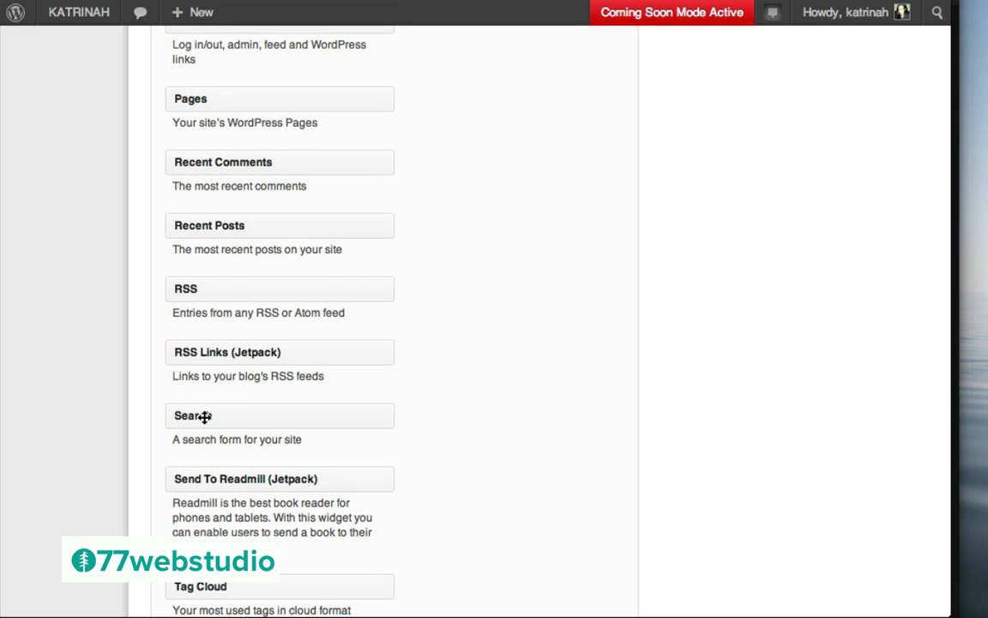
{"action": "left_click_drag", "start_coordinate": [209, 418], "coordinate": [730, 322]}
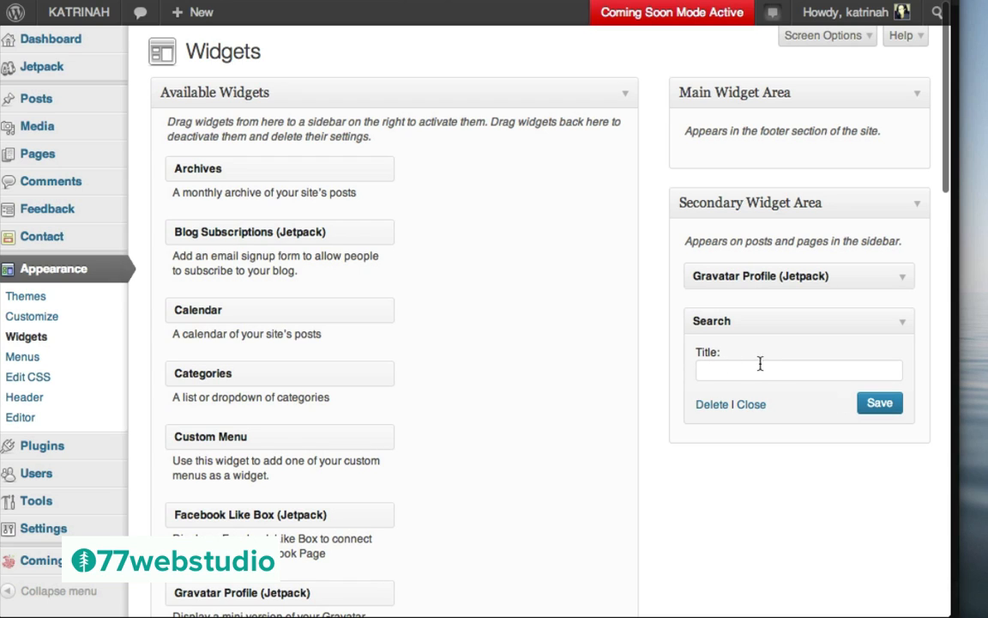
{"action": "left_click", "coordinate": [737, 369]}
{"action": "type", "text": "Search"}
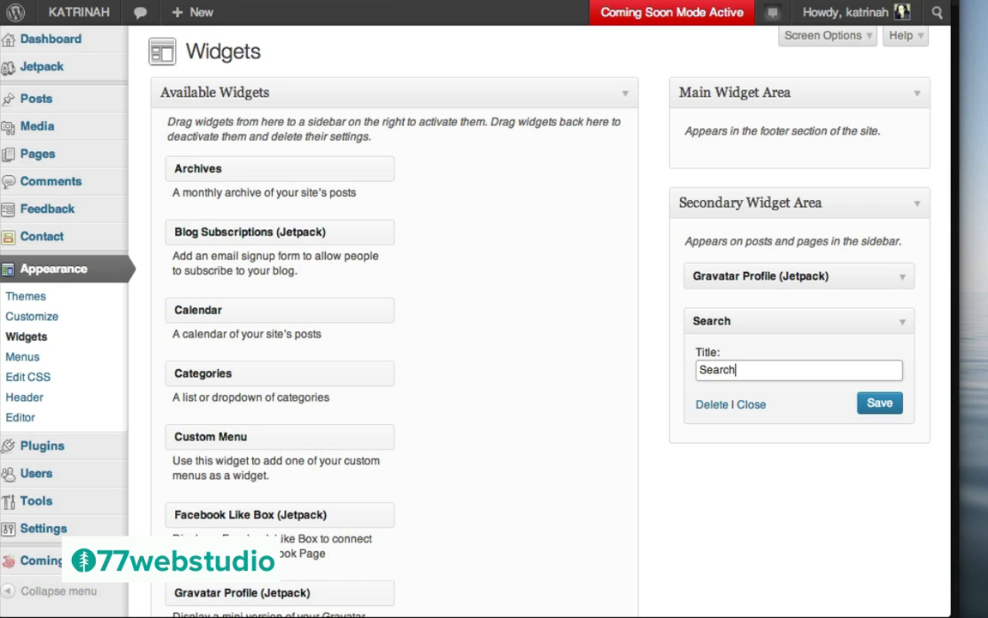
{"action": "type", "text": " this website:"}
{"action": "left_click", "coordinate": [880, 404]}
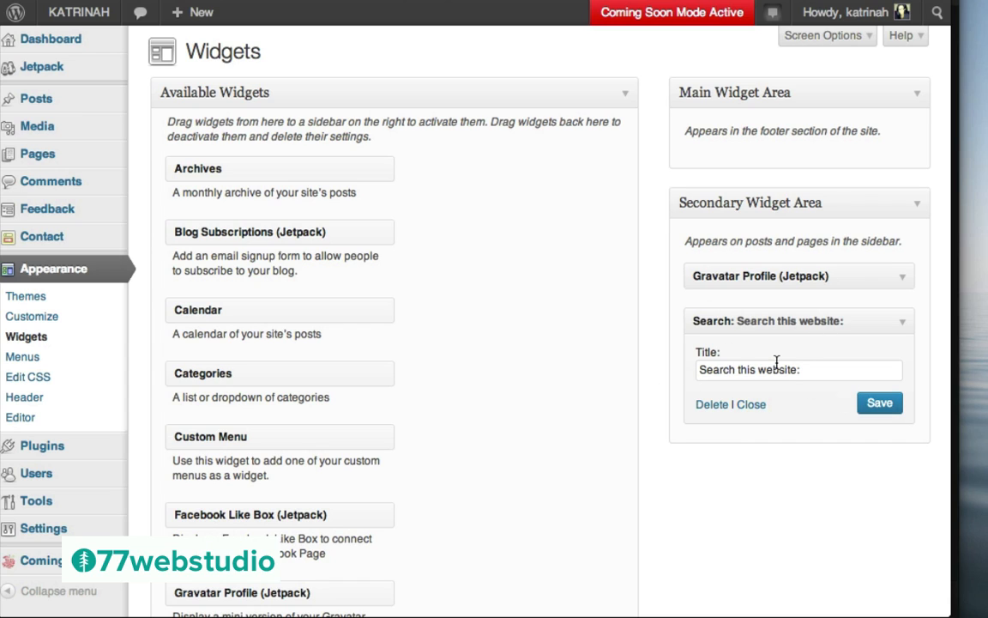
{"action": "left_click", "coordinate": [897, 324]}
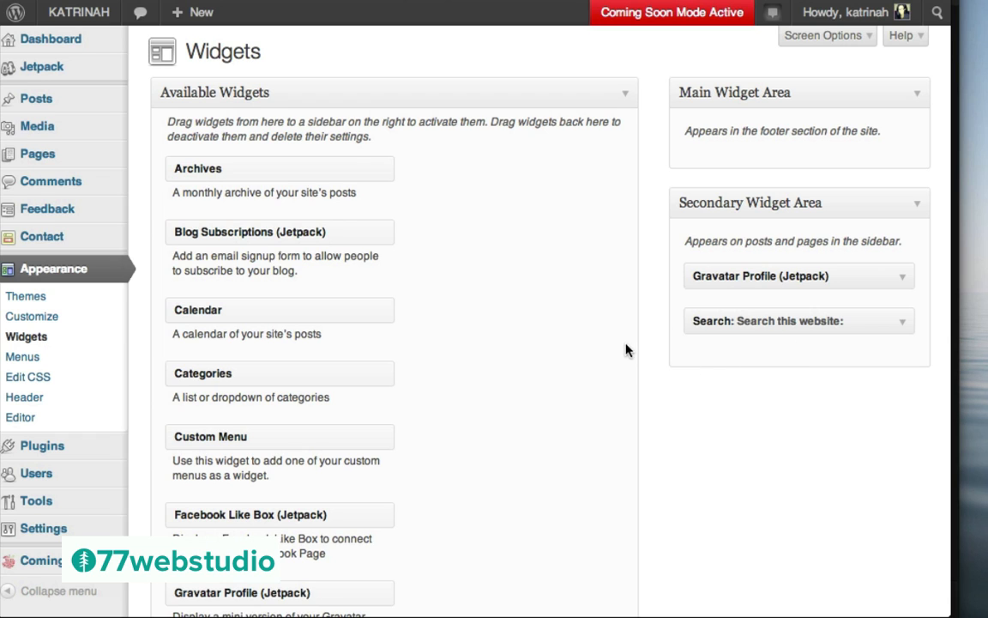
Search the plugin directory for 'simple social icons' and open the Simple Social Icons details
{"action": "scroll", "coordinate": [629, 347], "scroll_direction": "down", "scroll_amount": 2}
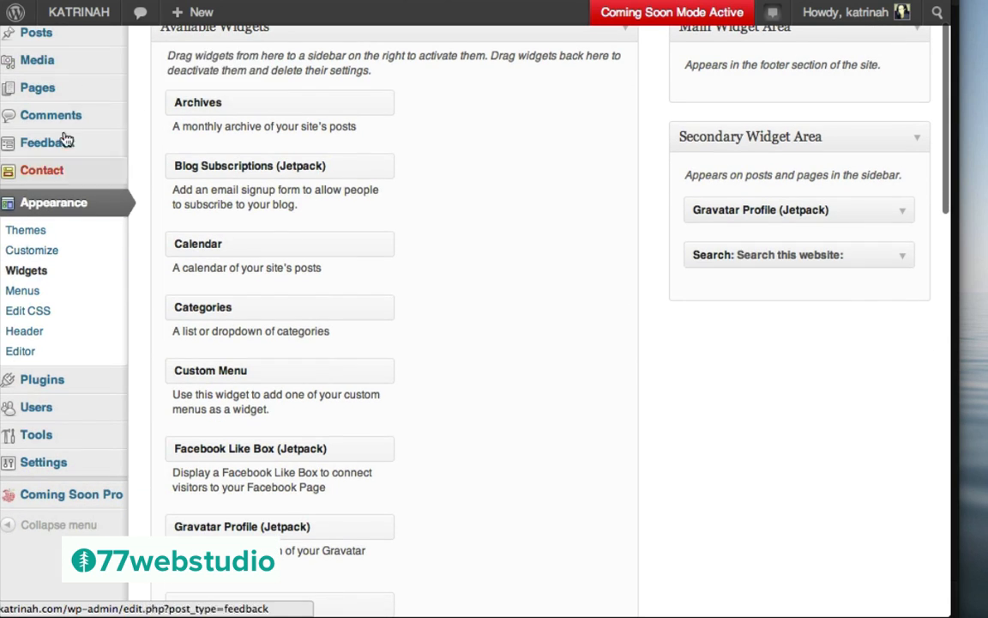
{"action": "mouse_move", "coordinate": [43, 390]}
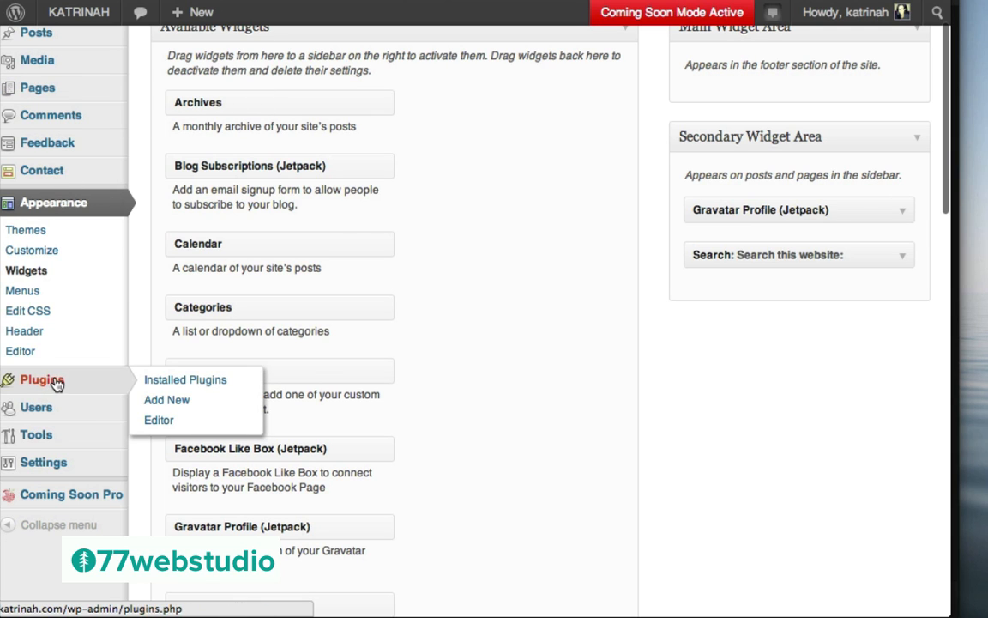
{"action": "left_click", "coordinate": [166, 400]}
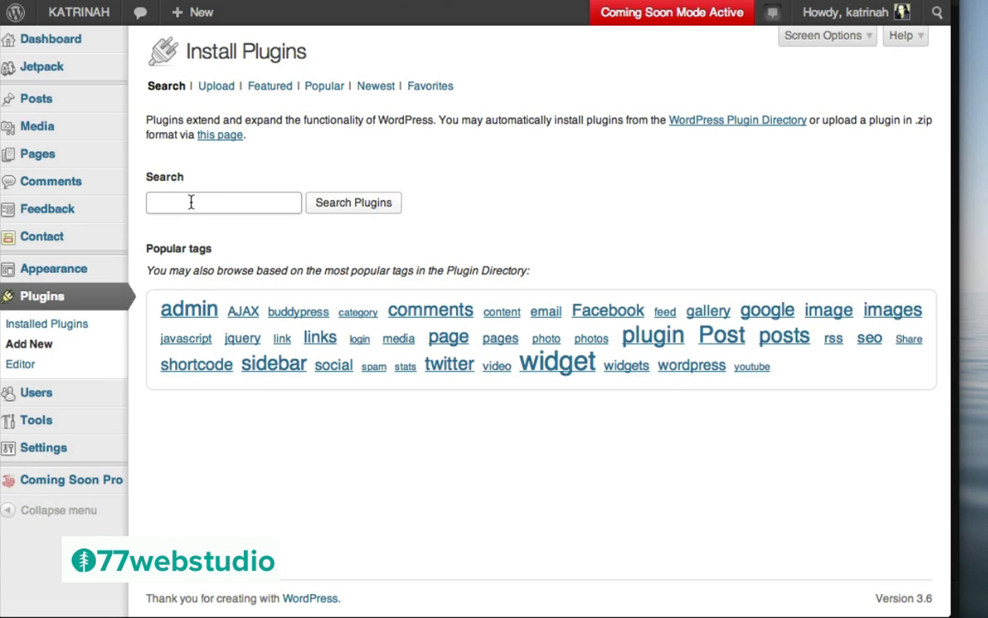
{"action": "type", "text": "simp"}
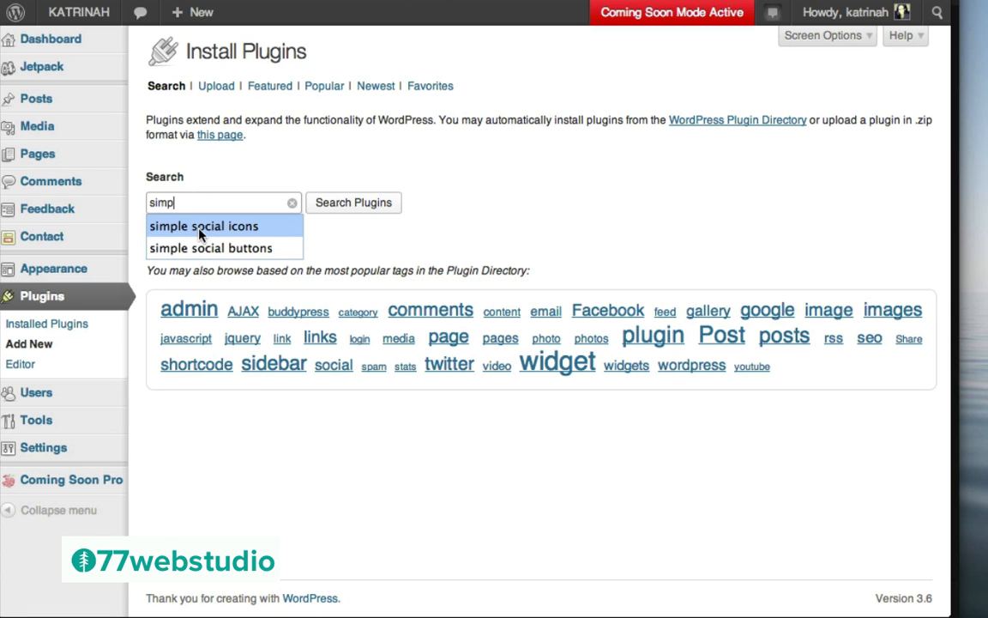
{"action": "left_click", "coordinate": [200, 228]}
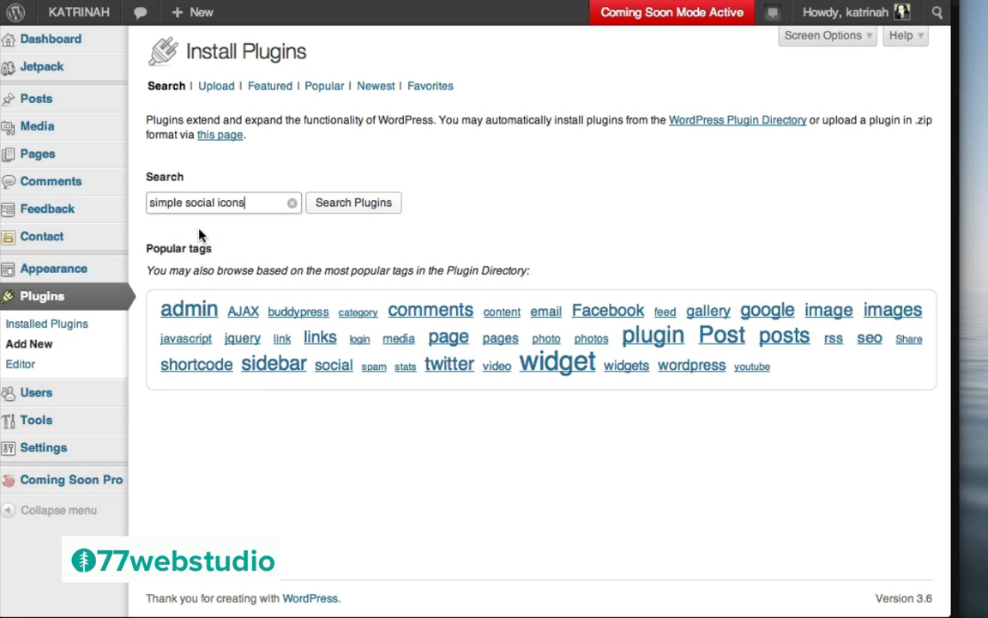
{"action": "left_click", "coordinate": [353, 204]}
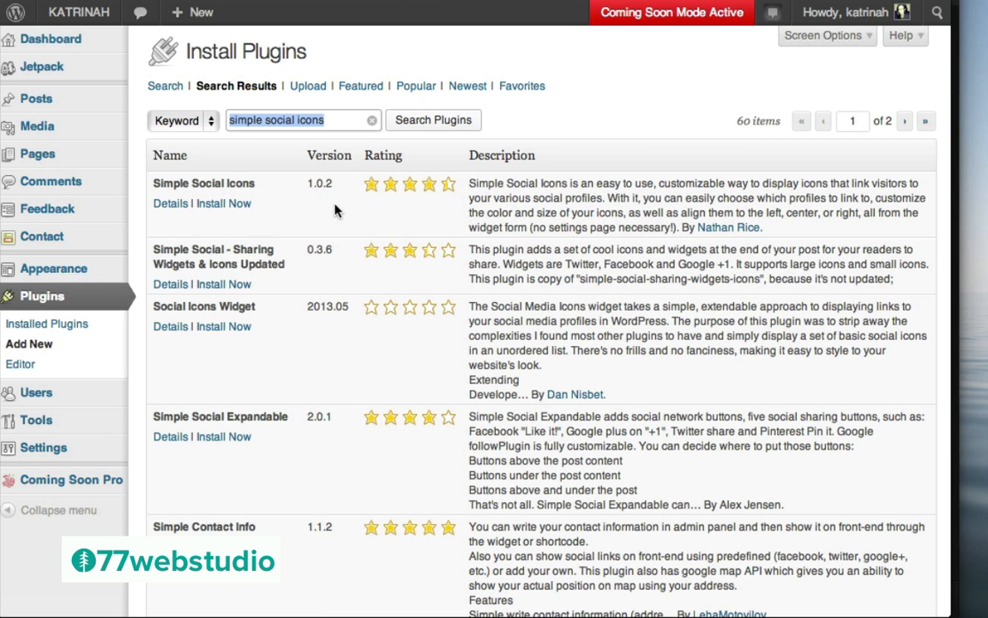
{"action": "left_click", "coordinate": [168, 206]}
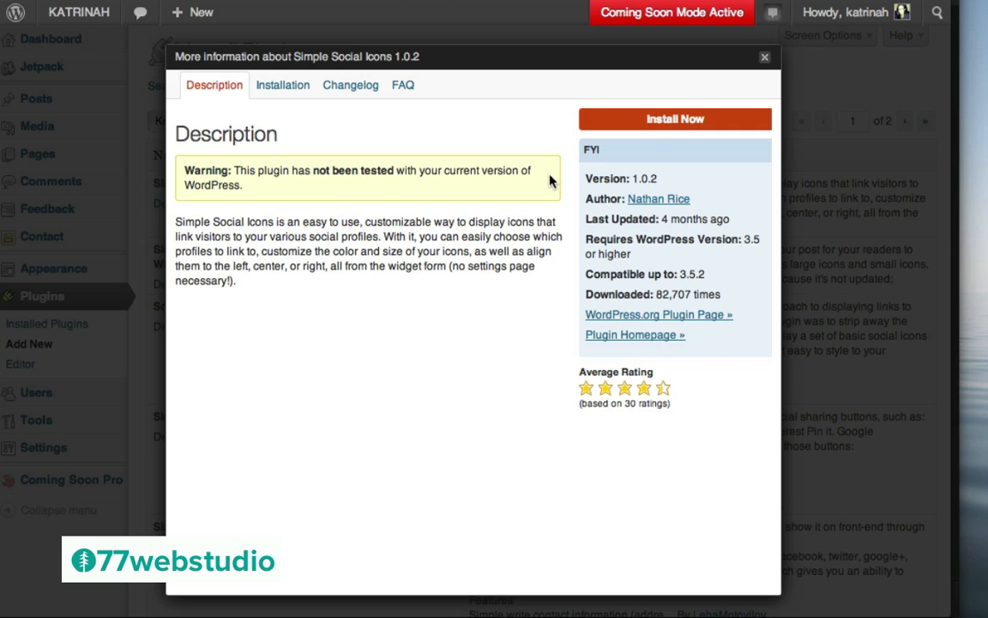
Install Simple Social Icons 1.0.2 and activate it
{"action": "left_click", "coordinate": [678, 120]}
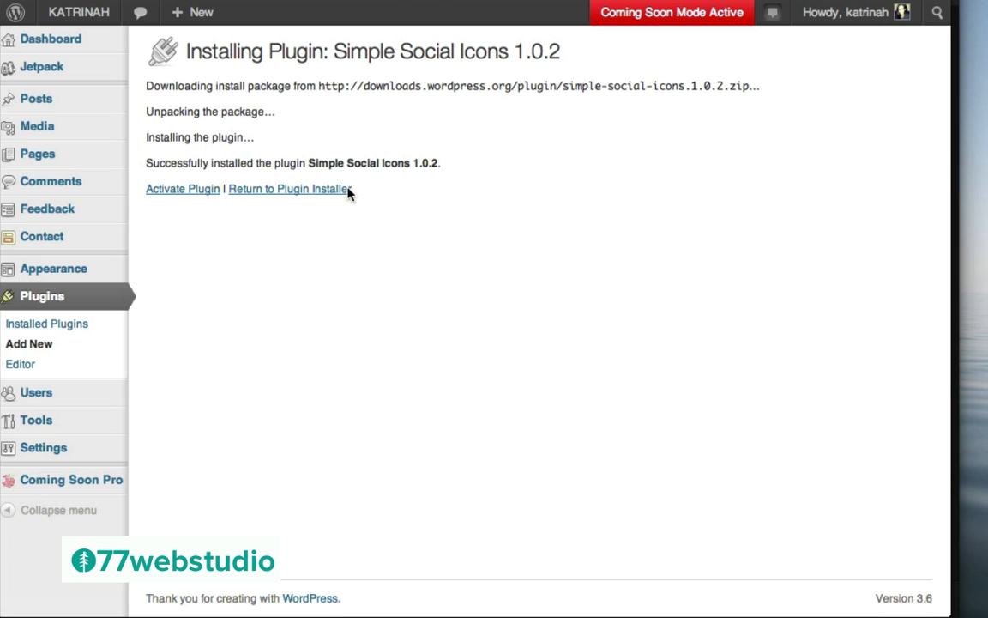
{"action": "left_click", "coordinate": [180, 196]}
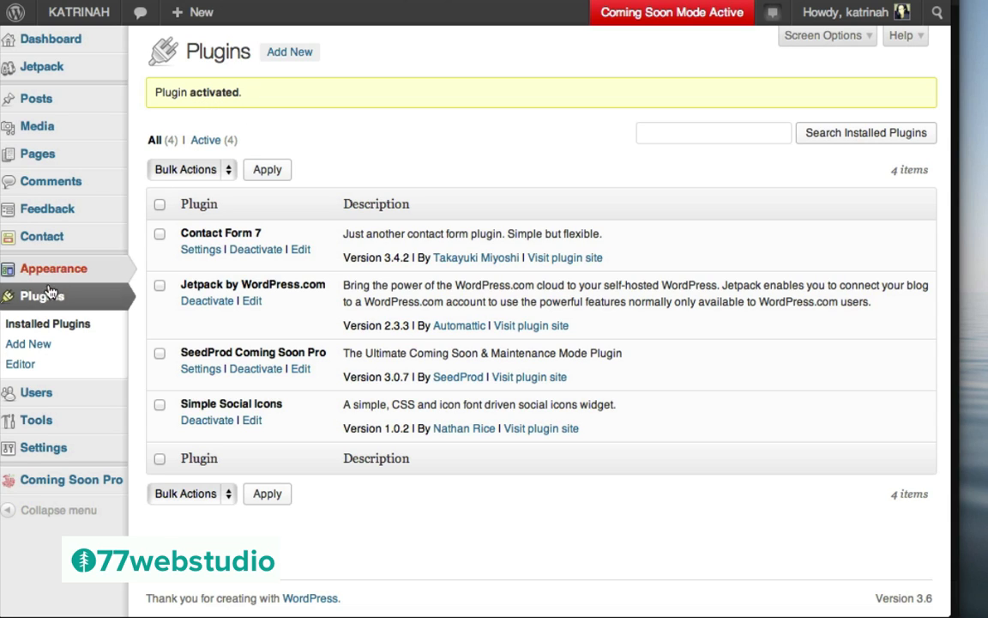
{"action": "mouse_move", "coordinate": [43, 271]}
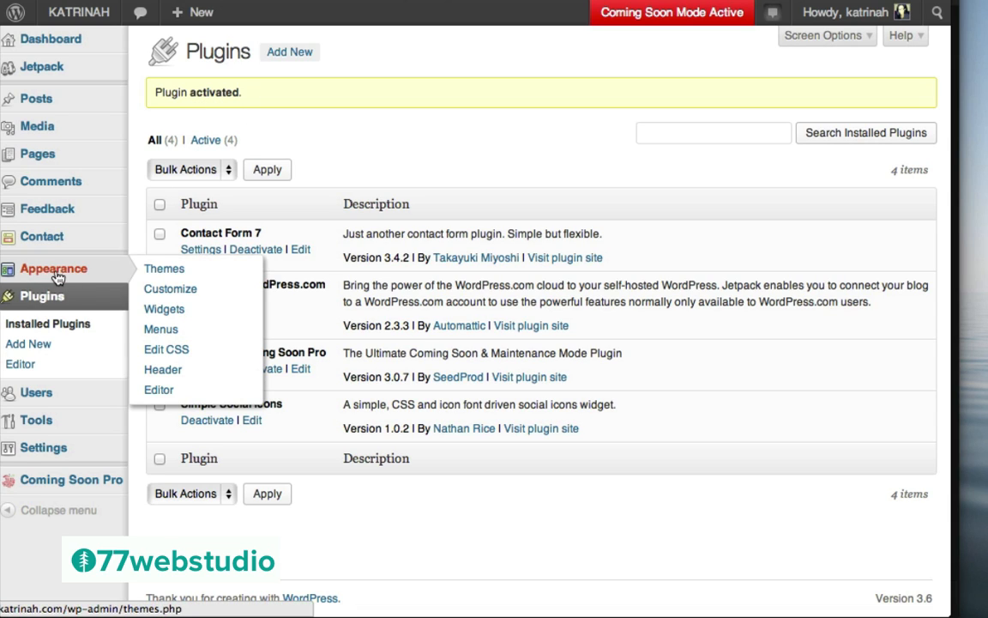
Drag the Simple Social Icons widget into the Main Widget Area
{"action": "left_click", "coordinate": [170, 310]}
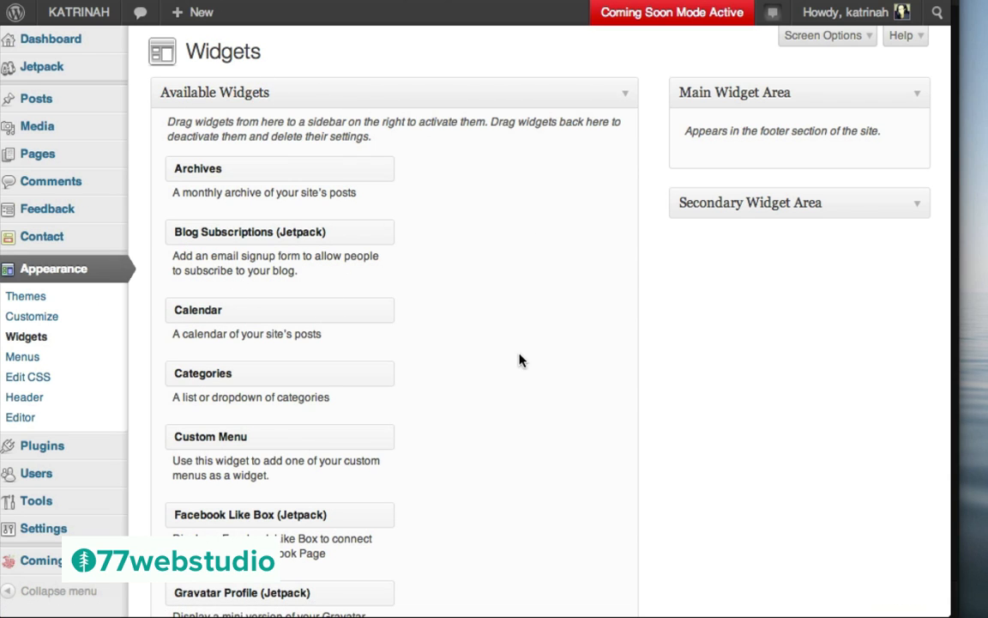
{"action": "scroll", "coordinate": [519, 360], "scroll_direction": "down", "scroll_amount": 8}
{"action": "scroll", "coordinate": [520, 361], "scroll_direction": "down", "scroll_amount": 11}
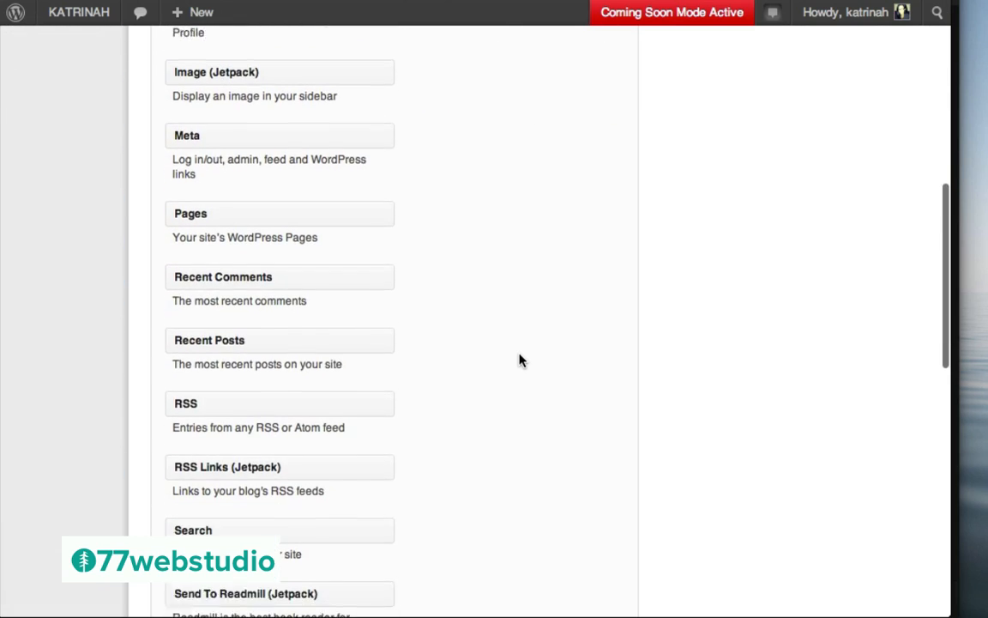
{"action": "scroll", "coordinate": [520, 360], "scroll_direction": "down", "scroll_amount": 1}
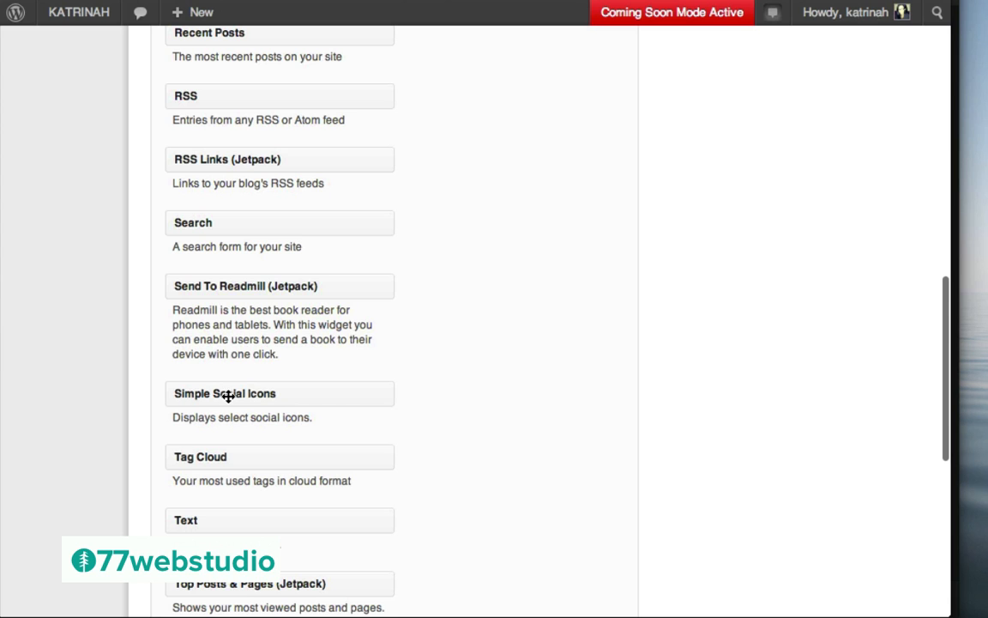
{"action": "left_click_drag", "start_coordinate": [229, 395], "coordinate": [750, 159]}
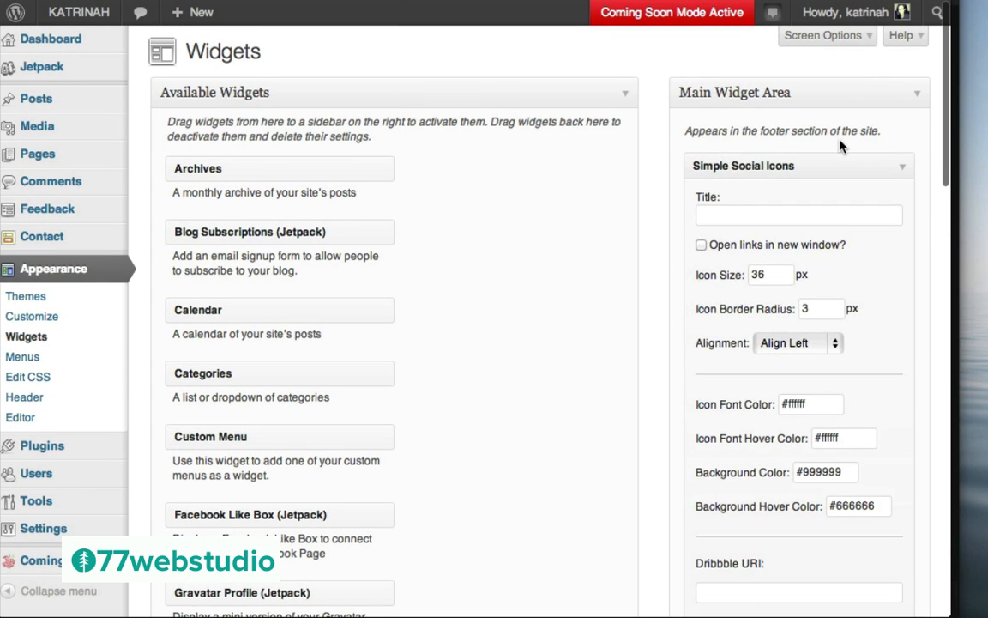
Title the social icons widget 'Connect on the web:'
{"action": "scroll", "coordinate": [676, 367], "scroll_direction": "down", "scroll_amount": 15}
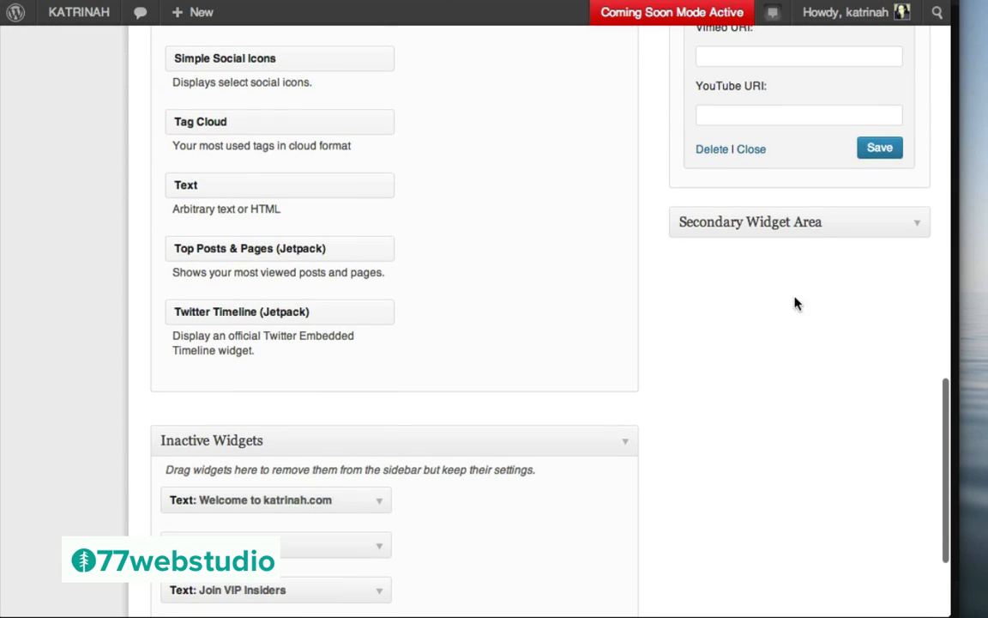
{"action": "left_click", "coordinate": [915, 222]}
{"action": "scroll", "coordinate": [670, 226], "scroll_direction": "up", "scroll_amount": 2}
{"action": "scroll", "coordinate": [669, 226], "scroll_direction": "up", "scroll_amount": 15}
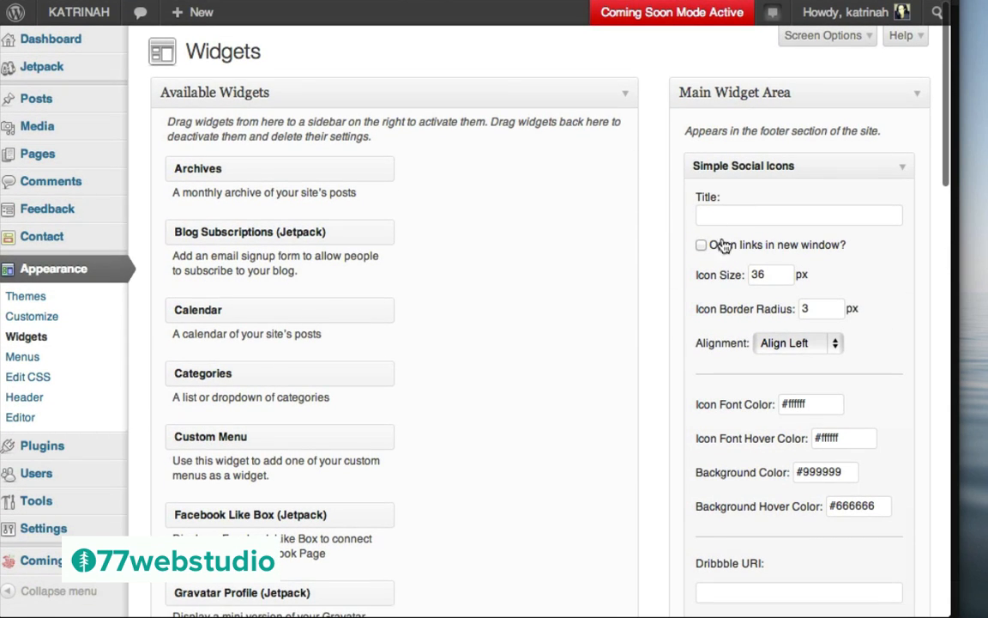
{"action": "left_click", "coordinate": [708, 213]}
{"action": "type", "text": "Con"}
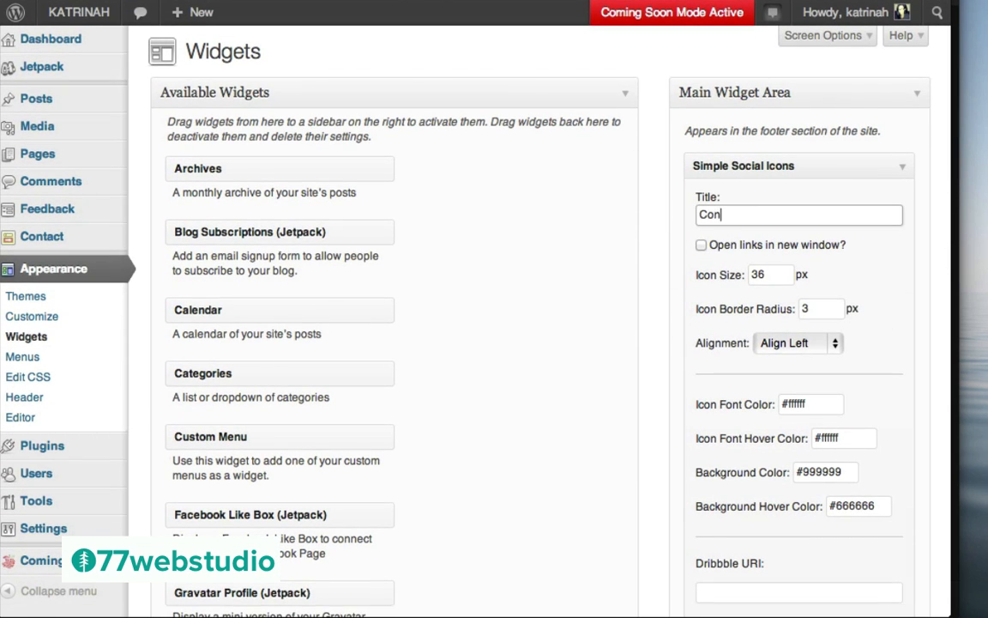
{"action": "type", "text": "nect on the web"}
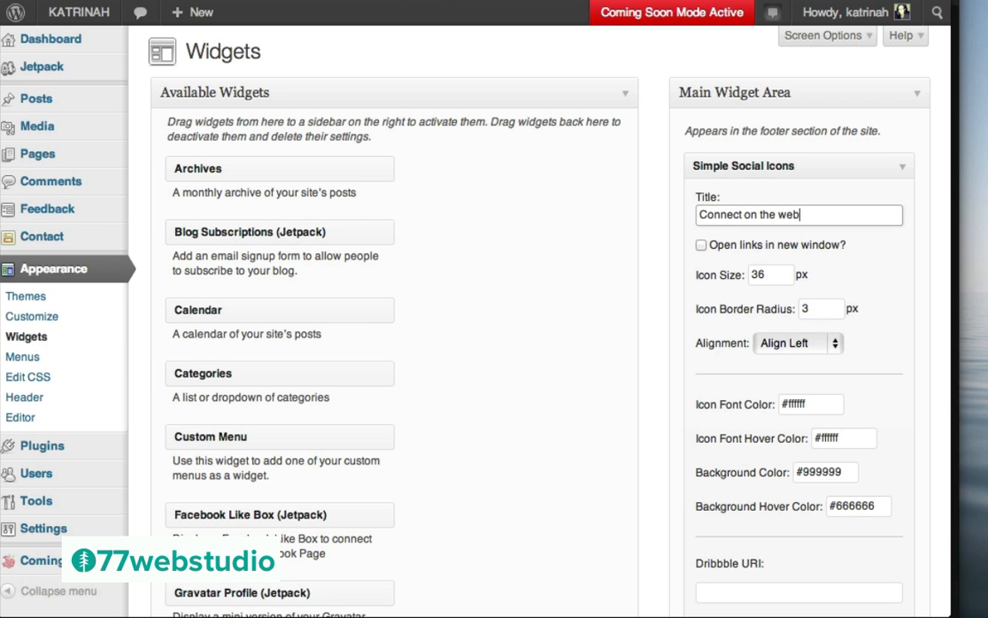
{"action": "type", "text": ":"}
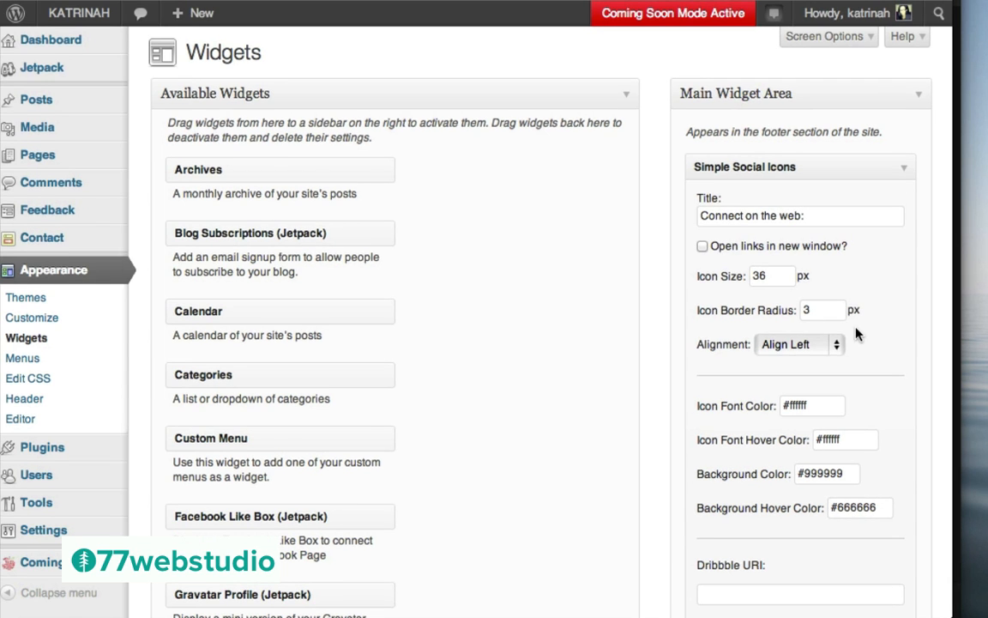
{"action": "scroll", "coordinate": [856, 331], "scroll_direction": "down", "scroll_amount": 5}
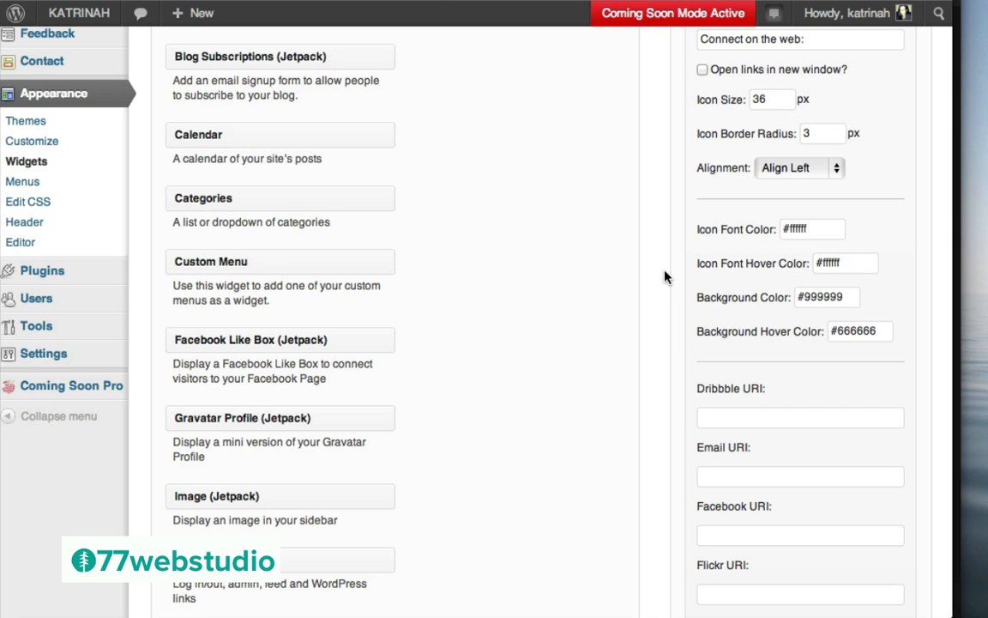
Paste #db572f into both the Background Color and Background Hover Color fields
{"action": "left_click", "coordinate": [839, 298]}
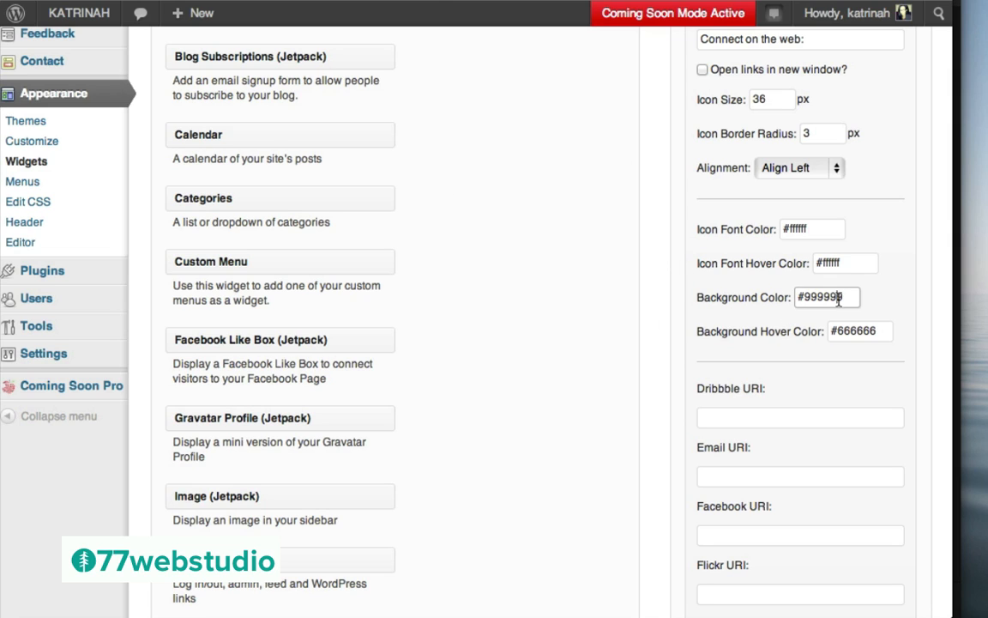
{"action": "key", "text": "super+a"}
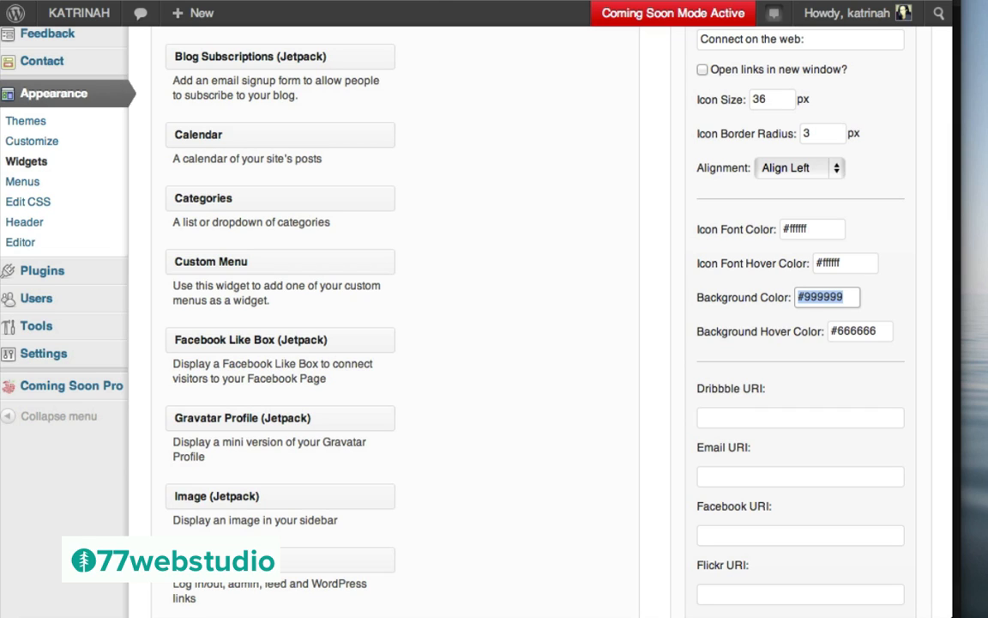
{"action": "type", "text": "#db572f"}
{"action": "left_click", "coordinate": [872, 331]}
{"action": "key", "text": "super+a"}
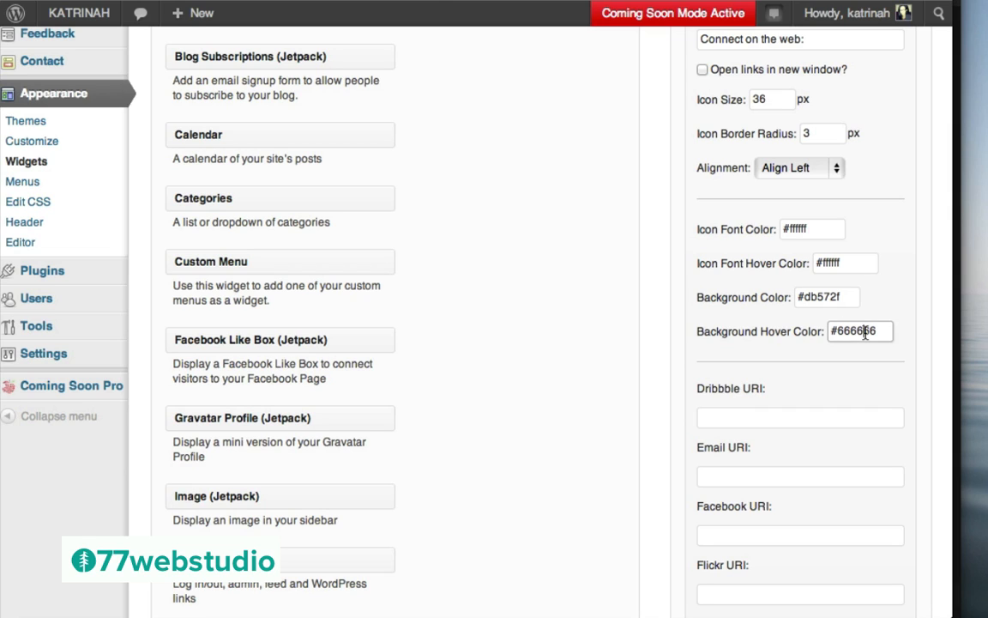
{"action": "type", "text": "#db572f"}
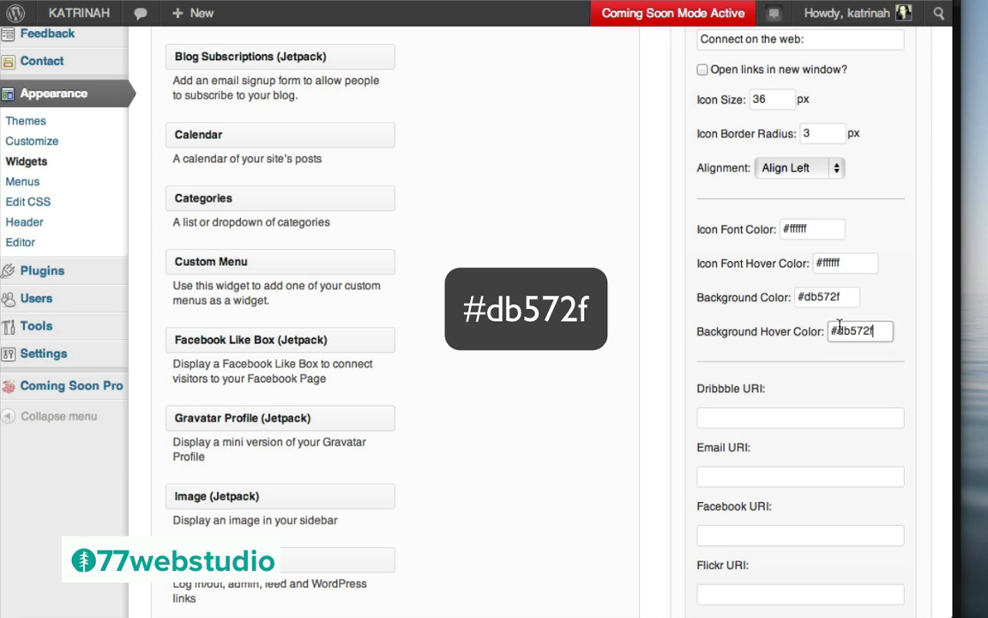
{"action": "scroll", "coordinate": [678, 395], "scroll_direction": "down", "scroll_amount": 5}
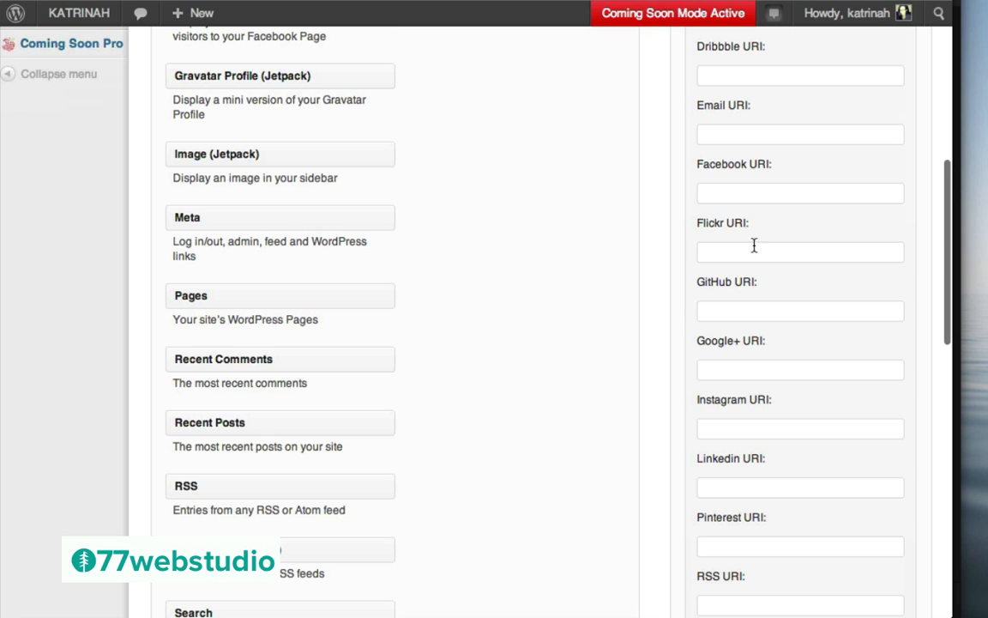
{"action": "scroll", "coordinate": [791, 290], "scroll_direction": "down", "scroll_amount": 3}
{"action": "left_click", "coordinate": [731, 291]}
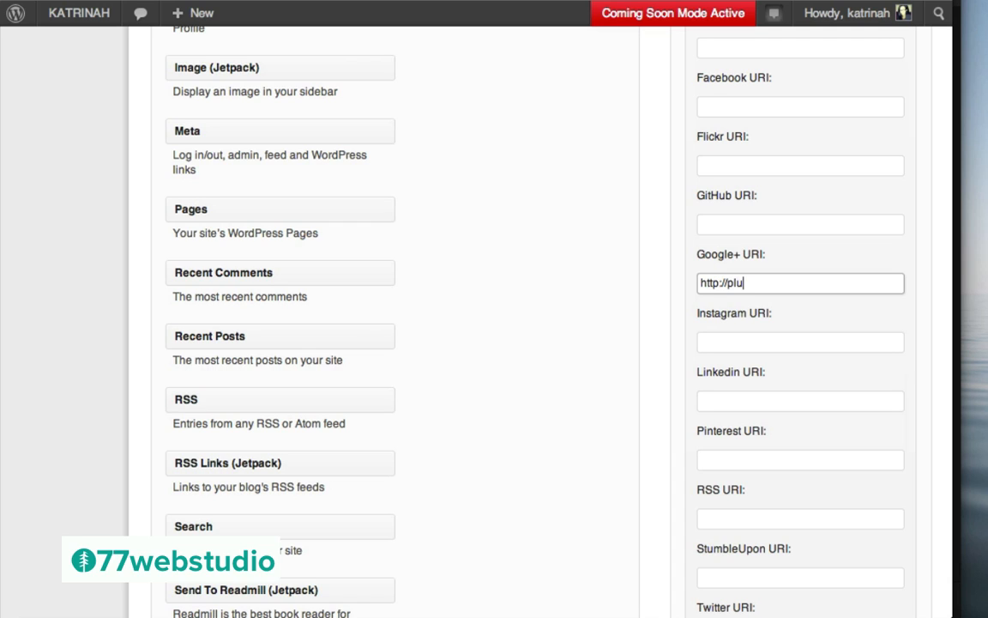
{"action": "type", "text": "http://plus.google.com"}
{"action": "scroll", "coordinate": [789, 257], "scroll_direction": "up", "scroll_amount": 3}
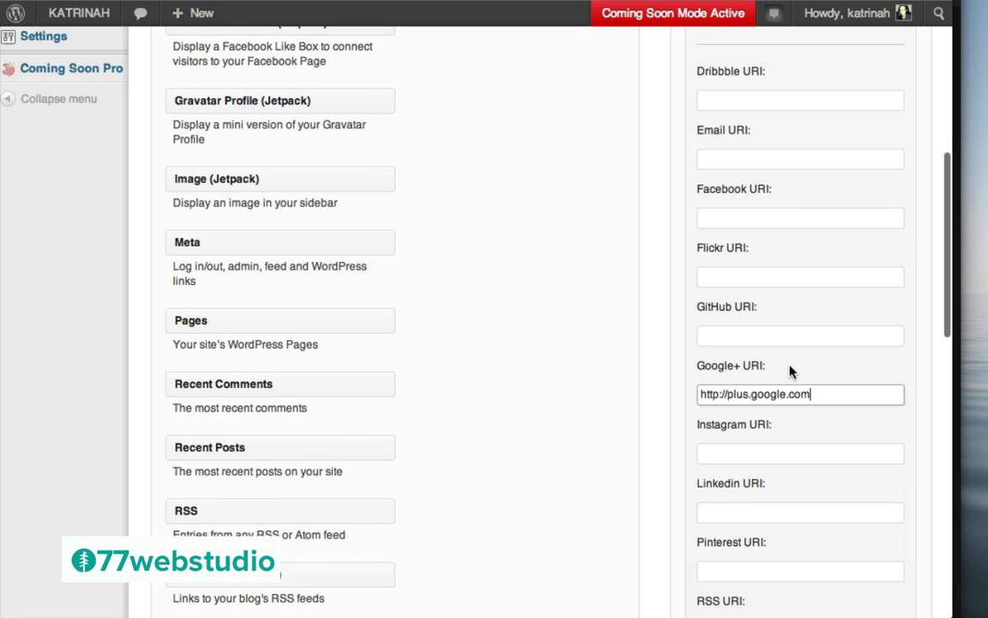
{"action": "scroll", "coordinate": [772, 361], "scroll_direction": "down", "scroll_amount": 5}
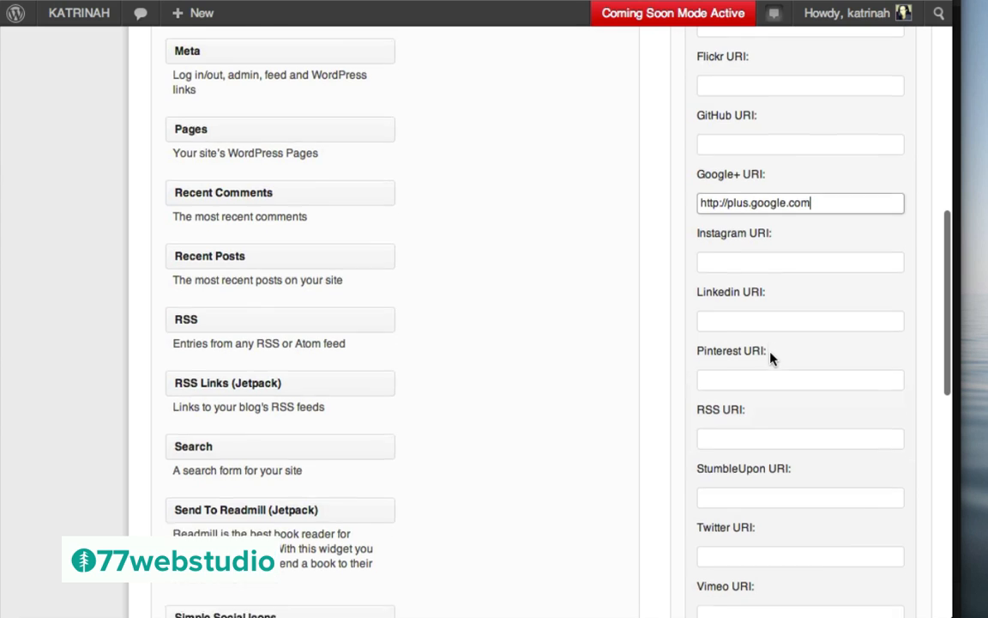
{"action": "scroll", "coordinate": [771, 359], "scroll_direction": "down", "scroll_amount": 2}
{"action": "left_click", "coordinate": [731, 295]}
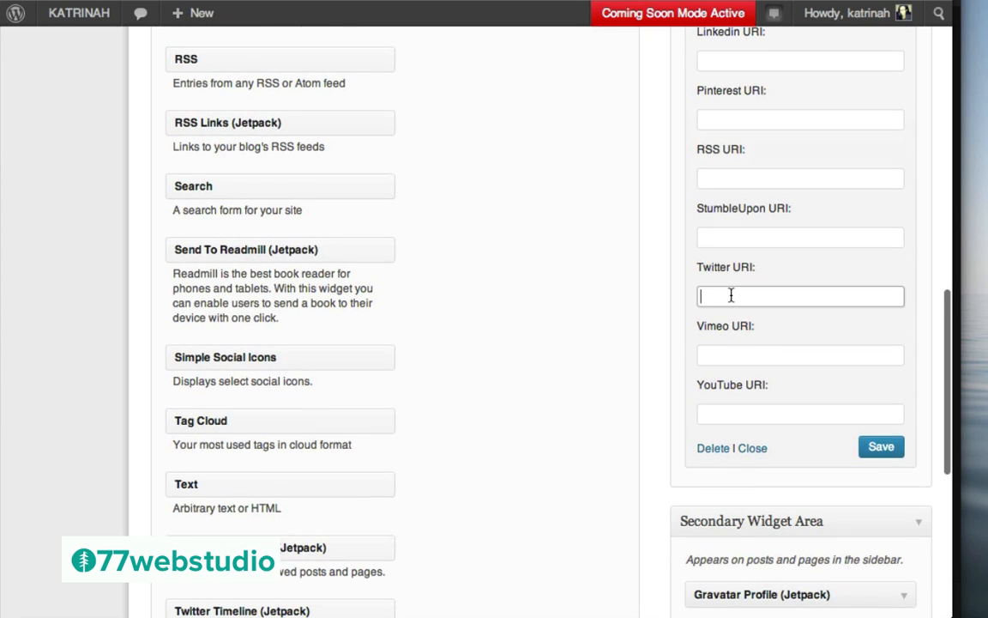
{"action": "type", "text": "http://twitter.com/77webstudio"}
{"action": "left_click", "coordinate": [716, 414]}
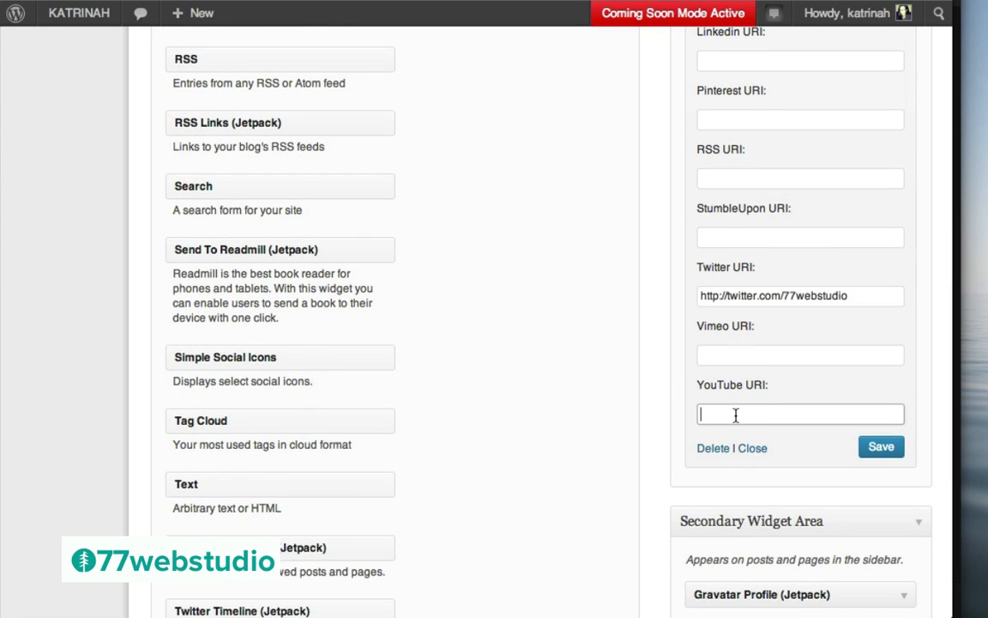
{"action": "type", "text": "http://youtube.com/77webstudio"}
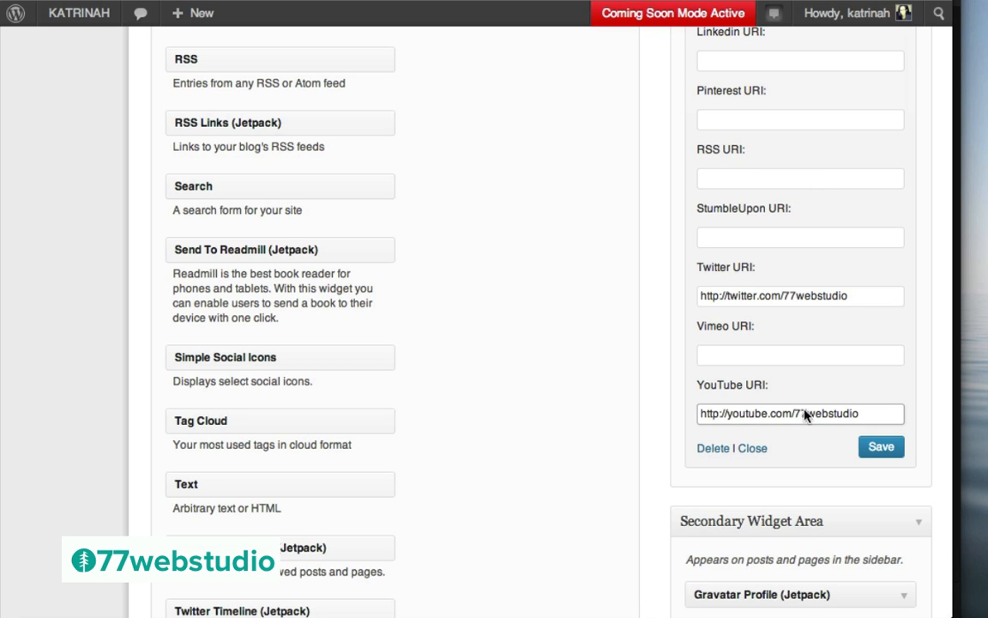
{"action": "left_click", "coordinate": [882, 448]}
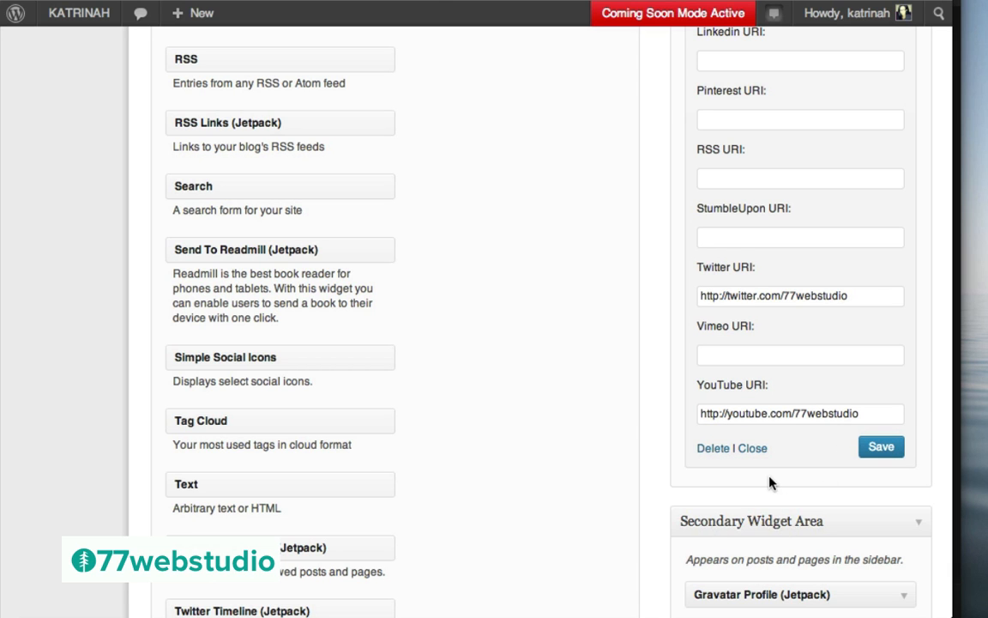
Set the widget's Background and Background Hover colours to #db572f
{"action": "scroll", "coordinate": [770, 481], "scroll_direction": "down", "scroll_amount": 5}
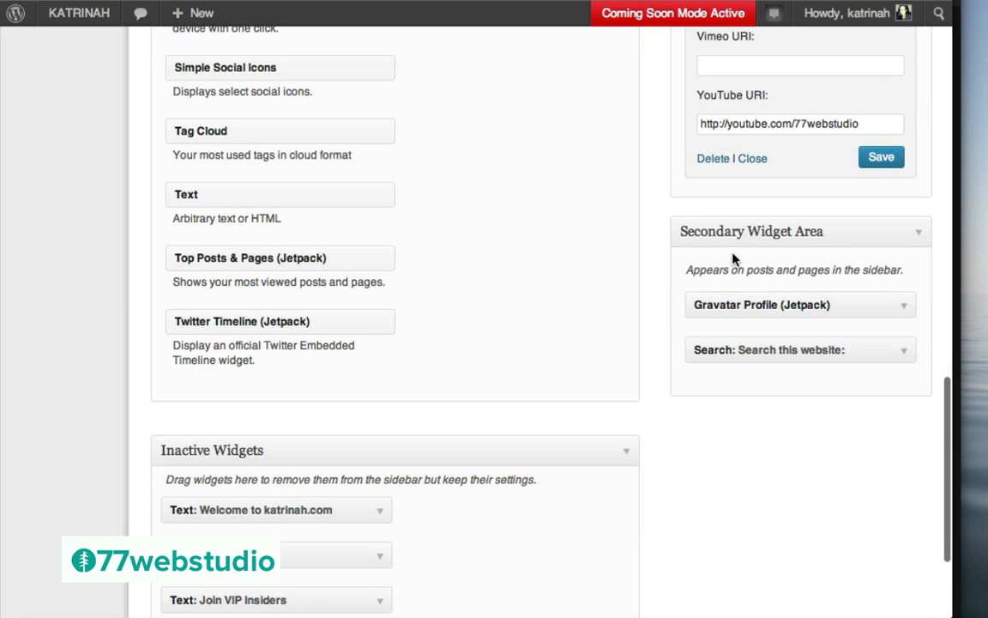
{"action": "left_click_drag", "start_coordinate": [220, 67], "coordinate": [772, 389]}
{"action": "scroll", "coordinate": [759, 449], "scroll_direction": "down", "scroll_amount": 5}
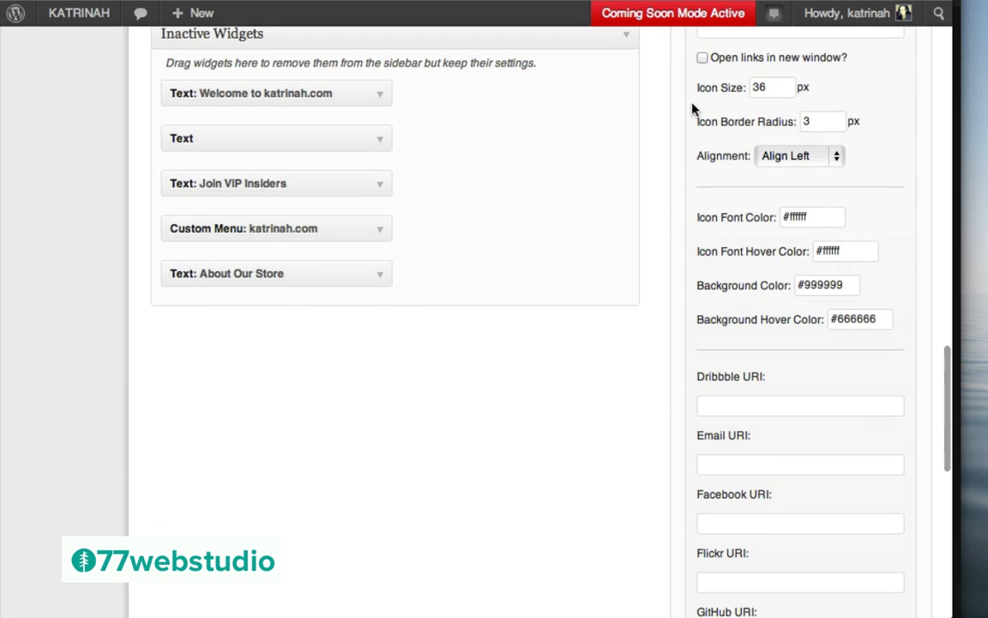
{"action": "left_click", "coordinate": [831, 288]}
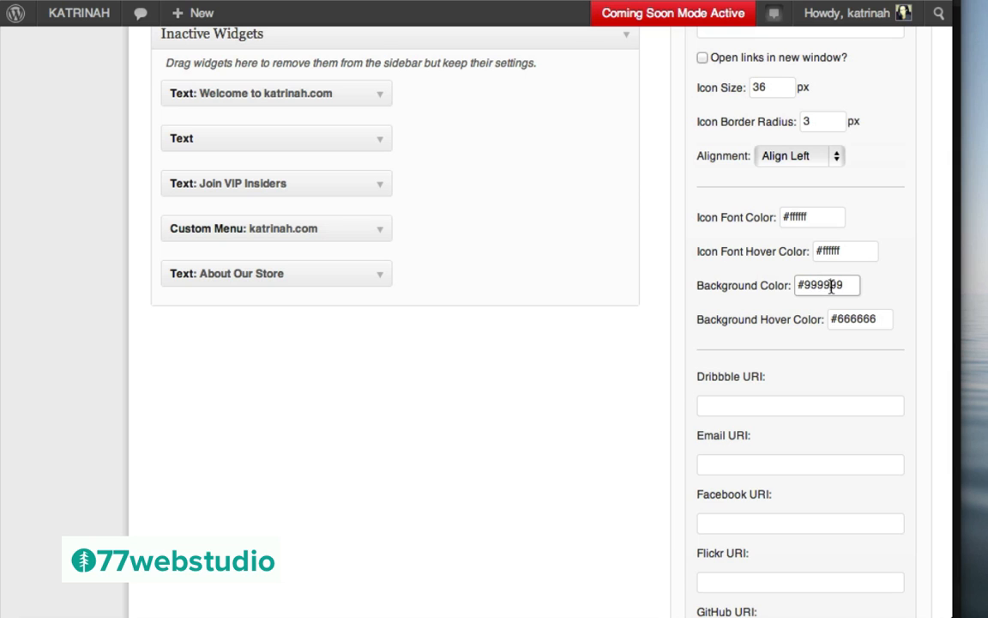
{"action": "key", "text": "super+a"}
{"action": "type", "text": "#db572f"}
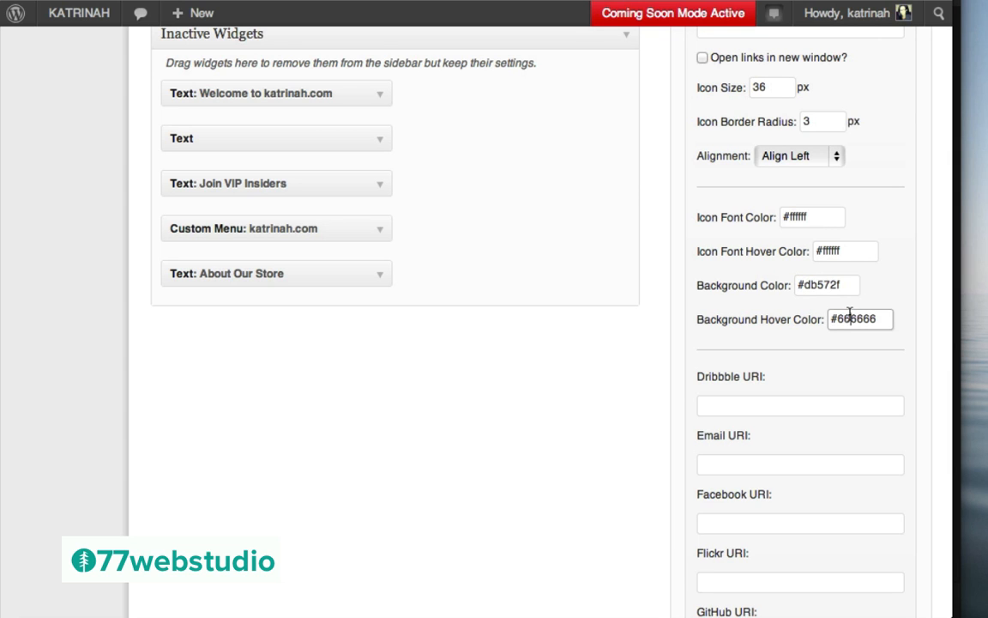
{"action": "left_click", "coordinate": [838, 319]}
{"action": "key", "text": "super+a"}
{"action": "type", "text": "#db572f"}
{"action": "scroll", "coordinate": [841, 410], "scroll_direction": "down", "scroll_amount": 5}
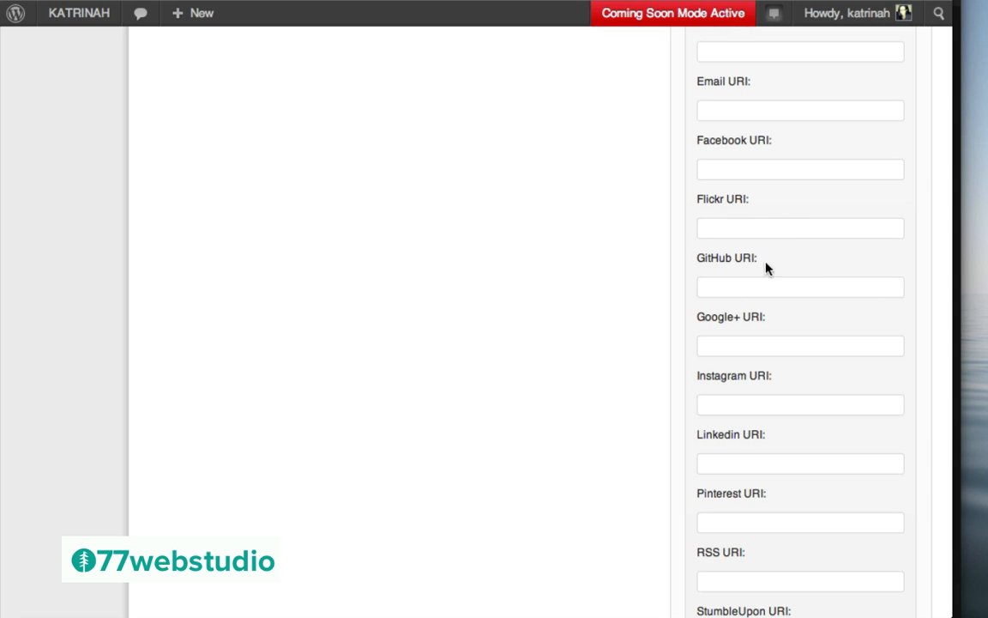
Fill in the Google+ and Twitter profile fields and save the widget again
{"action": "left_click", "coordinate": [732, 343]}
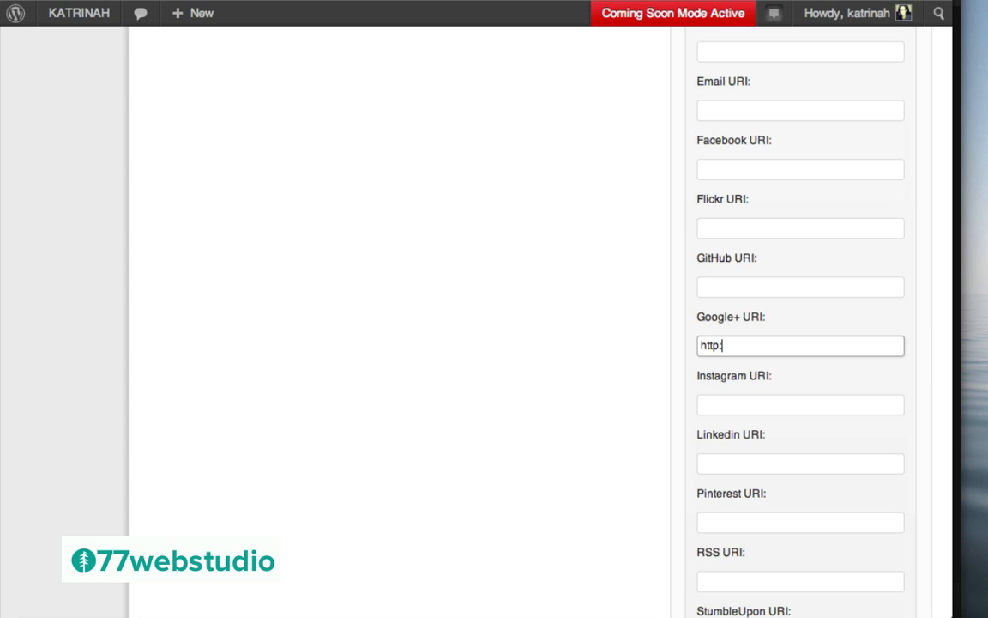
{"action": "scroll", "coordinate": [785, 347], "scroll_direction": "down", "scroll_amount": 5}
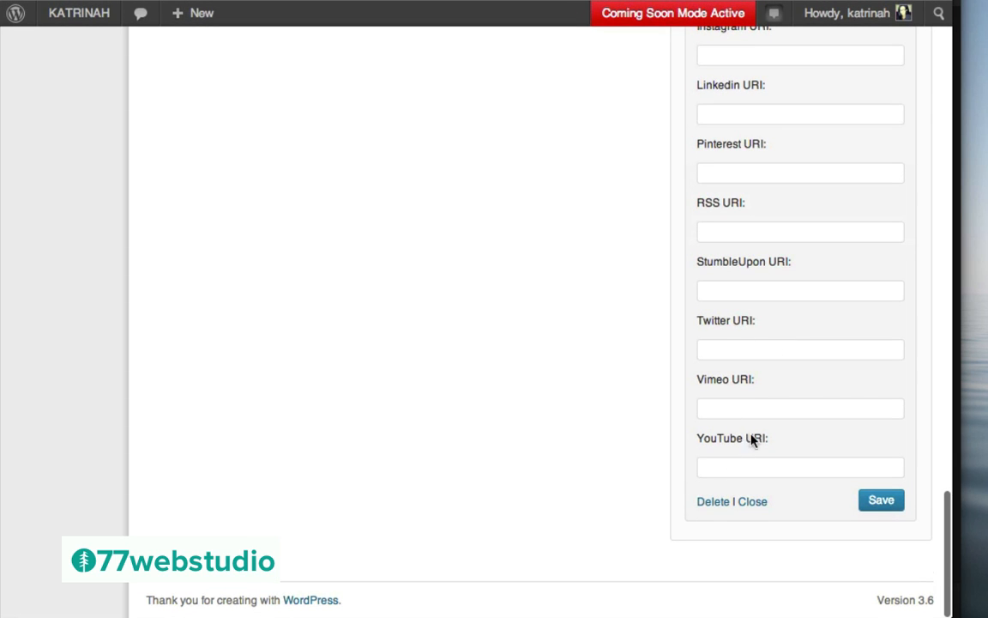
{"action": "left_click", "coordinate": [730, 350]}
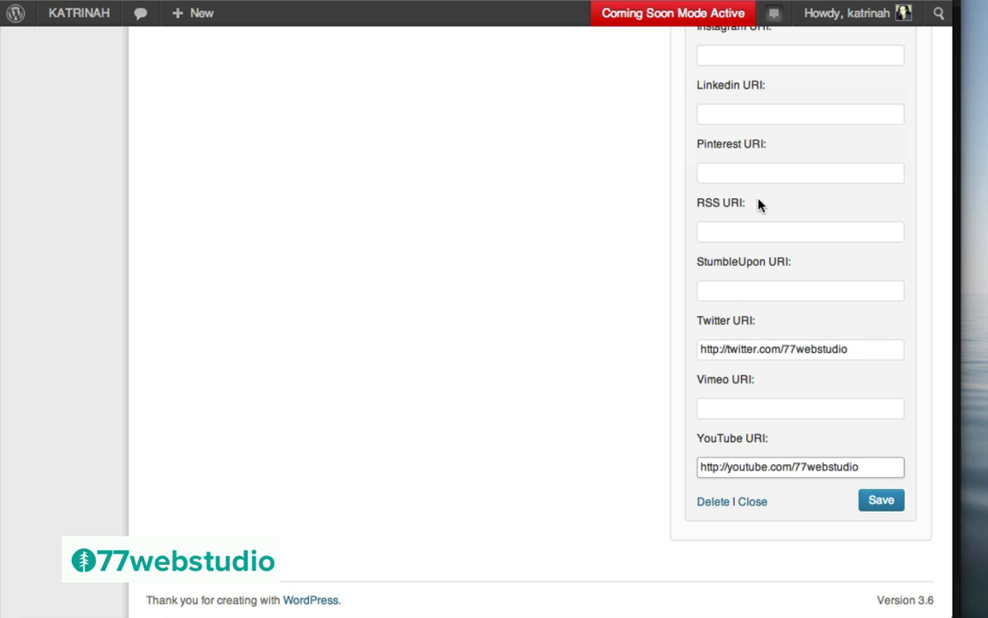
{"action": "left_click", "coordinate": [882, 501]}
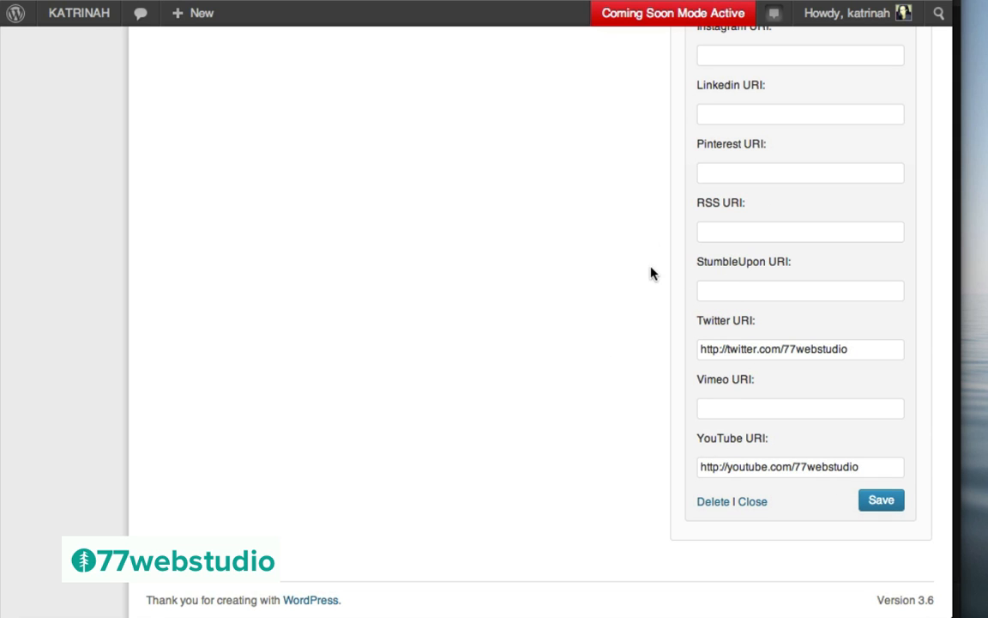
{"action": "scroll", "coordinate": [651, 273], "scroll_direction": "up", "scroll_amount": 20}
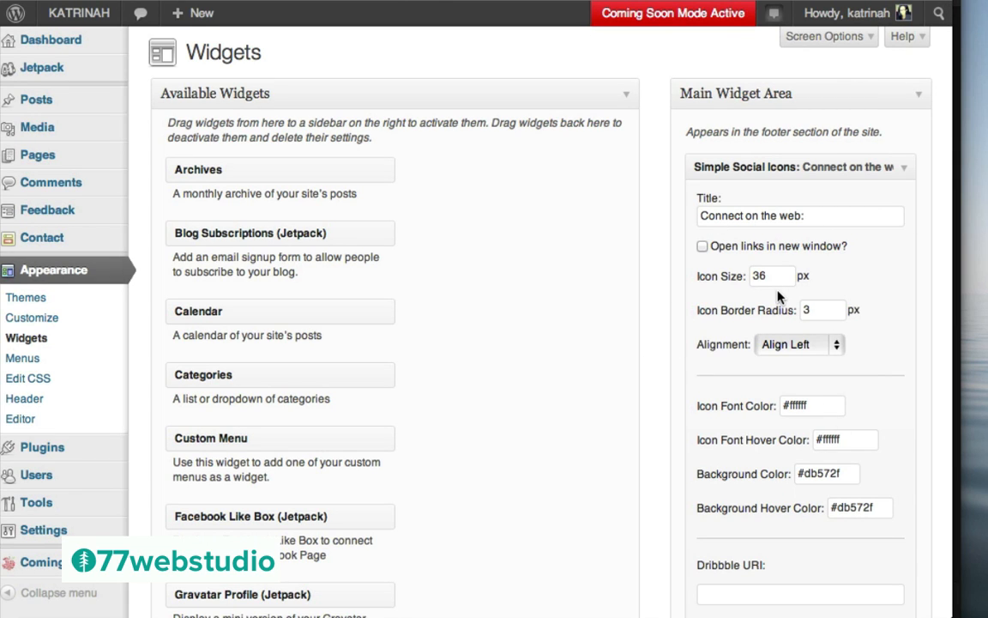
Visit the live site and scroll down to the Google+, Twitter and YouTube icons
{"action": "mouse_move", "coordinate": [78, 21]}
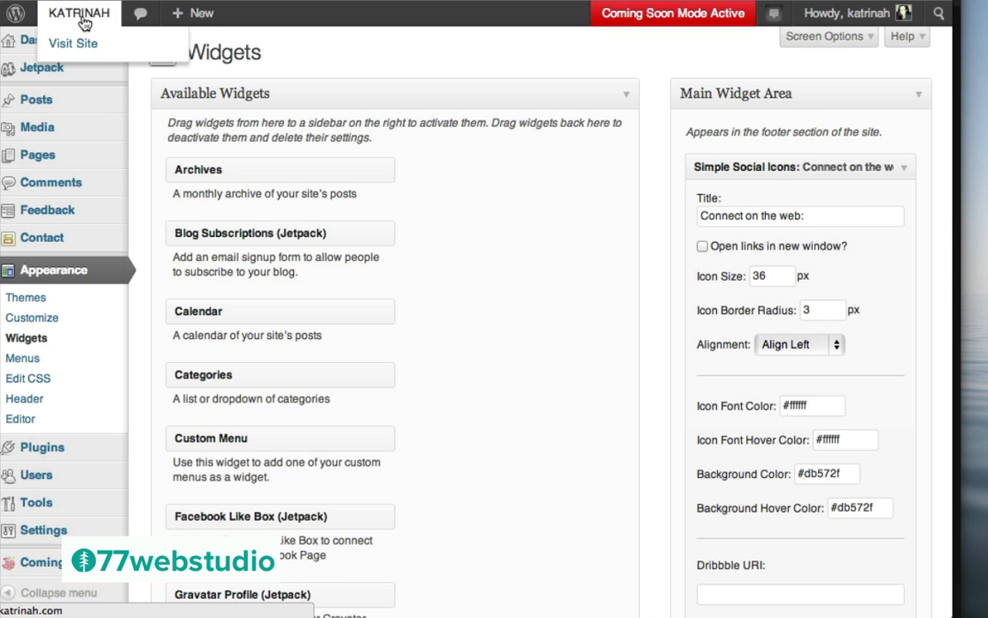
{"action": "left_click", "coordinate": [87, 48]}
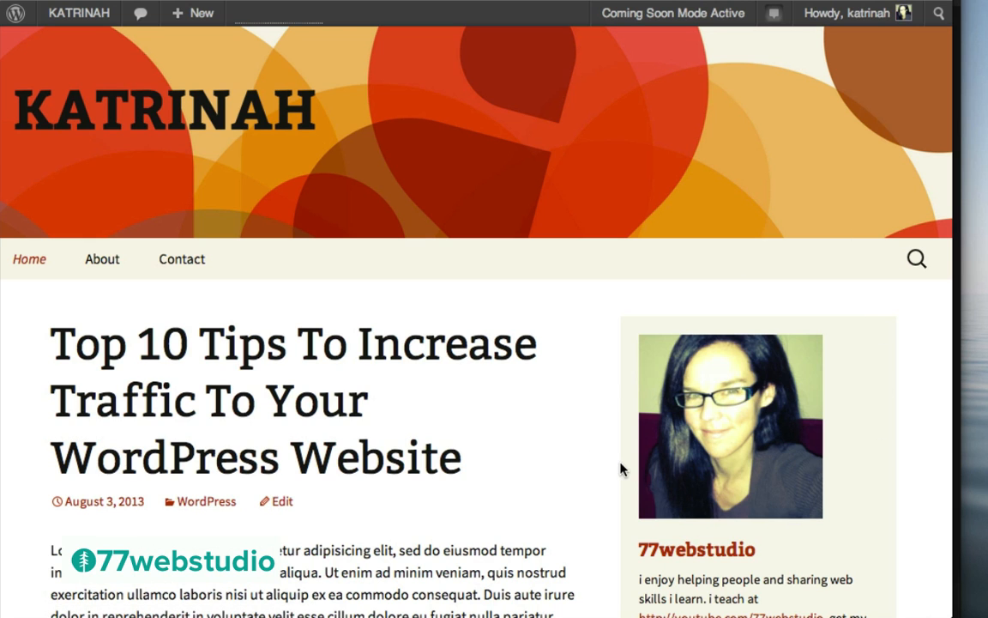
{"action": "scroll", "coordinate": [626, 470], "scroll_direction": "down", "scroll_amount": 3}
{"action": "scroll", "coordinate": [626, 493], "scroll_direction": "down", "scroll_amount": 2}
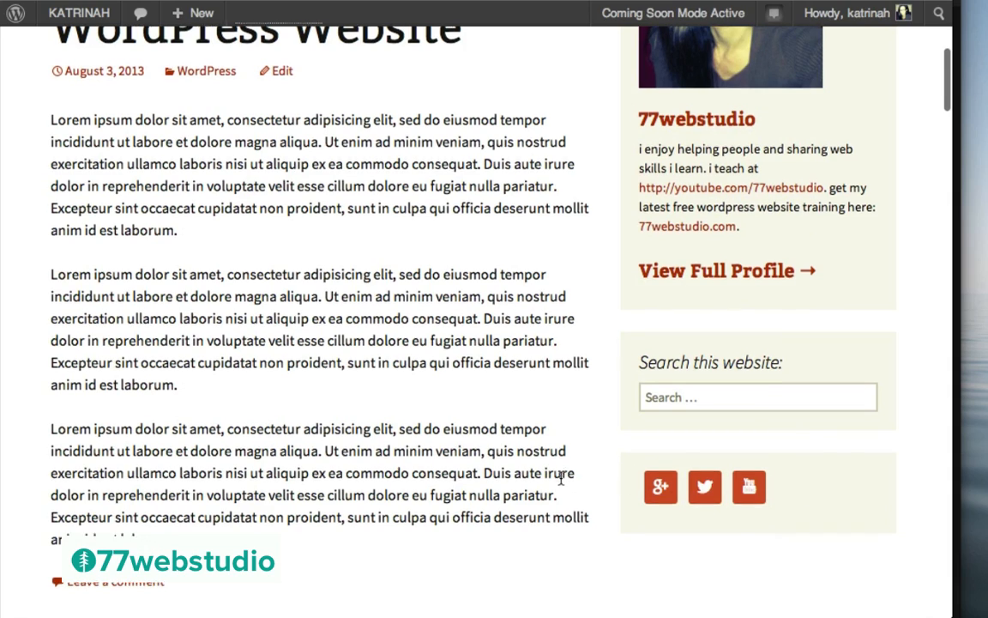
{"action": "scroll", "coordinate": [562, 478], "scroll_direction": "down", "scroll_amount": 20}
{"action": "scroll", "coordinate": [562, 483], "scroll_direction": "down", "scroll_amount": 15}
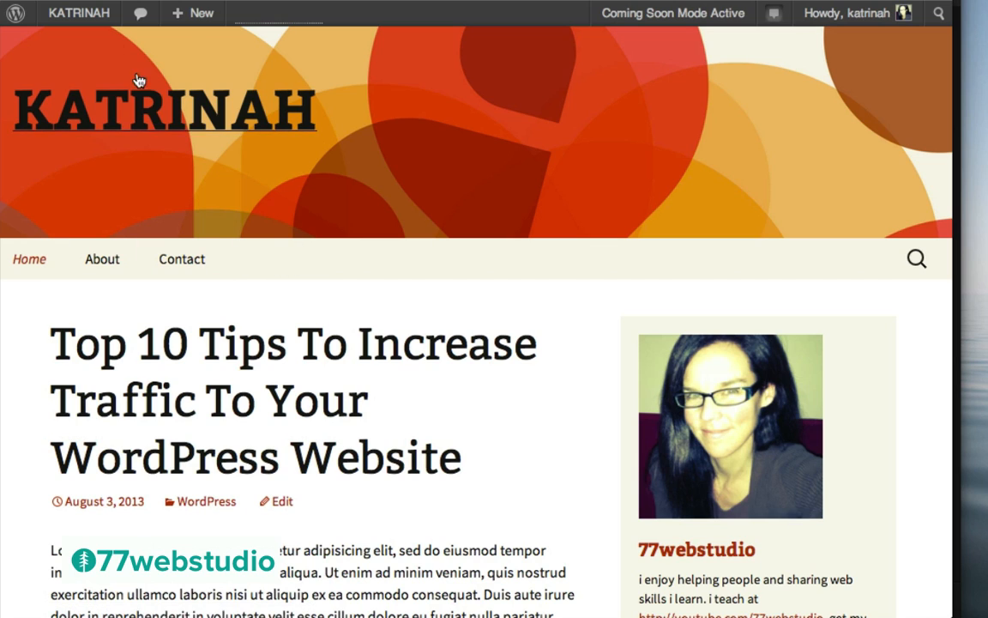
{"action": "mouse_move", "coordinate": [71, 22]}
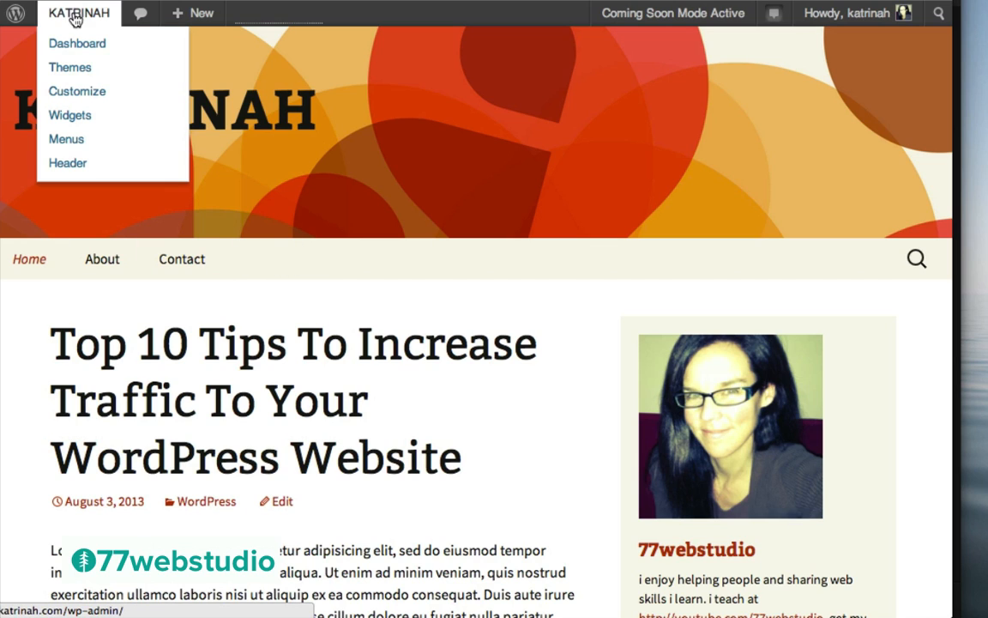
Add the Gallery post format to Menu 1 above Contact and save it
{"action": "left_click", "coordinate": [69, 140]}
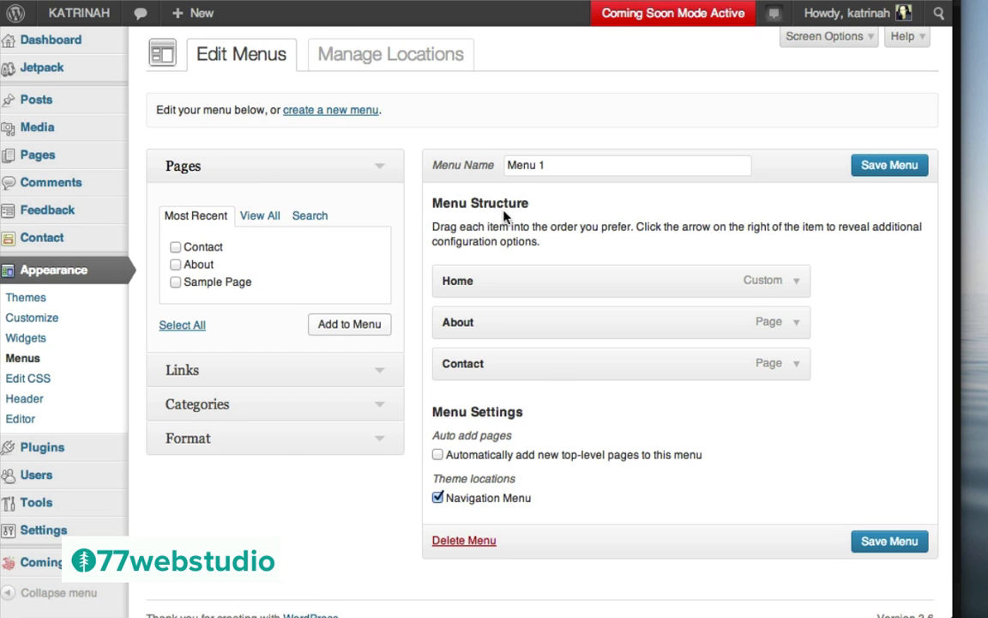
{"action": "left_click", "coordinate": [378, 408]}
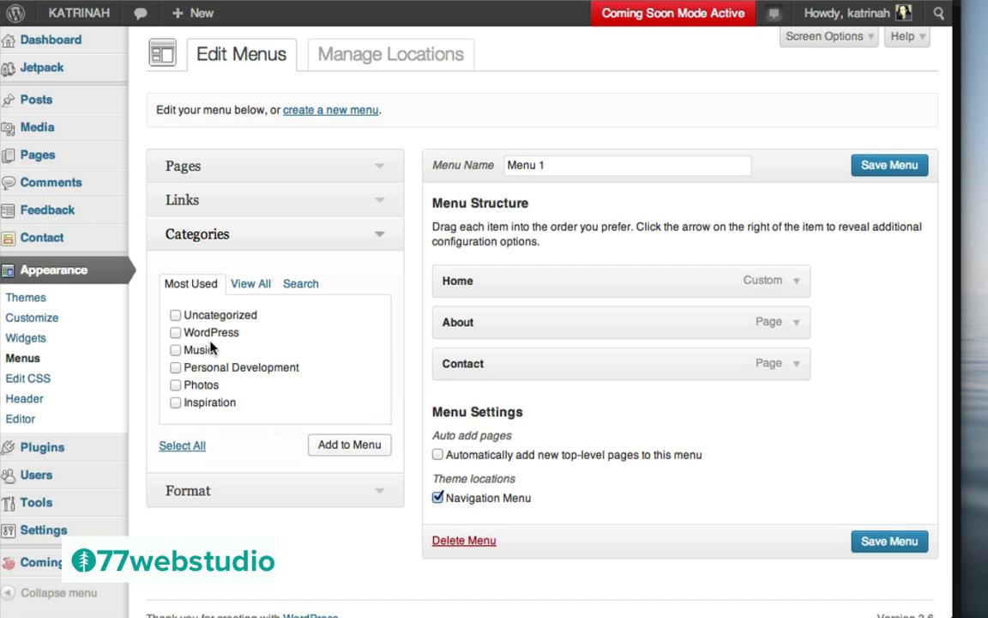
{"action": "left_click", "coordinate": [380, 496]}
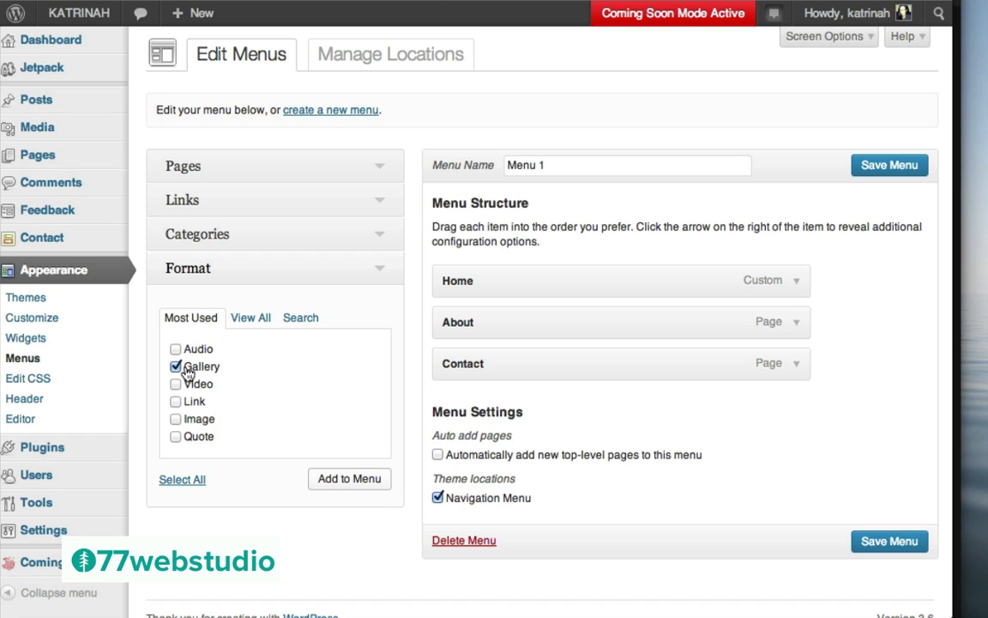
{"action": "left_click", "coordinate": [349, 481]}
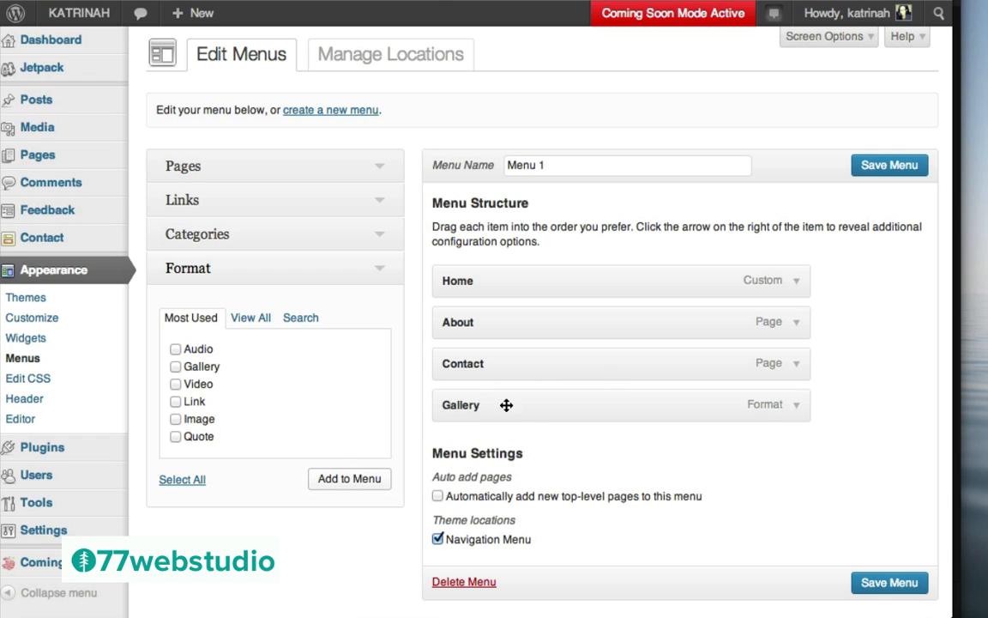
{"action": "left_click_drag", "start_coordinate": [495, 405], "coordinate": [492, 363]}
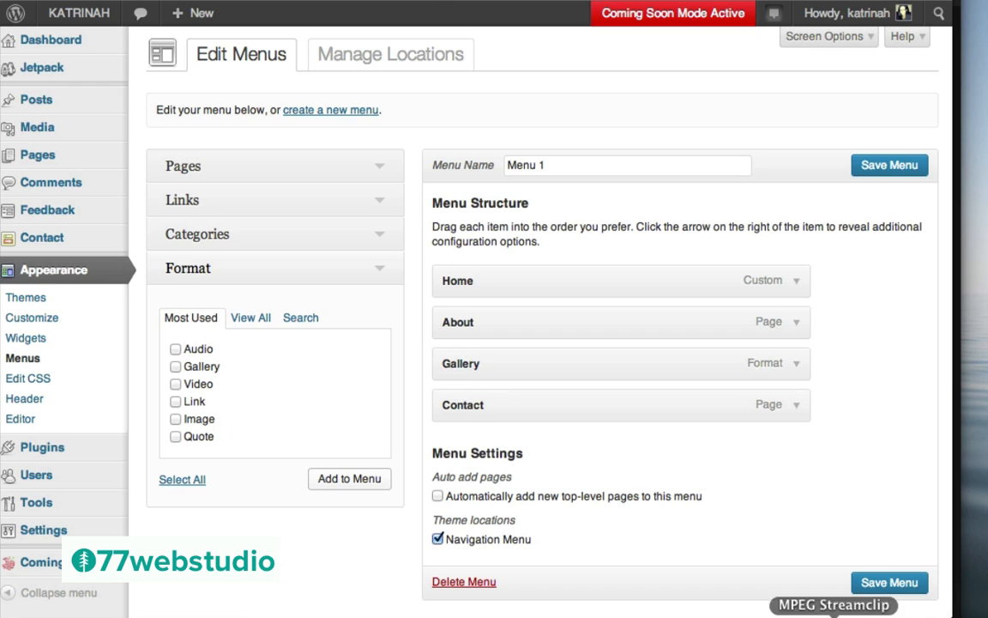
{"action": "left_click", "coordinate": [883, 583]}
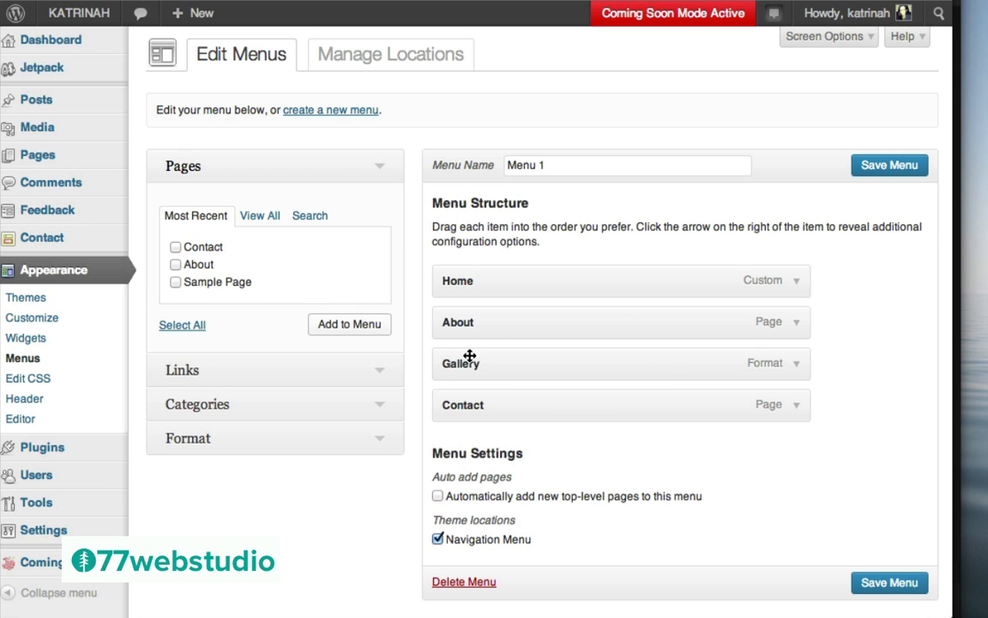
Relabel the Gallery menu item as 'Photos' and save Menu 1
{"action": "left_click", "coordinate": [797, 365]}
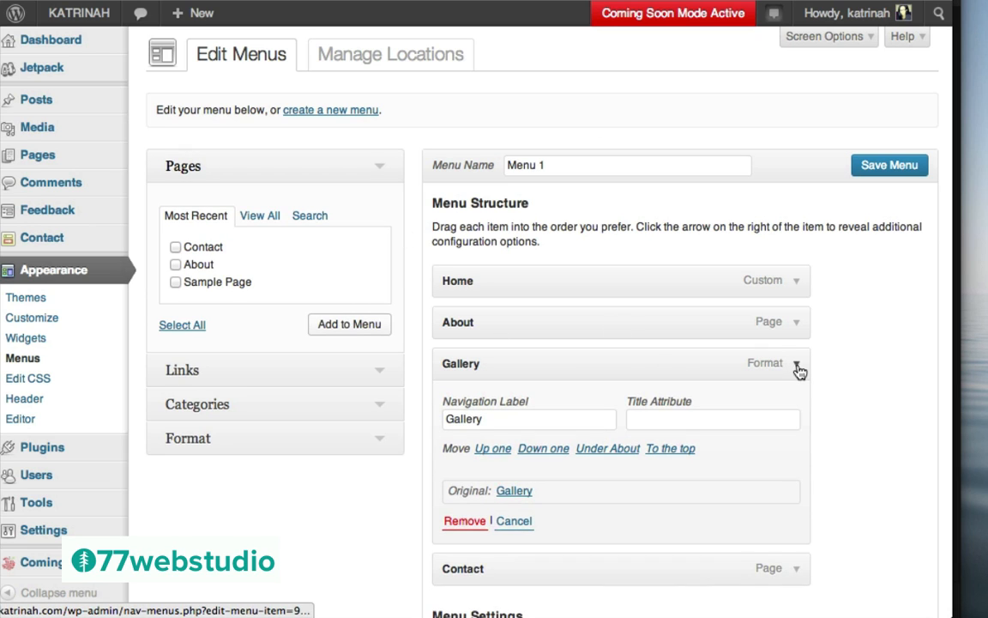
{"action": "left_click", "coordinate": [499, 419]}
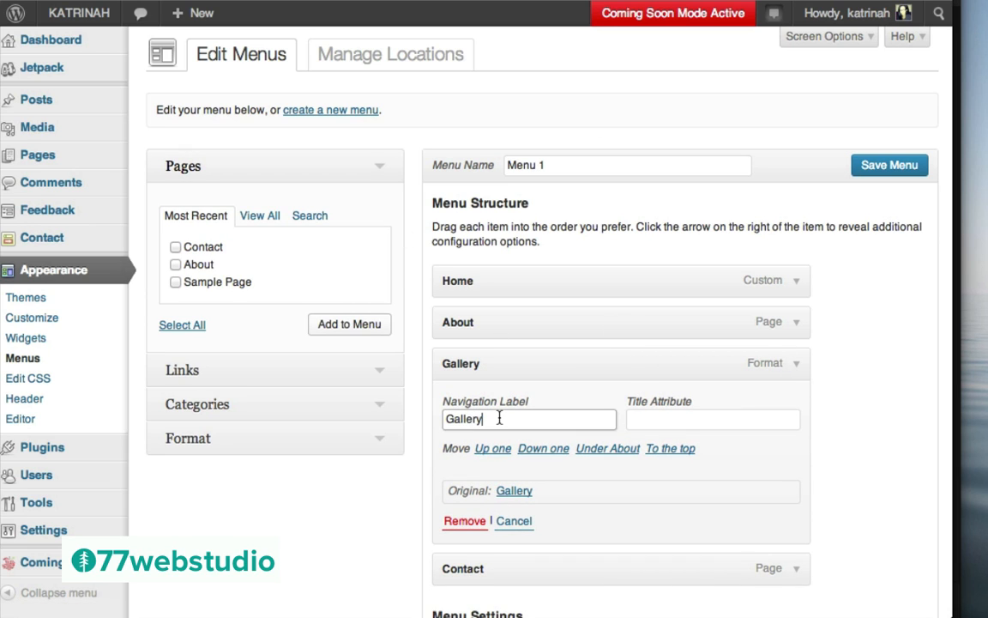
{"action": "double_click", "coordinate": [500, 419]}
{"action": "type", "text": "Photos"}
{"action": "scroll", "coordinate": [846, 428], "scroll_direction": "down", "scroll_amount": 5}
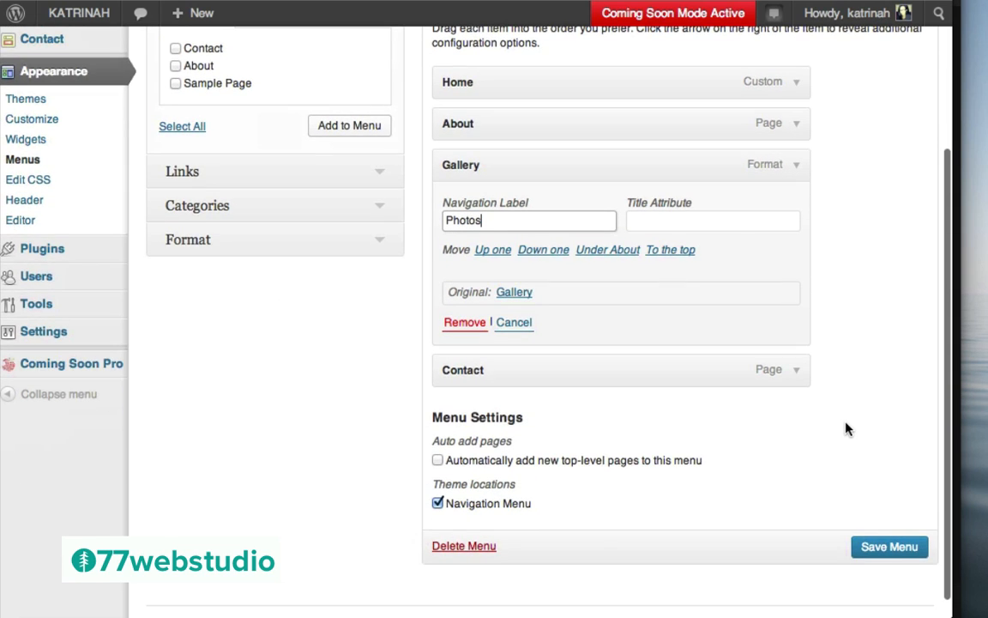
{"action": "left_click", "coordinate": [882, 547]}
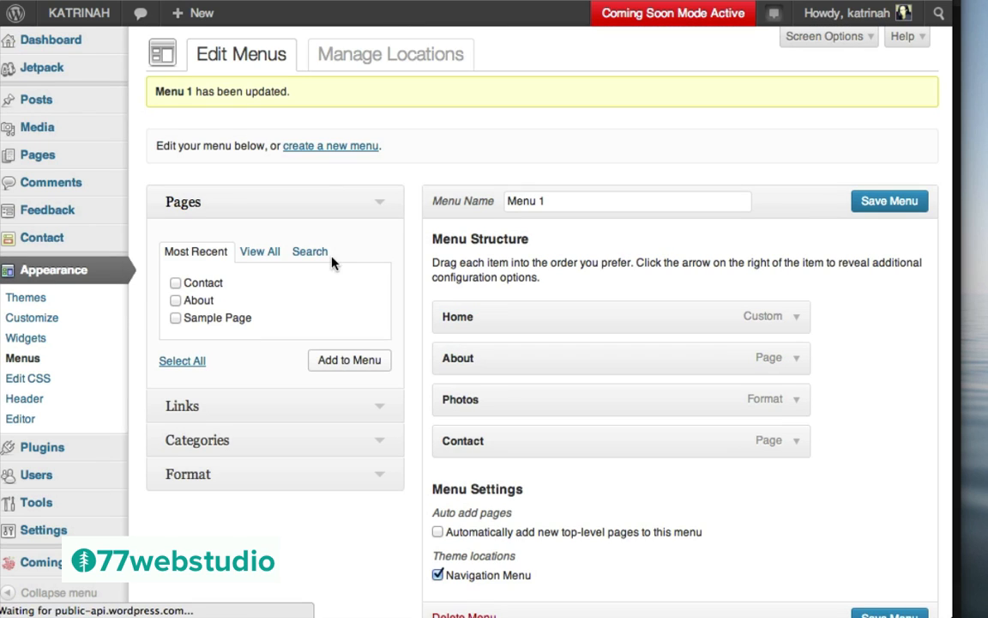
{"action": "mouse_move", "coordinate": [72, 21]}
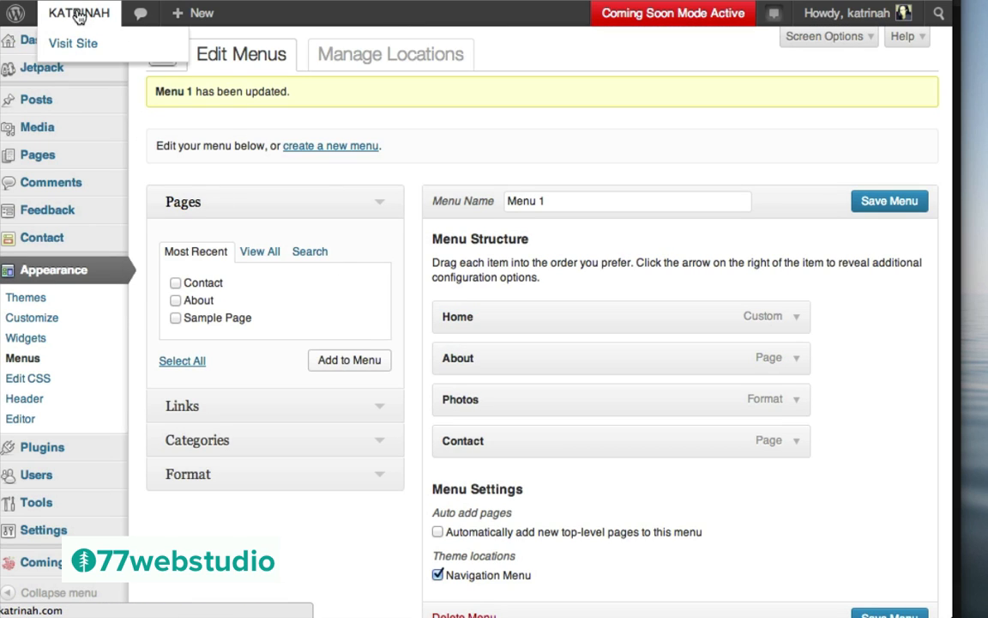
Open the live site's Photos page and scroll through the Summer Scenes gallery
{"action": "left_click", "coordinate": [75, 45]}
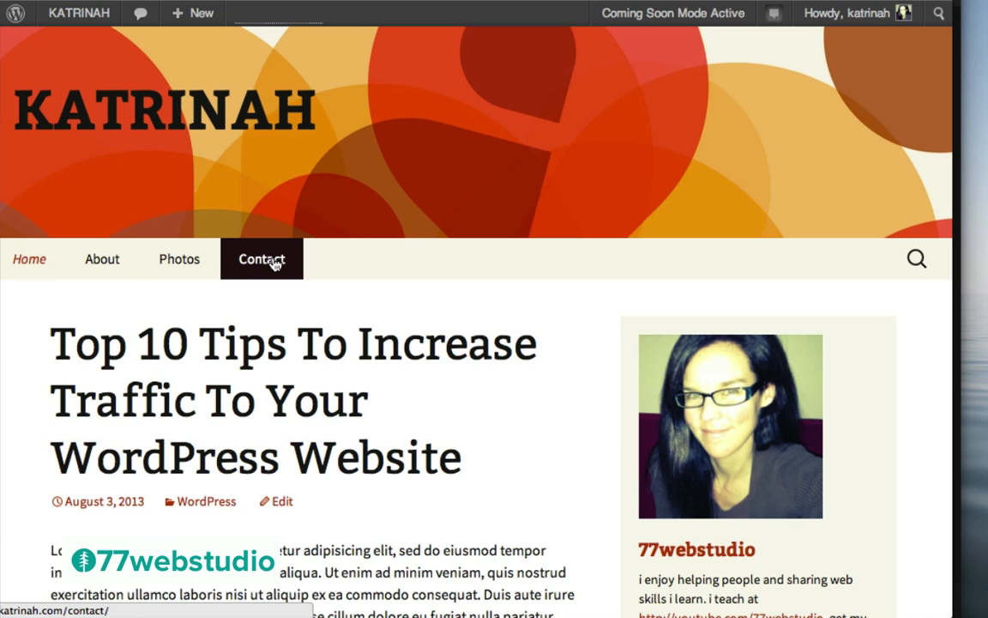
{"action": "left_click", "coordinate": [181, 264]}
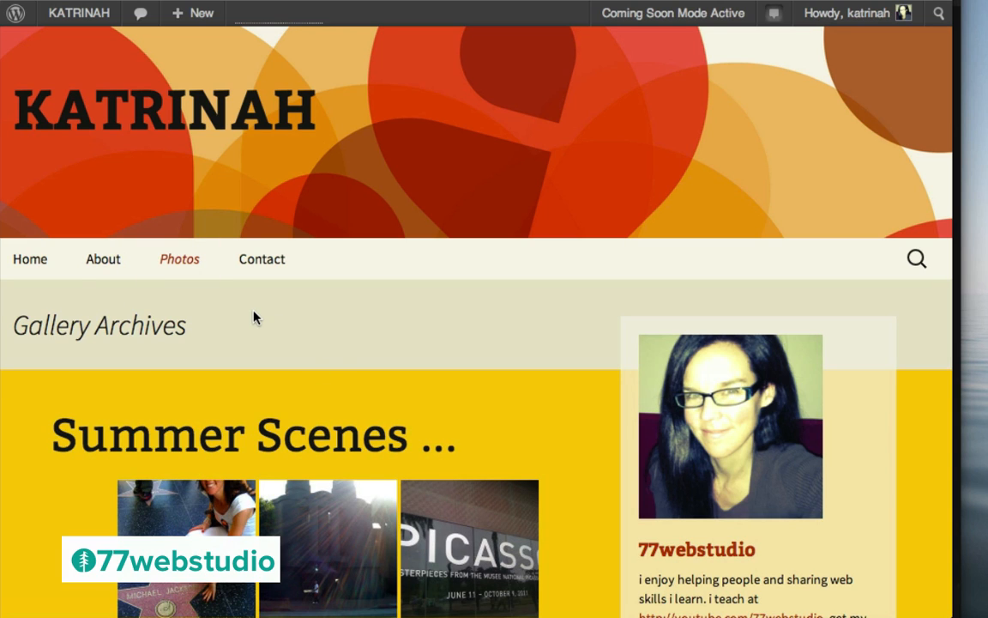
{"action": "scroll", "coordinate": [47, 513], "scroll_direction": "down", "scroll_amount": 10}
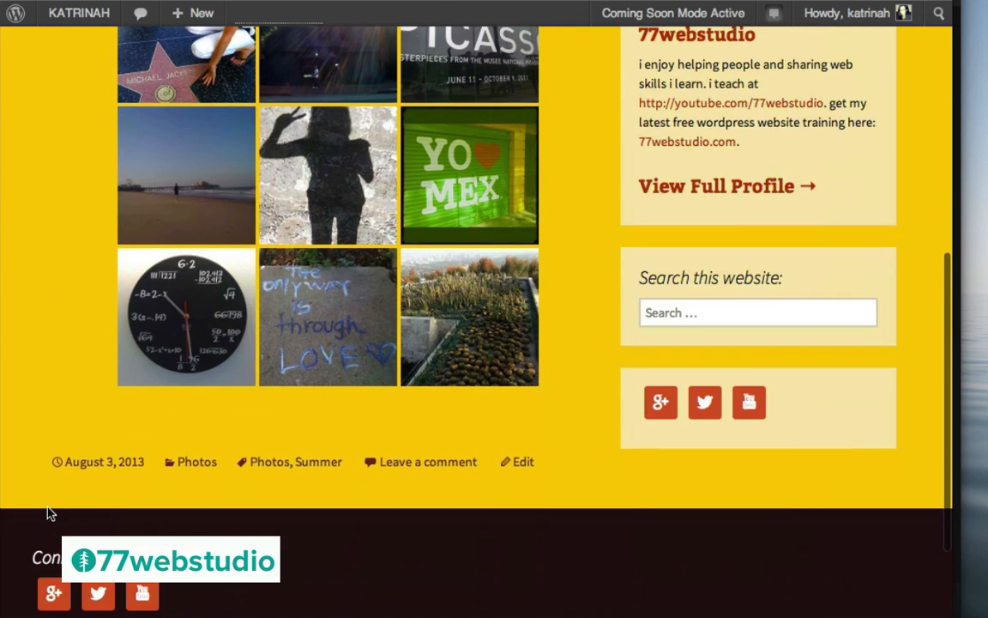
{"action": "scroll", "coordinate": [49, 513], "scroll_direction": "up", "scroll_amount": 3}
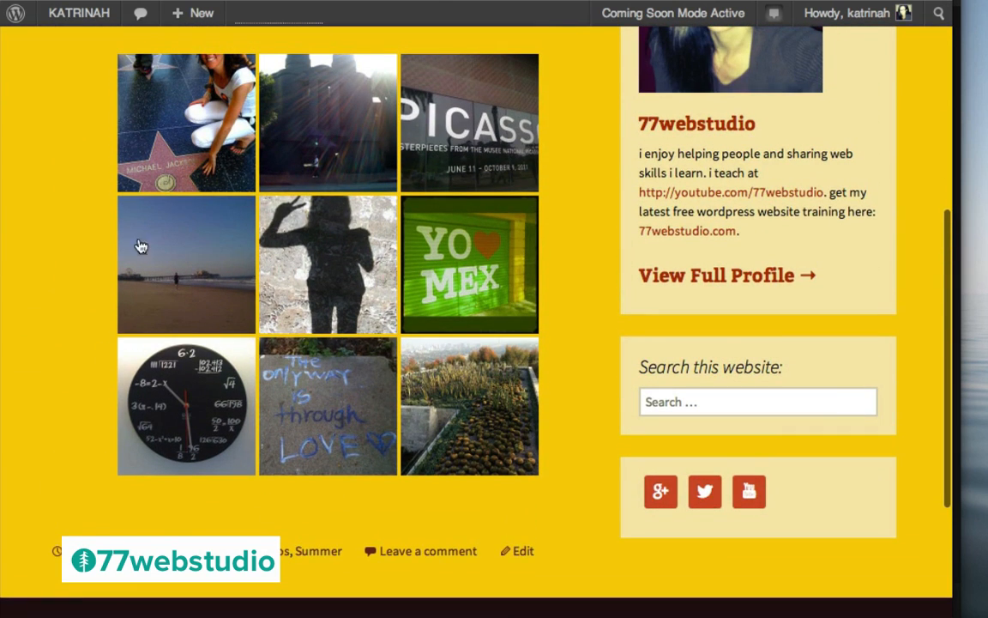
{"action": "scroll", "coordinate": [24, 319], "scroll_direction": "up", "scroll_amount": 5}
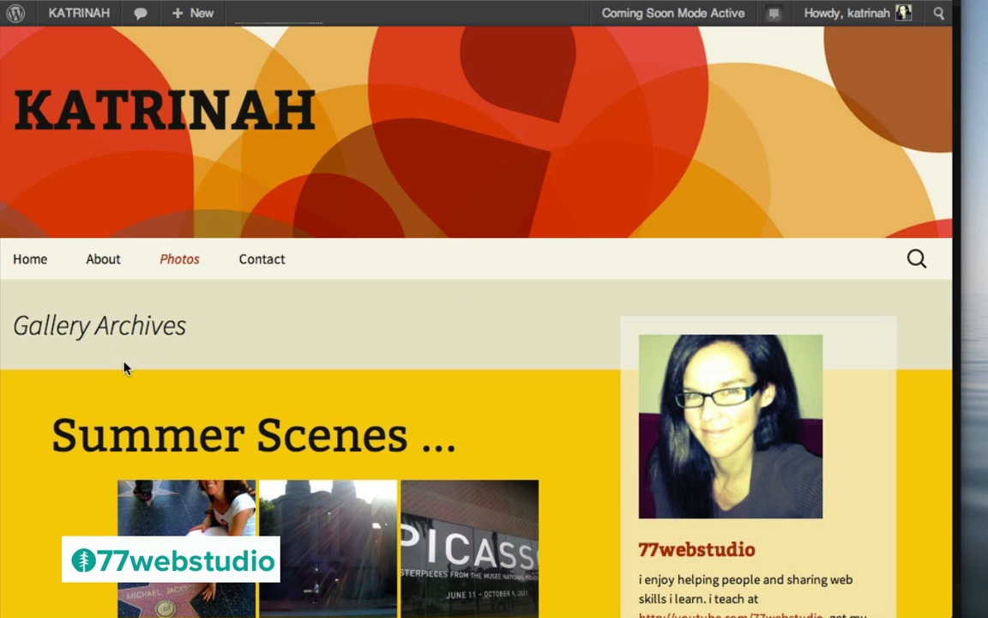
{"action": "scroll", "coordinate": [69, 515], "scroll_direction": "down", "scroll_amount": 10}
{"action": "scroll", "coordinate": [69, 490], "scroll_direction": "up", "scroll_amount": 10}
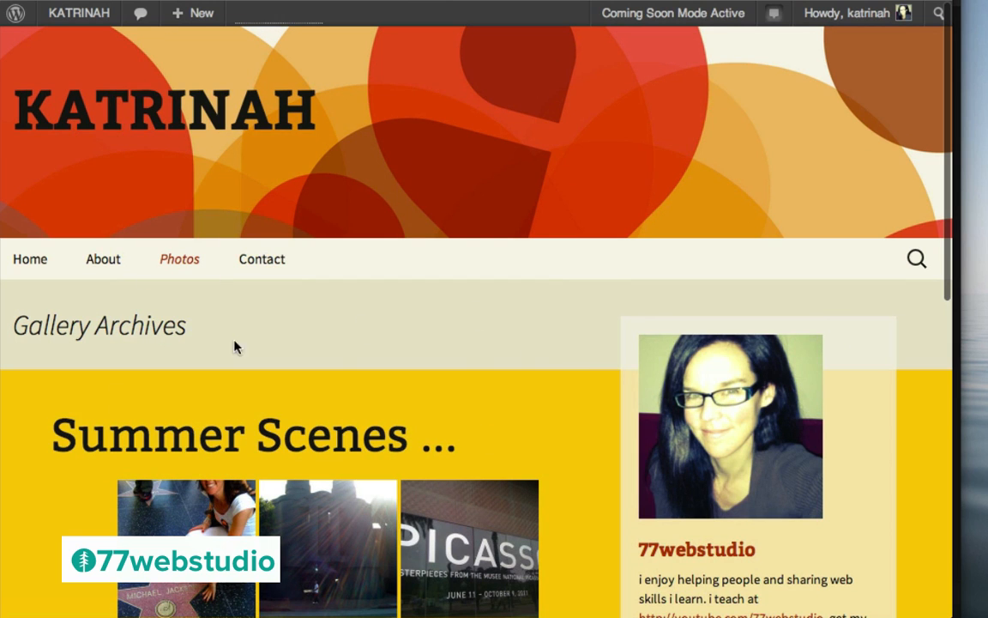
{"action": "scroll", "coordinate": [92, 512], "scroll_direction": "down", "scroll_amount": 6}
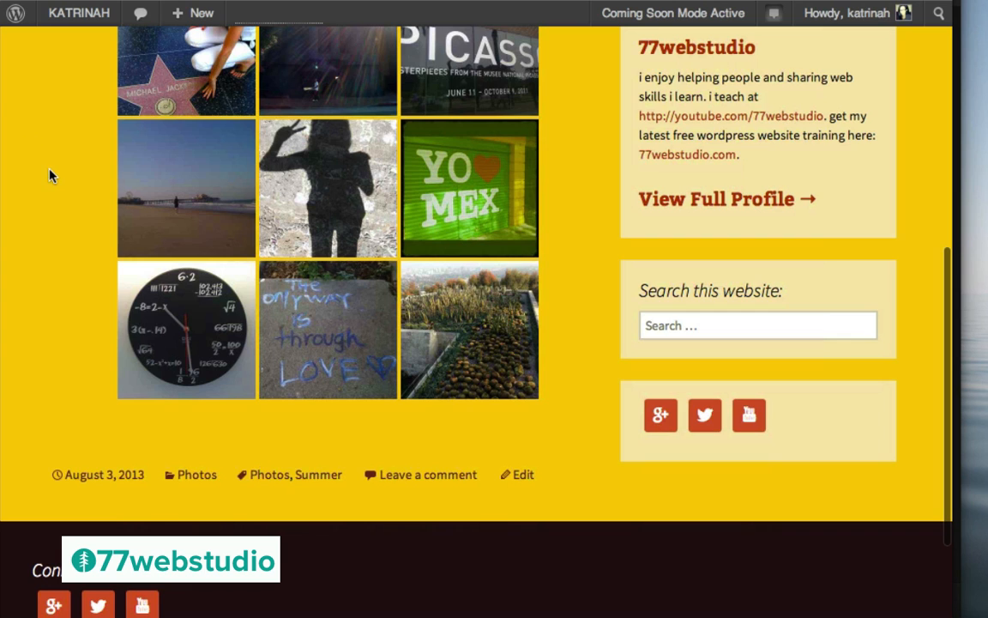
{"action": "scroll", "coordinate": [49, 175], "scroll_direction": "up", "scroll_amount": 6}
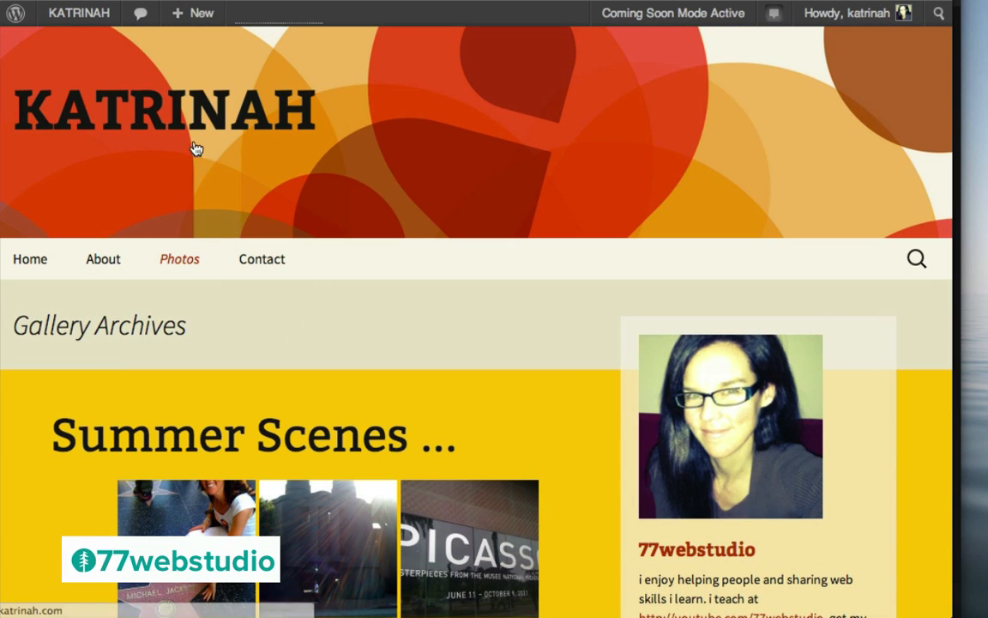
From the home page, open the 'Top 10 Tips To Increase Traffic' post and scroll through it
{"action": "left_click", "coordinate": [122, 113]}
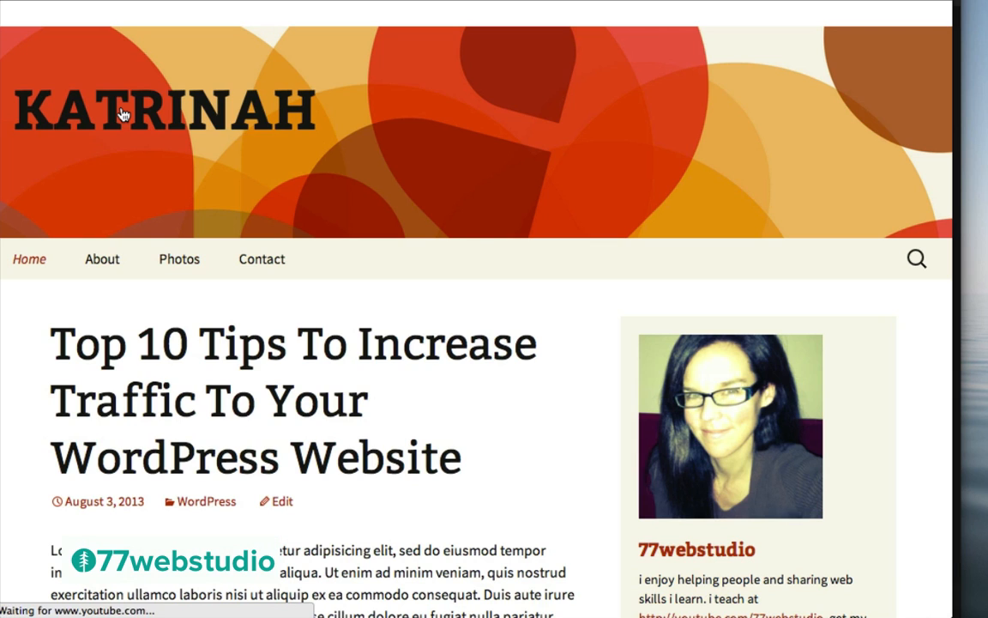
{"action": "left_click", "coordinate": [243, 358]}
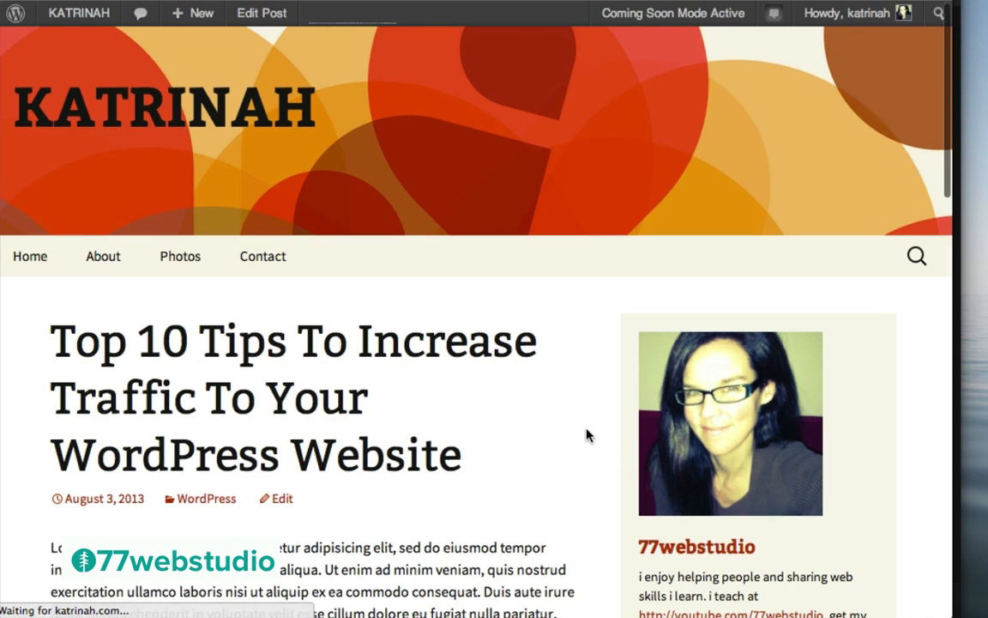
{"action": "scroll", "coordinate": [587, 436], "scroll_direction": "down", "scroll_amount": 6}
{"action": "scroll", "coordinate": [587, 436], "scroll_direction": "down", "scroll_amount": 4}
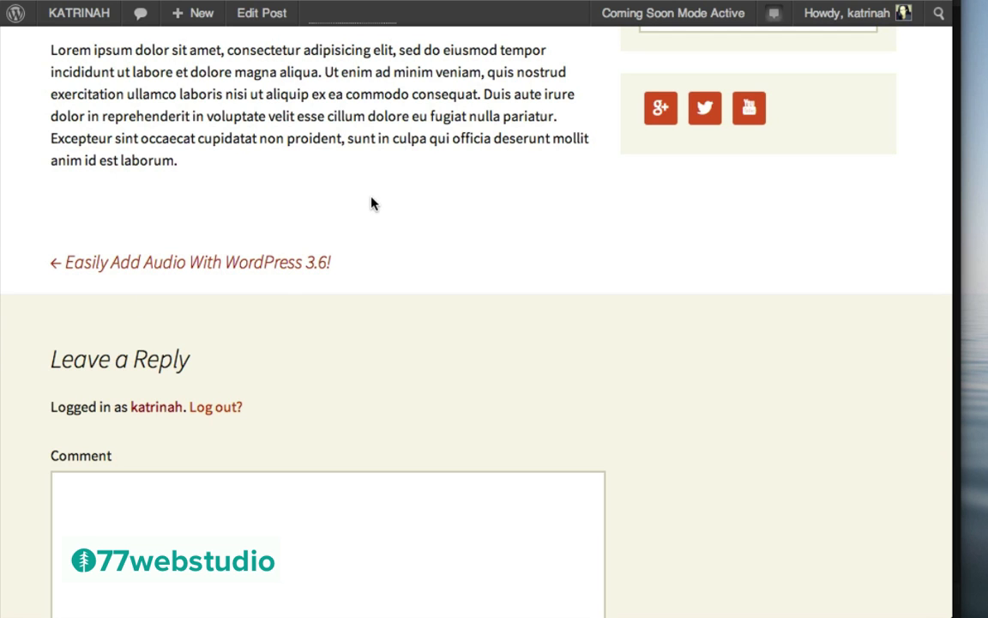
{"action": "scroll", "coordinate": [339, 172], "scroll_direction": "up", "scroll_amount": 15}
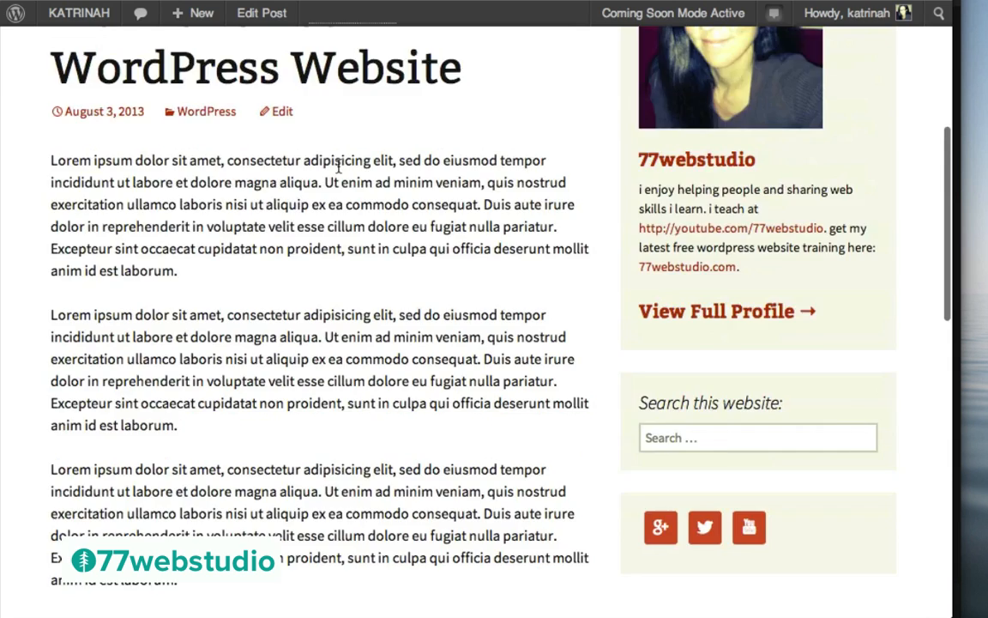
Activate the Sharing module on the Jetpack page and open its configuration
{"action": "mouse_move", "coordinate": [73, 16]}
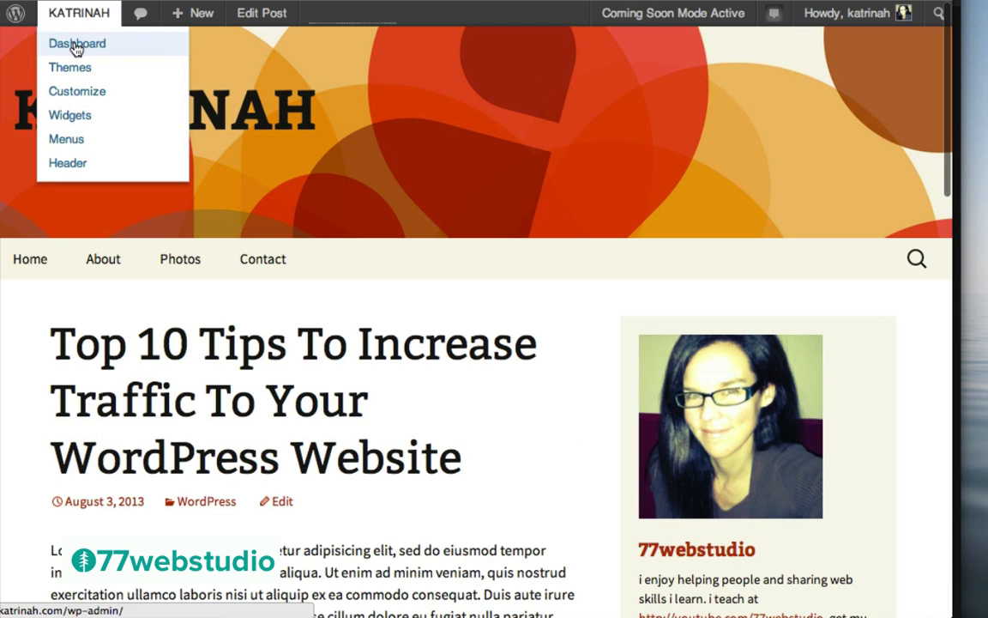
{"action": "left_click", "coordinate": [76, 44]}
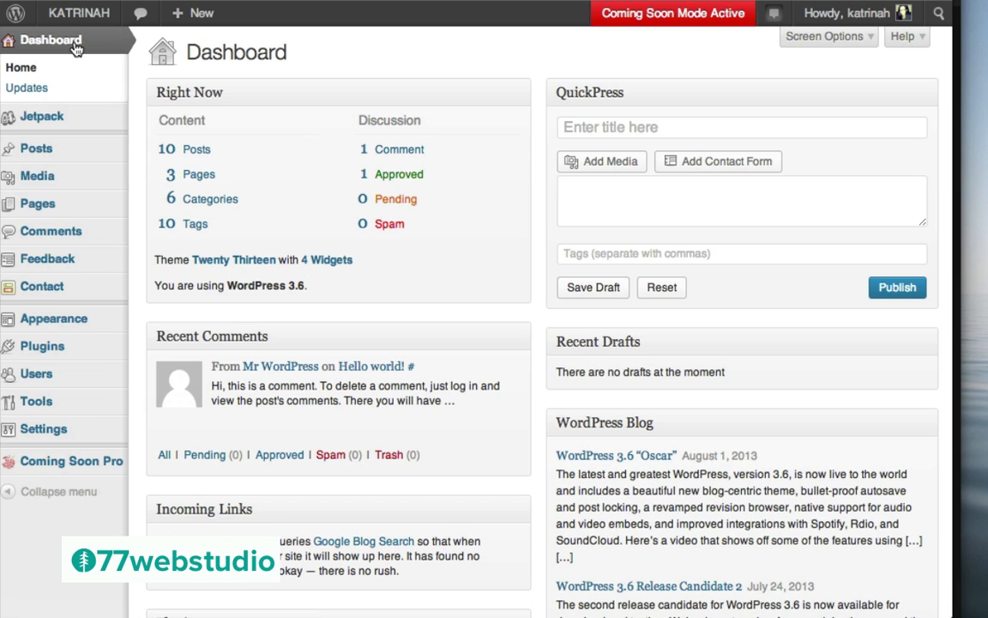
{"action": "left_click", "coordinate": [50, 120]}
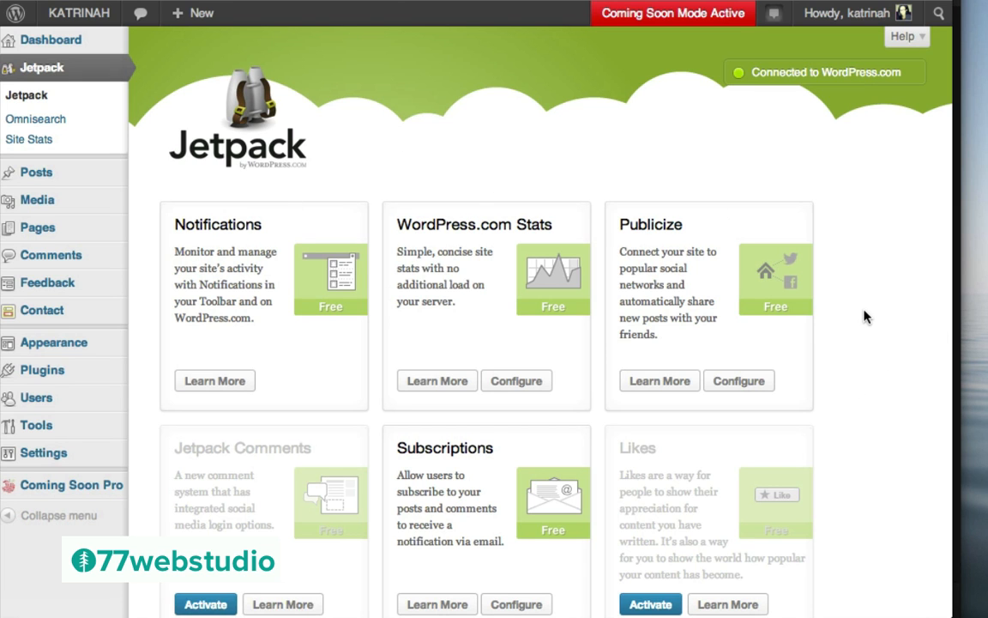
{"action": "scroll", "coordinate": [864, 317], "scroll_direction": "down", "scroll_amount": 6}
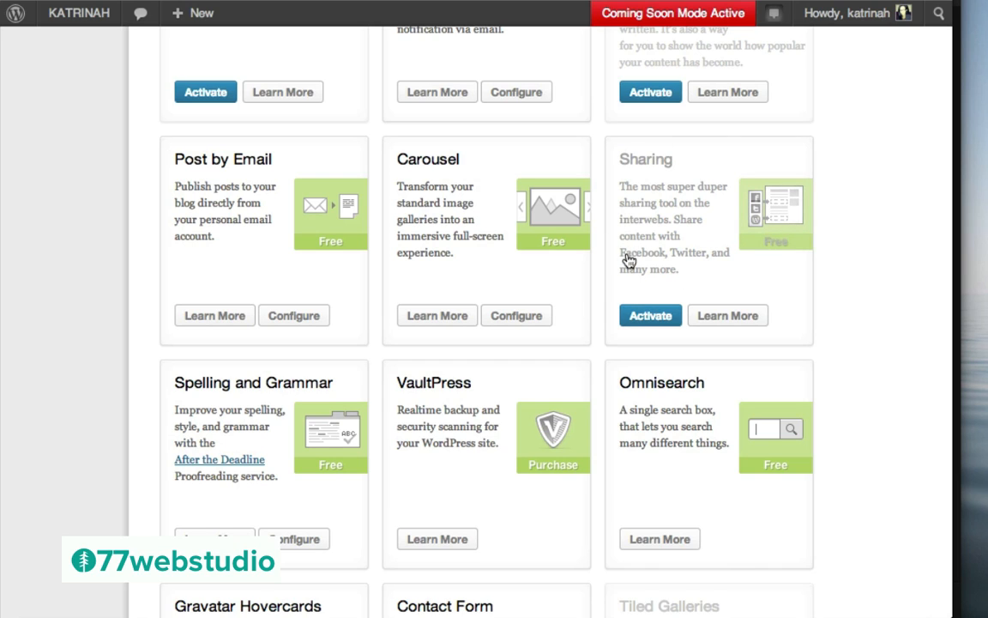
{"action": "left_click", "coordinate": [647, 316]}
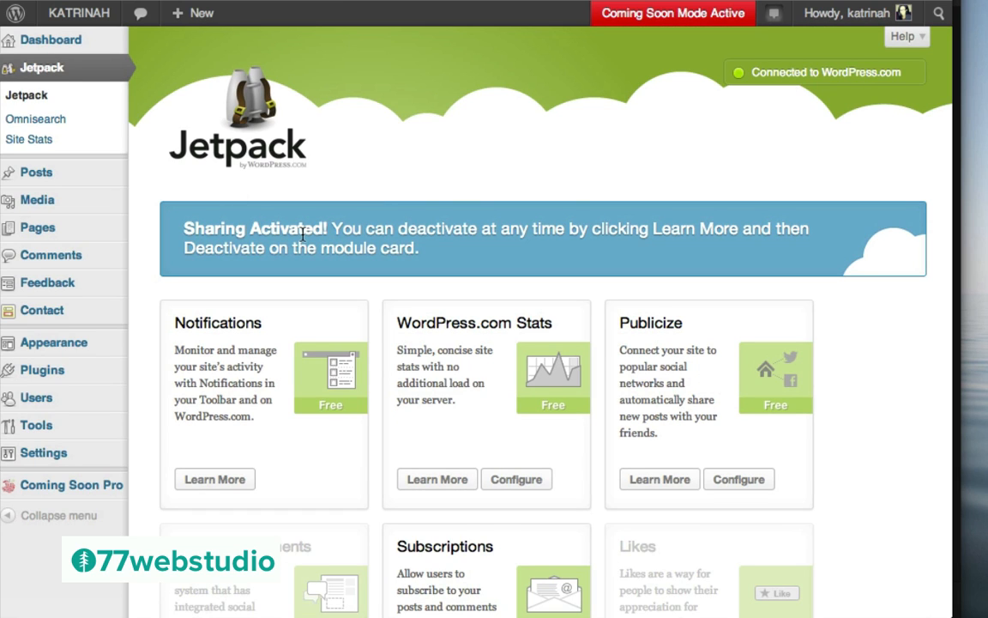
{"action": "scroll", "coordinate": [853, 419], "scroll_direction": "down", "scroll_amount": 5}
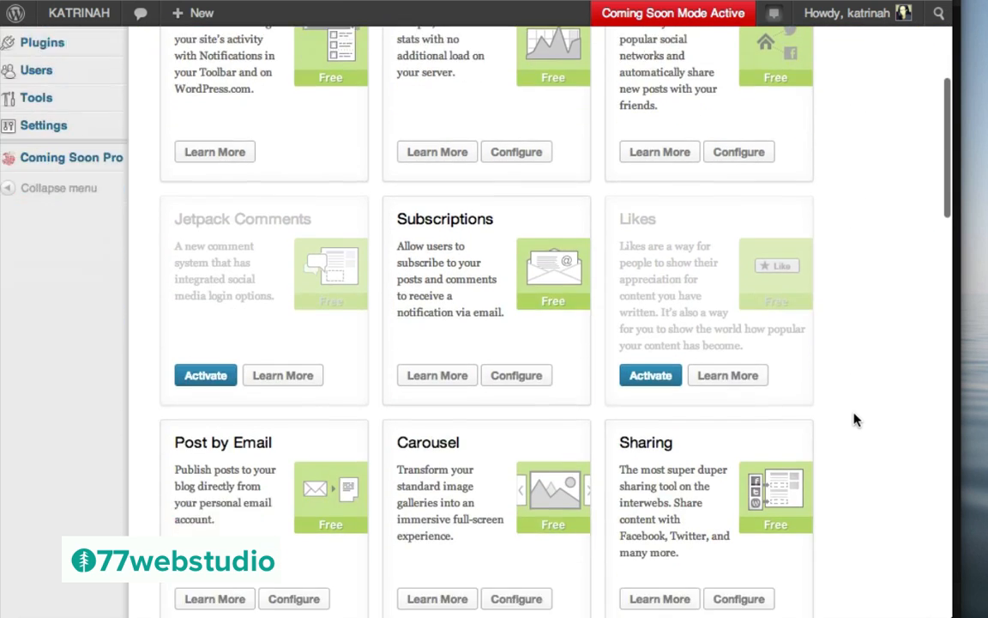
{"action": "scroll", "coordinate": [853, 420], "scroll_direction": "down", "scroll_amount": 3}
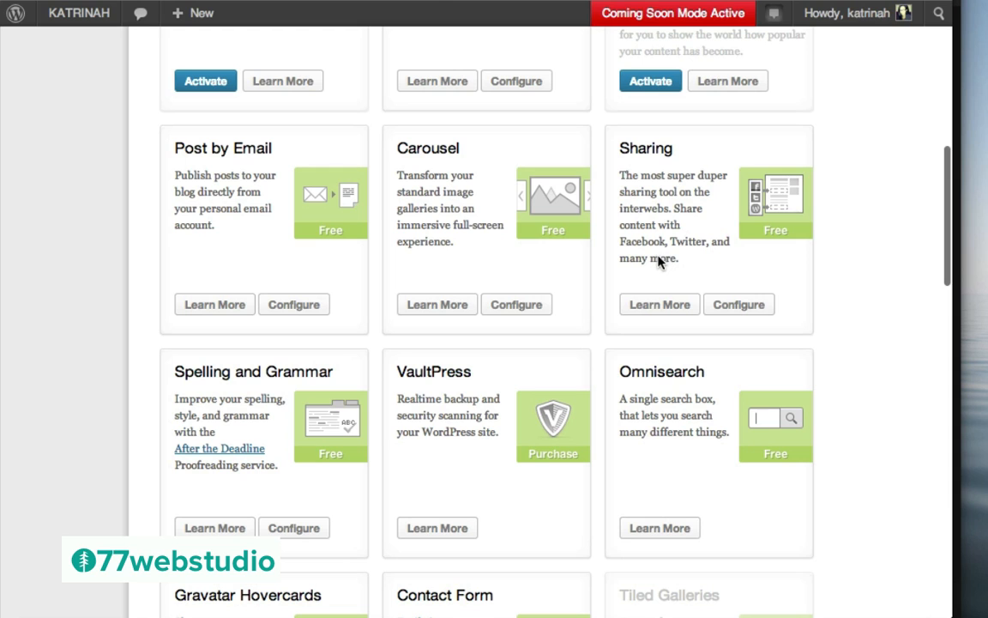
{"action": "left_click", "coordinate": [739, 306]}
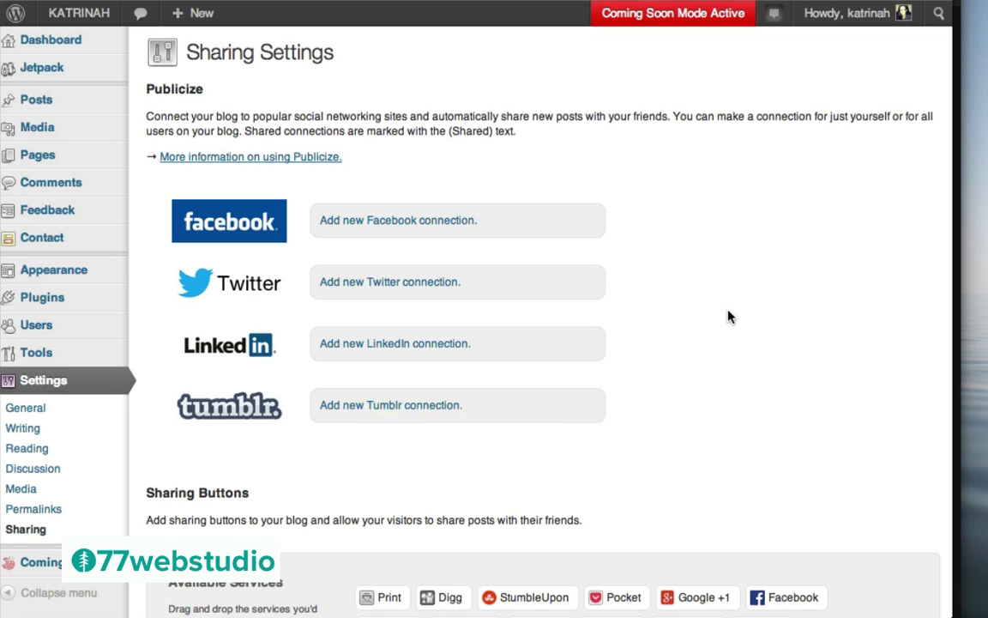
Enable Facebook, Google +1, Twitter and LinkedIn as individual share buttons
{"action": "scroll", "coordinate": [728, 317], "scroll_direction": "down", "scroll_amount": 5}
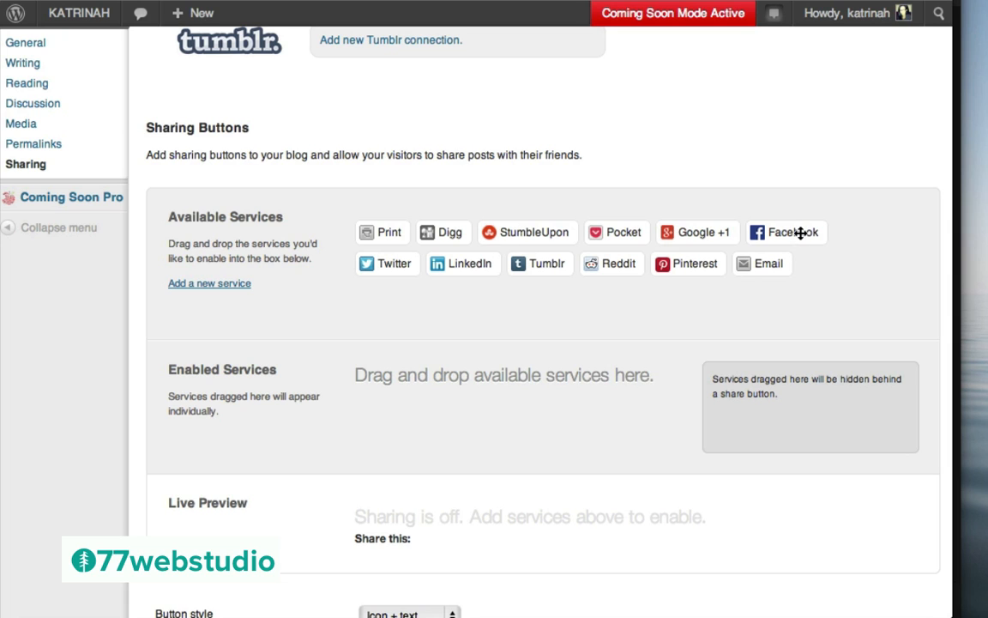
{"action": "left_click_drag", "start_coordinate": [778, 231], "coordinate": [383, 422]}
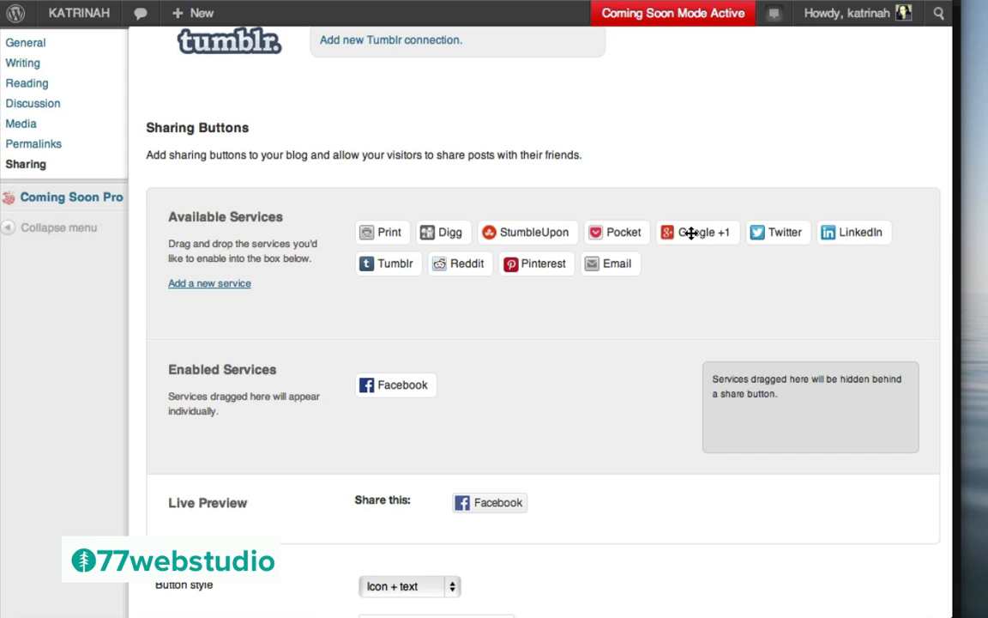
{"action": "left_click_drag", "start_coordinate": [692, 232], "coordinate": [474, 388]}
{"action": "left_click_drag", "start_coordinate": [682, 233], "coordinate": [549, 388]}
{"action": "left_click_drag", "start_coordinate": [680, 232], "coordinate": [613, 398]}
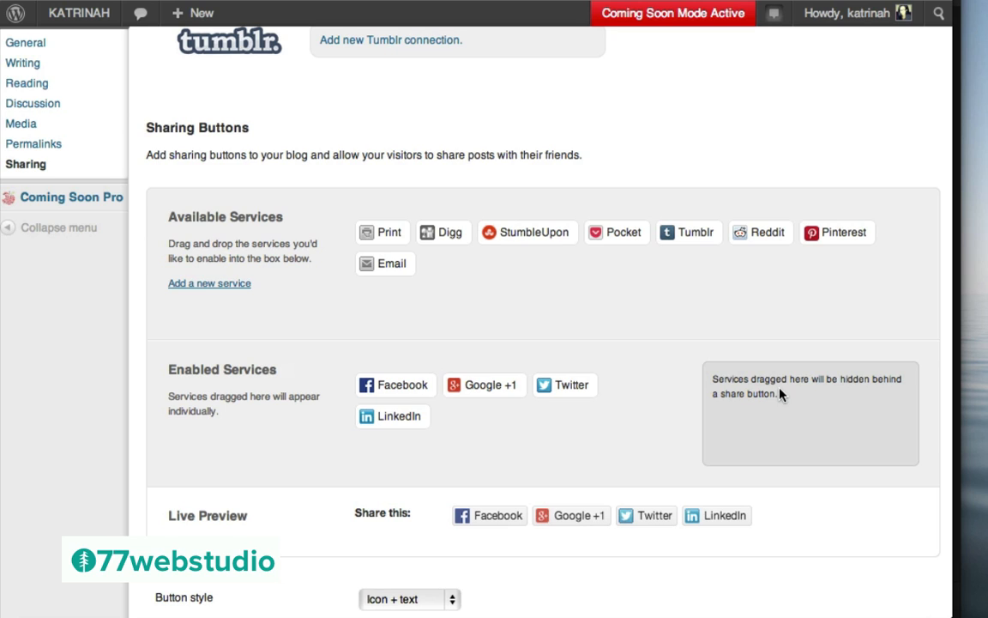
Hide Pinterest, Email, Tumblr and Reddit behind the More share button
{"action": "left_click_drag", "start_coordinate": [827, 234], "coordinate": [753, 420]}
{"action": "left_click_drag", "start_coordinate": [834, 230], "coordinate": [833, 425]}
{"action": "left_click_drag", "start_coordinate": [677, 230], "coordinate": [847, 455]}
{"action": "left_click_drag", "start_coordinate": [682, 232], "coordinate": [810, 453]}
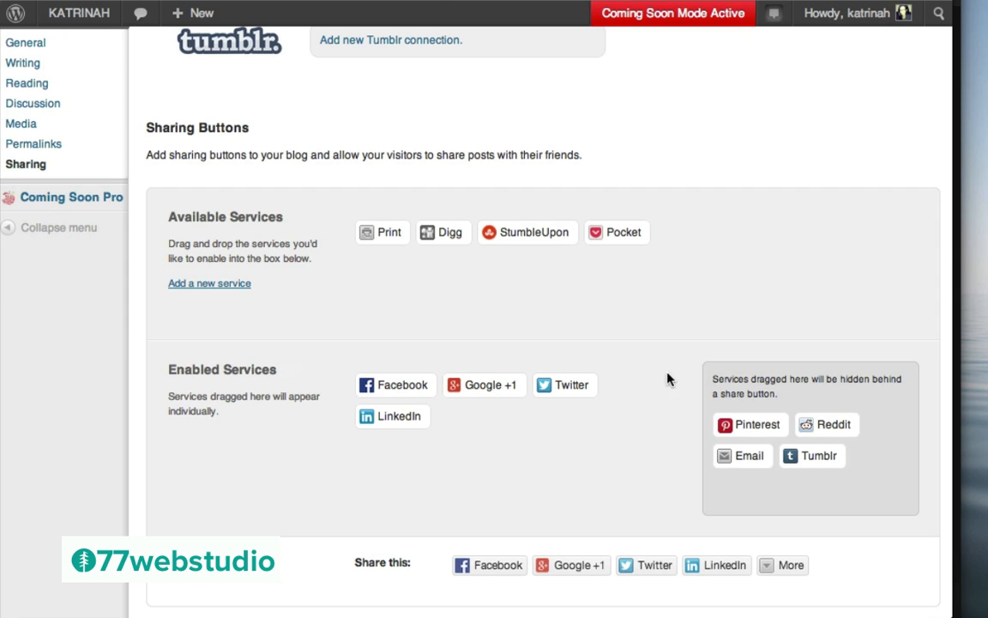
{"action": "scroll", "coordinate": [614, 421], "scroll_direction": "down", "scroll_amount": 5}
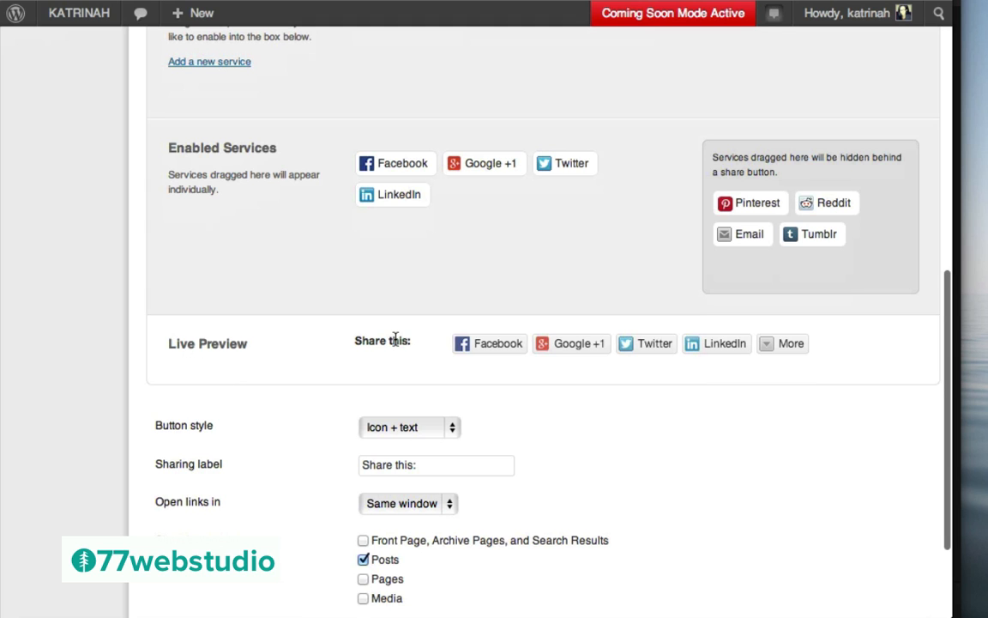
Preview the services under More, then save the Sharing Settings
{"action": "left_click", "coordinate": [776, 346]}
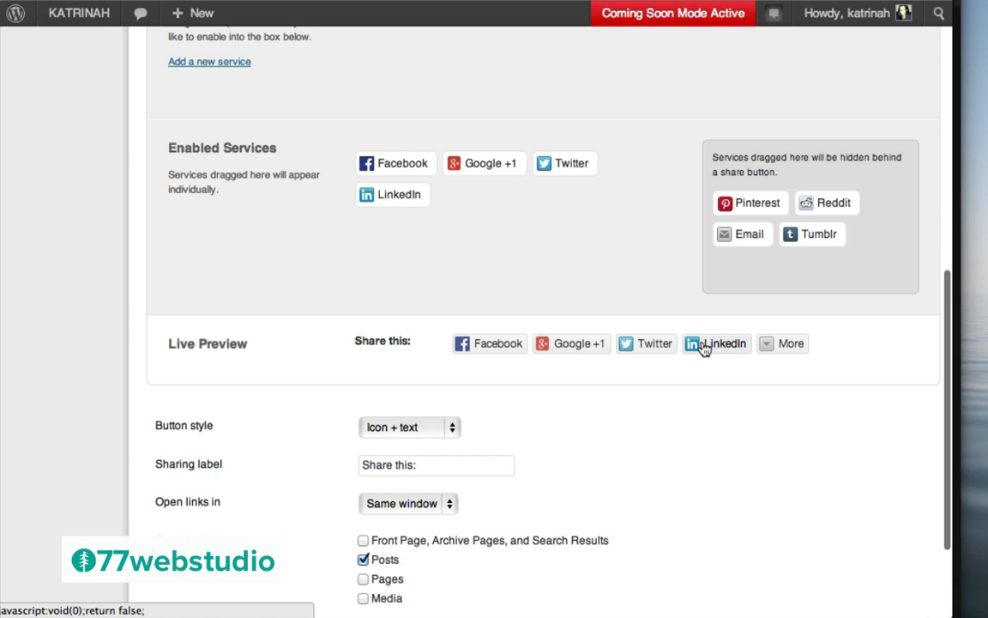
{"action": "mouse_move", "coordinate": [786, 347]}
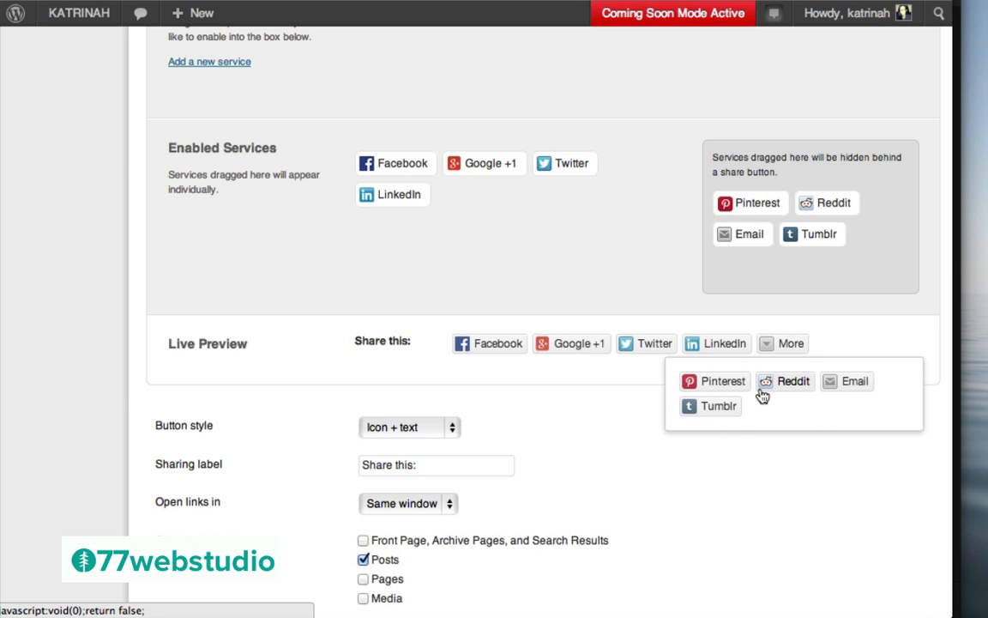
{"action": "scroll", "coordinate": [684, 488], "scroll_direction": "down", "scroll_amount": 4}
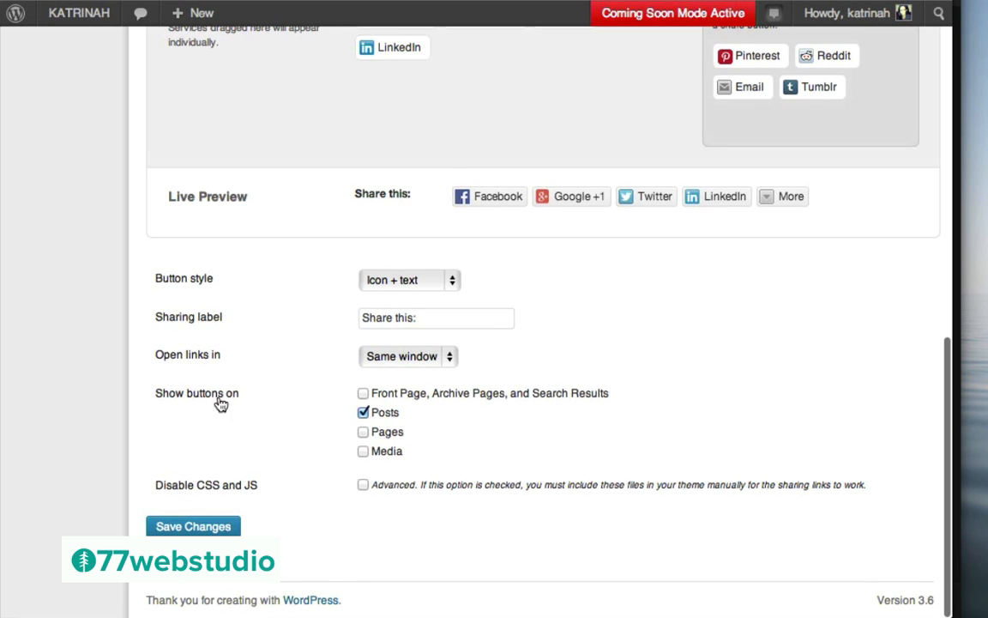
{"action": "left_click", "coordinate": [364, 414]}
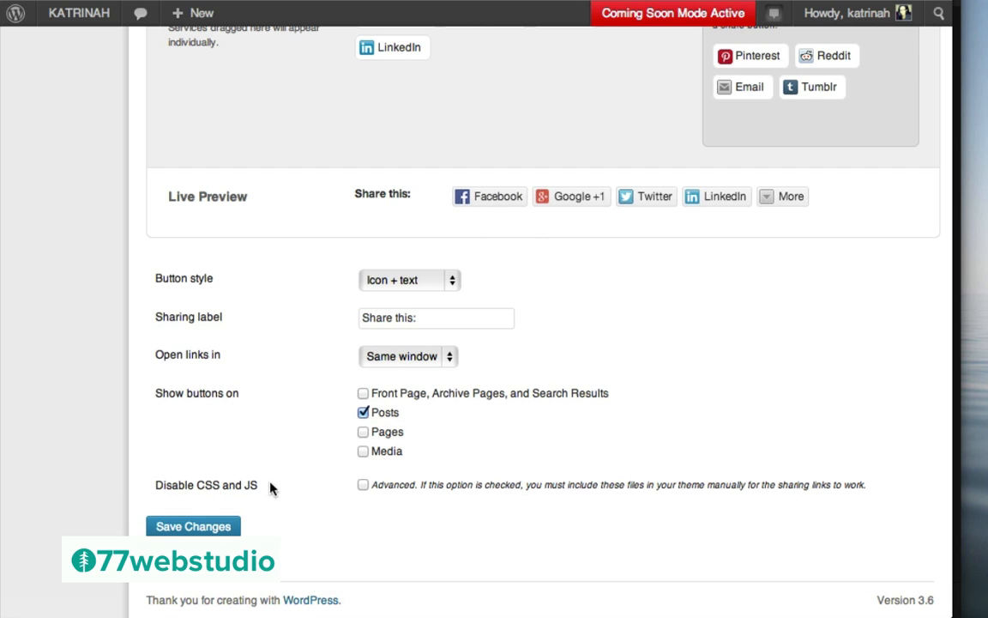
{"action": "left_click", "coordinate": [192, 527]}
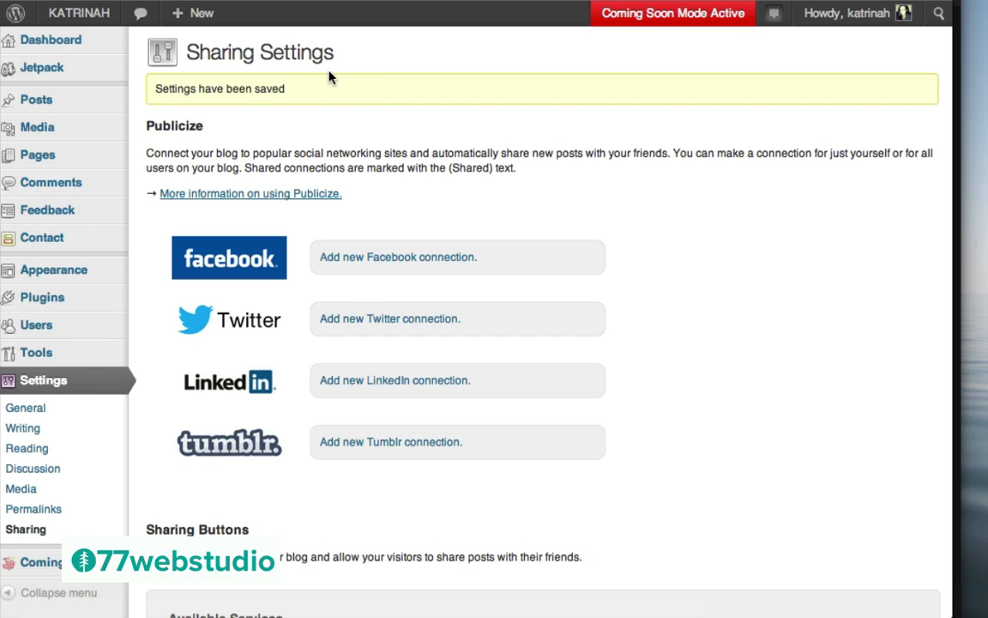
{"action": "mouse_move", "coordinate": [53, 74]}
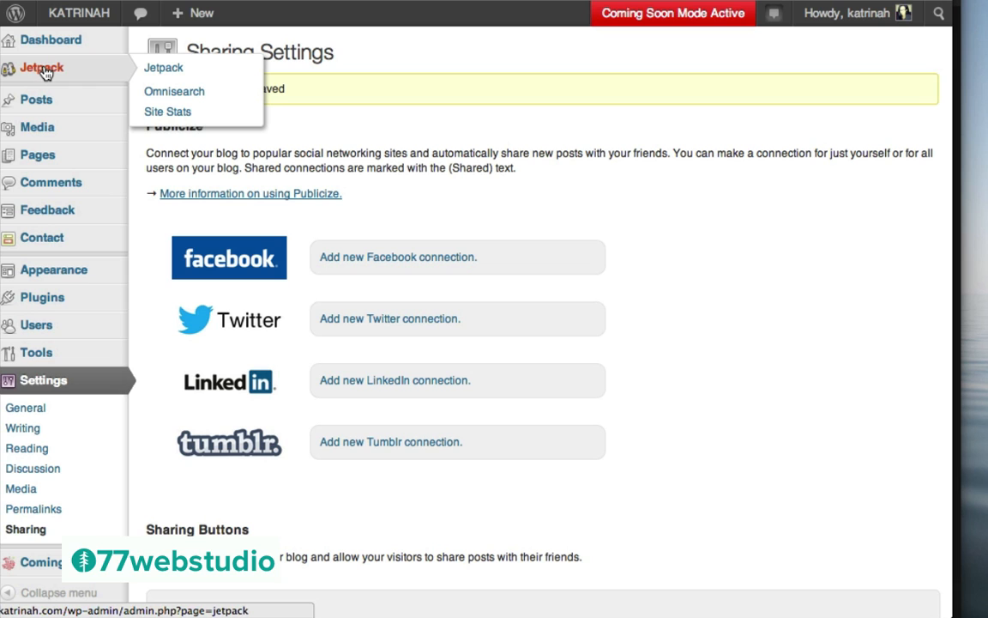
Activate Jetpack Comments from its Learn More card on the Jetpack page
{"action": "left_click", "coordinate": [42, 70]}
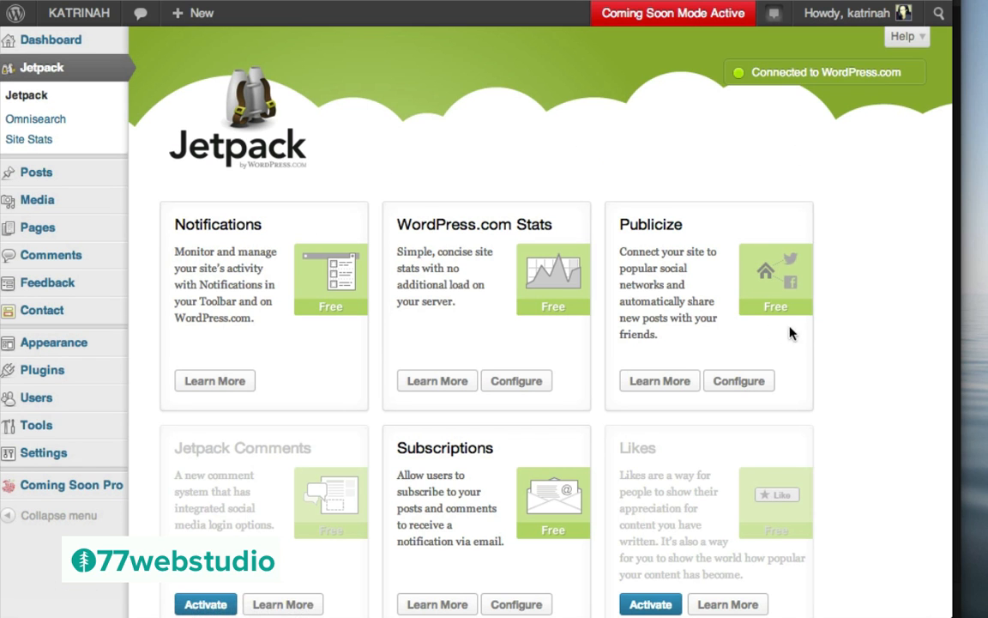
{"action": "scroll", "coordinate": [816, 342], "scroll_direction": "down", "scroll_amount": 5}
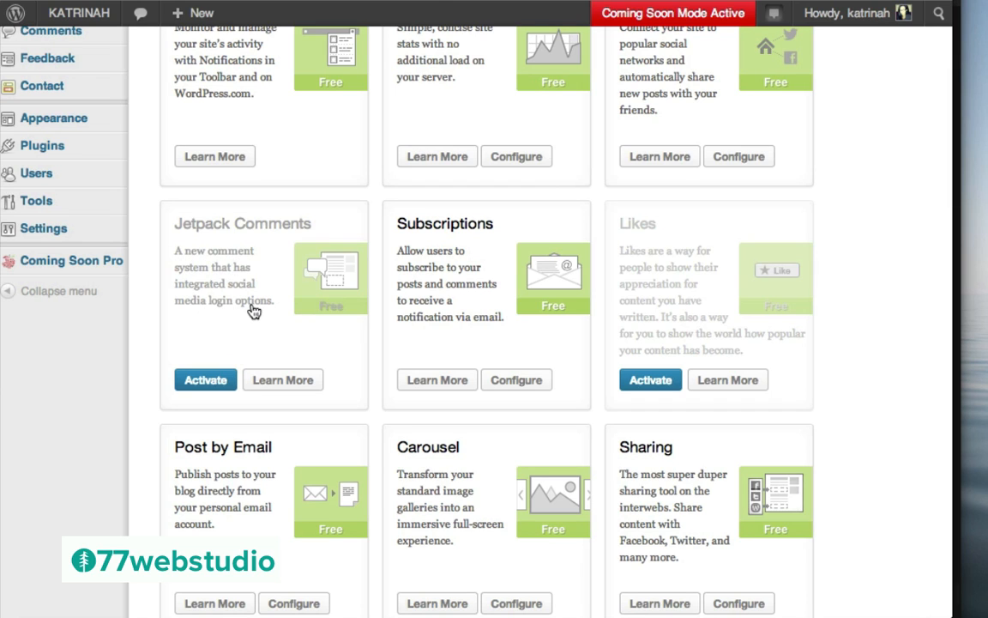
{"action": "left_click", "coordinate": [283, 380]}
{"action": "scroll", "coordinate": [352, 412], "scroll_direction": "down", "scroll_amount": 3}
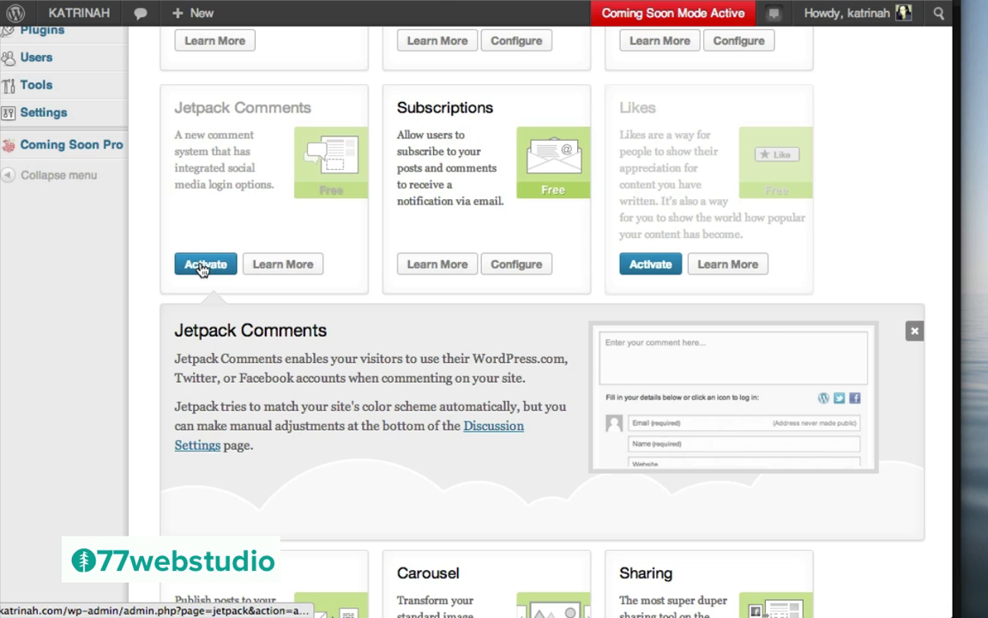
{"action": "left_click", "coordinate": [202, 270]}
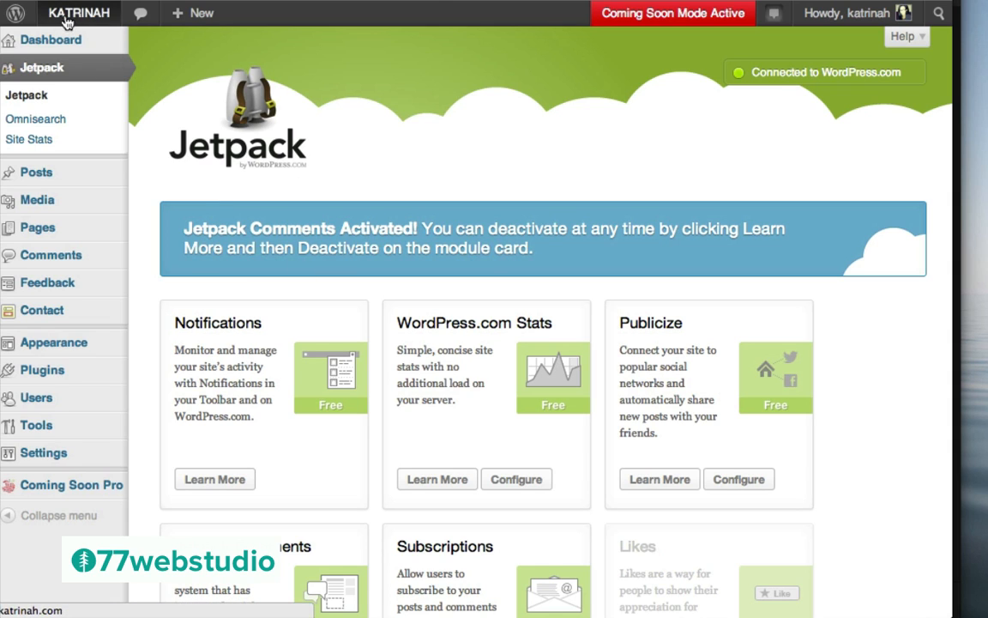
{"action": "mouse_move", "coordinate": [77, 12]}
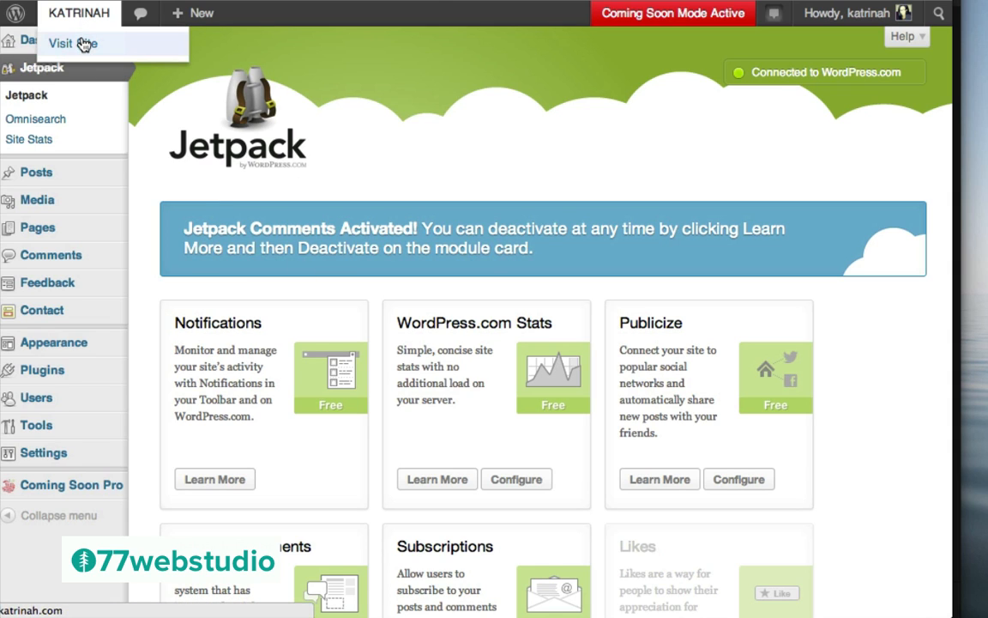
Open the Top 10 Tips post on the live site, check its share buttons, and try the comment box
{"action": "left_click", "coordinate": [83, 44]}
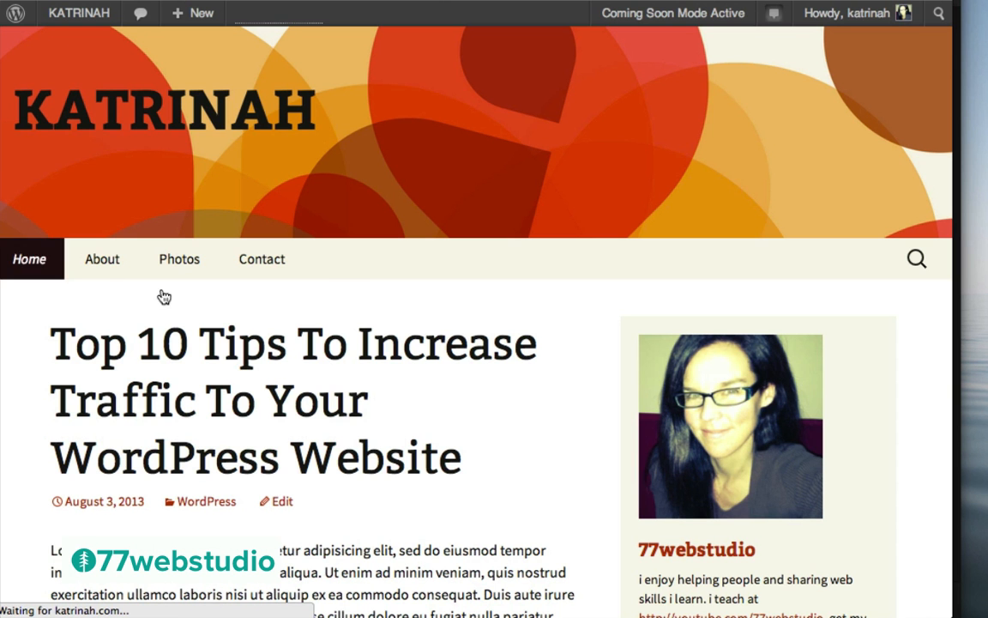
{"action": "left_click", "coordinate": [254, 355]}
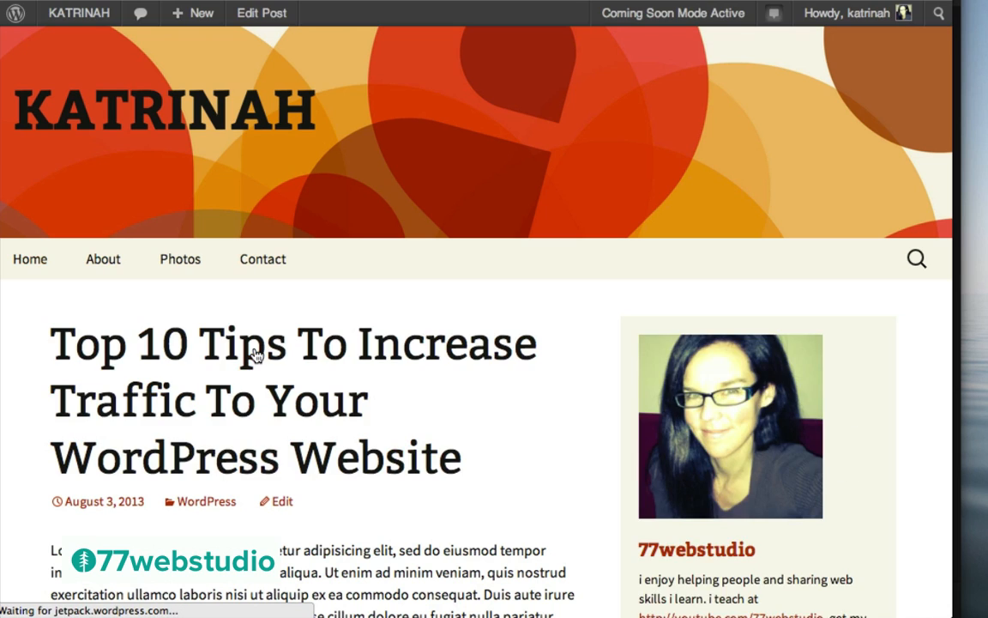
{"action": "scroll", "coordinate": [536, 454], "scroll_direction": "down", "scroll_amount": 10}
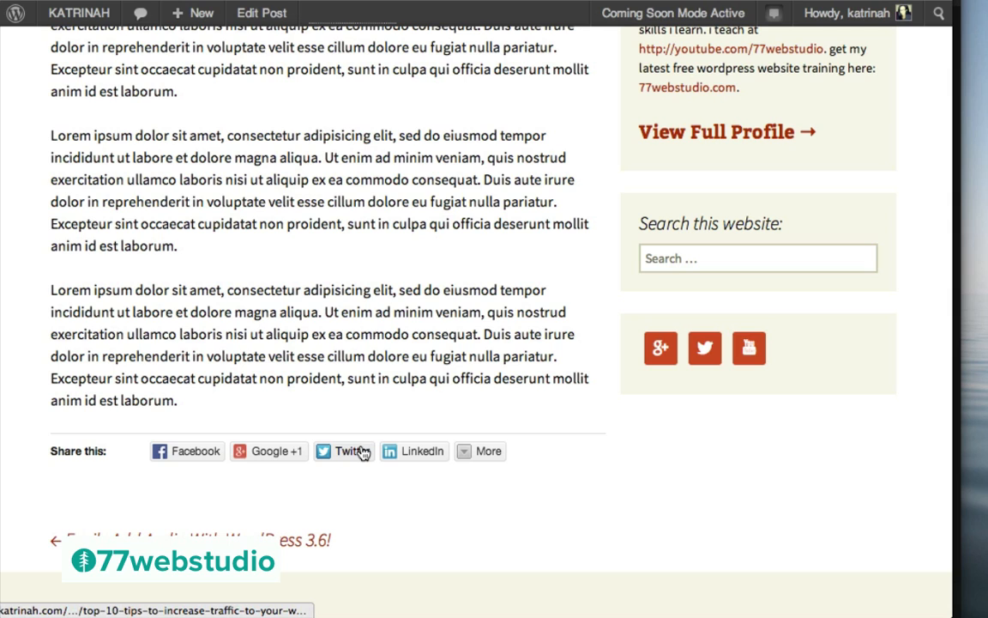
{"action": "mouse_move", "coordinate": [474, 455]}
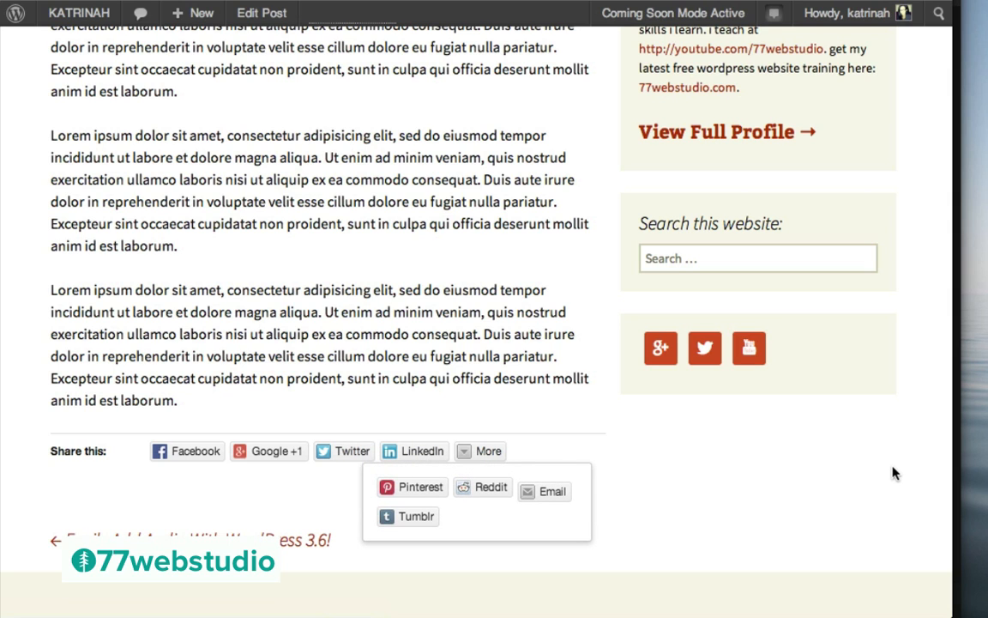
{"action": "scroll", "coordinate": [893, 470], "scroll_direction": "down", "scroll_amount": 5}
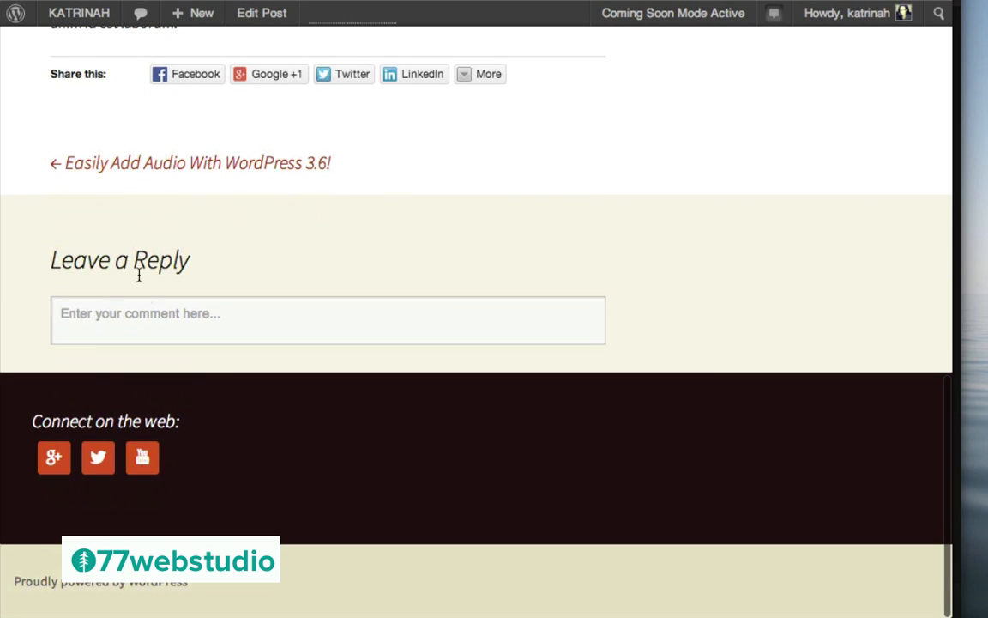
{"action": "left_click", "coordinate": [97, 311]}
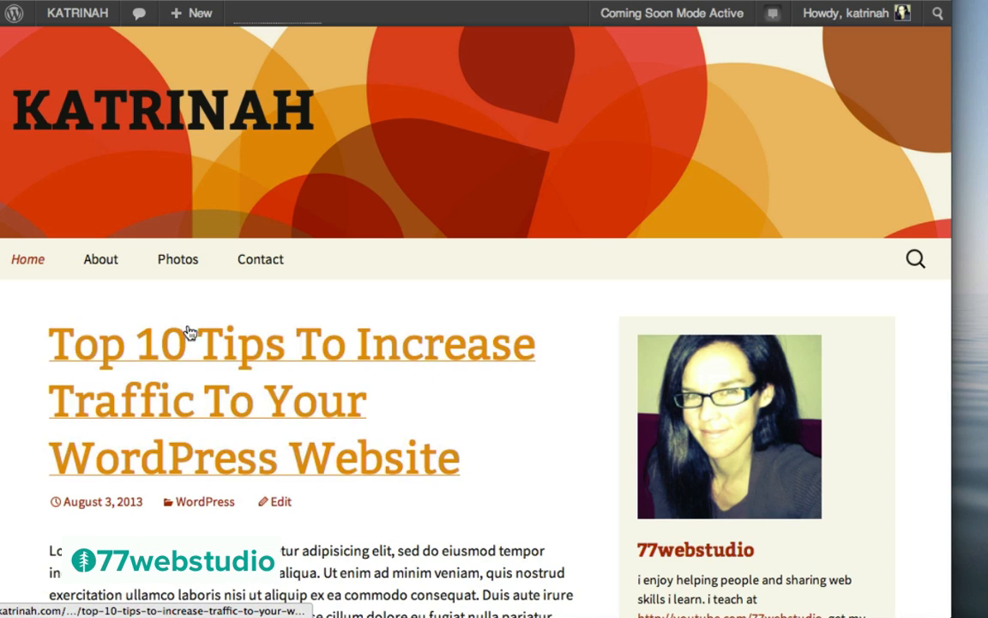
Bold 'Lorem ipsum' at the start of the Top 10 Tips post and update it
{"action": "left_click", "coordinate": [281, 504]}
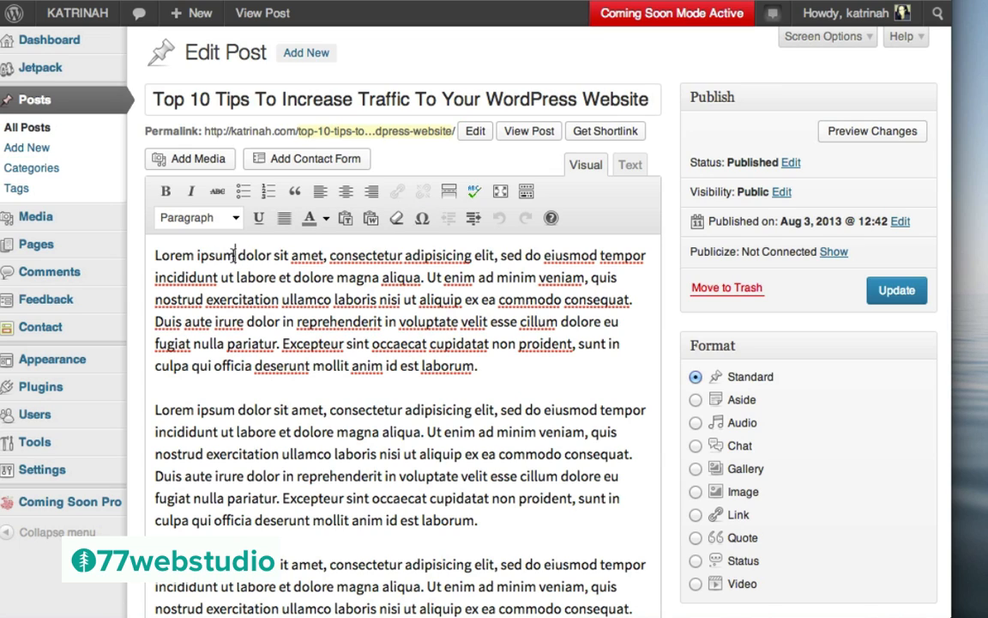
{"action": "left_click_drag", "start_coordinate": [234, 255], "coordinate": [153, 254]}
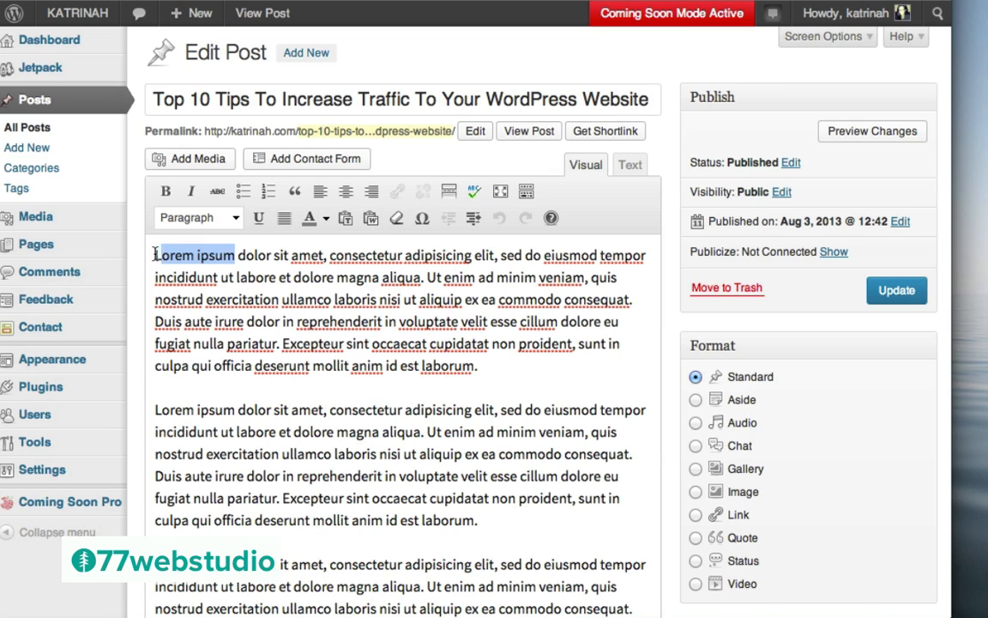
{"action": "left_click", "coordinate": [166, 192]}
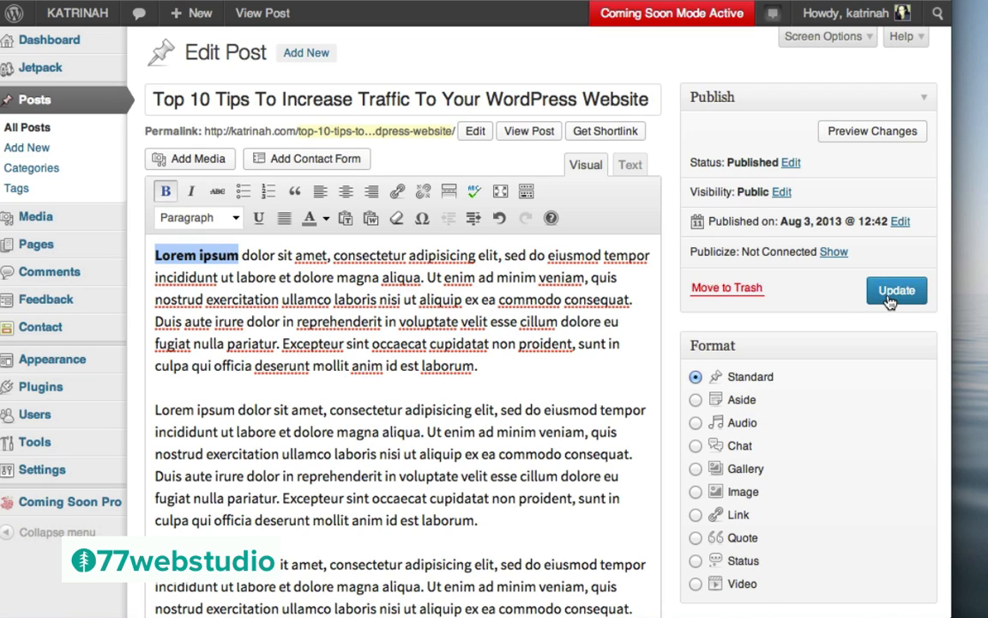
{"action": "left_click", "coordinate": [889, 300]}
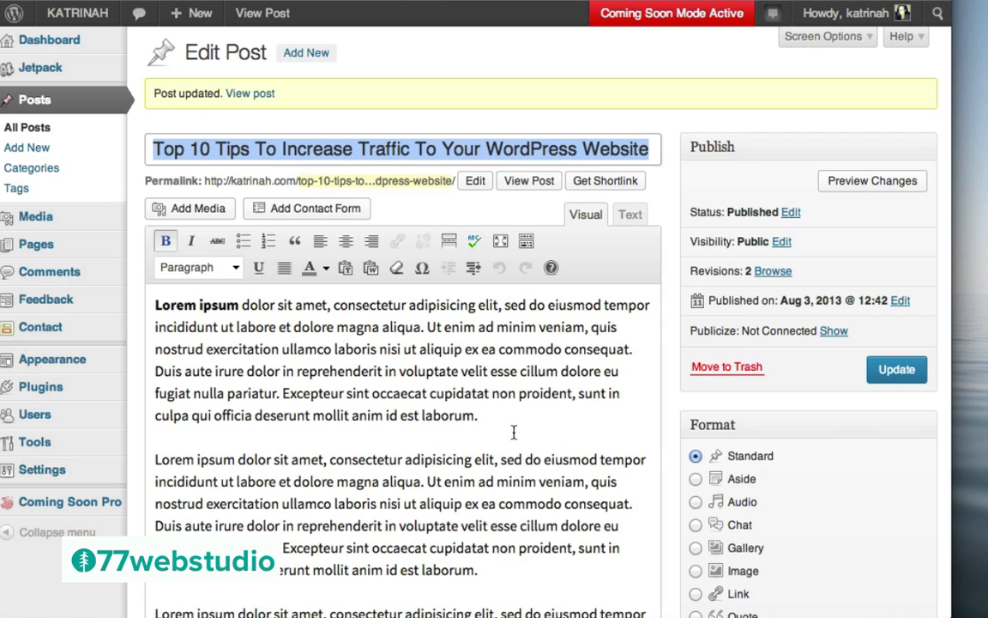
Restore the Top 10 Tips post to its 3 August 12:42 revision and update it
{"action": "left_click", "coordinate": [772, 272]}
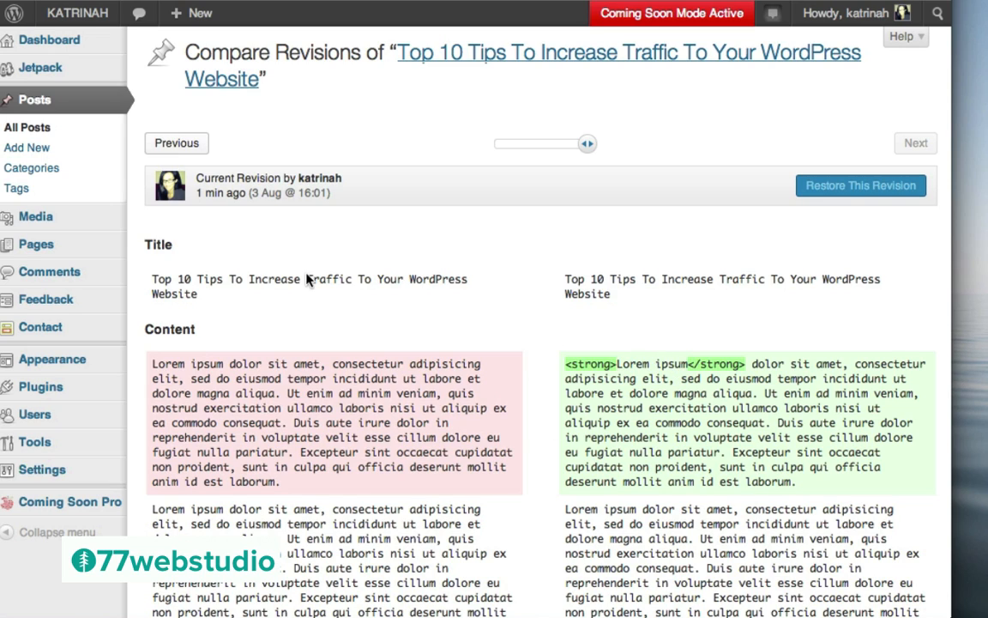
{"action": "left_click", "coordinate": [172, 147]}
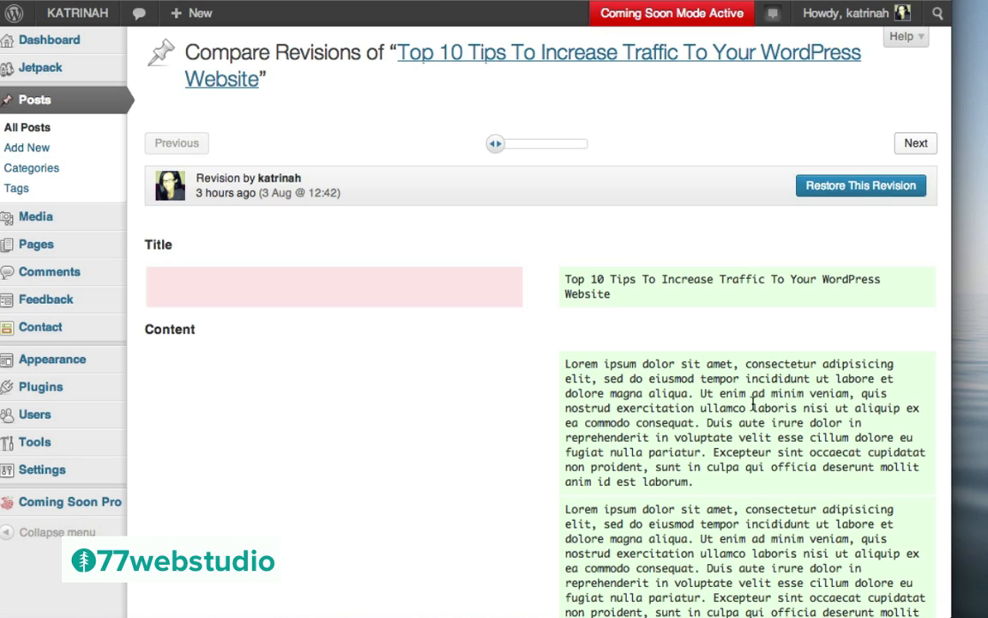
{"action": "left_click", "coordinate": [834, 187]}
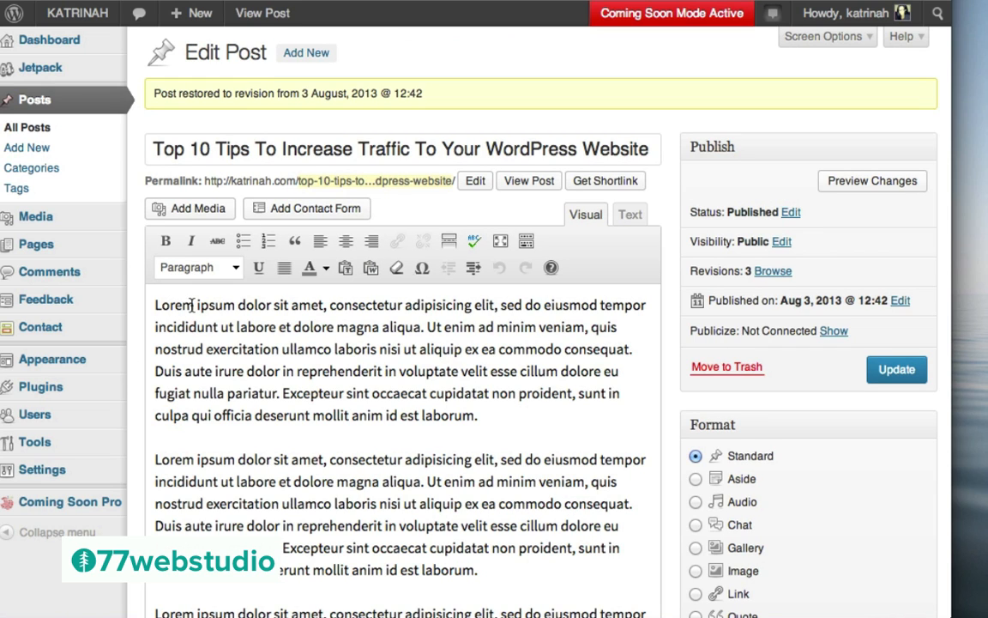
{"action": "left_click", "coordinate": [892, 370]}
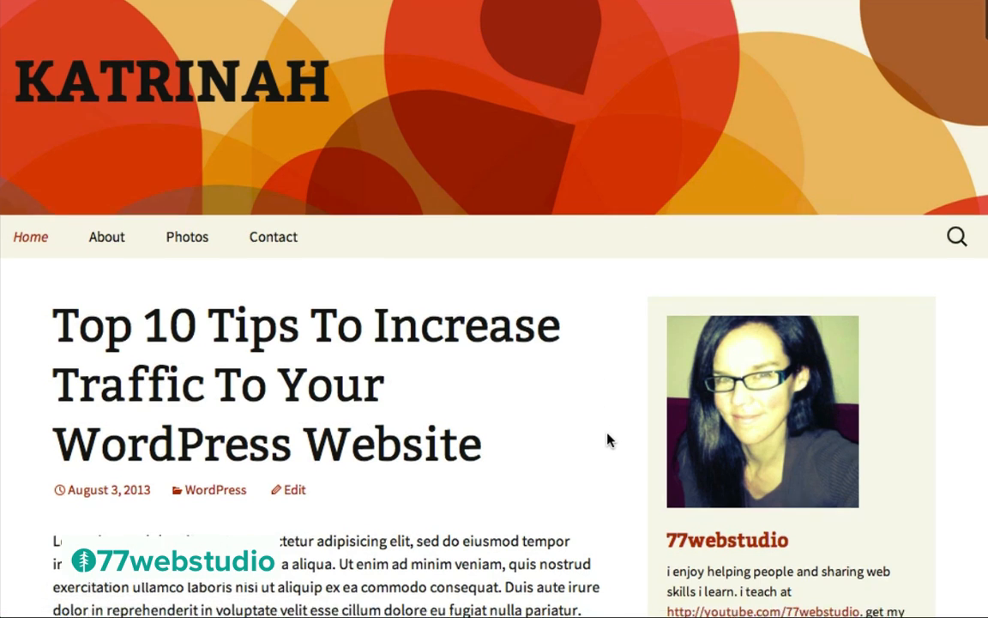
Scroll the home page past the audio, Goethe quote and Pinterest video posts to Summer Scenes
{"action": "scroll", "coordinate": [607, 440], "scroll_direction": "down", "scroll_amount": 5}
{"action": "scroll", "coordinate": [601, 439], "scroll_direction": "down", "scroll_amount": 20}
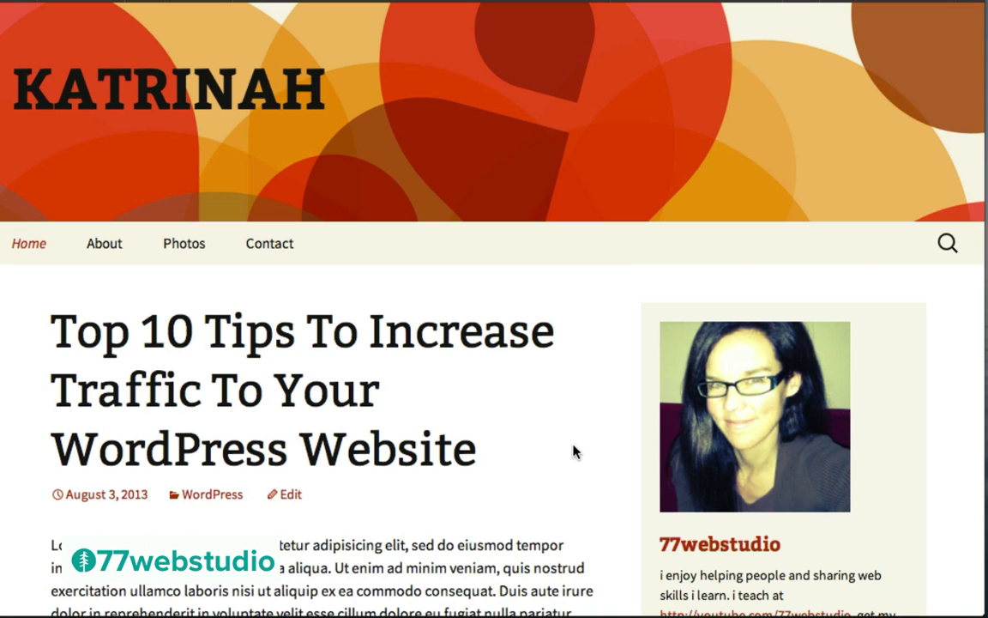
{"action": "scroll", "coordinate": [571, 416], "scroll_direction": "down", "scroll_amount": 15}
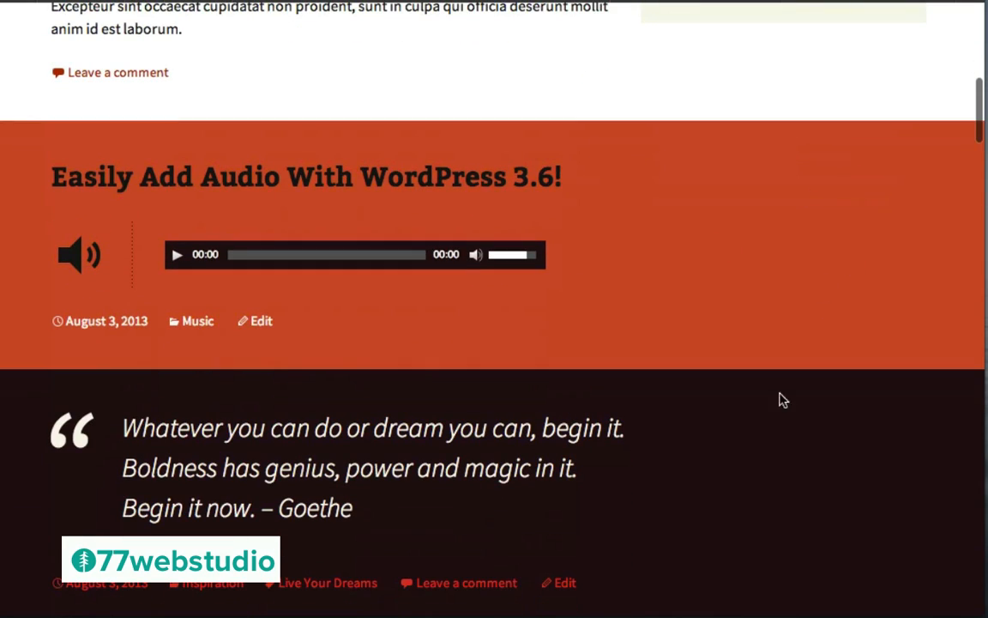
{"action": "scroll", "coordinate": [777, 413], "scroll_direction": "down", "scroll_amount": 5}
{"action": "scroll", "coordinate": [776, 414], "scroll_direction": "down", "scroll_amount": 10}
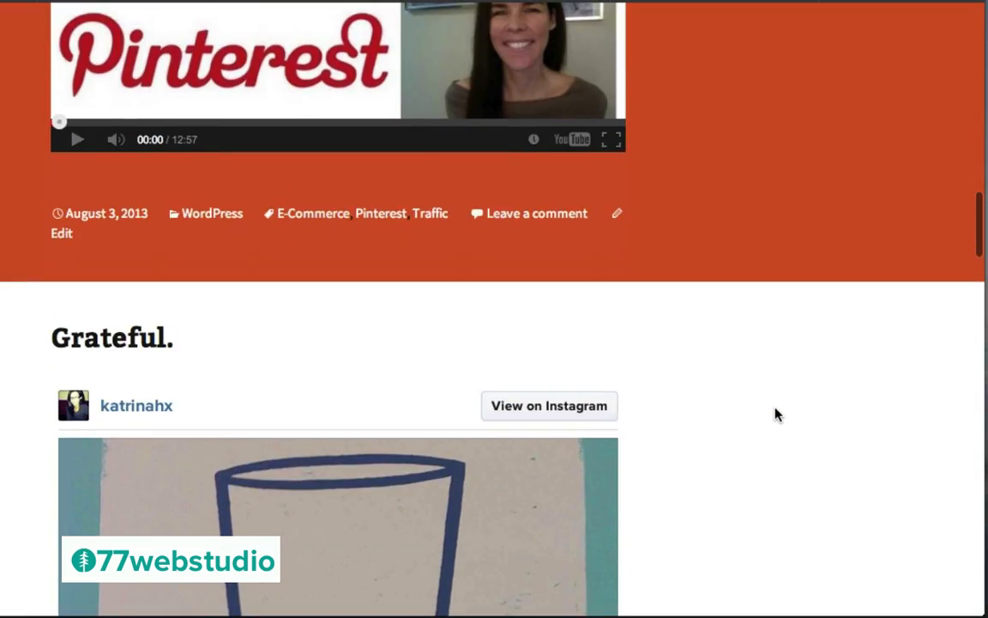
{"action": "scroll", "coordinate": [777, 415], "scroll_direction": "down", "scroll_amount": 12}
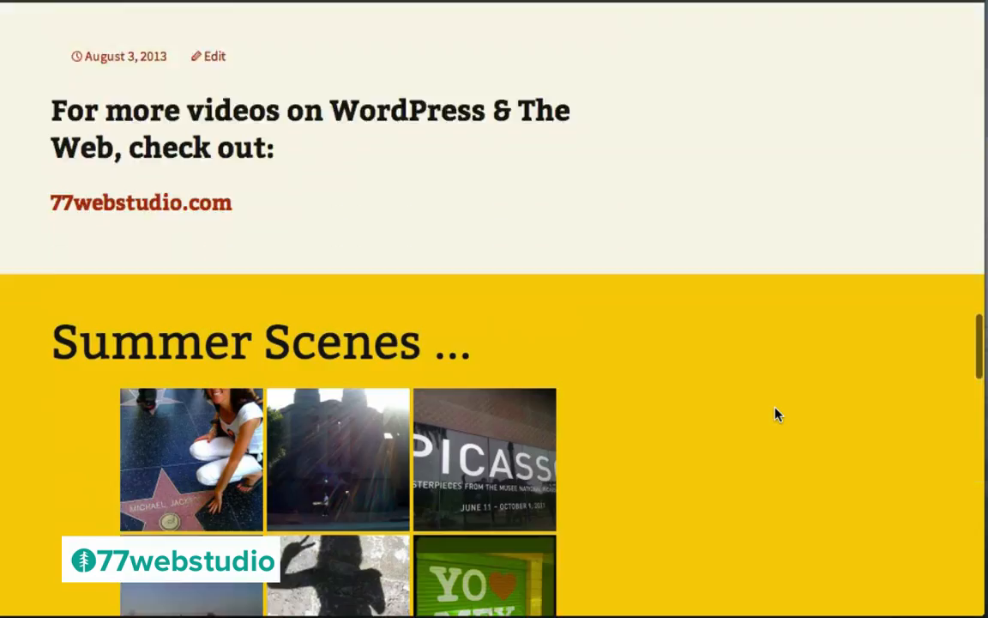